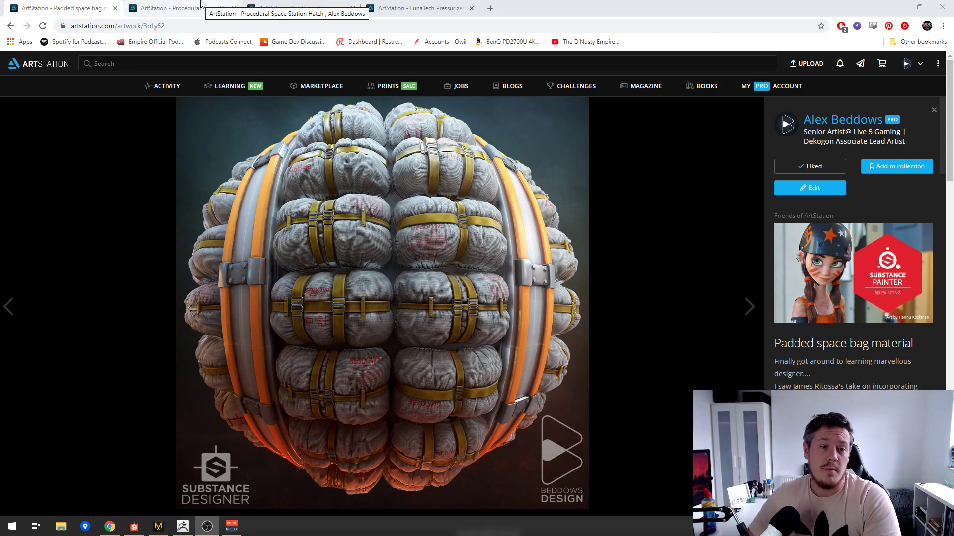
- Open the Procedural Space Station Hatch artwork and examine the orange hatch render from its upper to lower edge
{"action": "left_click", "coordinate": [184, 8]}
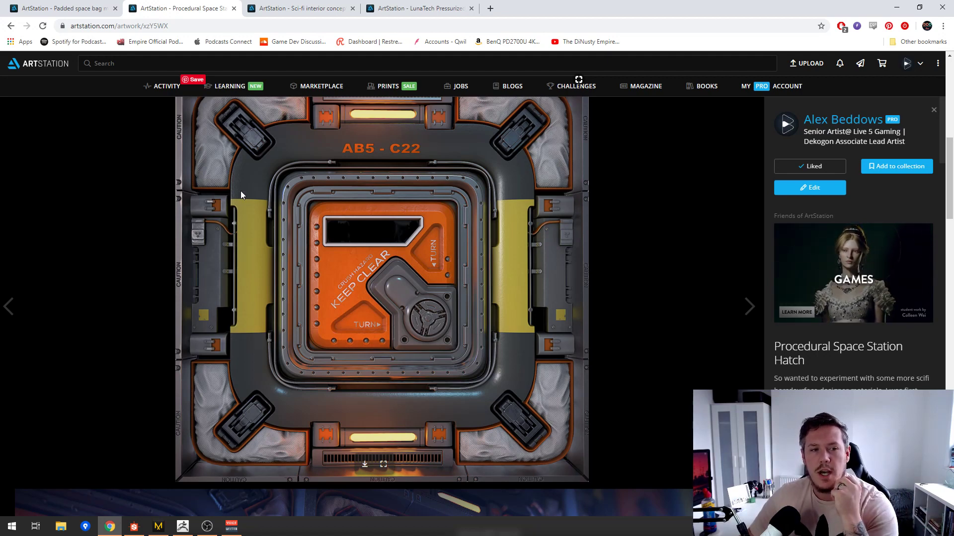
{"action": "scroll", "coordinate": [236, 175], "scroll_direction": "up", "scroll_amount": 1}
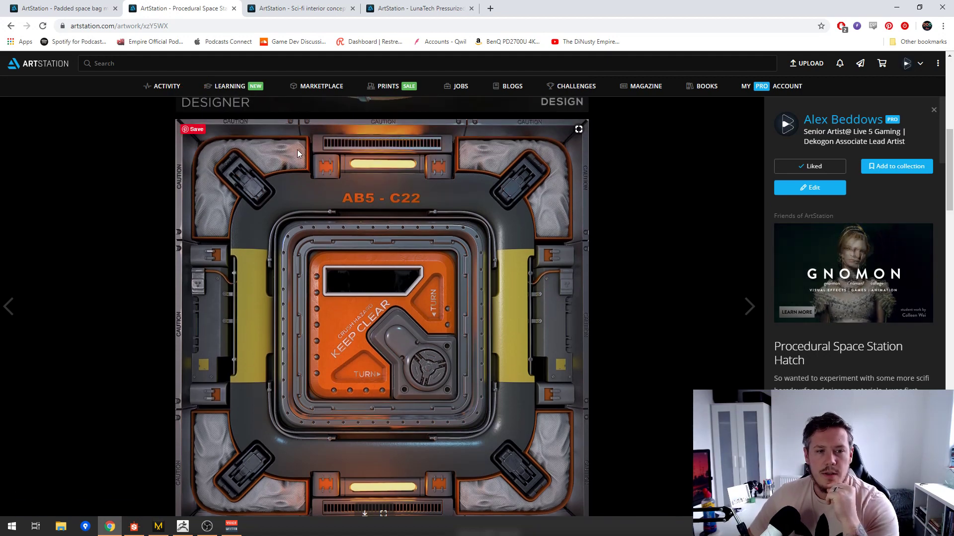
{"action": "scroll", "coordinate": [228, 235], "scroll_direction": "down", "scroll_amount": 1}
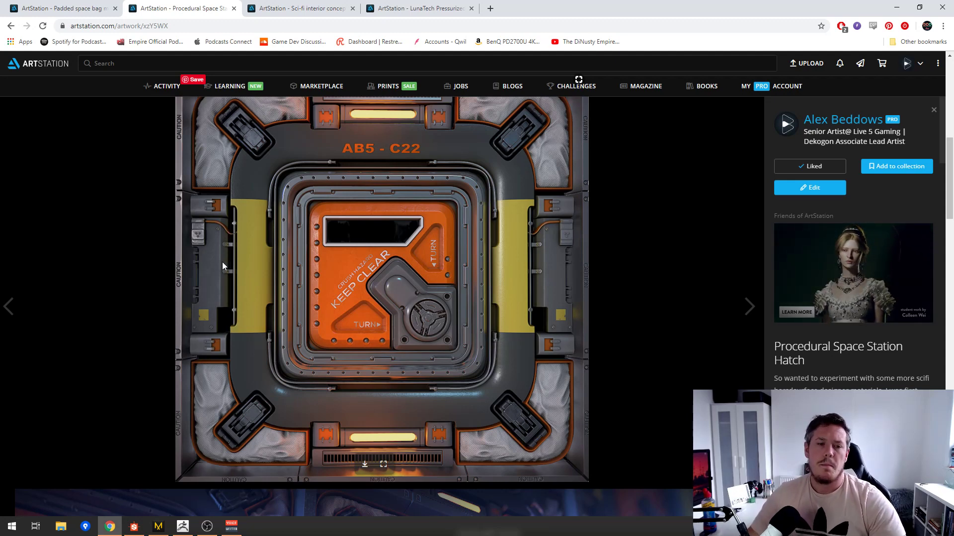
{"action": "scroll", "coordinate": [258, 242], "scroll_direction": "up", "scroll_amount": 1}
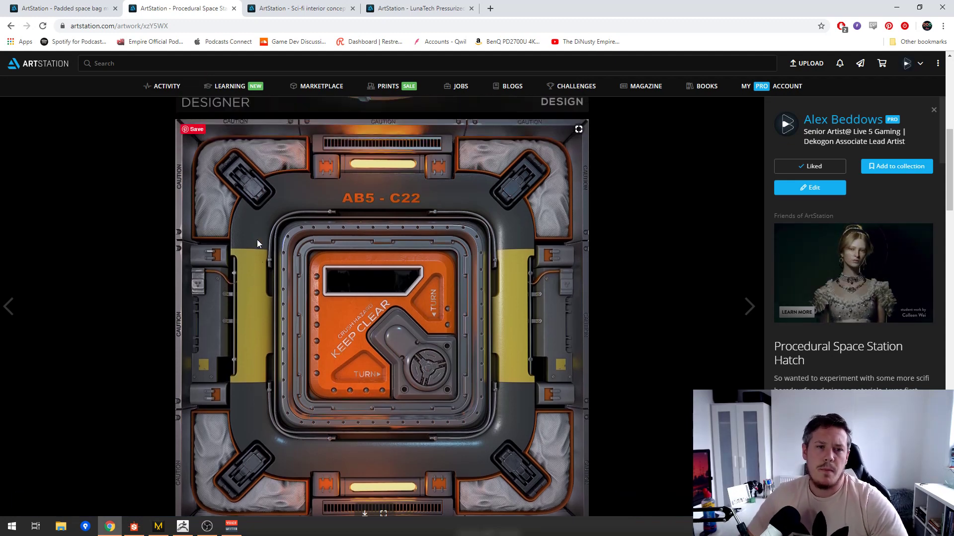
{"action": "scroll", "coordinate": [257, 243], "scroll_direction": "down", "scroll_amount": 1}
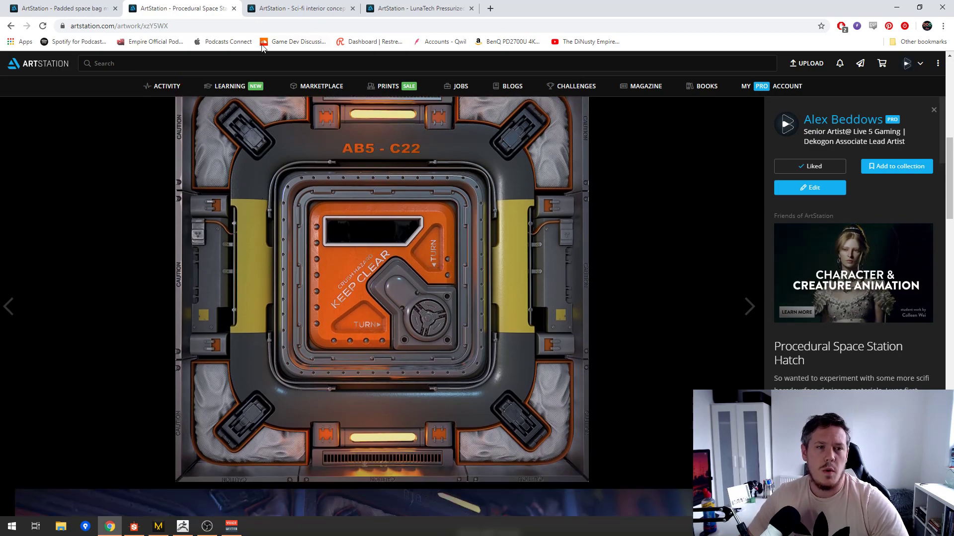
- Compare the Sci-fi interior concept "Charlie", Padded space bag material and LunaTech Pressurized Hatch Material artworks as padded-cloth references
{"action": "left_click", "coordinate": [420, 8]}
{"action": "left_click", "coordinate": [301, 9]}
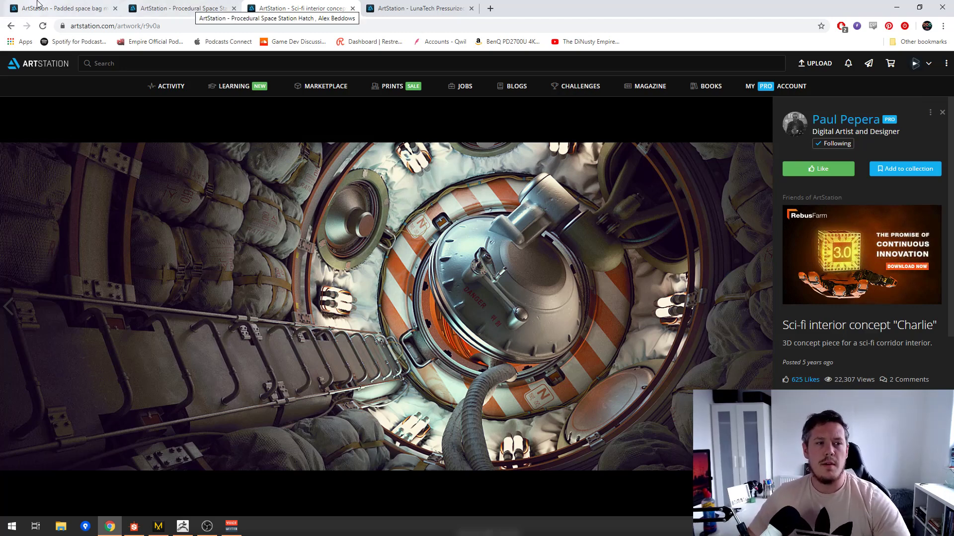
{"action": "left_click", "coordinate": [53, 5]}
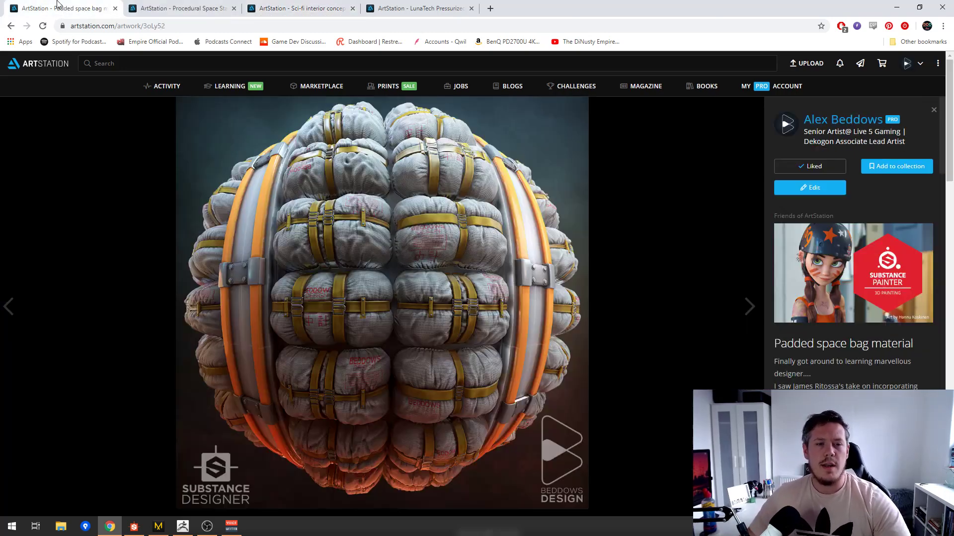
{"action": "left_click", "coordinate": [435, 6]}
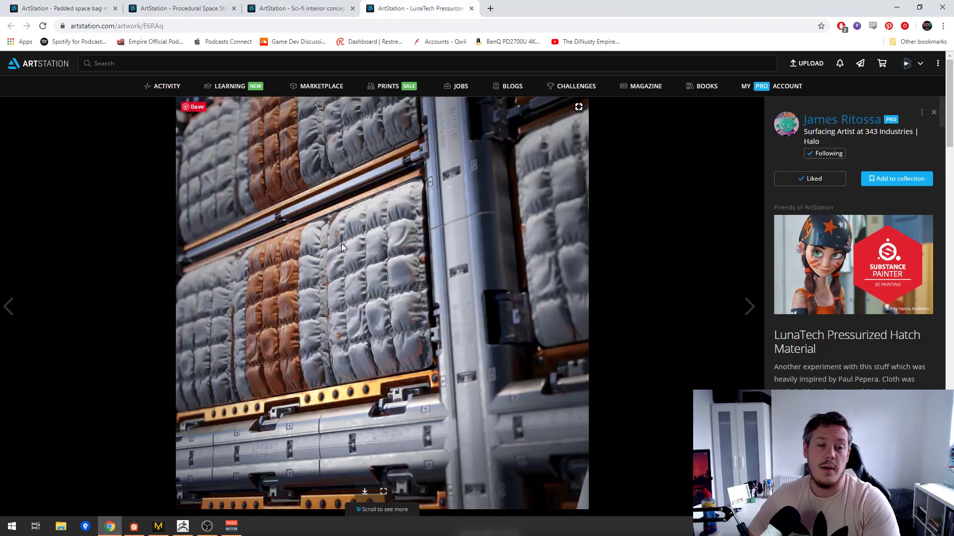
{"action": "scroll", "coordinate": [322, 268], "scroll_direction": "down", "scroll_amount": 7}
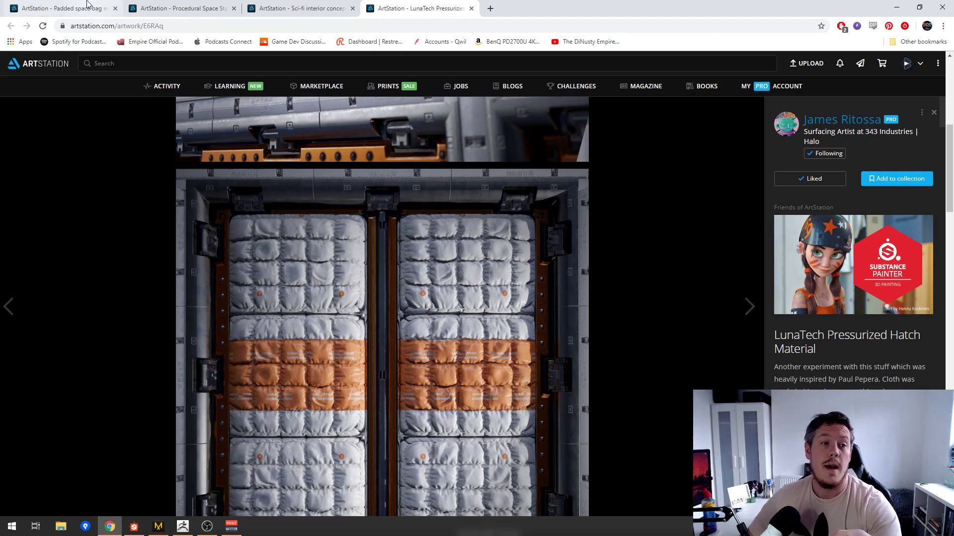
- Return to the Padded space bag material artwork and review its renders down to the texture map breakdown
{"action": "left_click", "coordinate": [58, 9]}
{"action": "scroll", "coordinate": [462, 204], "scroll_direction": "down", "scroll_amount": 10}
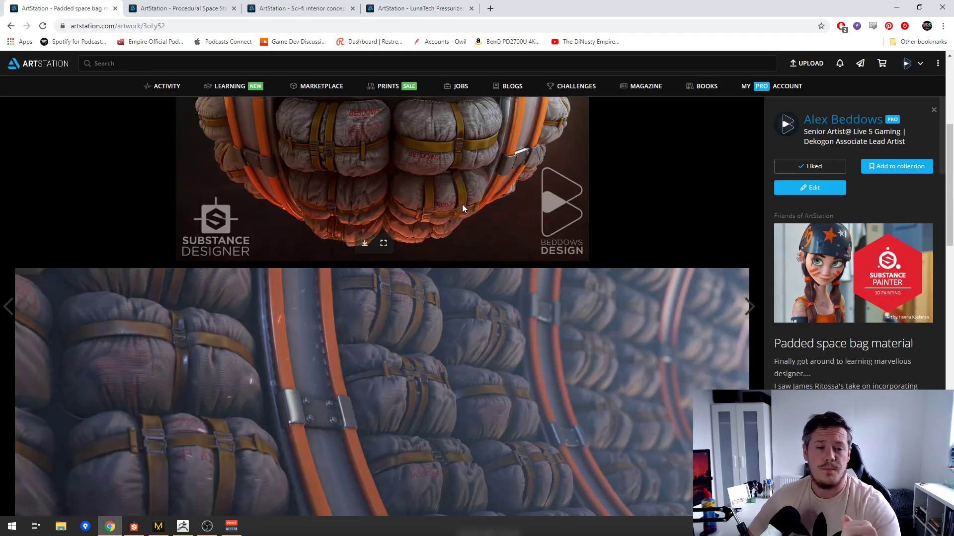
{"action": "scroll", "coordinate": [462, 205], "scroll_direction": "down", "scroll_amount": 4}
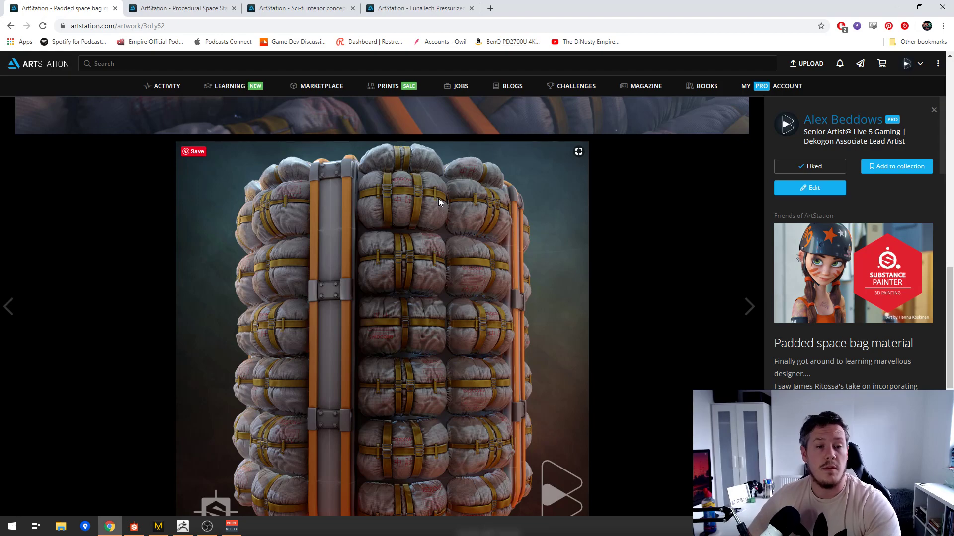
{"action": "scroll", "coordinate": [440, 196], "scroll_direction": "down", "scroll_amount": 4}
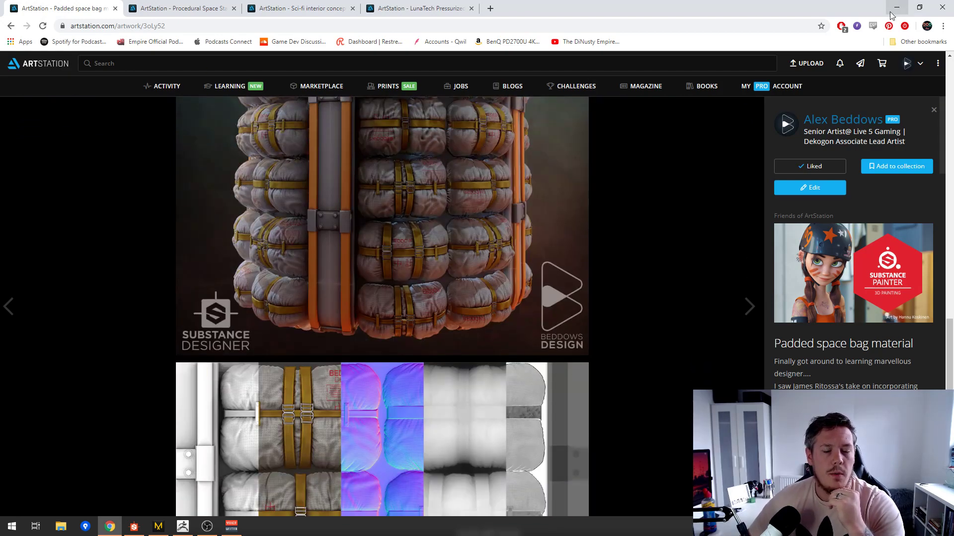
- Switch to Marvelous Designer, select the red rectangular base pattern and inspect the simulated bag in its white box from several angles
{"action": "left_click", "coordinate": [158, 526]}
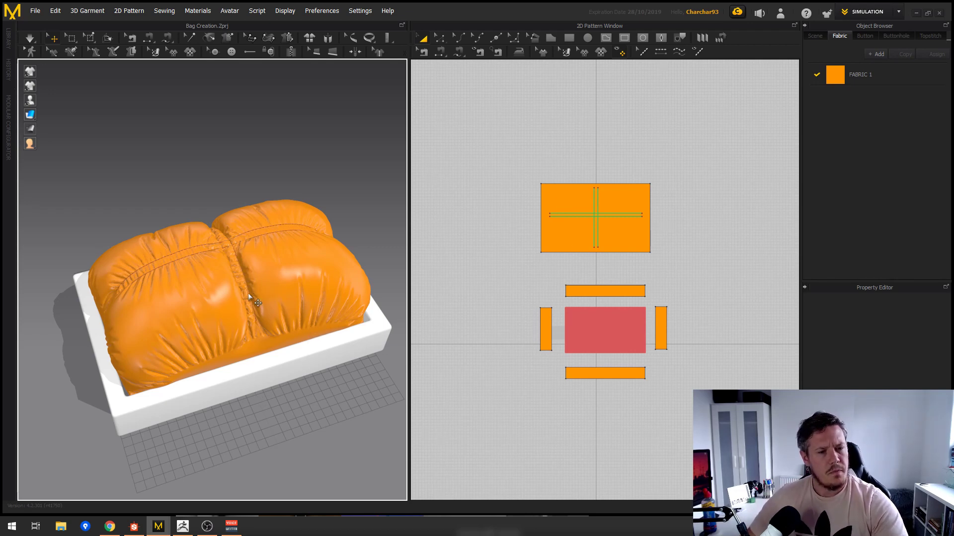
{"action": "right_click_drag", "start_coordinate": [298, 162], "coordinate": [237, 131]}
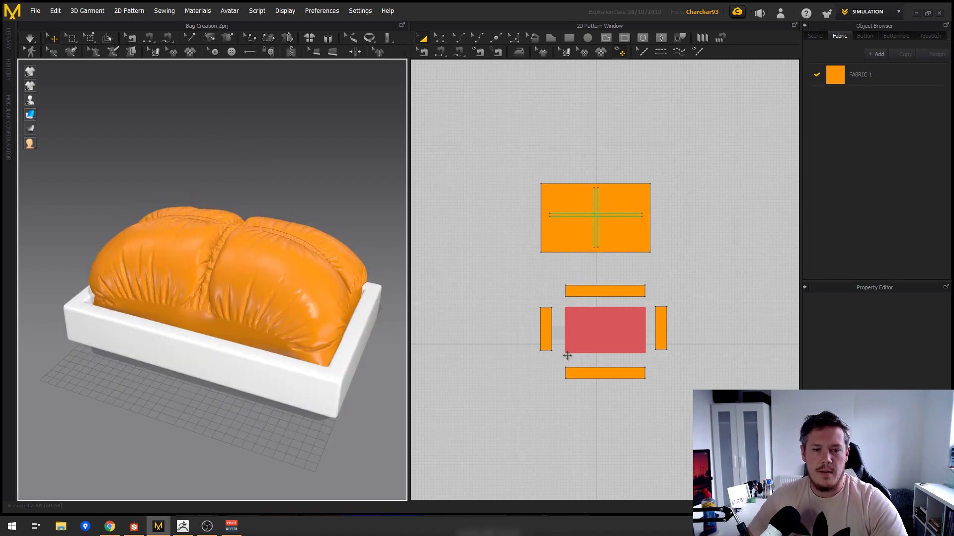
{"action": "right_click_drag", "start_coordinate": [274, 213], "coordinate": [302, 193]}
{"action": "left_click", "coordinate": [606, 324]}
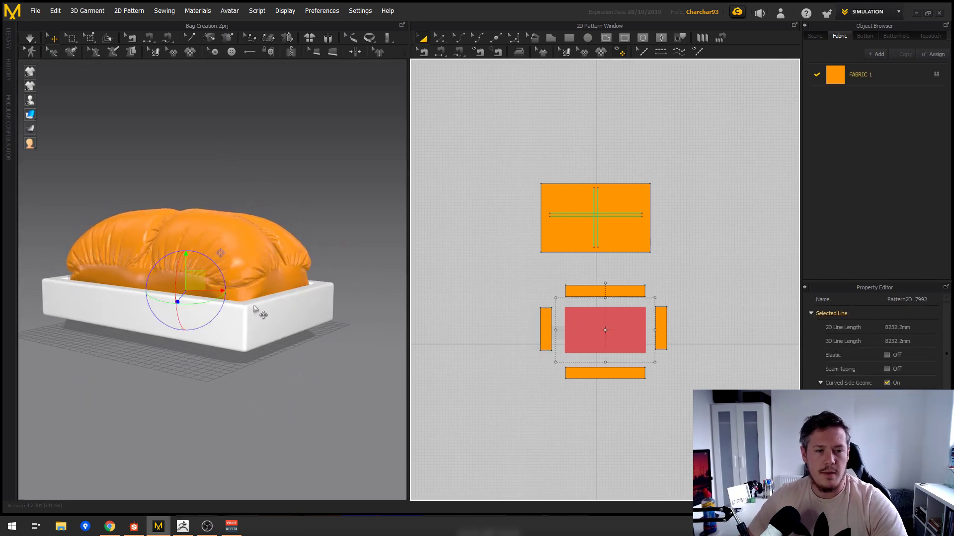
{"action": "right_click_drag", "start_coordinate": [261, 312], "coordinate": [314, 306]}
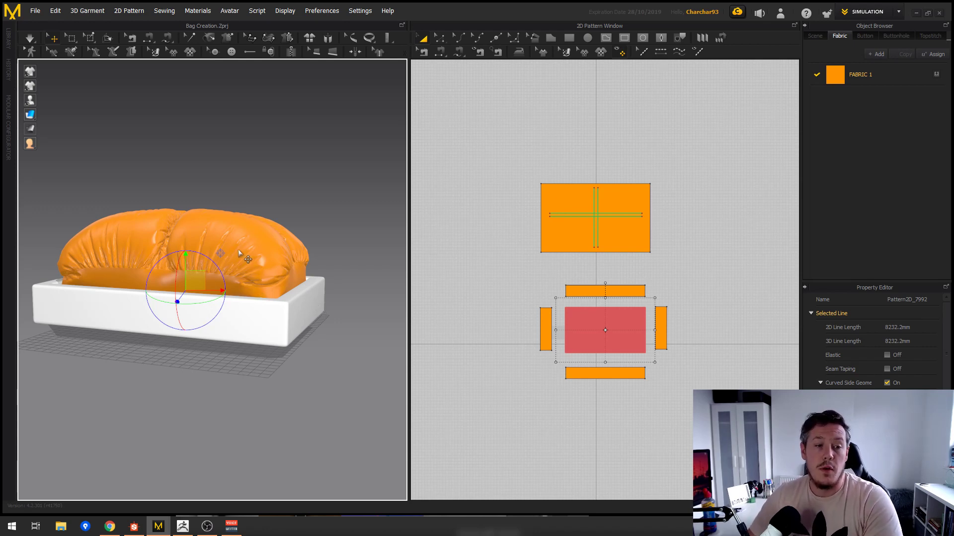
{"action": "right_click_drag", "start_coordinate": [287, 201], "coordinate": [281, 251]}
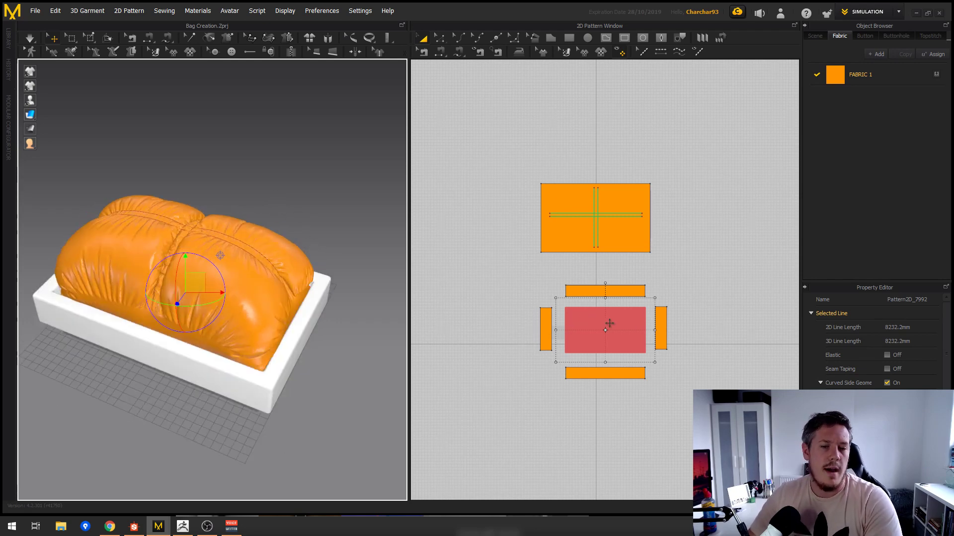
{"action": "right_click_drag", "start_coordinate": [250, 296], "coordinate": [201, 237]}
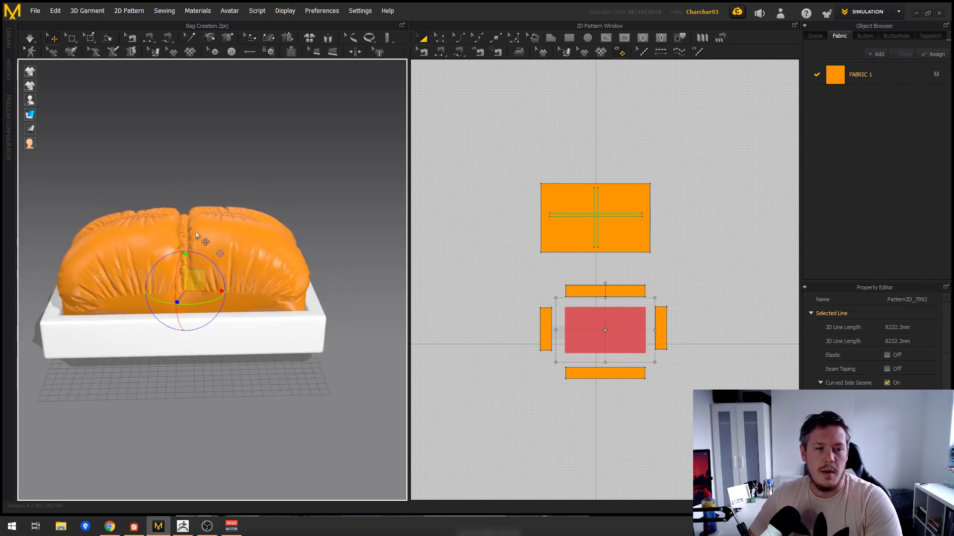
{"action": "right_click_drag", "start_coordinate": [243, 215], "coordinate": [233, 284]}
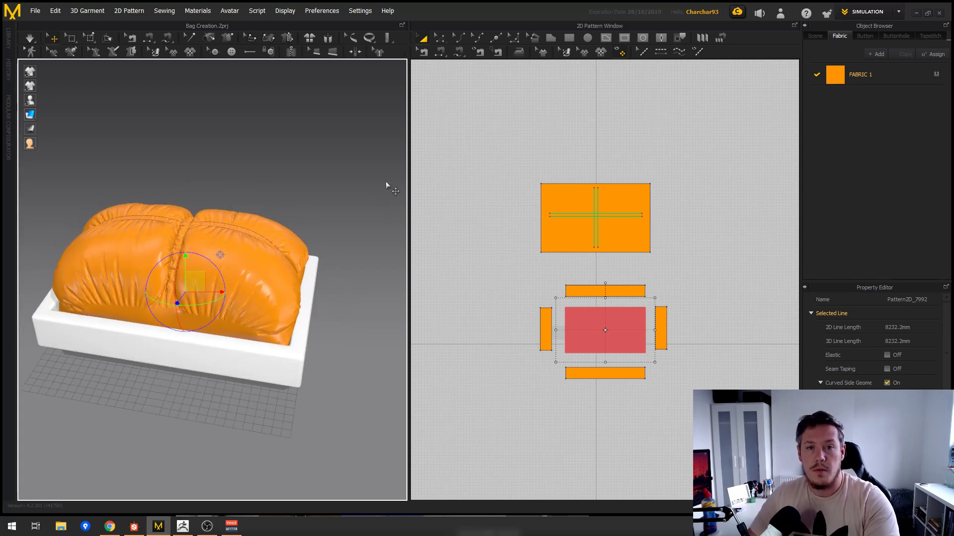
- Deselect the base pattern and examine the flat pattern layout up close alongside the creases on the simulated bag
{"action": "left_click", "coordinate": [573, 227]}
{"action": "scroll", "coordinate": [597, 254], "scroll_direction": "up", "scroll_amount": 5}
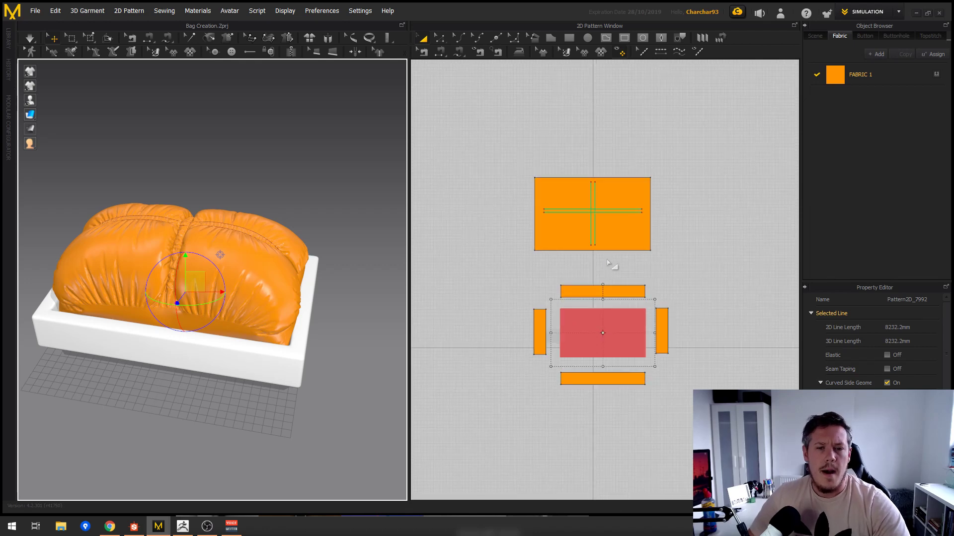
{"action": "right_click", "coordinate": [596, 258]}
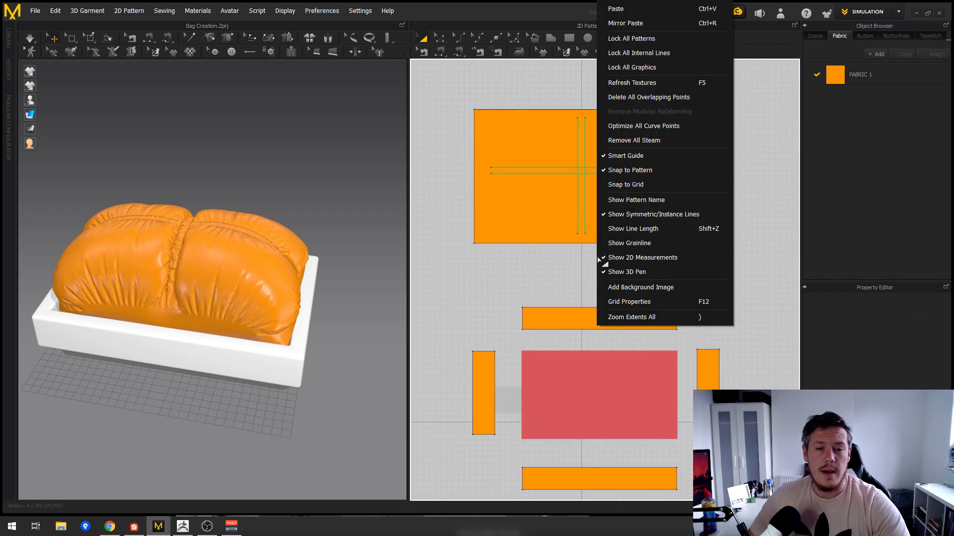
{"action": "left_click", "coordinate": [525, 264]}
{"action": "right_click_drag", "start_coordinate": [309, 276], "coordinate": [276, 251]}
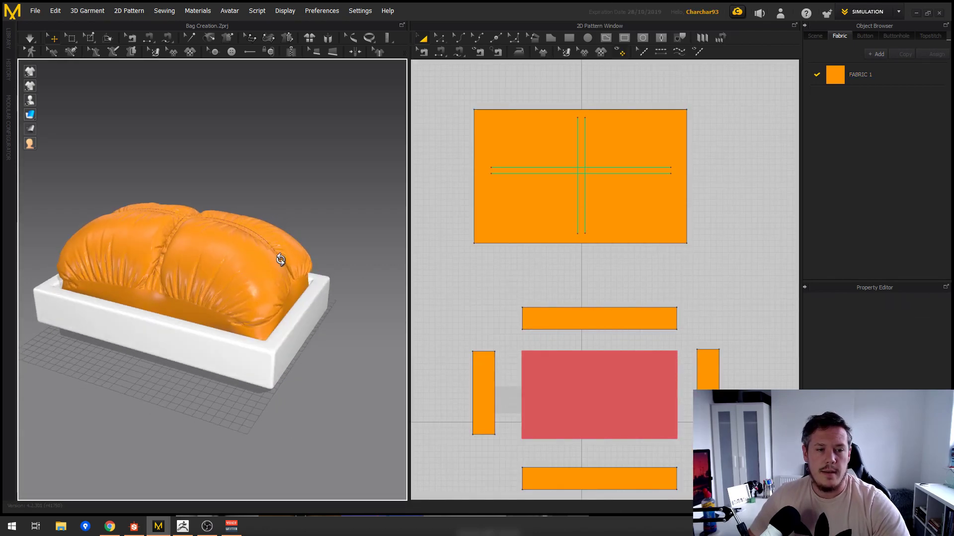
{"action": "right_click_drag", "start_coordinate": [227, 277], "coordinate": [204, 291]}
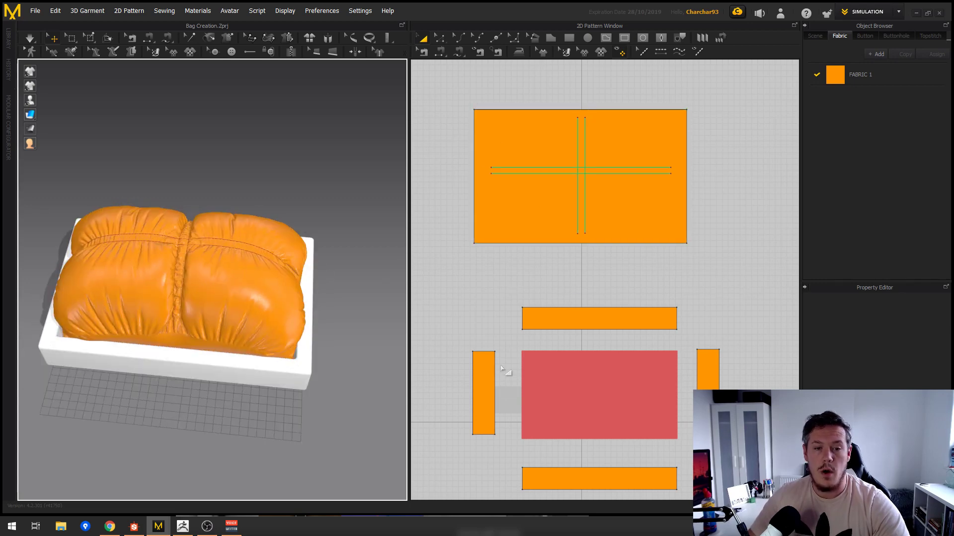
{"action": "mouse_move", "coordinate": [192, 283]}
{"action": "right_mouse_down"}
{"action": "mouse_move", "coordinate": [140, 231]}
{"action": "mouse_move", "coordinate": [209, 272]}
{"action": "mouse_move", "coordinate": [196, 279]}
{"action": "mouse_move", "coordinate": [189, 271]}
{"action": "mouse_move", "coordinate": [209, 276]}
{"action": "mouse_move", "coordinate": [234, 262]}
{"action": "mouse_move", "coordinate": [198, 282]}
{"action": "right_mouse_up"}
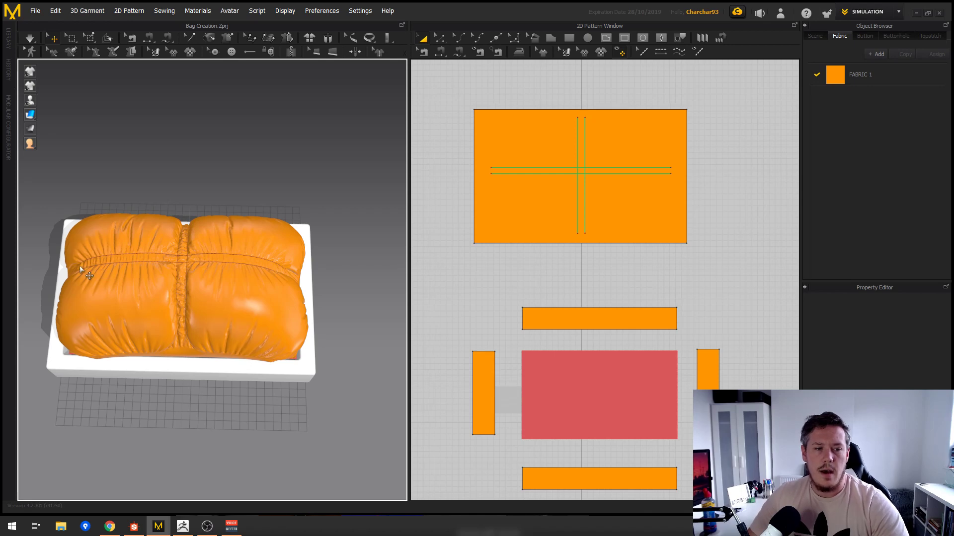
- Select the left vertical internal line on the large pattern and review its fold and elastic properties against the simulated bag
{"action": "left_click", "coordinate": [577, 144]}
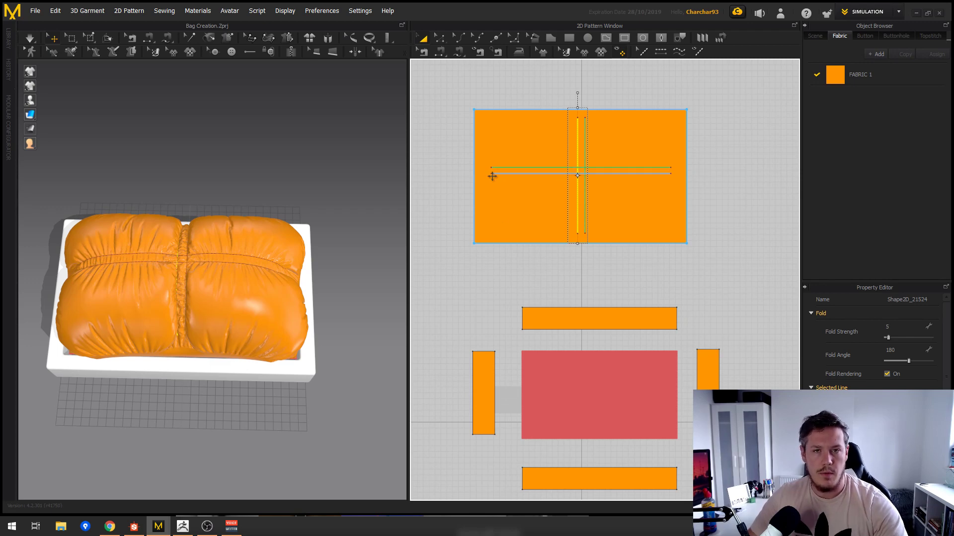
{"action": "scroll", "coordinate": [839, 350], "scroll_direction": "down", "scroll_amount": 2}
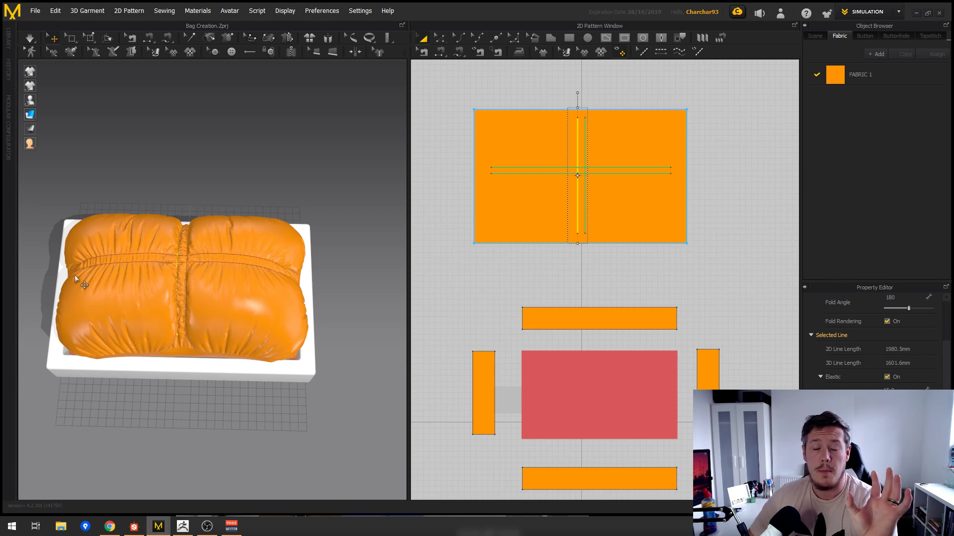
{"action": "right_click_drag", "start_coordinate": [187, 214], "coordinate": [236, 166]}
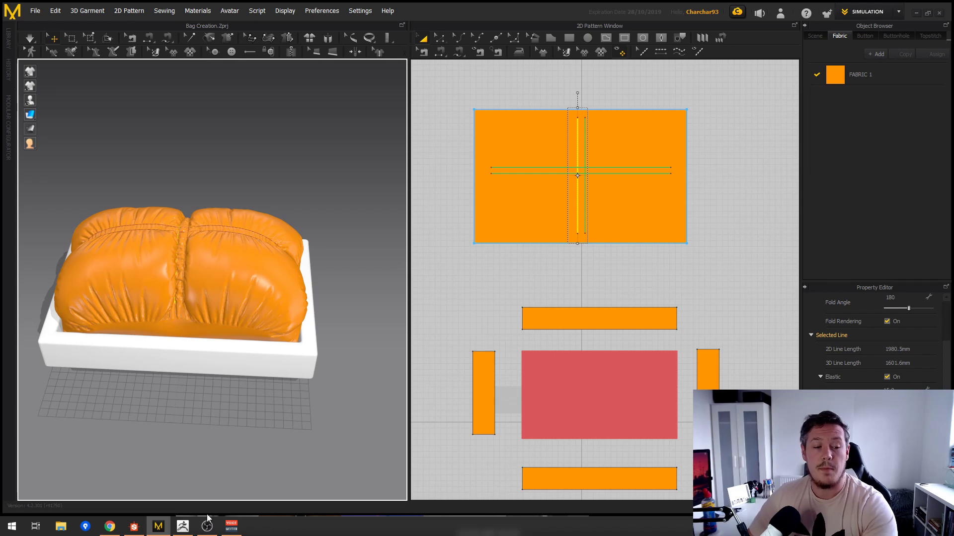
- Switch to ZBrush and inspect the Bag4 sculpt's strap creases and wrinkles from several angles
{"action": "left_click", "coordinate": [183, 527]}
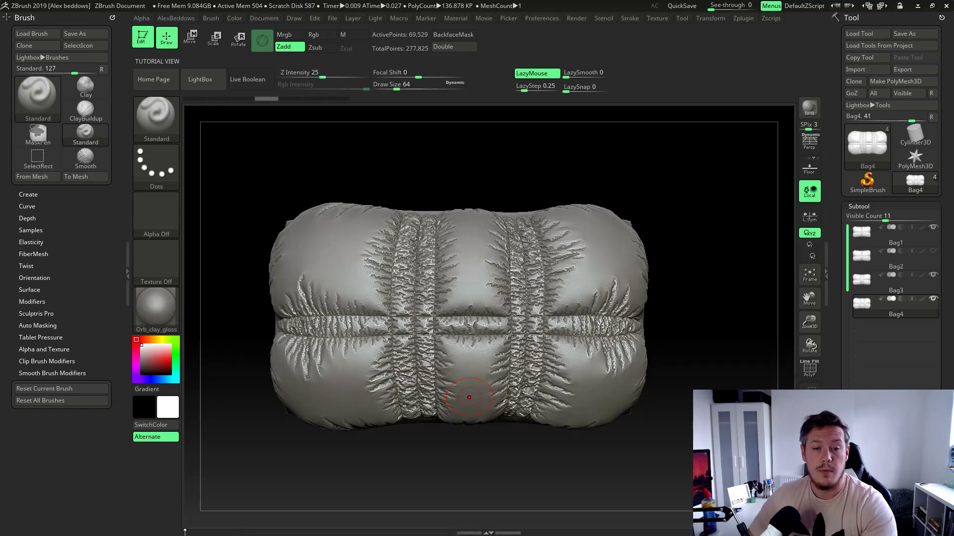
{"action": "right_click_drag", "start_coordinate": [499, 343], "coordinate": [471, 295]}
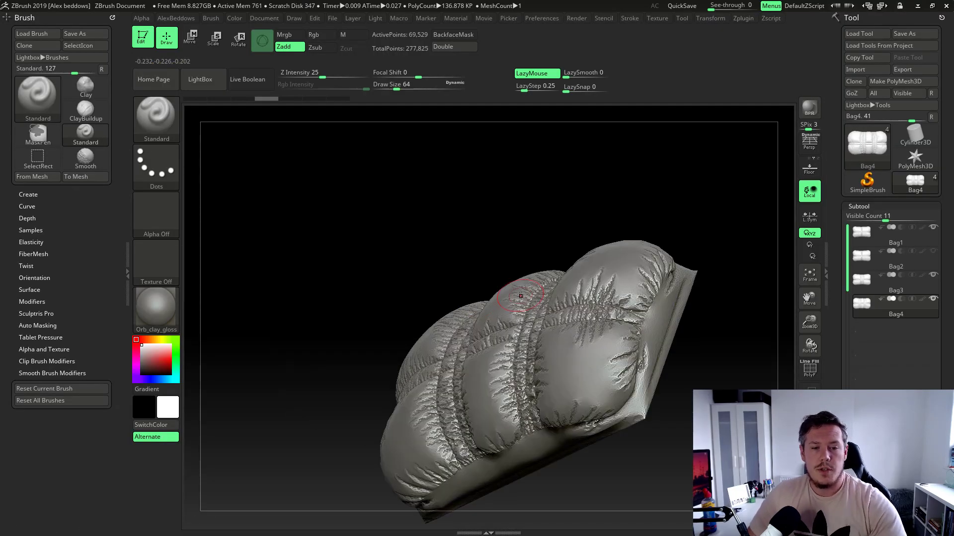
{"action": "mouse_move", "coordinate": [463, 327]}
{"action": "right_mouse_down"}
{"action": "mouse_move", "coordinate": [601, 334]}
{"action": "mouse_move", "coordinate": [632, 356]}
{"action": "mouse_move", "coordinate": [562, 235]}
{"action": "mouse_move", "coordinate": [604, 236]}
{"action": "mouse_move", "coordinate": [609, 248]}
{"action": "mouse_move", "coordinate": [555, 277]}
{"action": "right_mouse_up"}
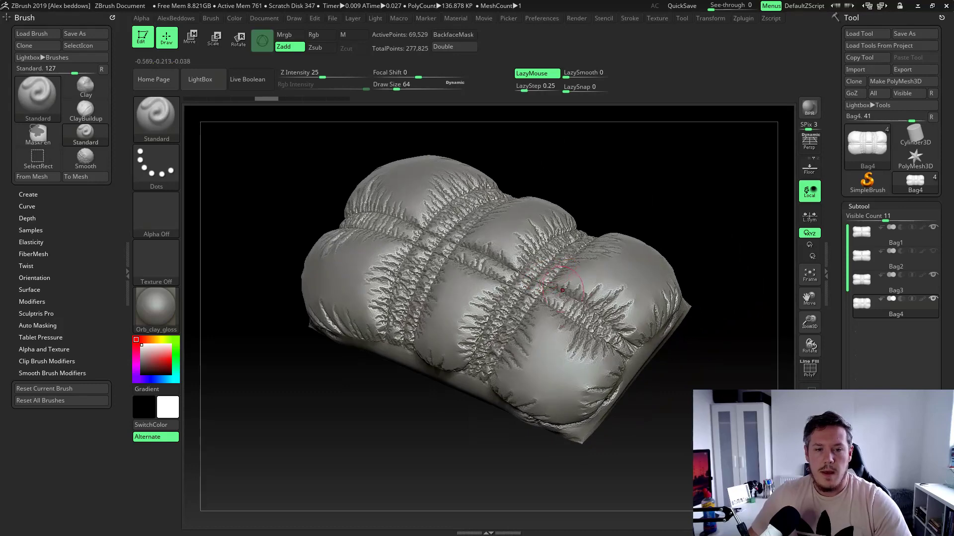
- Compare the Bag3, Bag2 and Bag1 subtools from several angles, finishing with Bag2 selected
{"action": "left_click", "coordinate": [862, 284]}
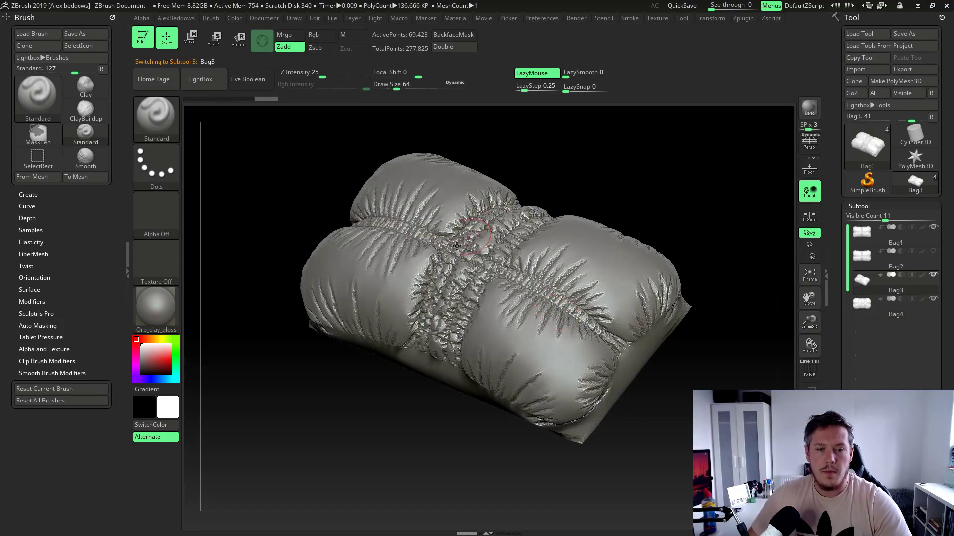
{"action": "left_click", "coordinate": [863, 263]}
{"action": "right_click_drag", "start_coordinate": [396, 245], "coordinate": [556, 345]}
{"action": "left_click", "coordinate": [863, 232]}
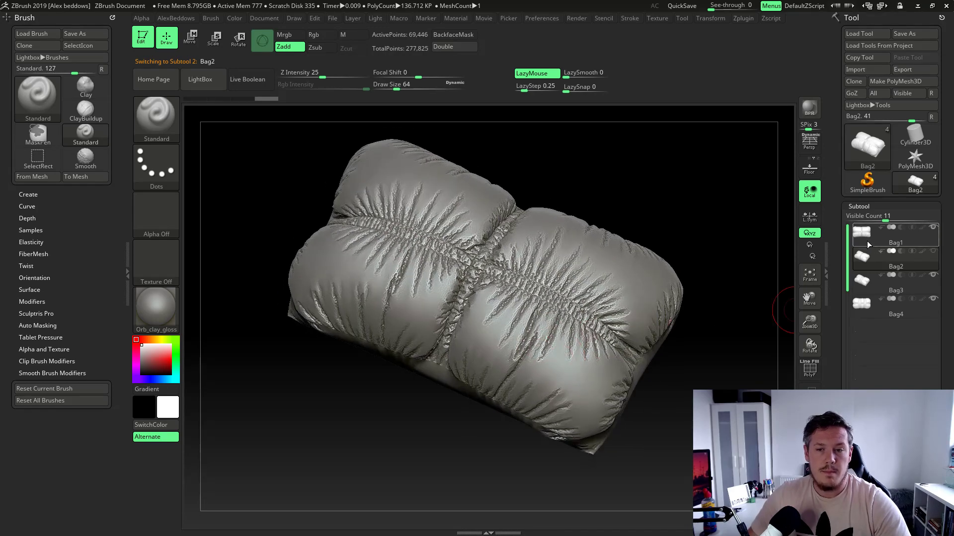
{"action": "right_click_drag", "start_coordinate": [591, 288], "coordinate": [525, 273]}
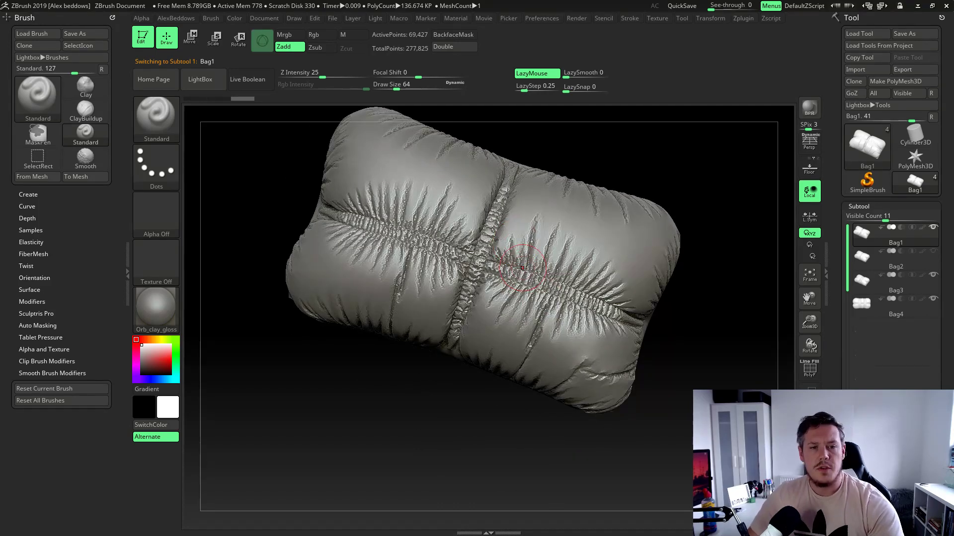
{"action": "right_click_drag", "start_coordinate": [495, 219], "coordinate": [548, 240]}
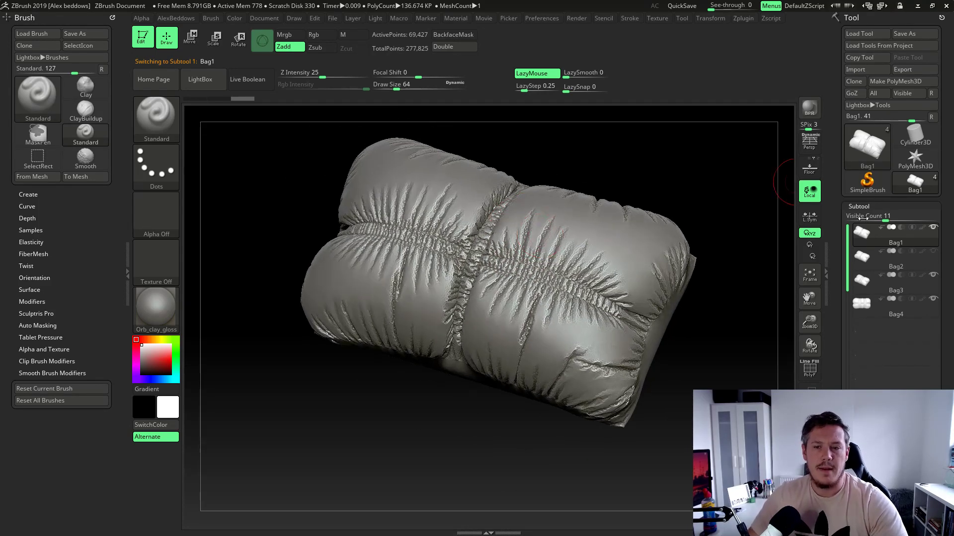
{"action": "left_click", "coordinate": [868, 258]}
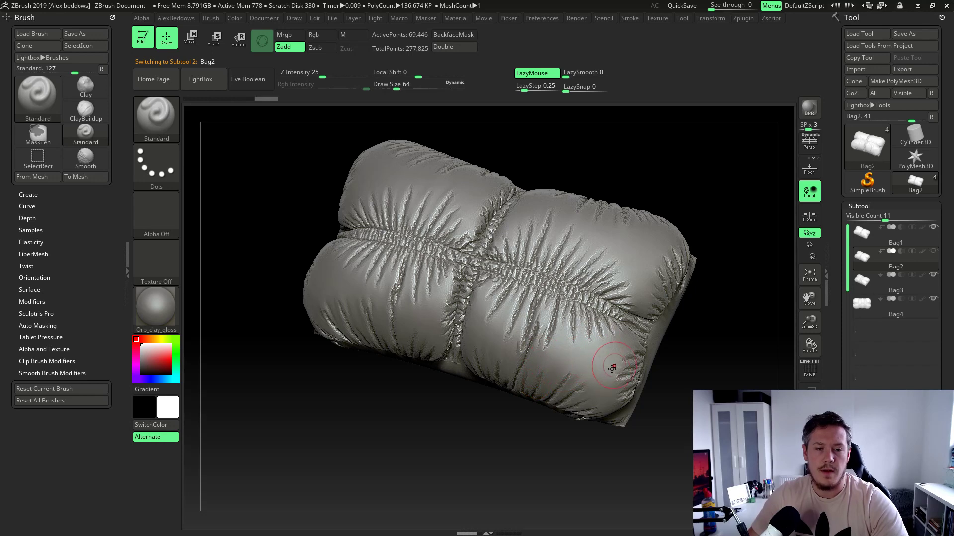
- Select the Bag1 subtool and inspect its seam creases from several angles, finishing with a straight front view
{"action": "left_click", "coordinate": [870, 234]}
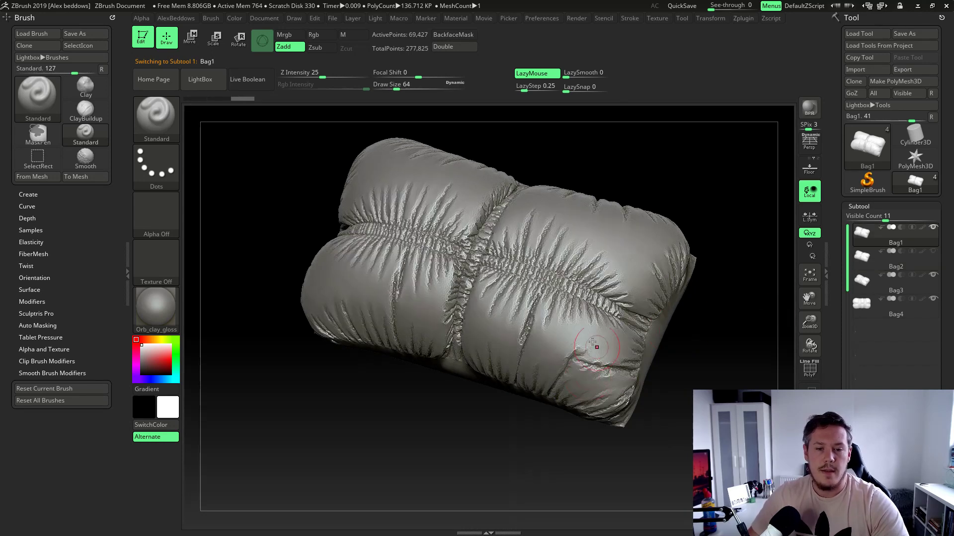
{"action": "right_click_drag", "start_coordinate": [456, 298], "coordinate": [482, 252]}
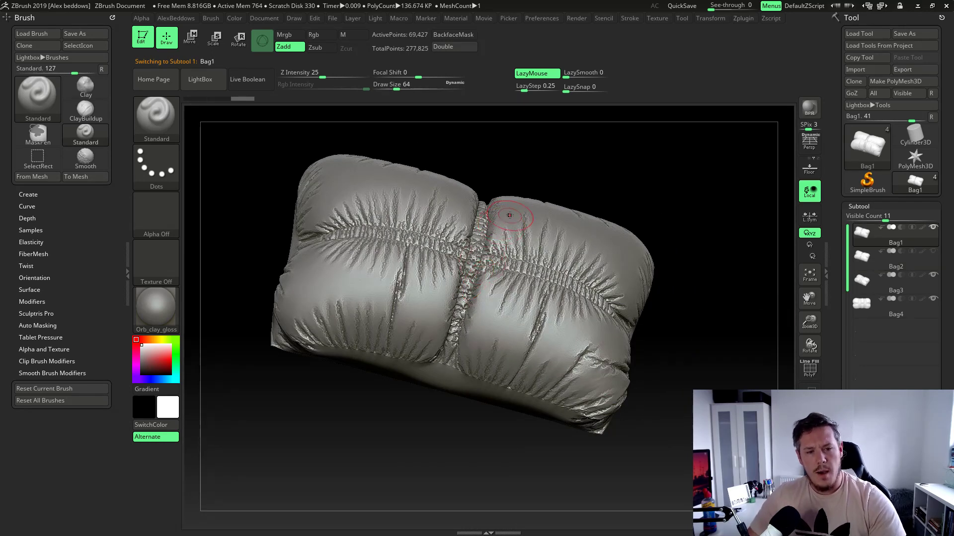
{"action": "mouse_move", "coordinate": [510, 216]}
{"action": "right_mouse_down"}
{"action": "mouse_move", "coordinate": [516, 235]}
{"action": "mouse_move", "coordinate": [449, 232]}
{"action": "mouse_move", "coordinate": [489, 237]}
{"action": "mouse_move", "coordinate": [477, 286]}
{"action": "mouse_move", "coordinate": [447, 279]}
{"action": "mouse_move", "coordinate": [474, 345]}
{"action": "mouse_move", "coordinate": [479, 315]}
{"action": "mouse_move", "coordinate": [469, 295]}
{"action": "mouse_move", "coordinate": [492, 293]}
{"action": "mouse_move", "coordinate": [478, 342]}
{"action": "mouse_move", "coordinate": [472, 322]}
{"action": "mouse_move", "coordinate": [483, 337]}
{"action": "right_mouse_up"}
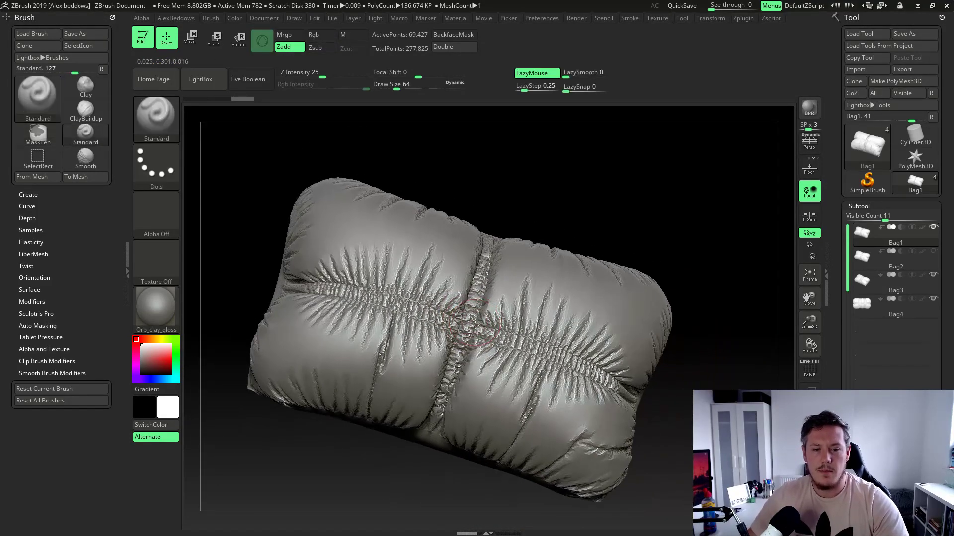
{"action": "right_click", "coordinate": [482, 338]}
{"action": "mouse_move", "coordinate": [494, 277]}
{"action": "right_mouse_down"}
{"action": "mouse_move", "coordinate": [477, 283]}
{"action": "mouse_move", "coordinate": [504, 302]}
{"action": "mouse_move", "coordinate": [497, 278]}
{"action": "mouse_move", "coordinate": [514, 246]}
{"action": "right_mouse_up"}
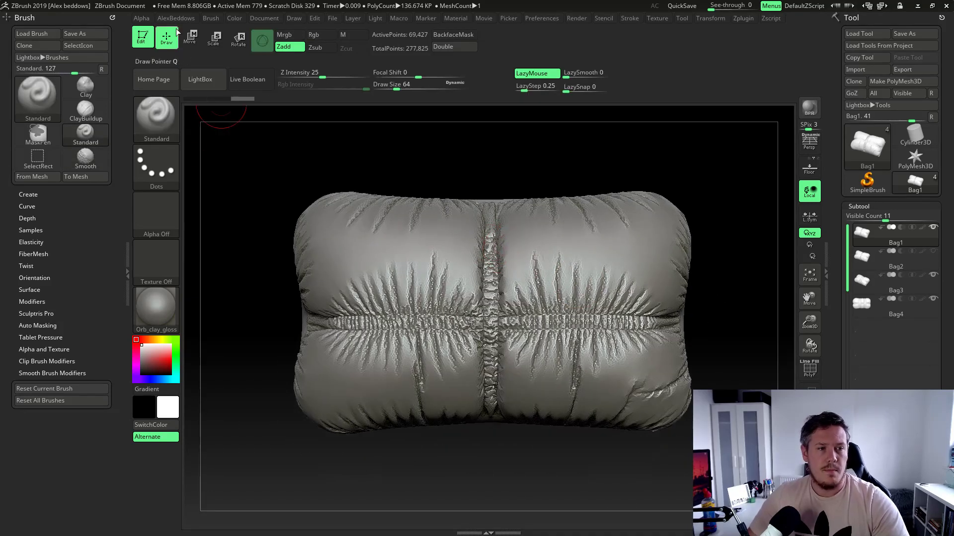
- Look through the Alpha options for the front-facing Bag1 sculpt, down to the Transfer section
{"action": "left_click", "coordinate": [144, 20]}
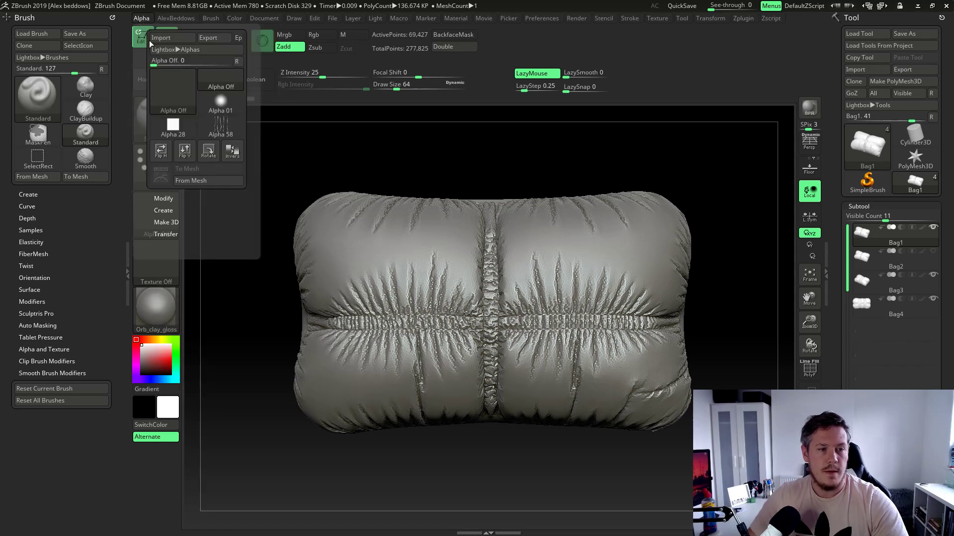
{"action": "left_click", "coordinate": [138, 17]}
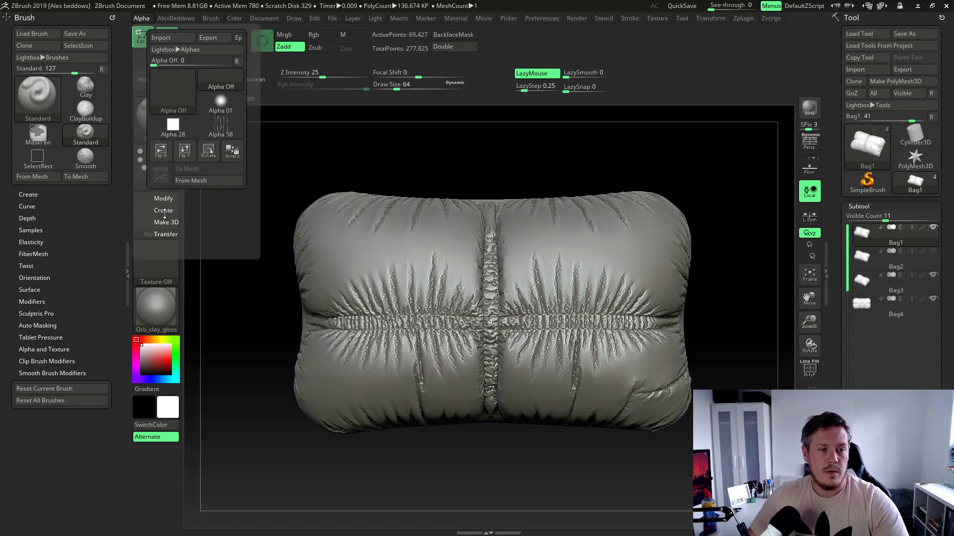
{"action": "left_click", "coordinate": [167, 234]}
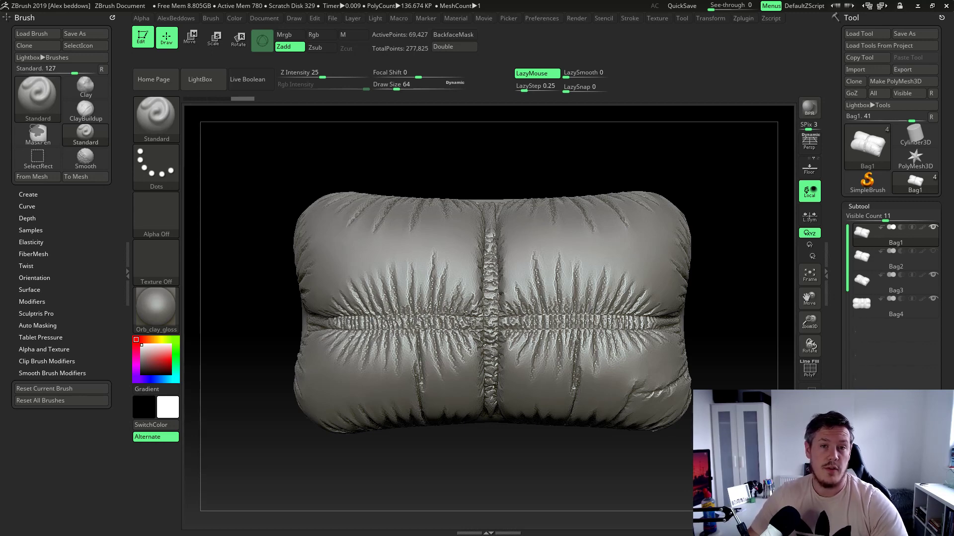
- Switch to Substance Designer and preview the Bag1 to Bag4 height images in the package's Resources folder, then collapse it
{"action": "key", "text": "alt+Tab"}
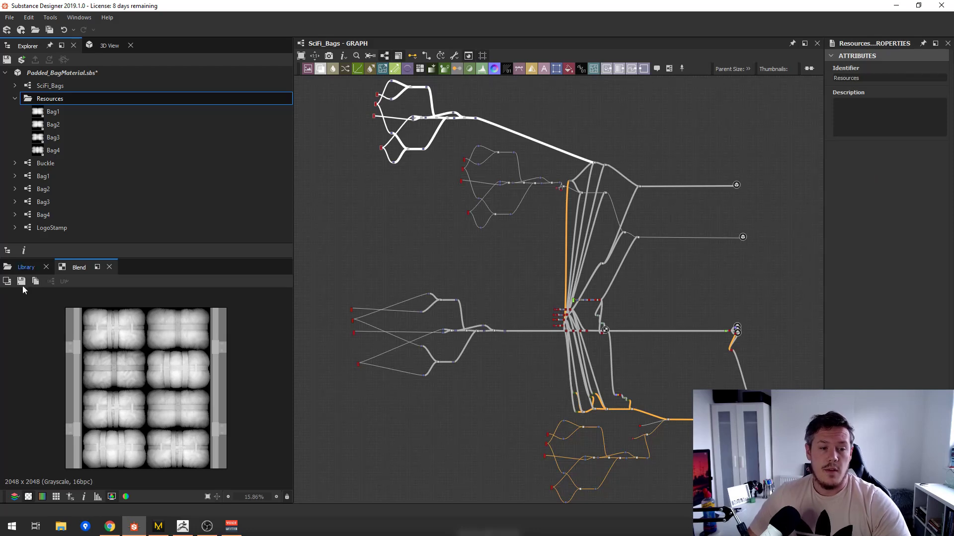
{"action": "left_click", "coordinate": [53, 112]}
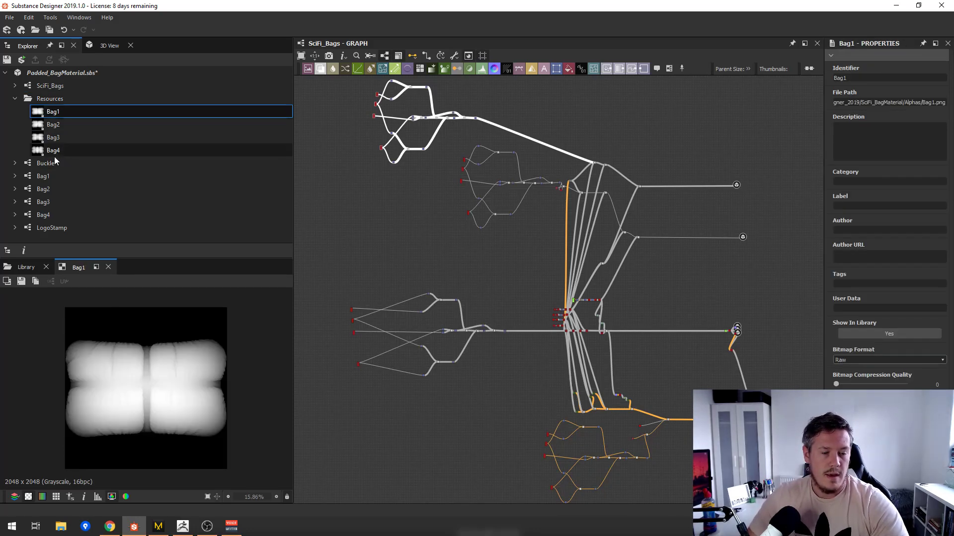
{"action": "left_click", "coordinate": [46, 125]}
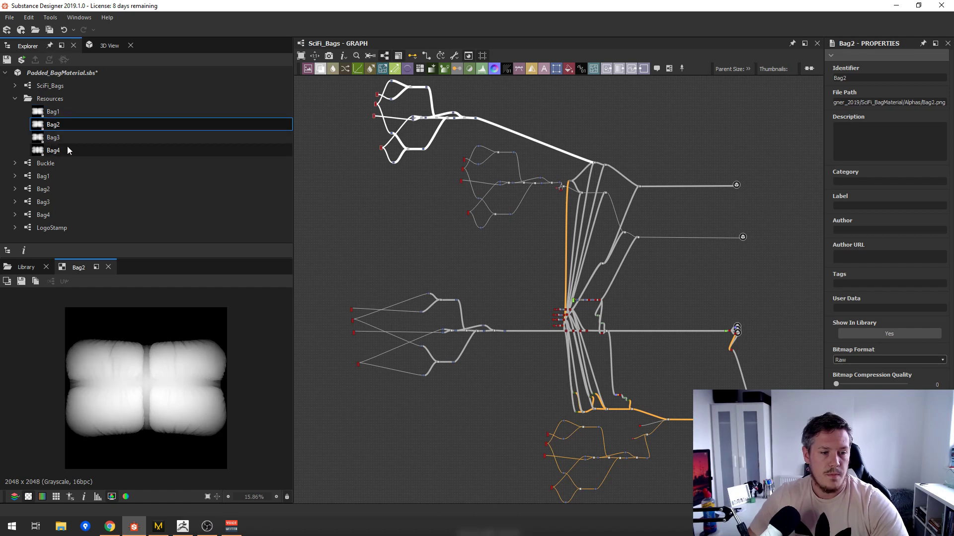
{"action": "left_click", "coordinate": [51, 140]}
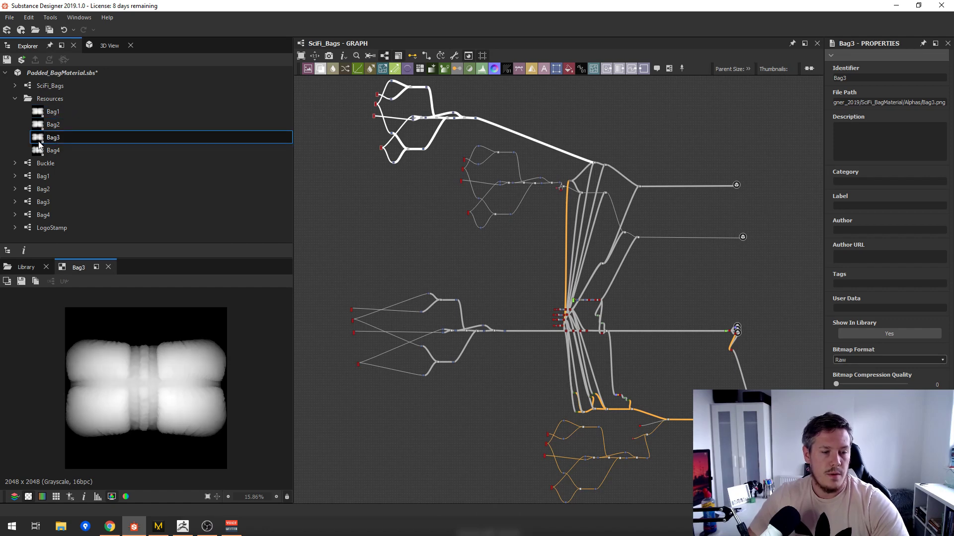
{"action": "left_click", "coordinate": [46, 154]}
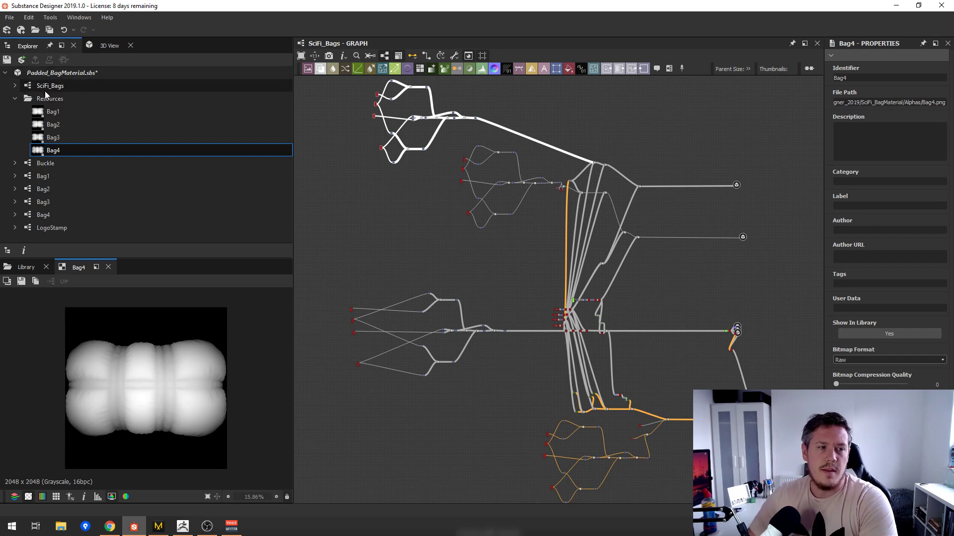
{"action": "left_click", "coordinate": [15, 98]}
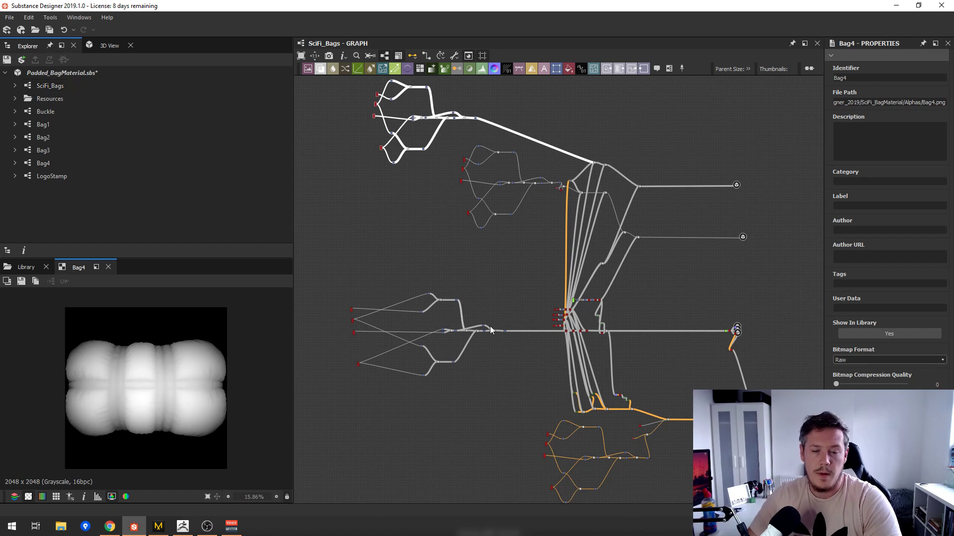
- Select the four separate node clusters of the SciFi_Bags graph one after another to show its repeated setups
{"action": "left_click_drag", "start_coordinate": [333, 281], "coordinate": [499, 388]}
{"action": "left_click_drag", "start_coordinate": [455, 144], "coordinate": [542, 239]}
{"action": "left_click_drag", "start_coordinate": [366, 83], "coordinate": [430, 169]}
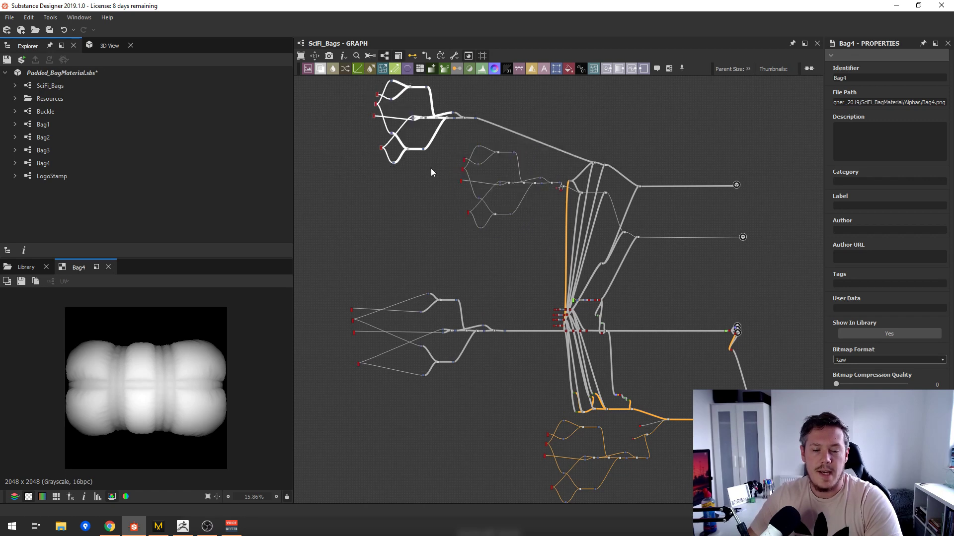
{"action": "left_click_drag", "start_coordinate": [525, 408], "coordinate": [667, 497]}
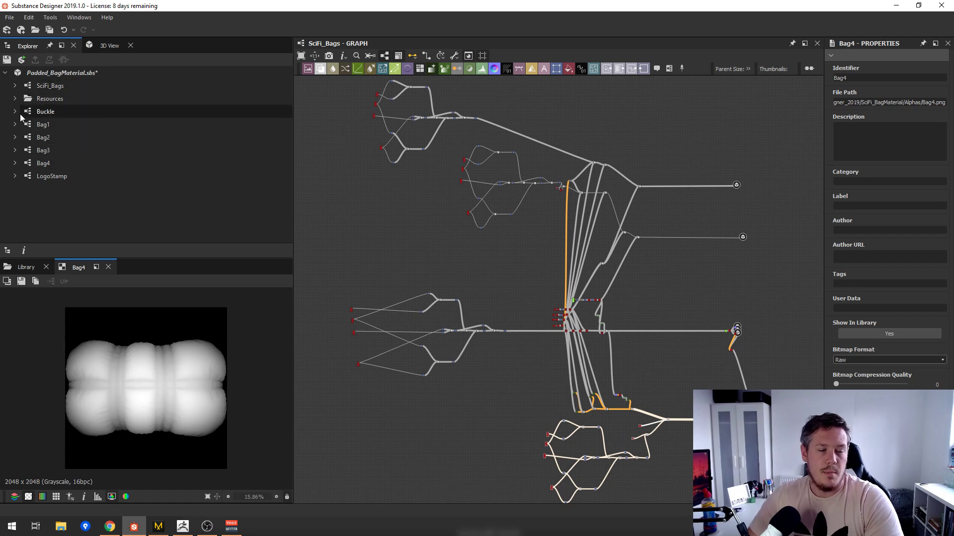
- Go through the individual bag graphs and the LogoStamp graph in the package, checking their properties
{"action": "left_click", "coordinate": [43, 124]}
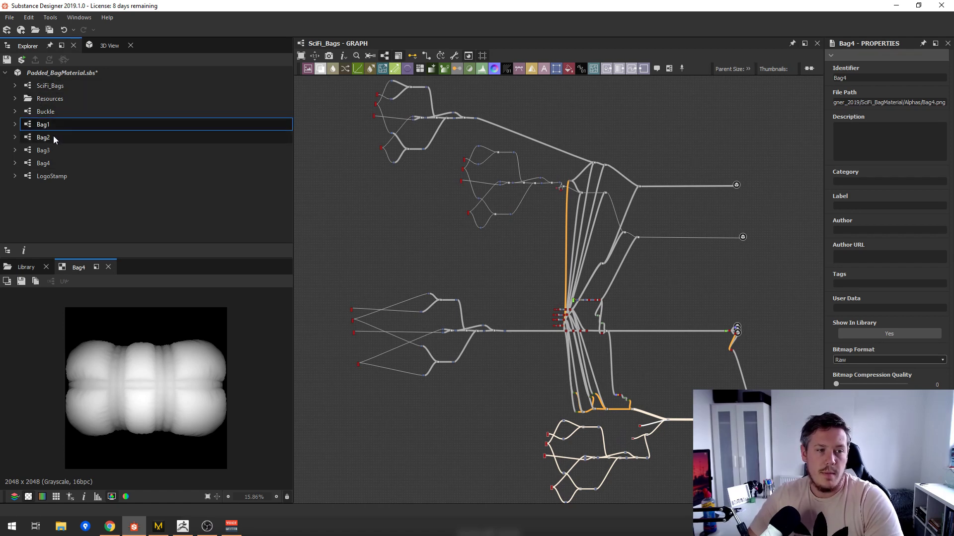
{"action": "left_click", "coordinate": [55, 138]}
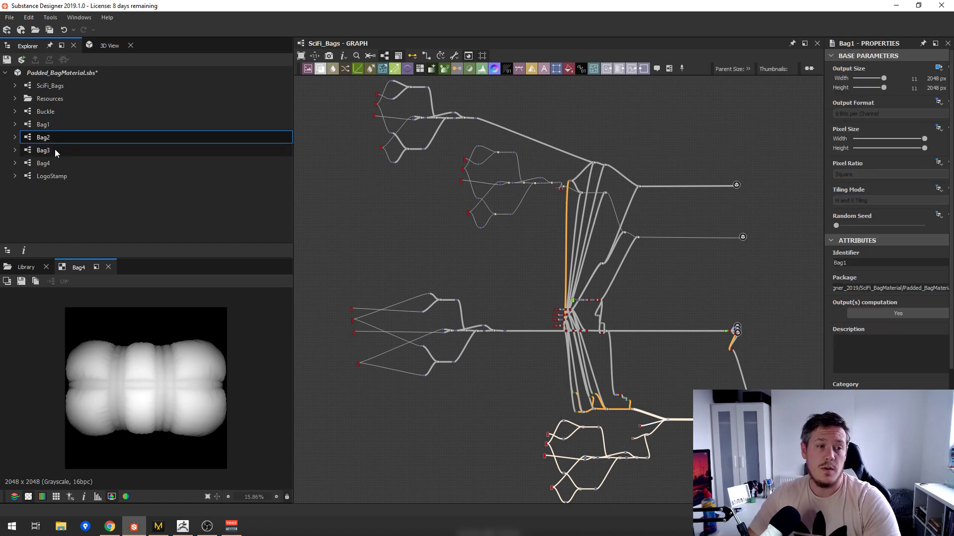
{"action": "left_click", "coordinate": [43, 180]}
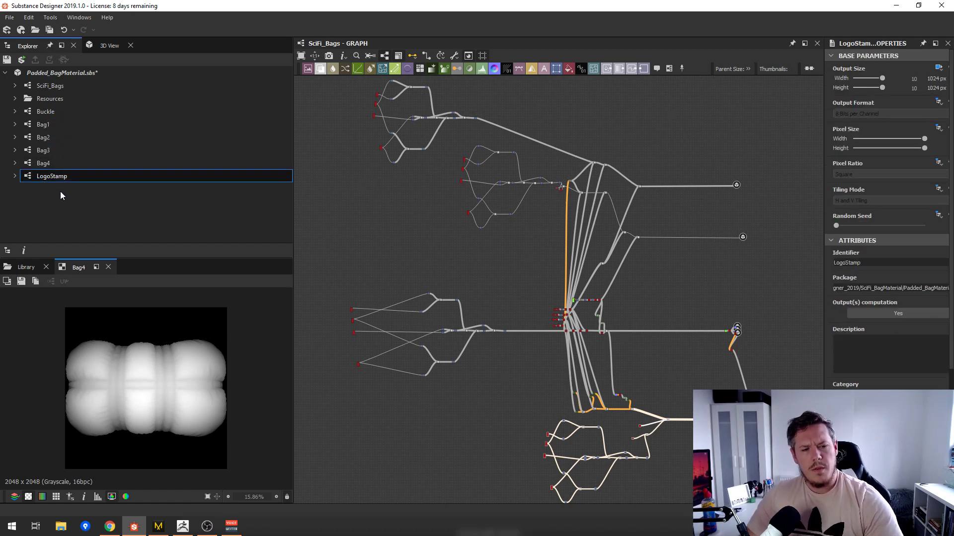
- Open the Bag1 graph and show its outputs in the 3D view
{"action": "left_click", "coordinate": [29, 126]}
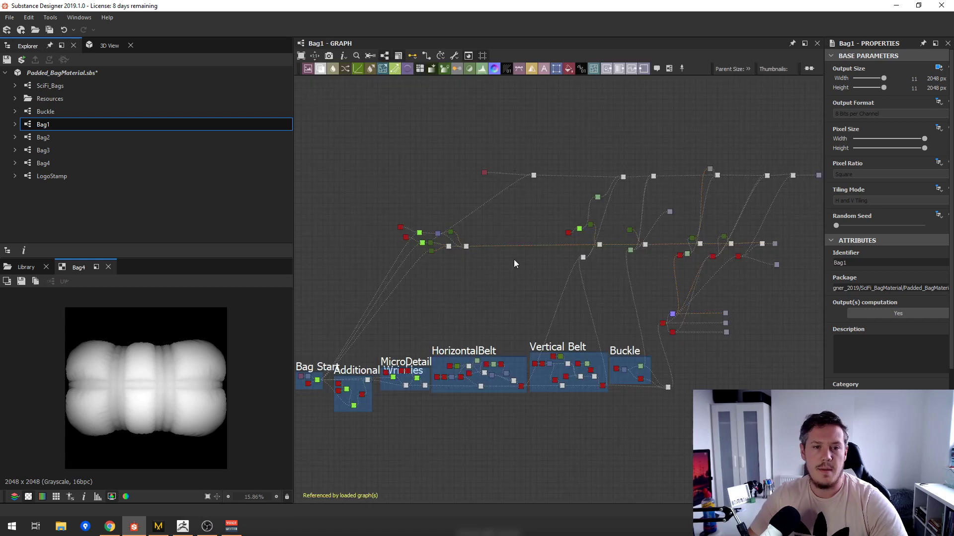
{"action": "right_click", "coordinate": [470, 165]}
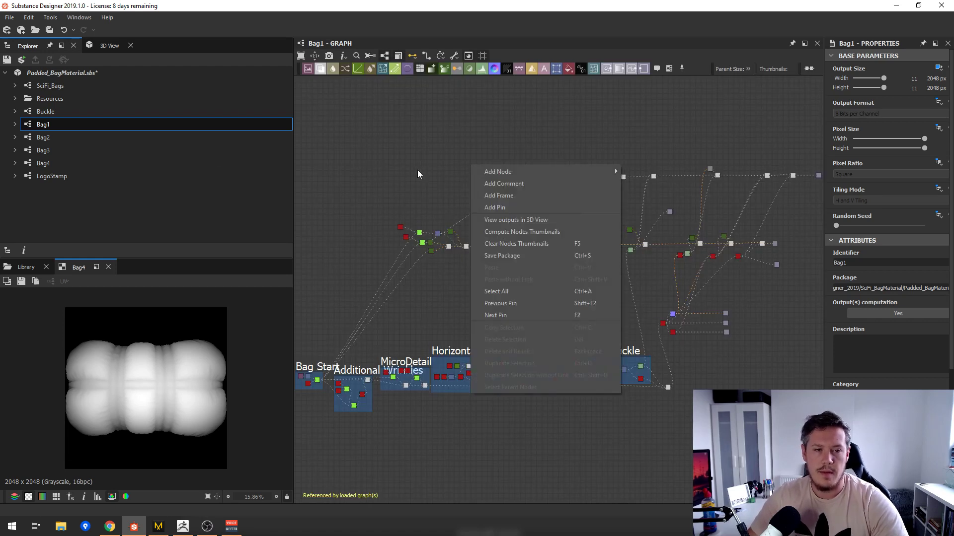
{"action": "left_click", "coordinate": [103, 48]}
{"action": "right_click", "coordinate": [599, 142]}
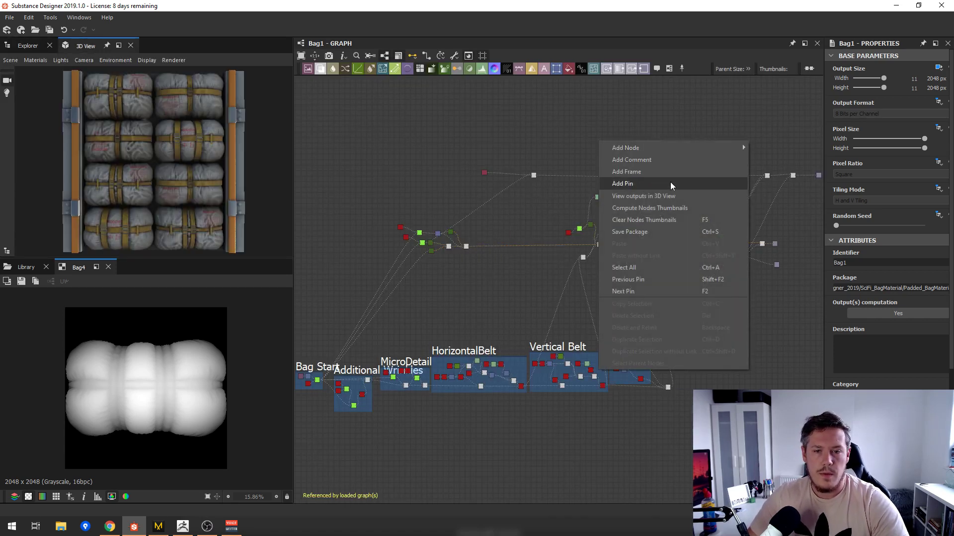
{"action": "left_click", "coordinate": [647, 195]}
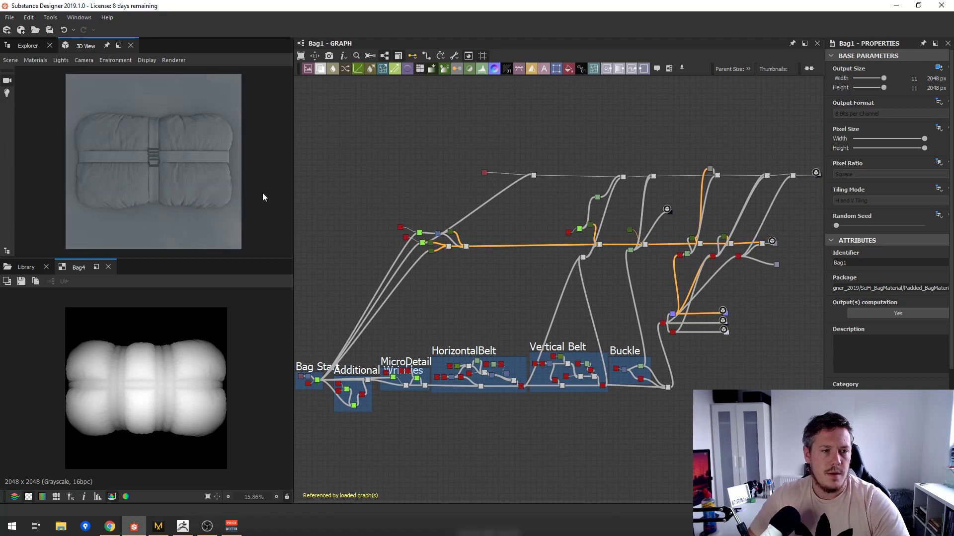
- Inspect the rendered Bag1 material's straps, buckle, fabric wrinkles and red logo print from an angled close-up in 3D
{"action": "left_click_drag", "start_coordinate": [175, 160], "coordinate": [171, 118]}
{"action": "right_click_drag", "start_coordinate": [172, 118], "coordinate": [166, 154]}
{"action": "left_click_drag", "start_coordinate": [165, 154], "coordinate": [101, 175]}
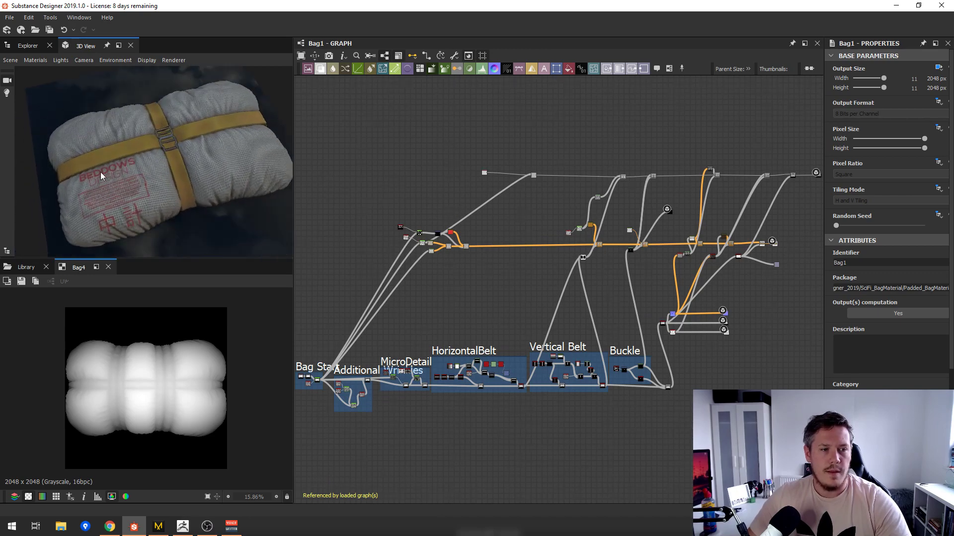
{"action": "mouse_move", "coordinate": [168, 134]}
{"action": "left_mouse_down"}
{"action": "mouse_move", "coordinate": [203, 132]}
{"action": "mouse_move", "coordinate": [239, 84]}
{"action": "mouse_move", "coordinate": [261, 78]}
{"action": "mouse_move", "coordinate": [169, 124]}
{"action": "left_mouse_up"}
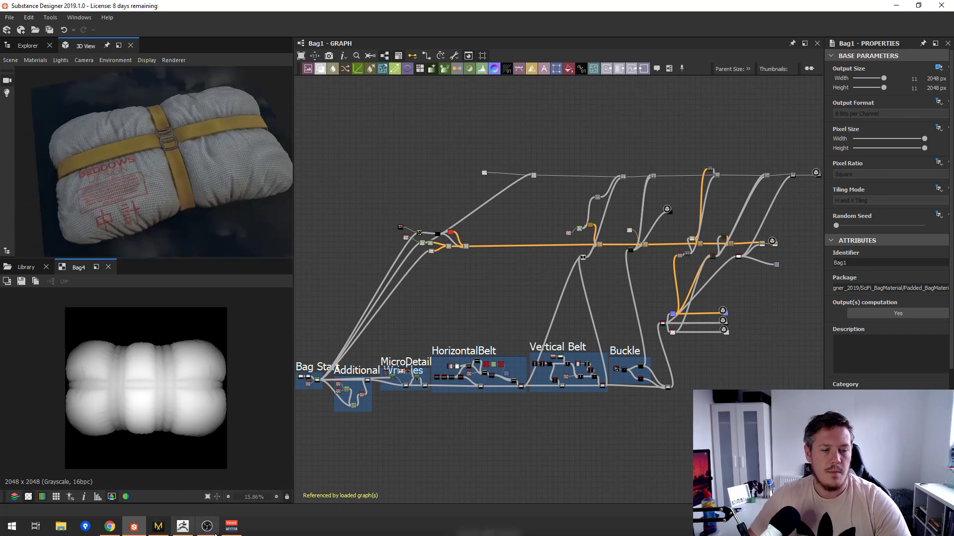
- Switch to Chrome, revisit the LunaTech and Sci-fi interior concept "Charlie" reference artworks, and return to Substance Designer
{"action": "mouse_move", "coordinate": [108, 527]}
{"action": "left_click", "coordinate": [104, 496]}
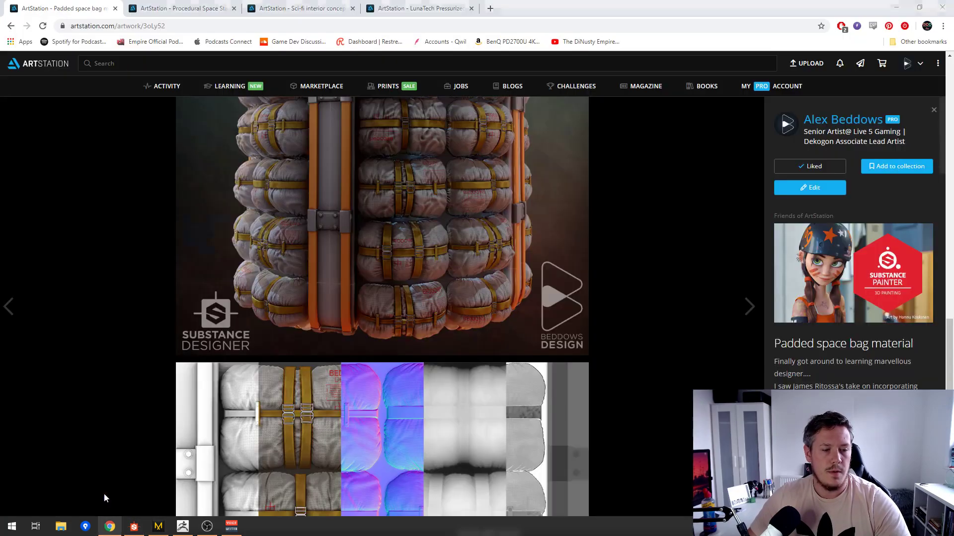
{"action": "left_click", "coordinate": [420, 12]}
{"action": "left_click", "coordinate": [300, 8]}
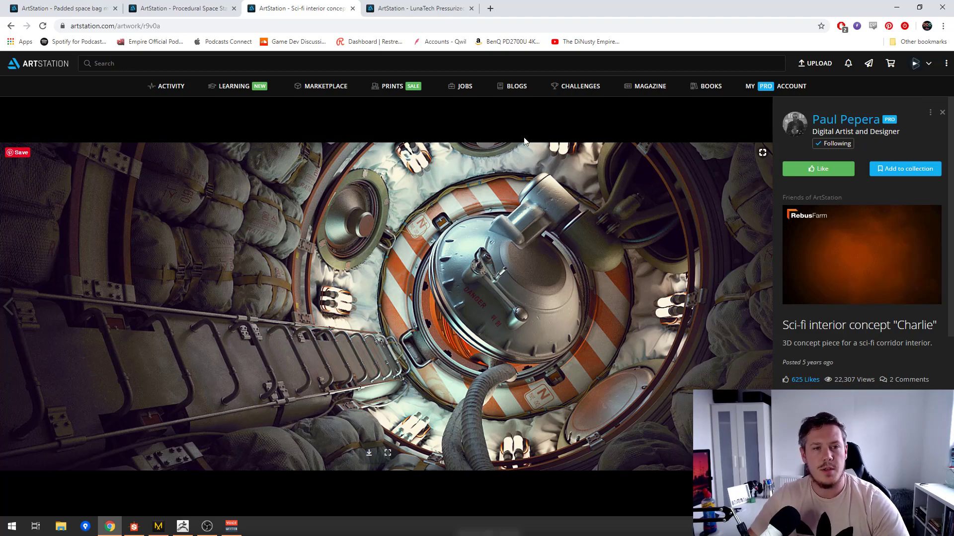
{"action": "left_click", "coordinate": [898, 9]}
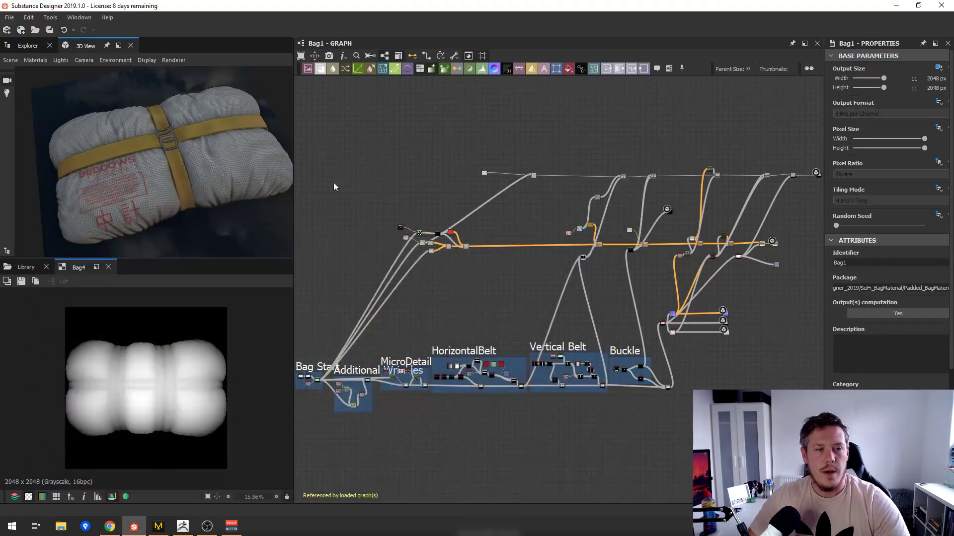
- Examine the strapped bag in 3D alongside the overall node layout of the Bag1 graph
{"action": "left_click_drag", "start_coordinate": [191, 137], "coordinate": [156, 139]}
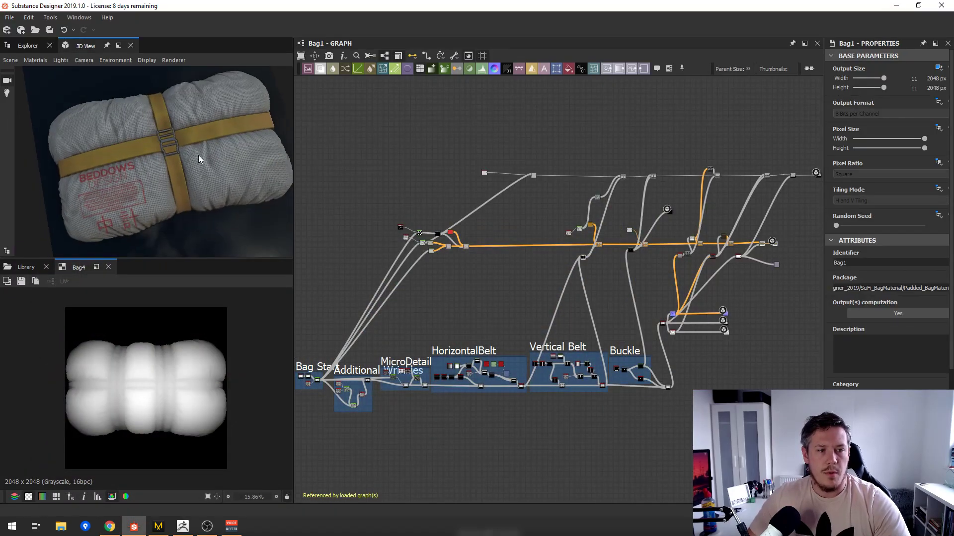
{"action": "scroll", "coordinate": [477, 178], "scroll_direction": "up", "scroll_amount": 2}
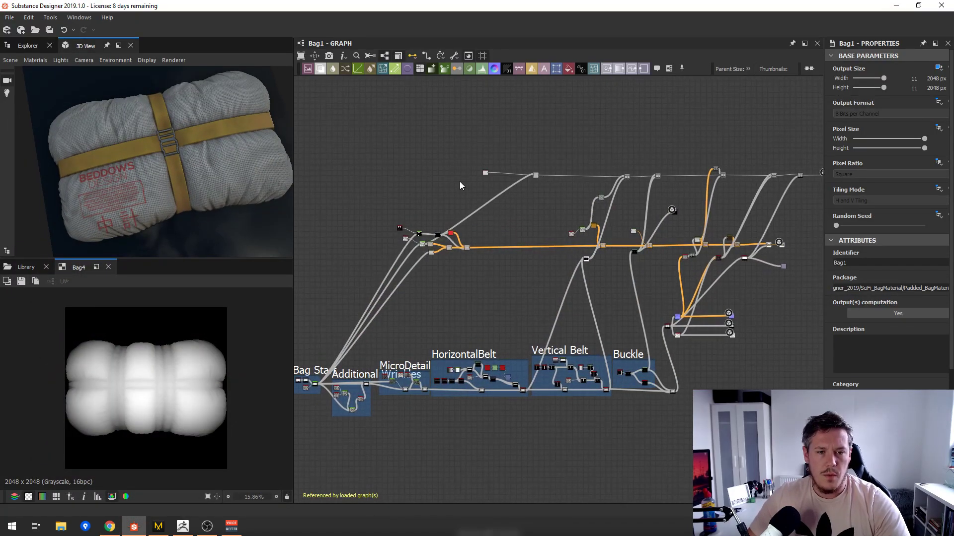
{"action": "scroll", "coordinate": [406, 191], "scroll_direction": "up", "scroll_amount": 1}
{"action": "scroll", "coordinate": [496, 232], "scroll_direction": "up", "scroll_amount": 3}
{"action": "scroll", "coordinate": [498, 242], "scroll_direction": "down", "scroll_amount": 7}
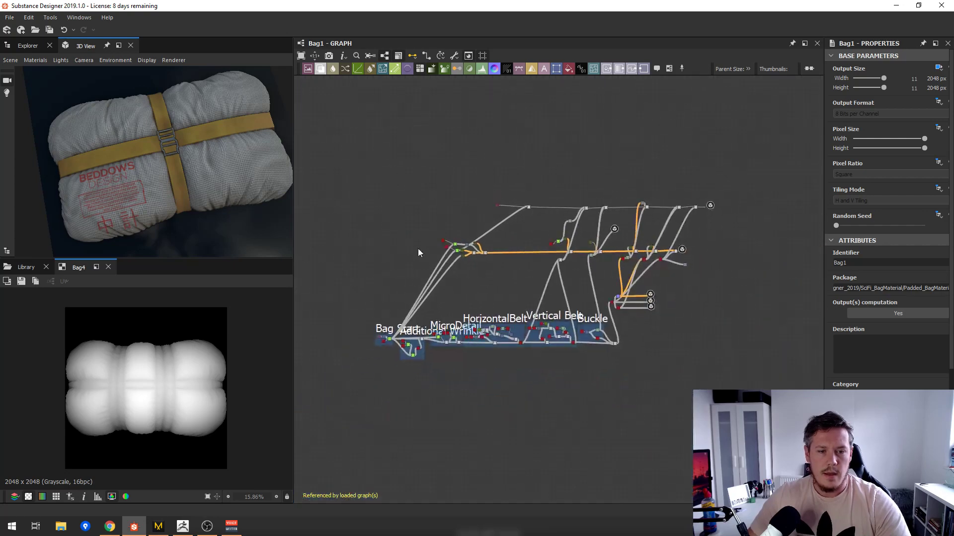
- Add a DetePreview node to the Bag1 graph and place it above the Bag Start frame
{"action": "middle_click_drag", "start_coordinate": [418, 249], "coordinate": [496, 230]}
{"action": "scroll", "coordinate": [497, 234], "scroll_direction": "up", "scroll_amount": 6}
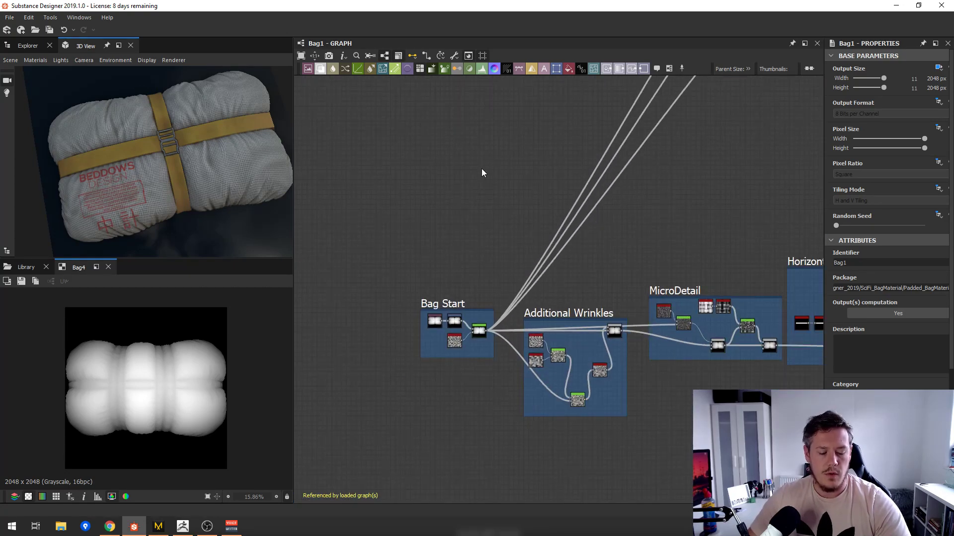
{"action": "key", "text": "space"}
{"action": "type", "text": "dete"}
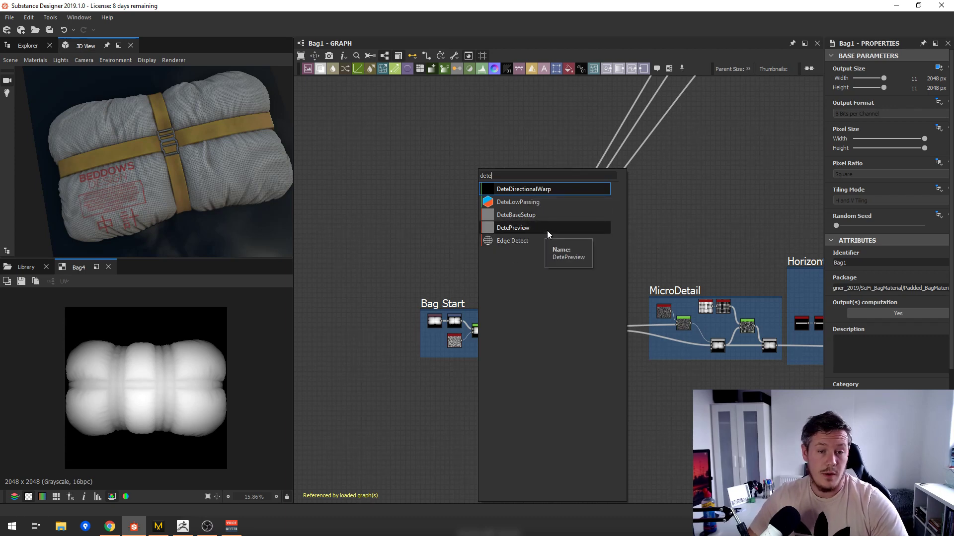
{"action": "left_click", "coordinate": [537, 230]}
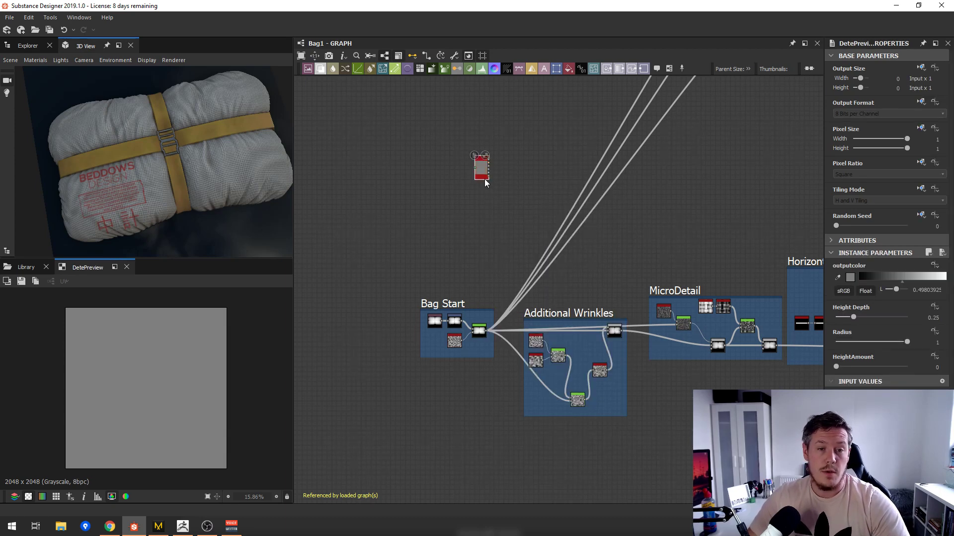
{"action": "left_click_drag", "start_coordinate": [486, 183], "coordinate": [496, 212]}
- Connect the last Bag Start node to the DetePreview node and display that preview in the 3D view at a low angle
{"action": "left_click_drag", "start_coordinate": [487, 330], "coordinate": [486, 198]}
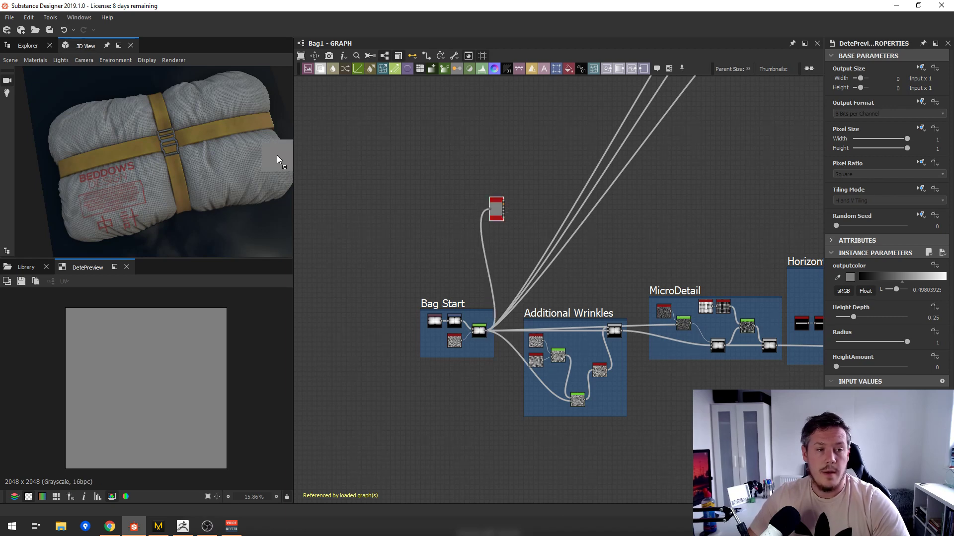
{"action": "left_click_drag", "start_coordinate": [277, 156], "coordinate": [258, 162]}
{"action": "left_click_drag", "start_coordinate": [180, 212], "coordinate": [184, 142]}
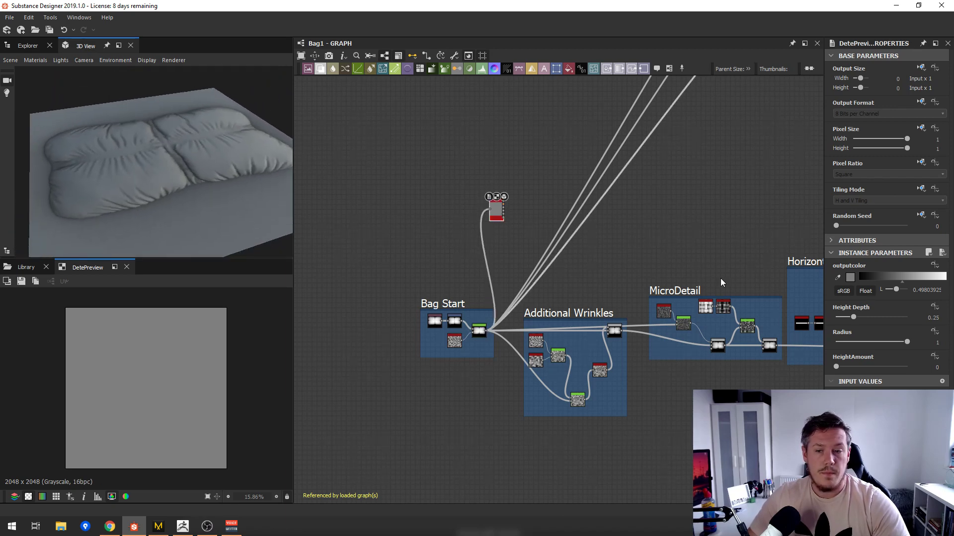
- Set the DetePreview node's HeightAmount to 1 and view the raised bag surface from above
{"action": "left_click_drag", "start_coordinate": [838, 367], "coordinate": [914, 366]}
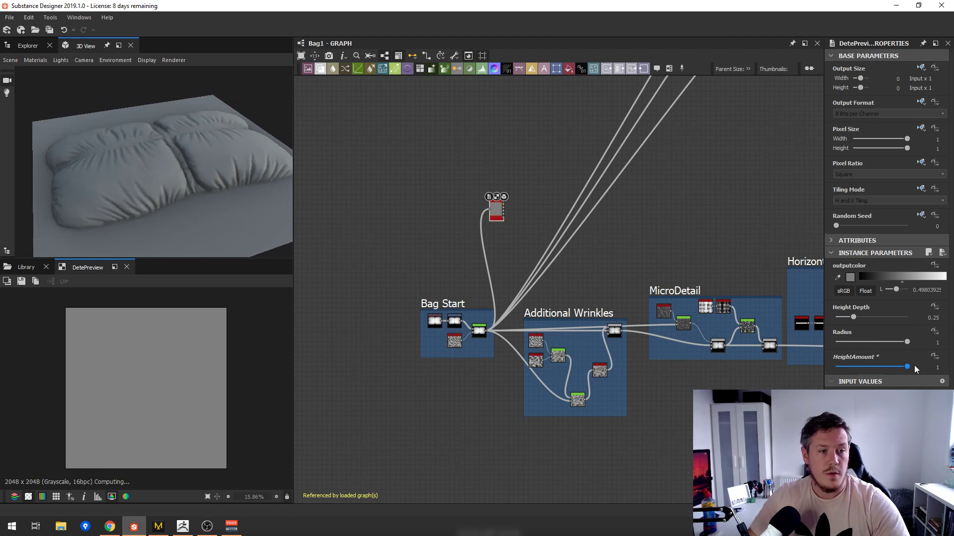
{"action": "left_click_drag", "start_coordinate": [136, 174], "coordinate": [74, 204]}
- Display the outputs of the Bitmap and Transformation 2D nodes in the Bag Start frame in the 2D view
{"action": "scroll", "coordinate": [451, 323], "scroll_direction": "up", "scroll_amount": 6}
{"action": "double_click", "coordinate": [393, 323]}
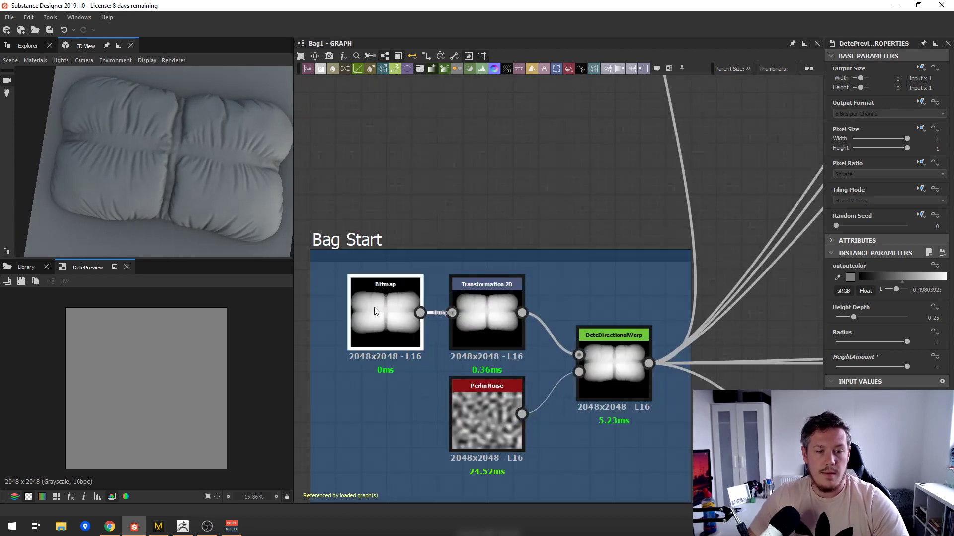
{"action": "left_click_drag", "start_coordinate": [386, 312], "coordinate": [374, 333]}
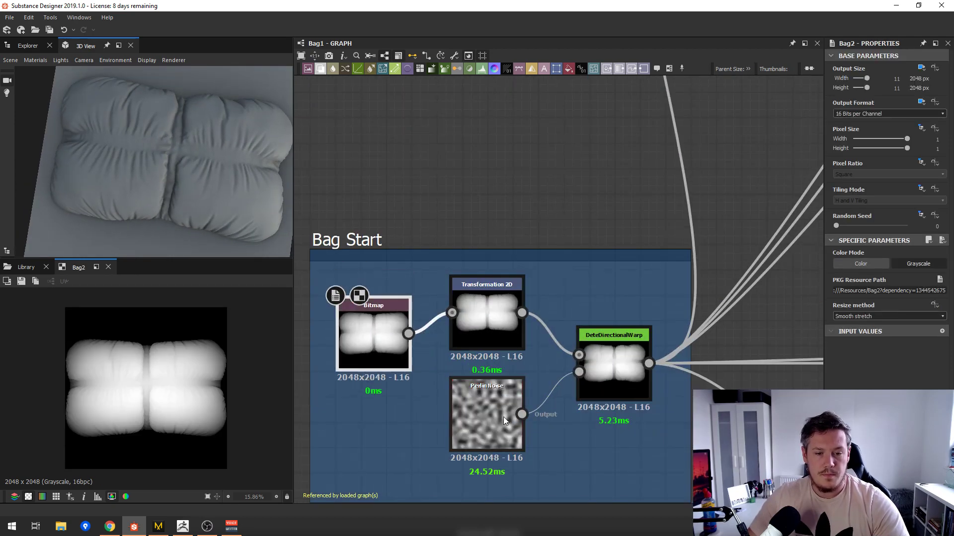
{"action": "left_click", "coordinate": [494, 324]}
{"action": "double_click", "coordinate": [494, 320]}
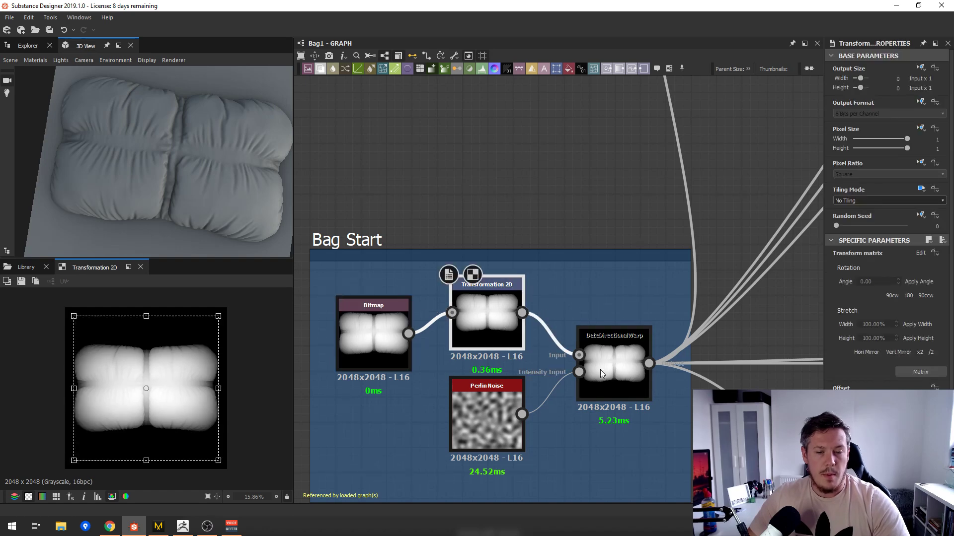
- Examine the Bag Start Perlin Noise, then compare the Transformation 2D output with the DeteDirectionalWarp output in the 2D view
{"action": "double_click", "coordinate": [607, 359]}
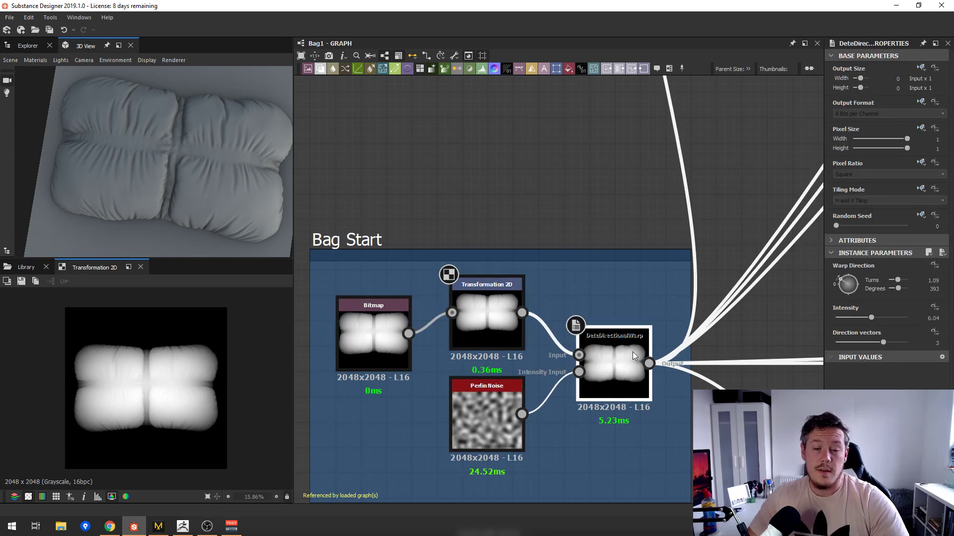
{"action": "double_click", "coordinate": [484, 405]}
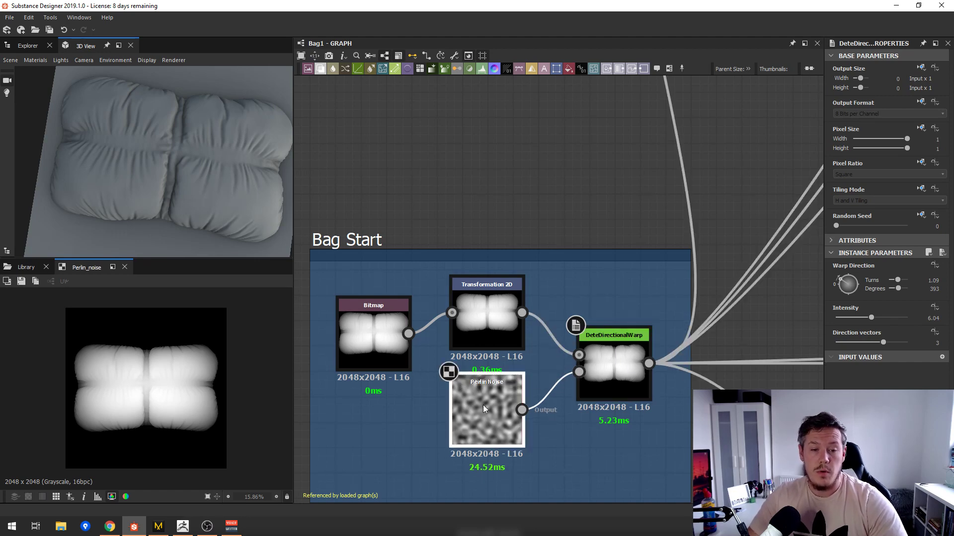
{"action": "left_click", "coordinate": [623, 366]}
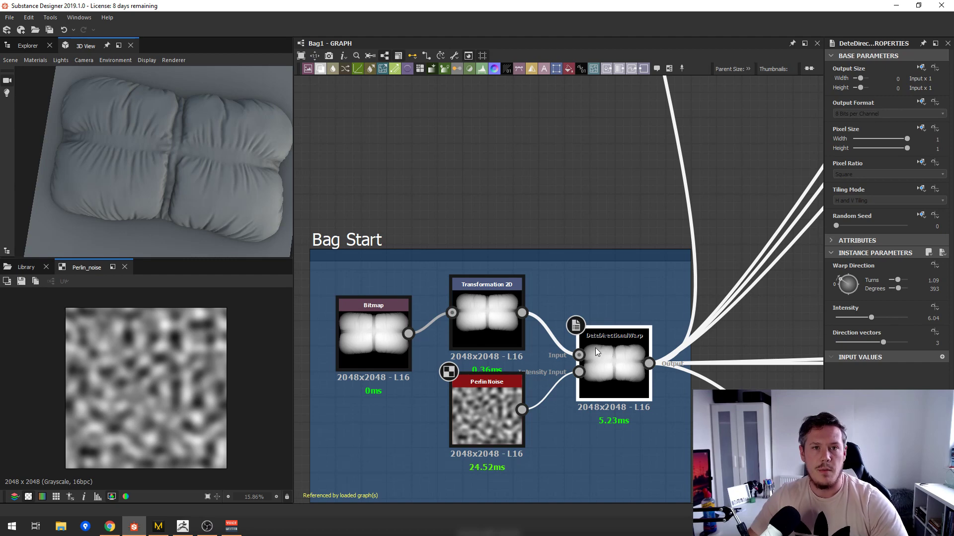
{"action": "double_click", "coordinate": [605, 376]}
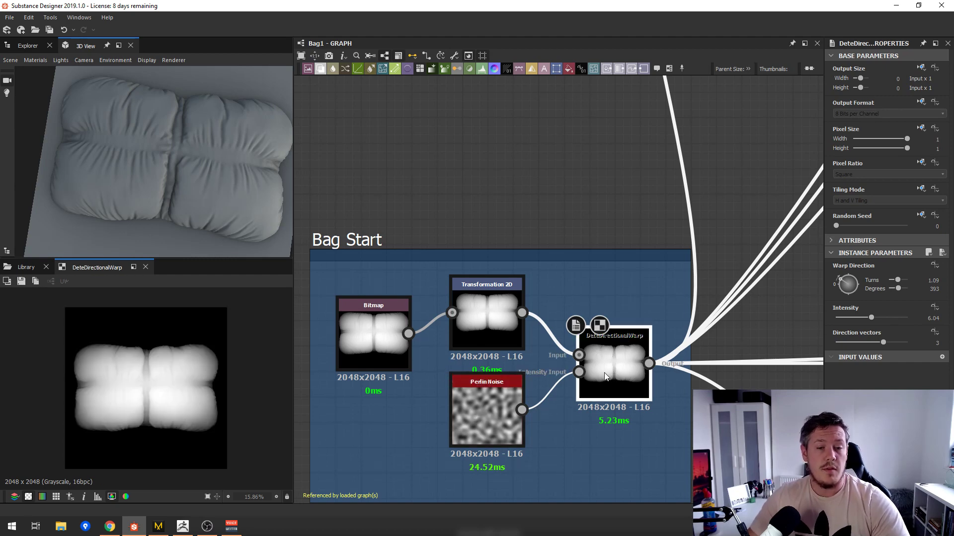
{"action": "double_click", "coordinate": [488, 305]}
{"action": "left_click", "coordinate": [598, 370]}
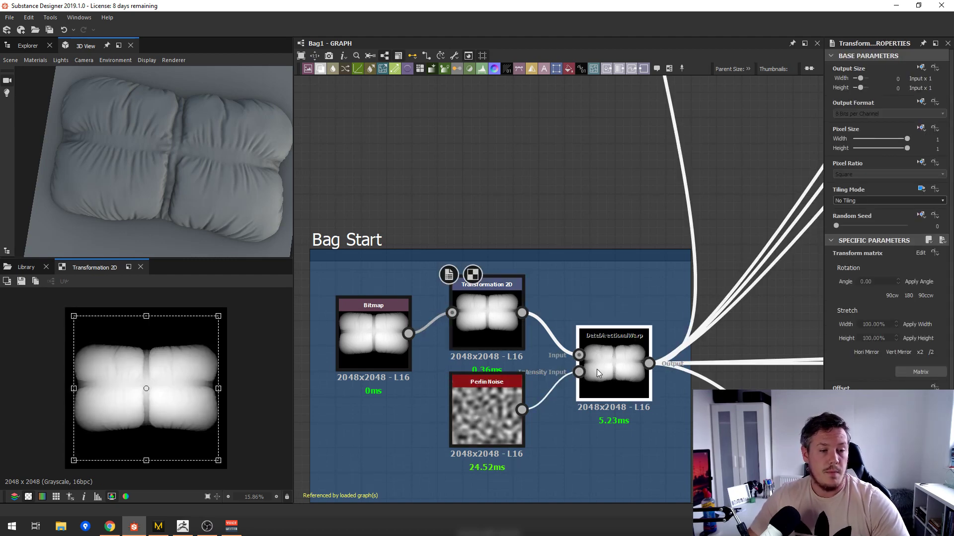
{"action": "double_click", "coordinate": [597, 369]}
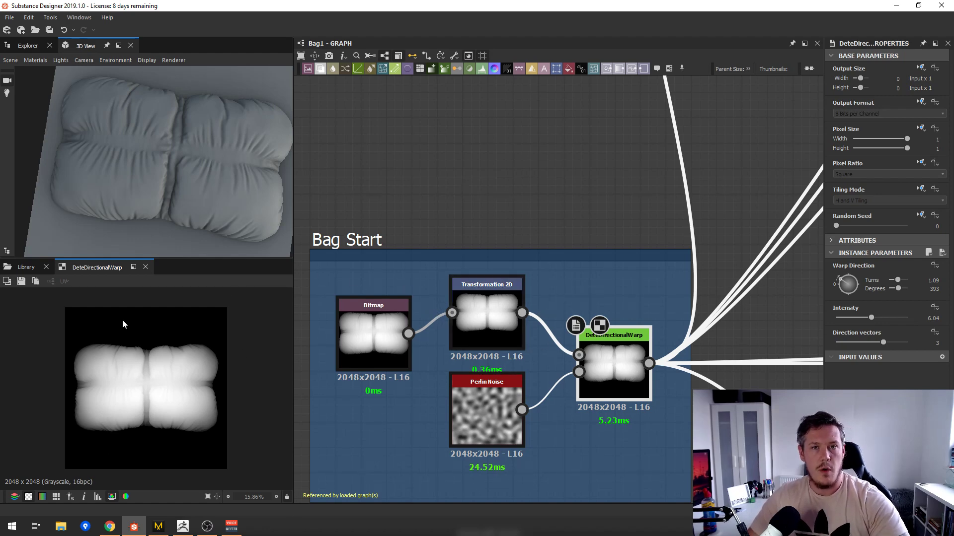
- Move the DetePreview node above the Additional Wrinkles frame and connect that frame's final Blend node to it
{"action": "scroll", "coordinate": [618, 346], "scroll_direction": "down", "scroll_amount": 5}
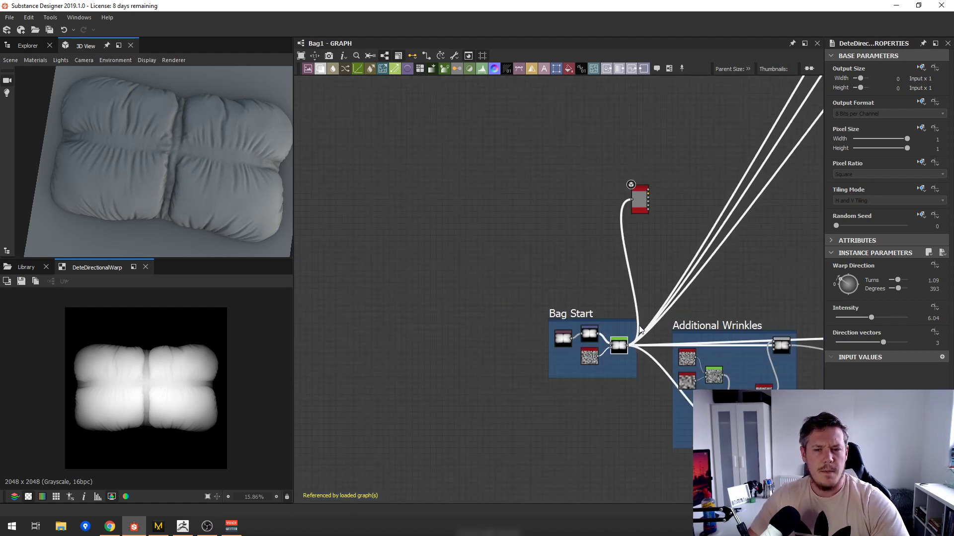
{"action": "right_click", "coordinate": [617, 301]}
{"action": "left_click", "coordinate": [795, 275]}
{"action": "left_click", "coordinate": [795, 275]}
{"action": "middle_click_drag", "start_coordinate": [702, 257], "coordinate": [547, 245]}
{"action": "left_click_drag", "start_coordinate": [486, 188], "coordinate": [628, 224]}
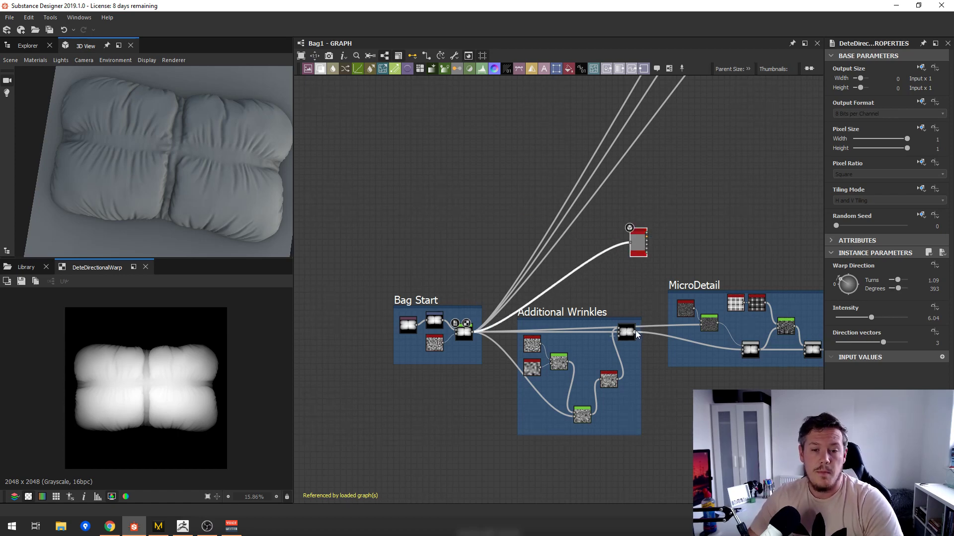
{"action": "left_click_drag", "start_coordinate": [636, 331], "coordinate": [608, 250]}
{"action": "left_click_drag", "start_coordinate": [187, 192], "coordinate": [179, 172]}
- Examine the two Perlin Noise nodes in Additional Wrinkles and display the DeteDirectionalWarp output that combines them
{"action": "scroll", "coordinate": [564, 380], "scroll_direction": "up", "scroll_amount": 5}
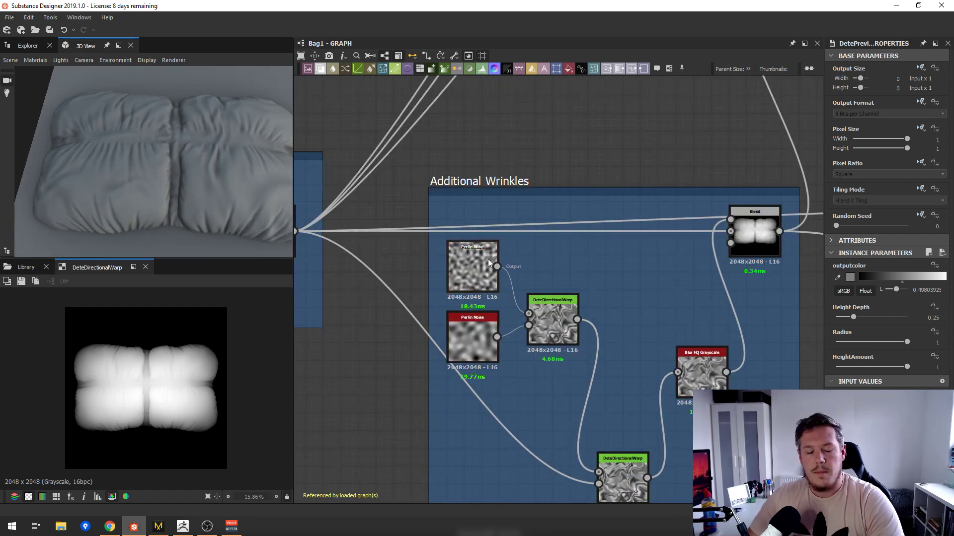
{"action": "scroll", "coordinate": [494, 308], "scroll_direction": "up", "scroll_amount": 2}
{"action": "scroll", "coordinate": [494, 307], "scroll_direction": "down", "scroll_amount": 1}
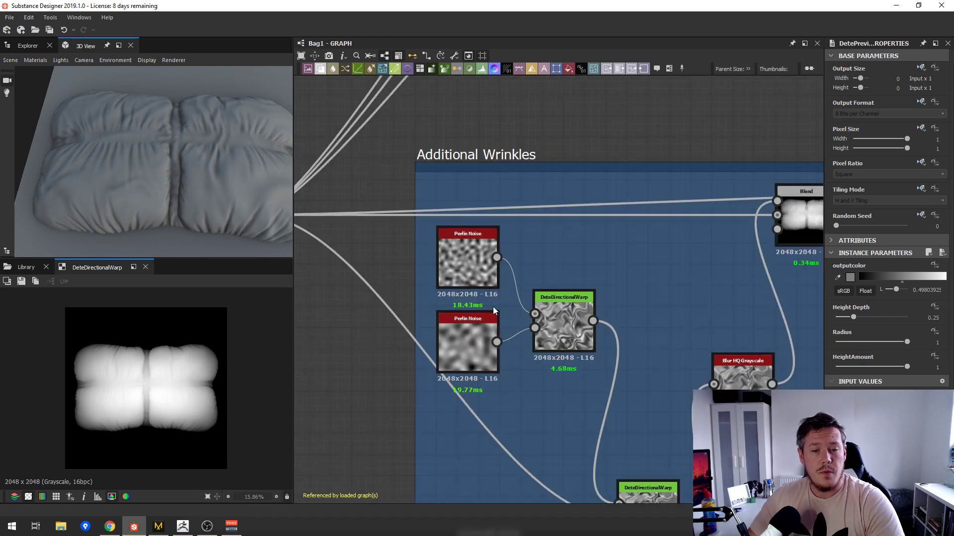
{"action": "left_click_drag", "start_coordinate": [559, 314], "coordinate": [566, 299]}
{"action": "left_click", "coordinate": [468, 258]}
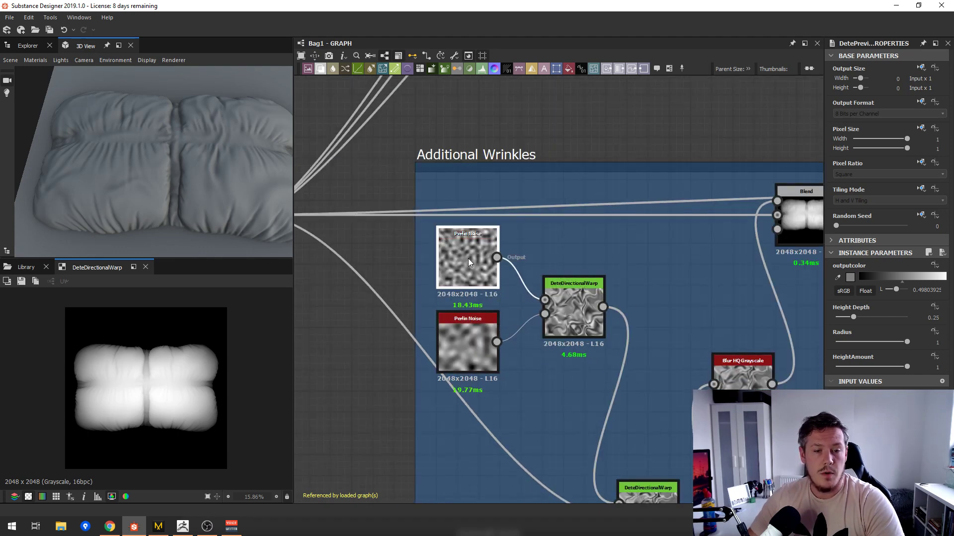
{"action": "left_click", "coordinate": [477, 347]}
{"action": "double_click", "coordinate": [582, 315]}
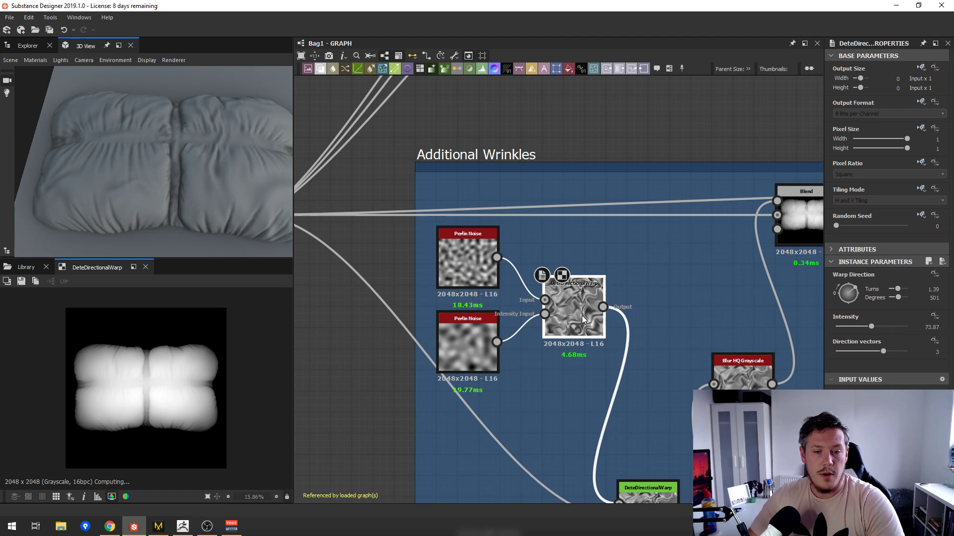
{"action": "right_click", "coordinate": [637, 277]}
{"action": "left_click", "coordinate": [571, 351]}
- Inspect the second DeteDirectionalWarp in Additional Wrinkles and display the final Blend node's output and settings
{"action": "middle_click_drag", "start_coordinate": [685, 495], "coordinate": [603, 392]}
{"action": "left_click_drag", "start_coordinate": [586, 411], "coordinate": [580, 397]}
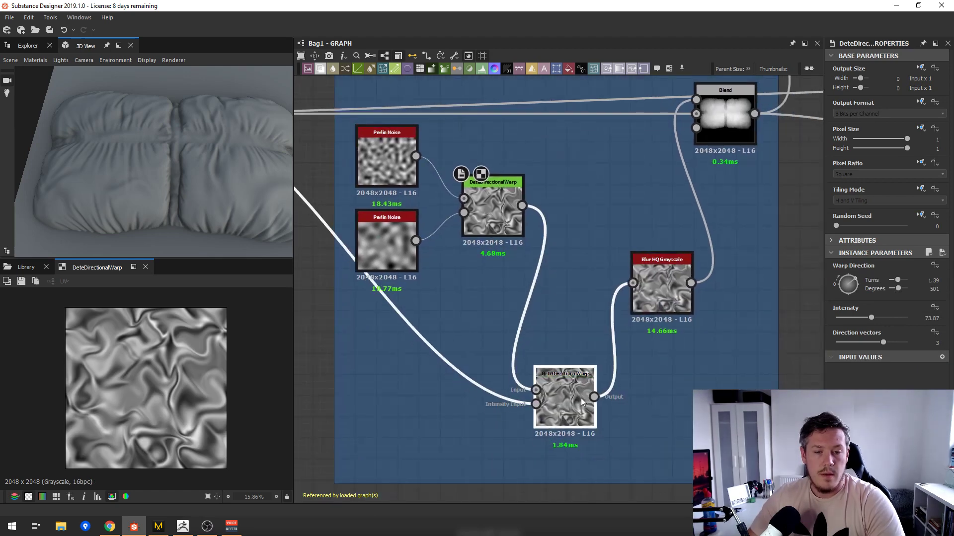
{"action": "scroll", "coordinate": [568, 397], "scroll_direction": "down", "scroll_amount": 1}
{"action": "scroll", "coordinate": [568, 399], "scroll_direction": "down", "scroll_amount": 3}
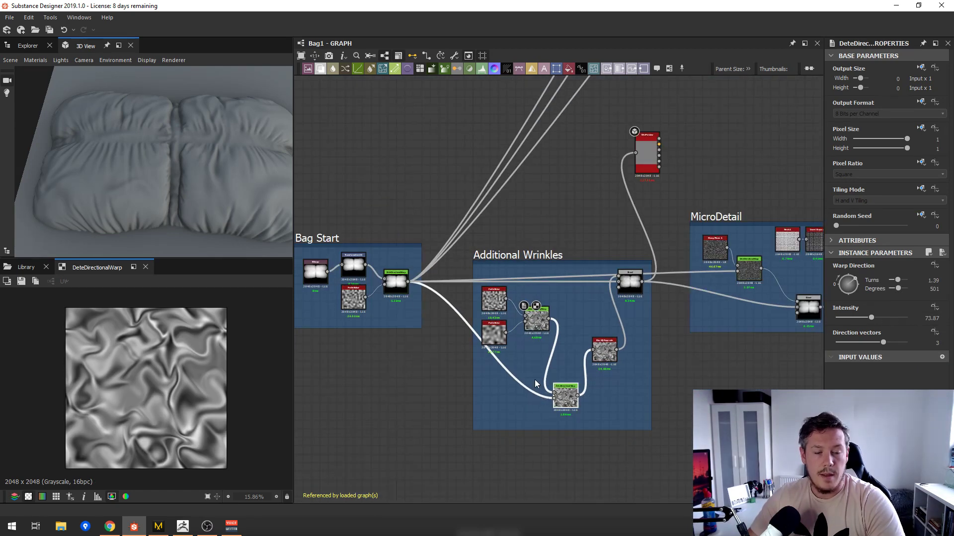
{"action": "double_click", "coordinate": [630, 282]}
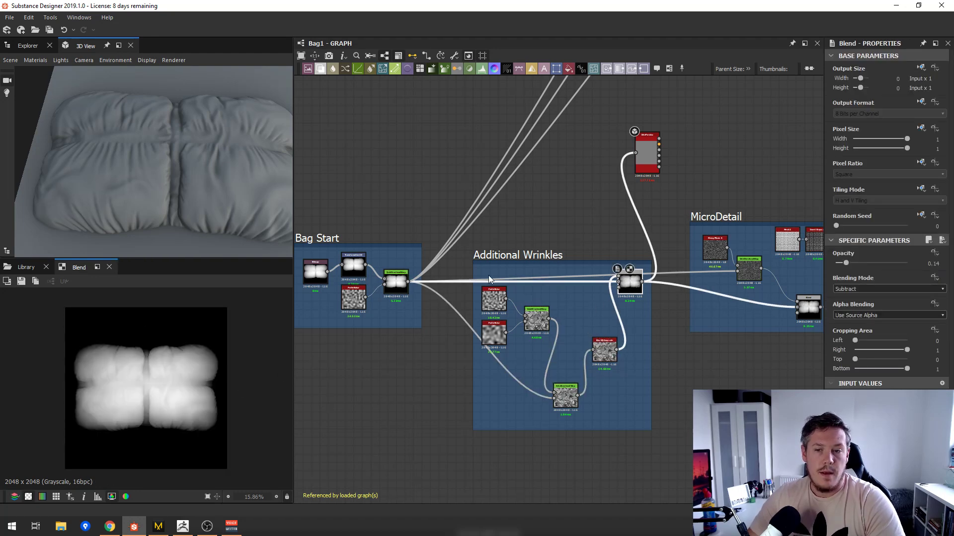
- View the wrinkled bag from another angle in 3D and place the DetePreview node above the MicroDetail frame
{"action": "middle_click_drag", "start_coordinate": [749, 188], "coordinate": [635, 187]}
{"action": "scroll", "coordinate": [634, 187], "scroll_direction": "up", "scroll_amount": 1}
{"action": "left_click_drag", "start_coordinate": [186, 176], "coordinate": [236, 181]}
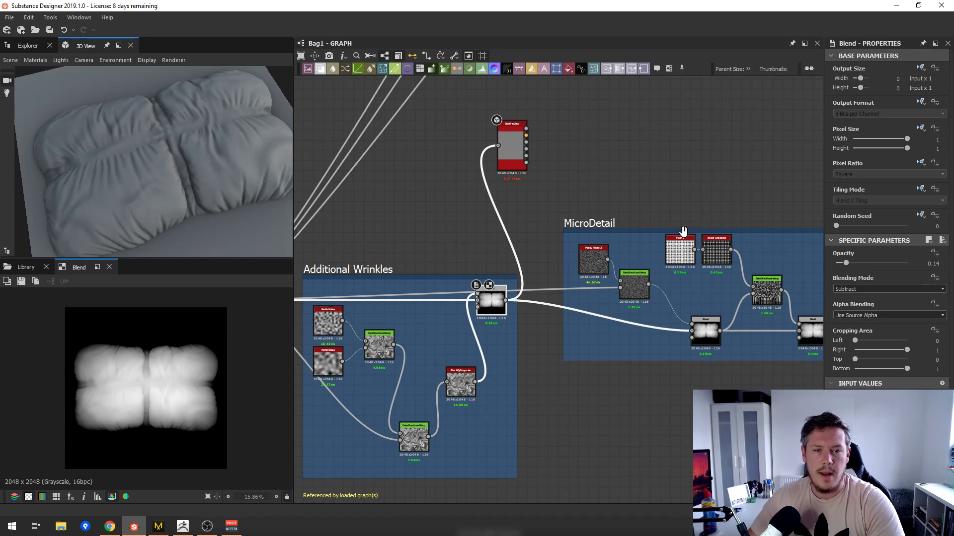
{"action": "middle_click_drag", "start_coordinate": [538, 170], "coordinate": [450, 168]}
{"action": "left_click_drag", "start_coordinate": [430, 144], "coordinate": [501, 124]}
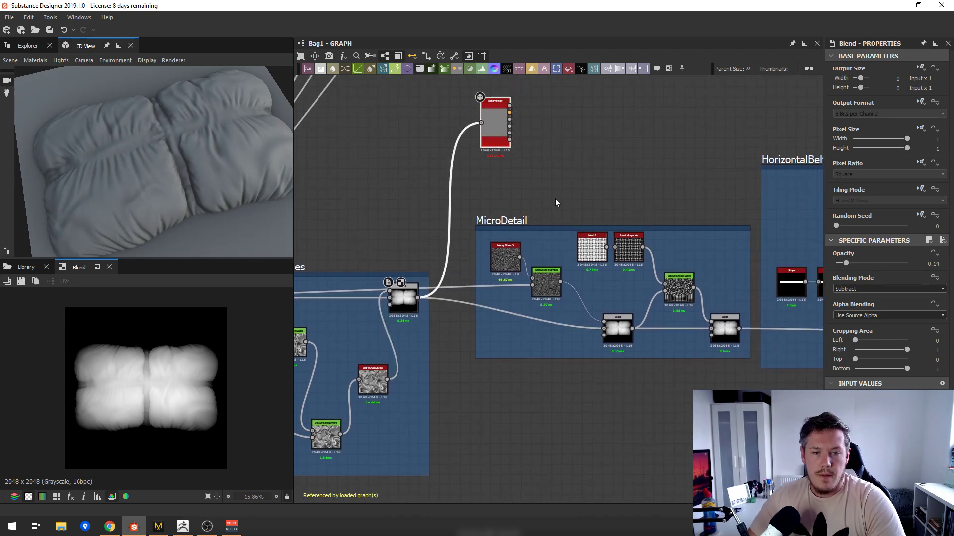
- Compare the Messy Fibers 3 noise with its DeteDirectionalWarp output in the MicroDetail frame
{"action": "middle_click_drag", "start_coordinate": [686, 196], "coordinate": [647, 191]}
{"action": "double_click", "coordinate": [462, 248]}
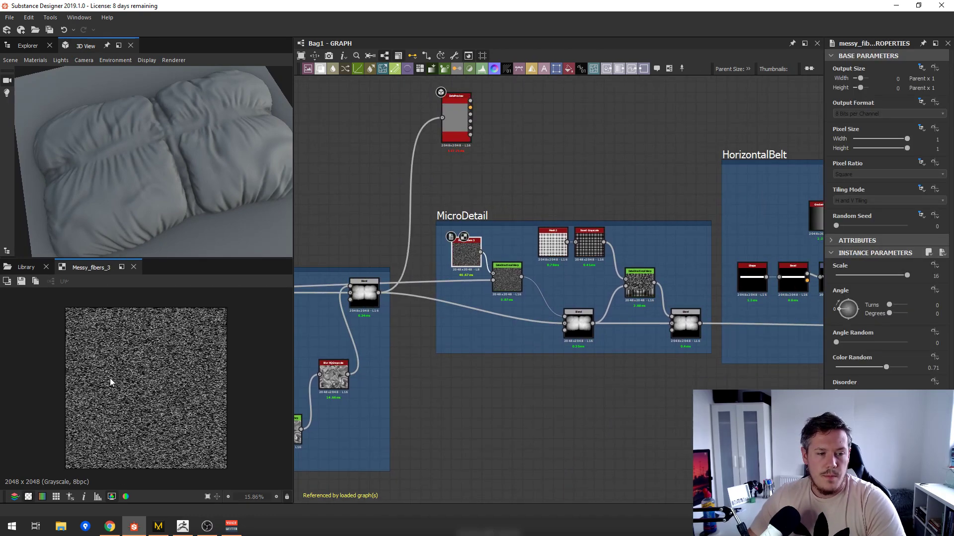
{"action": "double_click", "coordinate": [514, 278]}
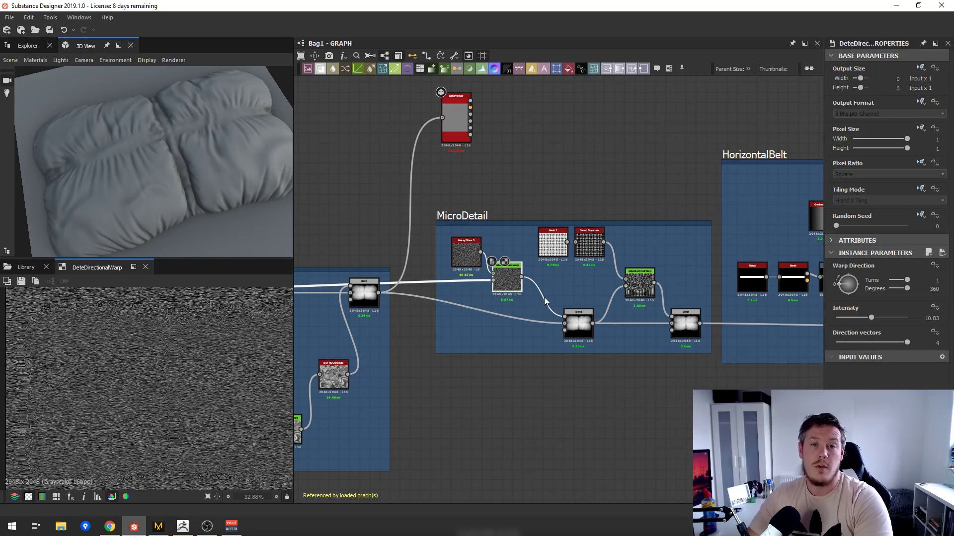
{"action": "scroll", "coordinate": [507, 263], "scroll_direction": "up", "scroll_amount": 2}
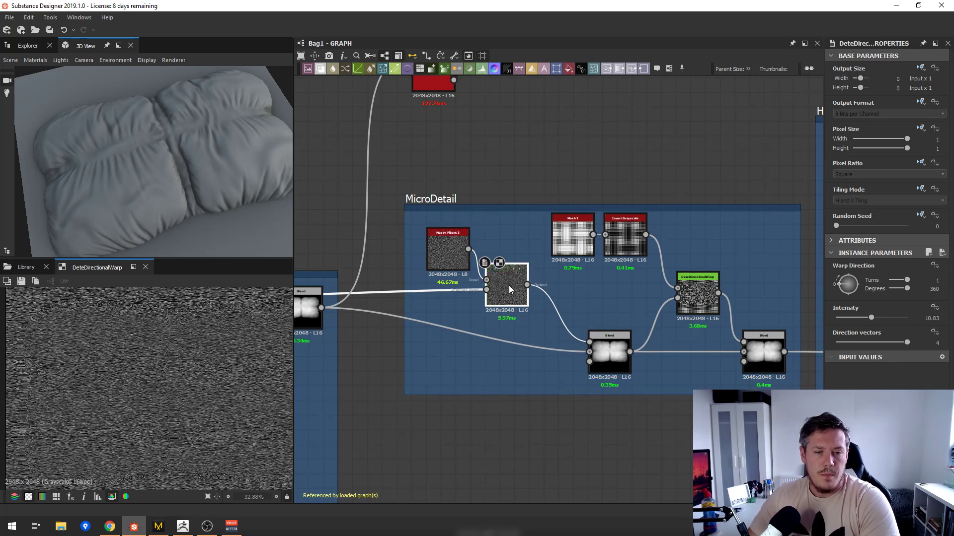
{"action": "double_click", "coordinate": [442, 249]}
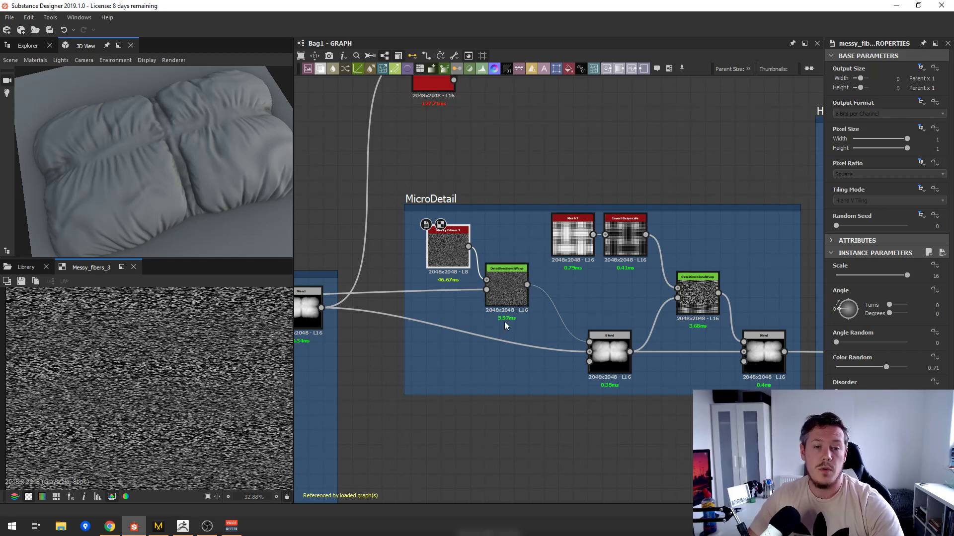
{"action": "left_click_drag", "start_coordinate": [512, 284], "coordinate": [519, 290]}
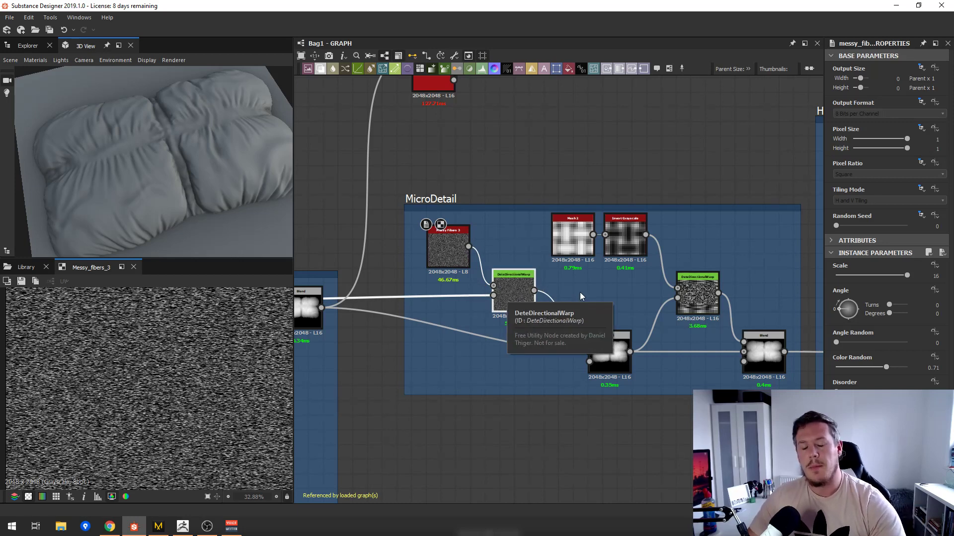
{"action": "double_click", "coordinate": [514, 290]}
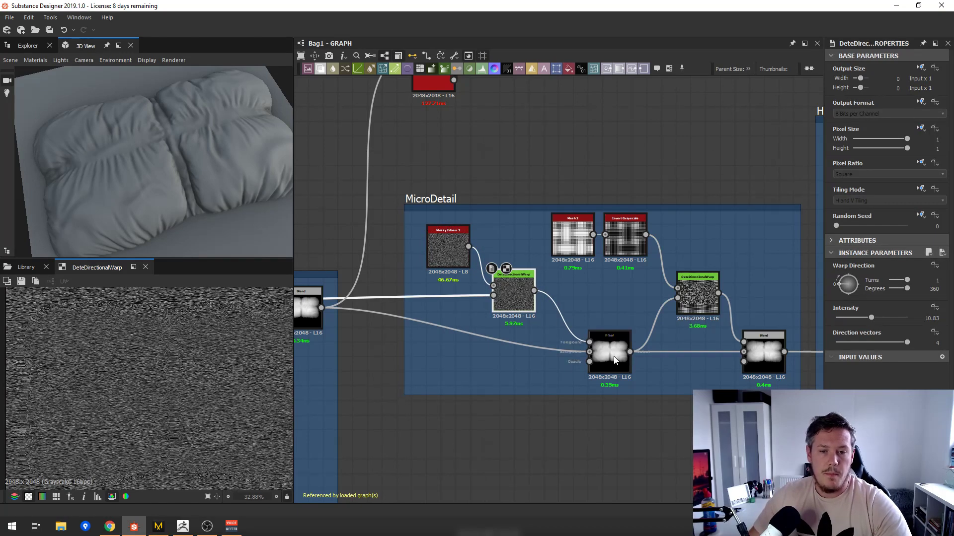
- Connect MicroDetail's first Blend node to DetePreview and inspect the fabric fibre detail on the 3D bag
{"action": "double_click", "coordinate": [615, 360]}
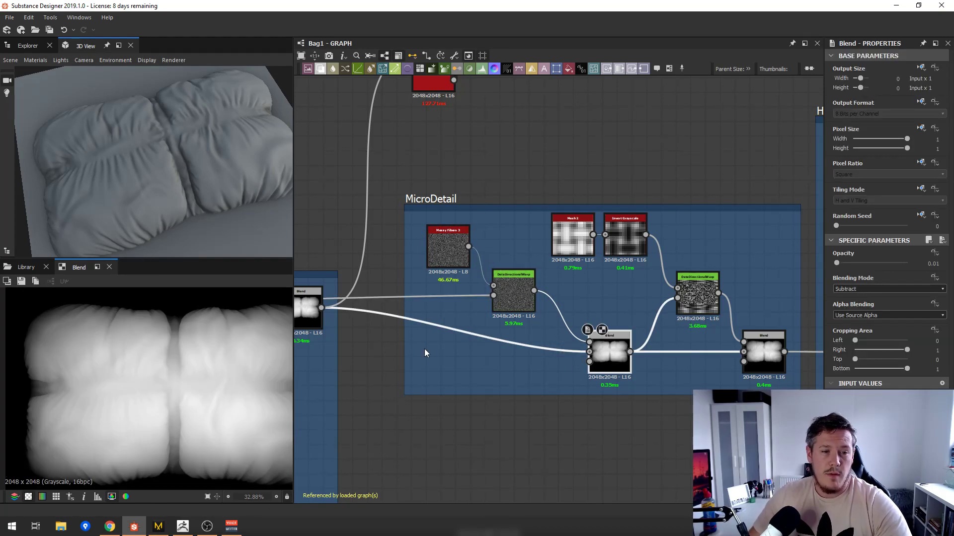
{"action": "scroll", "coordinate": [627, 350], "scroll_direction": "down", "scroll_amount": 3}
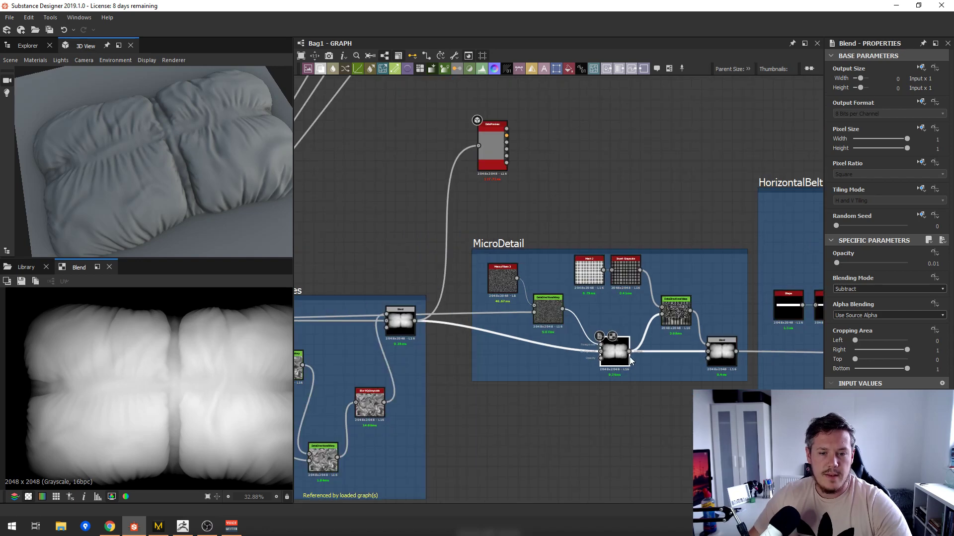
{"action": "left_click_drag", "start_coordinate": [187, 181], "coordinate": [183, 162]}
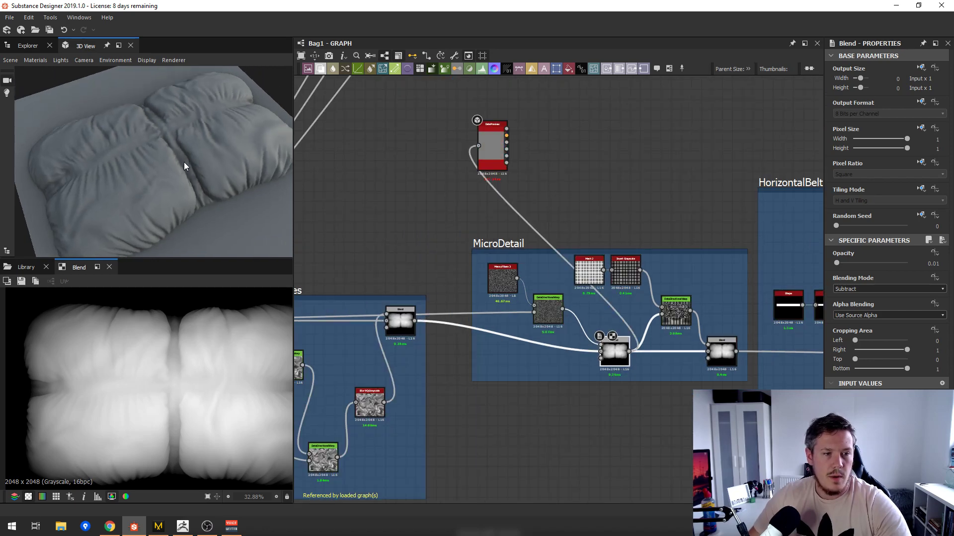
{"action": "scroll", "coordinate": [139, 195], "scroll_direction": "up", "scroll_amount": 5}
{"action": "scroll", "coordinate": [142, 189], "scroll_direction": "up", "scroll_amount": 2}
{"action": "scroll", "coordinate": [142, 189], "scroll_direction": "down", "scroll_amount": 8}
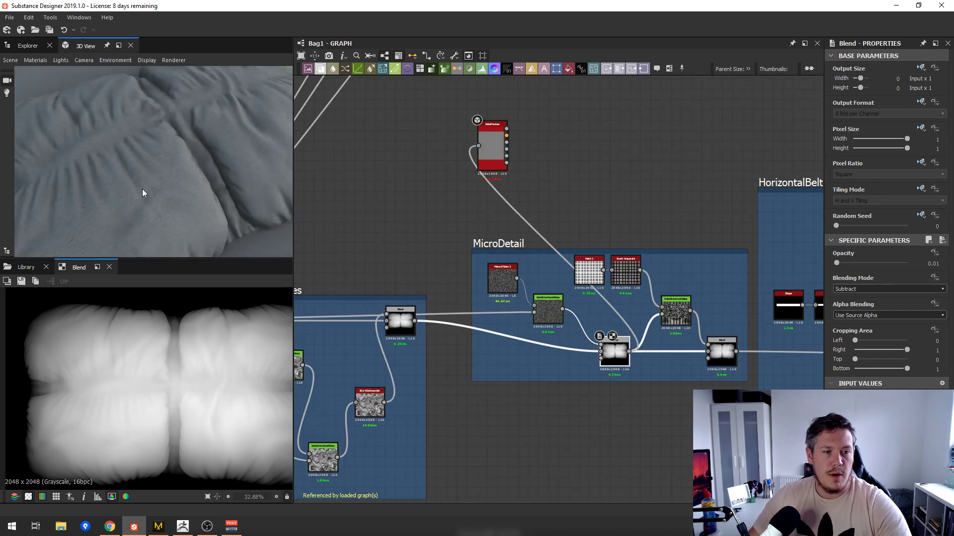
{"action": "left_click_drag", "start_coordinate": [179, 157], "coordinate": [89, 149]}
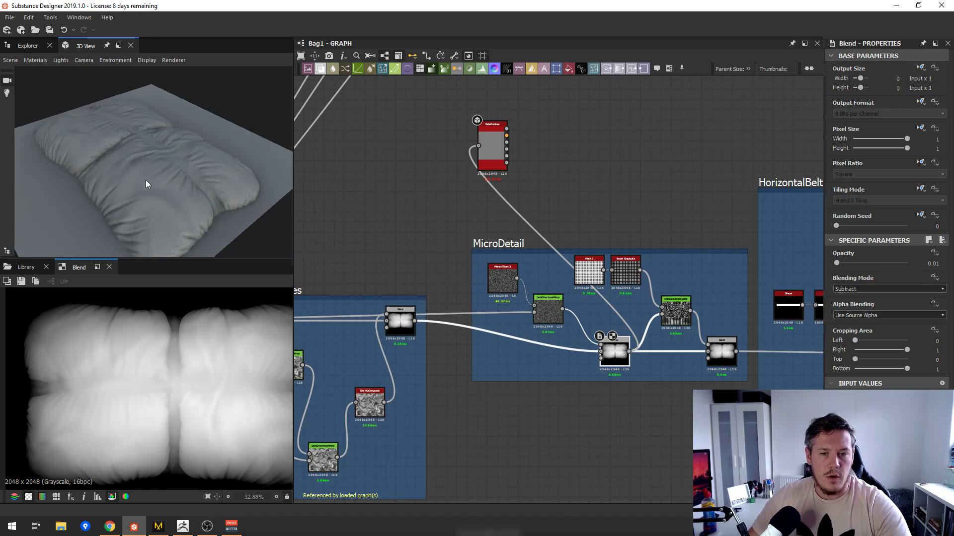
{"action": "left_click_drag", "start_coordinate": [146, 180], "coordinate": [146, 148]}
- Display the MicroDetail frame's Mesh 2 node in the 2D view and examine its weave pattern up close
{"action": "middle_click_drag", "start_coordinate": [602, 269], "coordinate": [460, 237]}
{"action": "scroll", "coordinate": [460, 237], "scroll_direction": "up", "scroll_amount": 5}
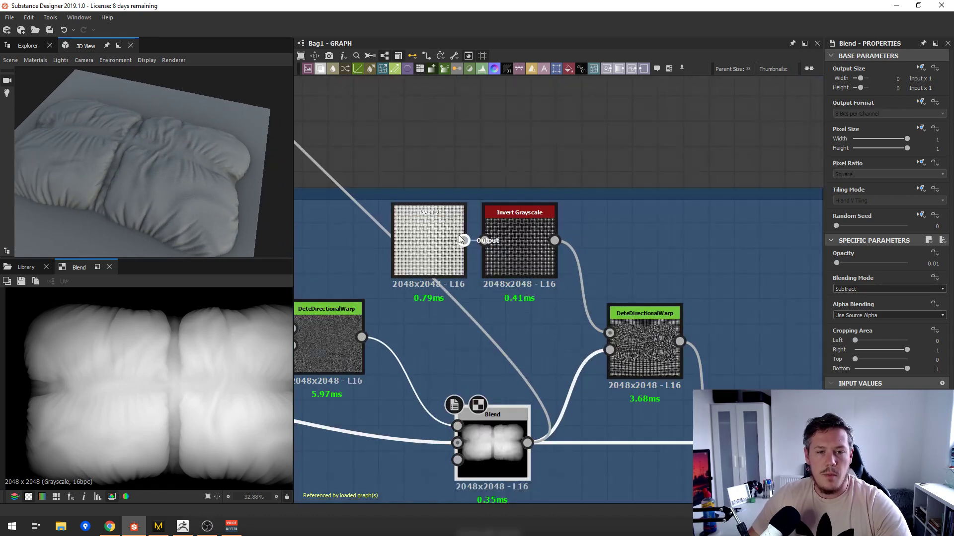
{"action": "scroll", "coordinate": [437, 234], "scroll_direction": "up", "scroll_amount": 5}
{"action": "double_click", "coordinate": [390, 225]}
{"action": "scroll", "coordinate": [120, 404], "scroll_direction": "up", "scroll_amount": 12}
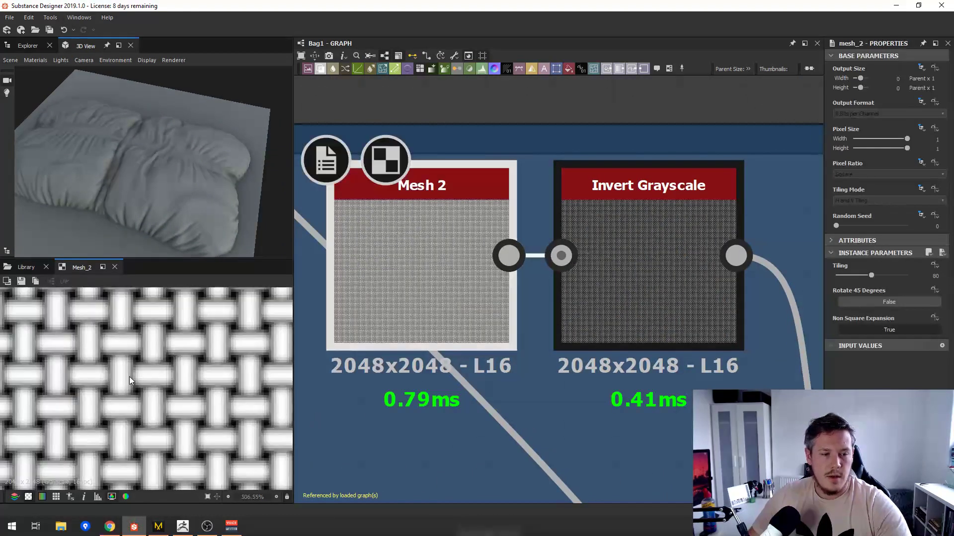
{"action": "scroll", "coordinate": [129, 381], "scroll_direction": "down", "scroll_amount": 4}
{"action": "scroll", "coordinate": [64, 386], "scroll_direction": "down", "scroll_amount": 1}
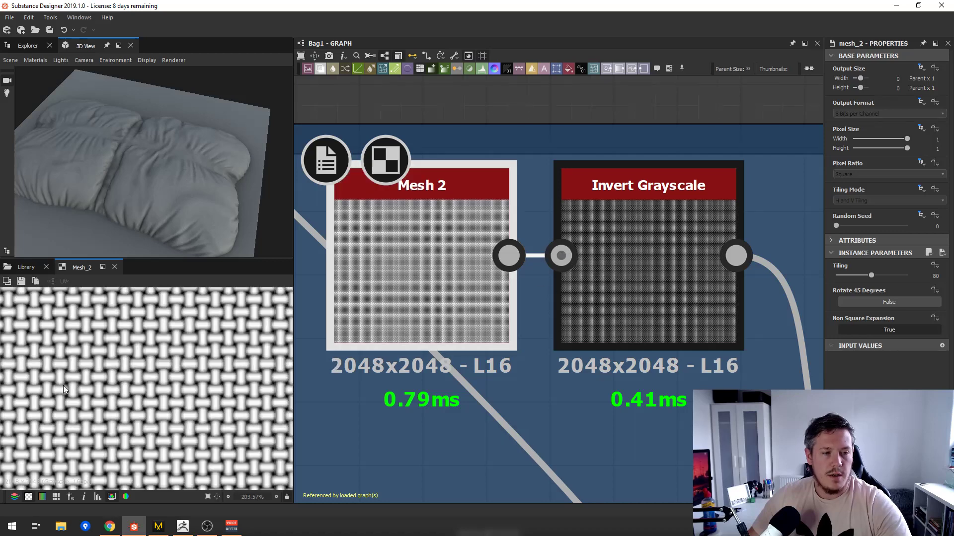
- Move the DetePreview node to between the MicroDetail and HorizontalBelt frames and glance at the sci-fi interior reference in Chrome
{"action": "scroll", "coordinate": [394, 252], "scroll_direction": "down", "scroll_amount": 4}
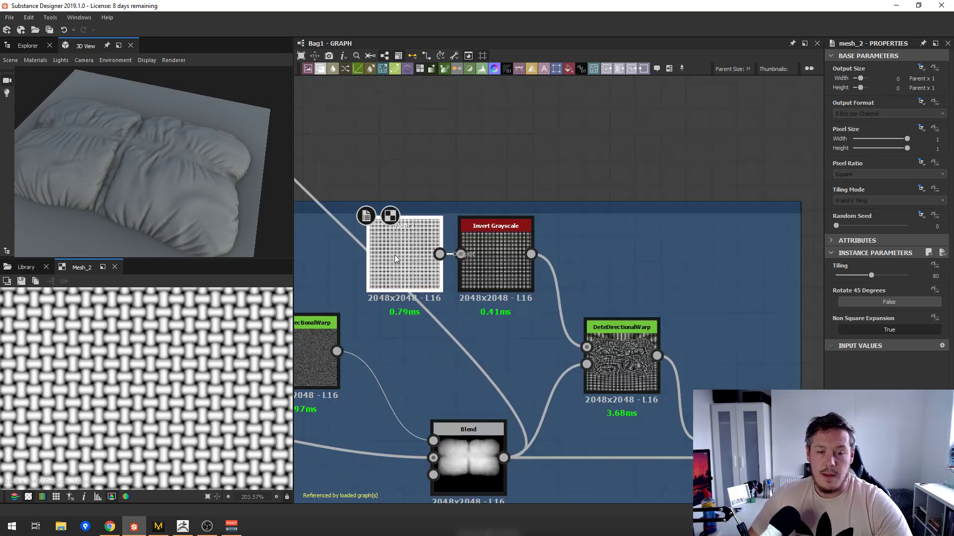
{"action": "scroll", "coordinate": [487, 265], "scroll_direction": "down", "scroll_amount": 4}
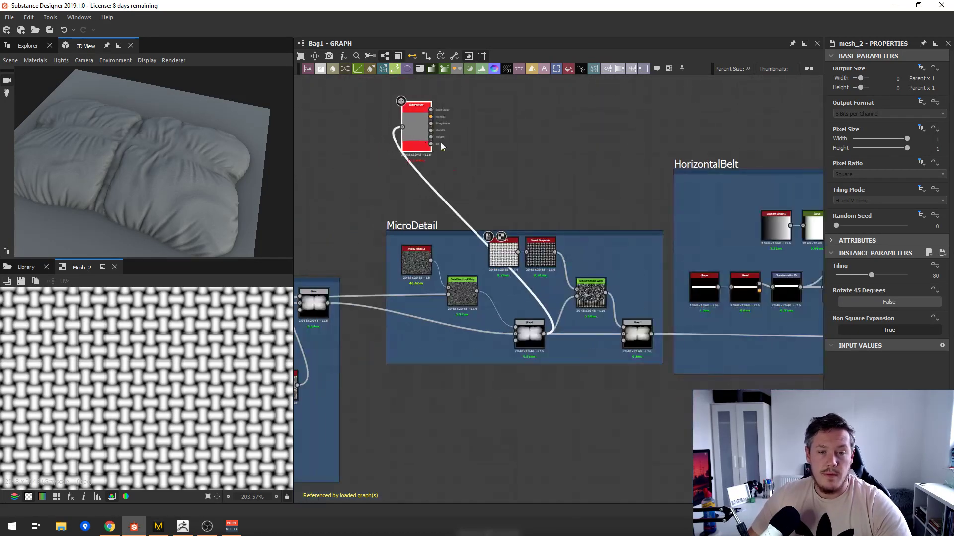
{"action": "left_click_drag", "start_coordinate": [581, 164], "coordinate": [622, 171]}
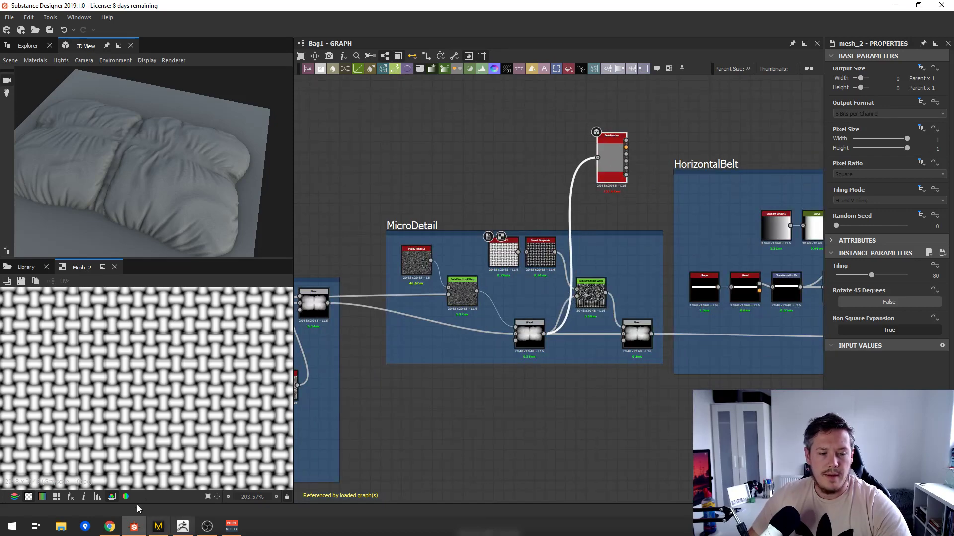
{"action": "left_click", "coordinate": [110, 526]}
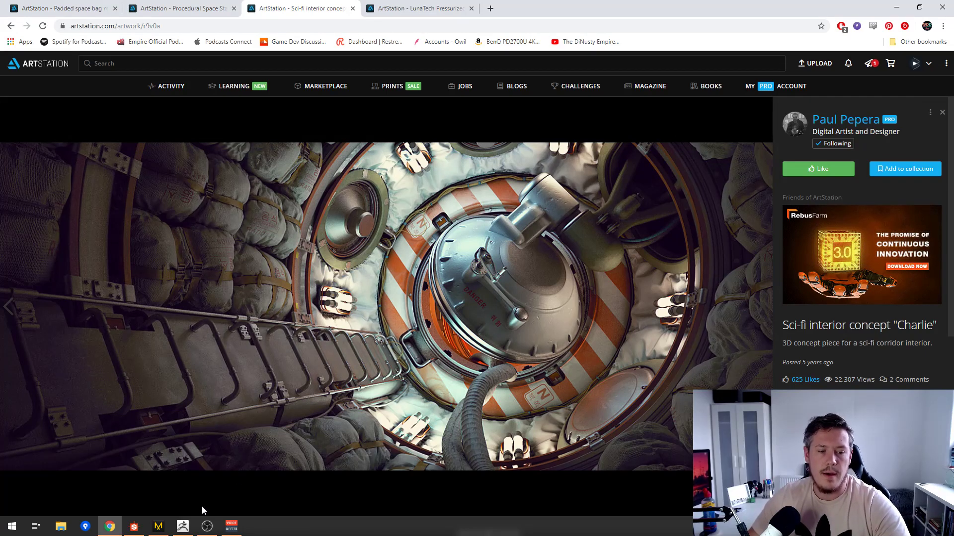
{"action": "left_click", "coordinate": [131, 529]}
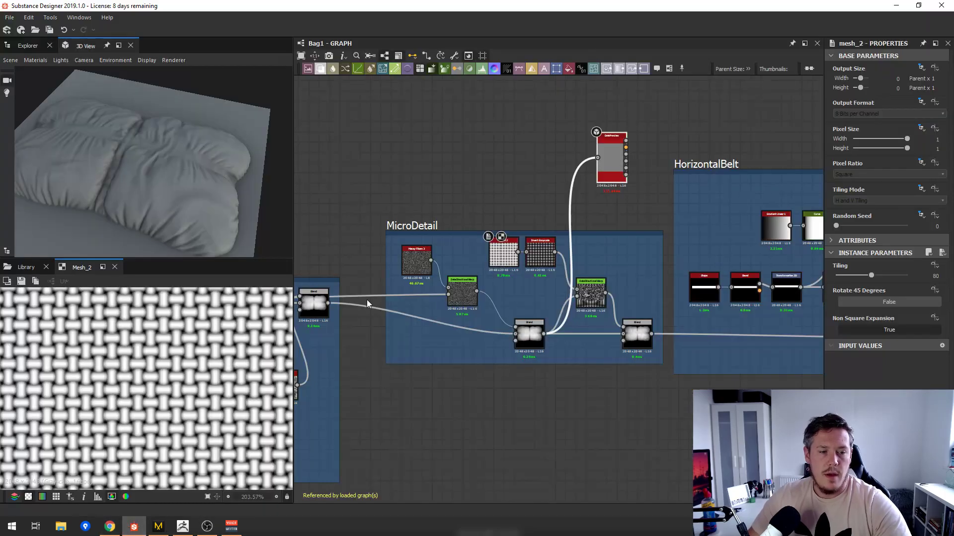
- Display the MicroDetail DeteDirectionalWarp fed by Invert Grayscale in the 2D view and examine its warped weave
{"action": "scroll", "coordinate": [533, 259], "scroll_direction": "up", "scroll_amount": 3}
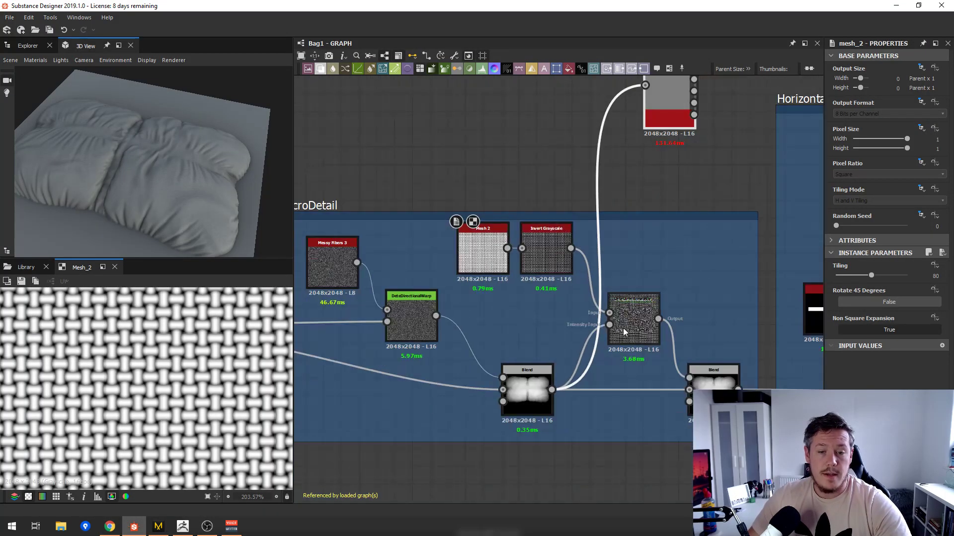
{"action": "double_click", "coordinate": [627, 324]}
{"action": "scroll", "coordinate": [171, 357], "scroll_direction": "down", "scroll_amount": 4}
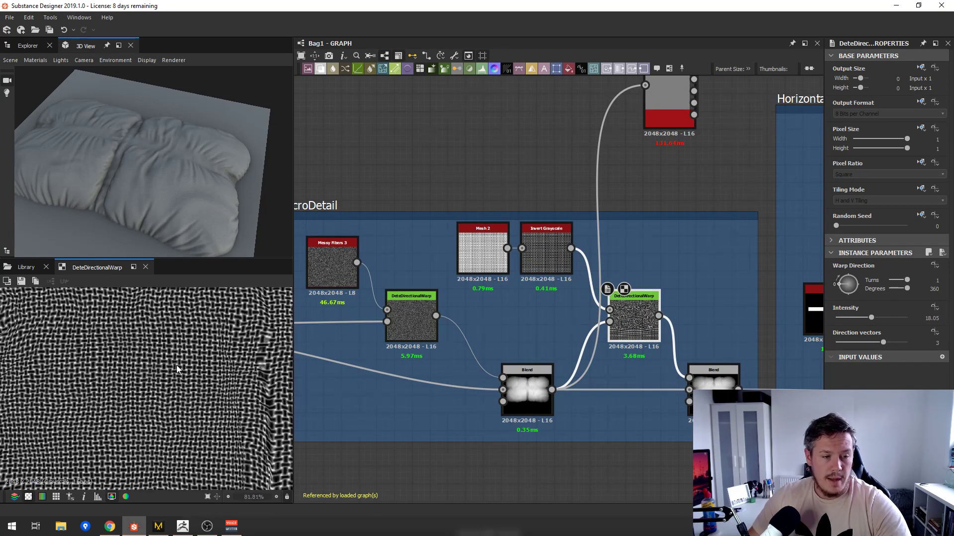
{"action": "scroll", "coordinate": [234, 382], "scroll_direction": "up", "scroll_amount": 2}
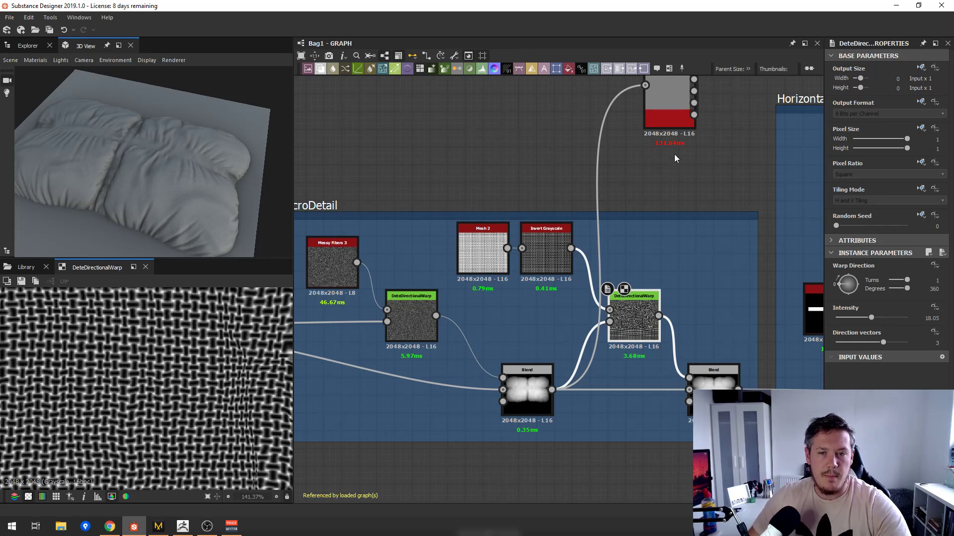
- Connect MicroDetail's last Blend node to DetePreview and inspect the woven fabric detail on the 3D bag up close
{"action": "left_click_drag", "start_coordinate": [738, 389], "coordinate": [675, 106]}
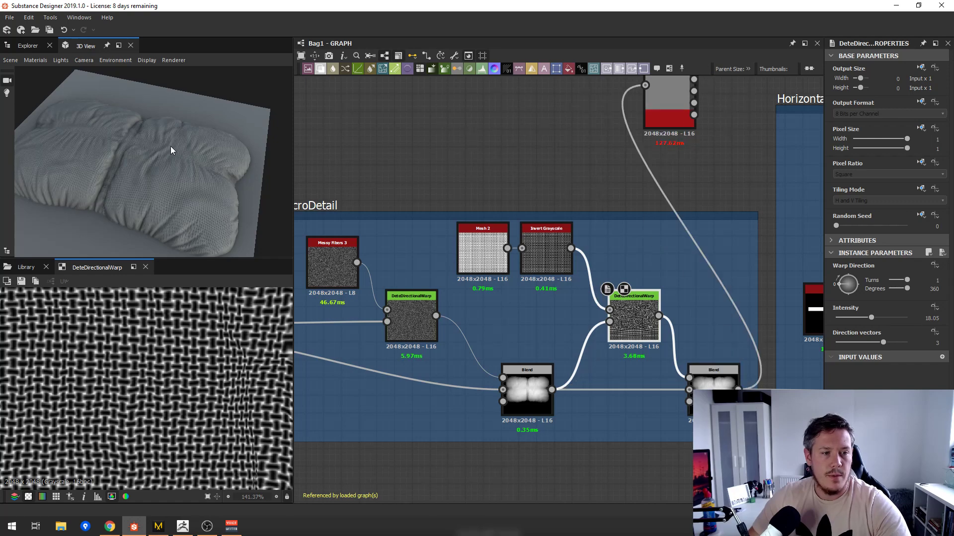
{"action": "left_click_drag", "start_coordinate": [171, 146], "coordinate": [196, 172]}
{"action": "scroll", "coordinate": [136, 194], "scroll_direction": "up", "scroll_amount": 8}
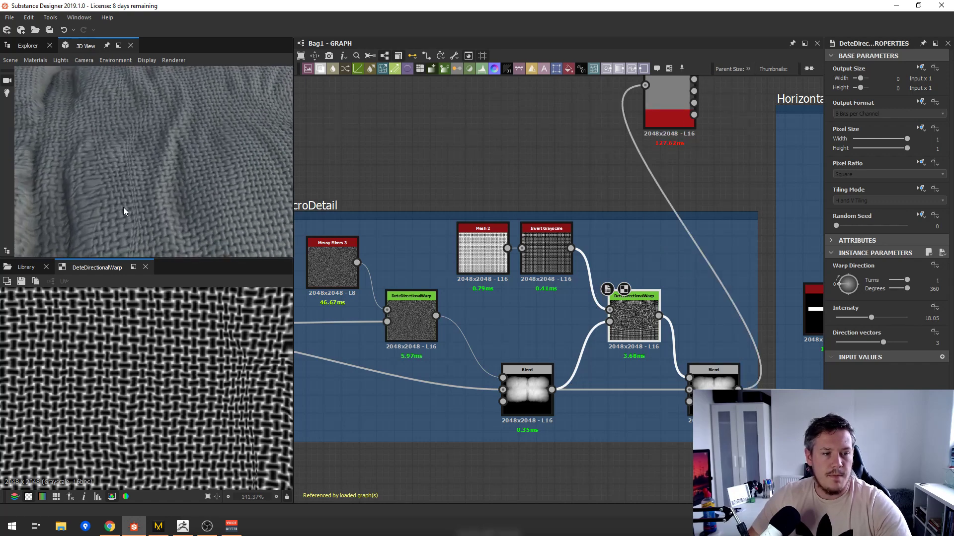
{"action": "left_click_drag", "start_coordinate": [123, 207], "coordinate": [216, 169]}
{"action": "scroll", "coordinate": [216, 168], "scroll_direction": "down", "scroll_amount": 3}
{"action": "scroll", "coordinate": [568, 282], "scroll_direction": "down", "scroll_amount": 4}
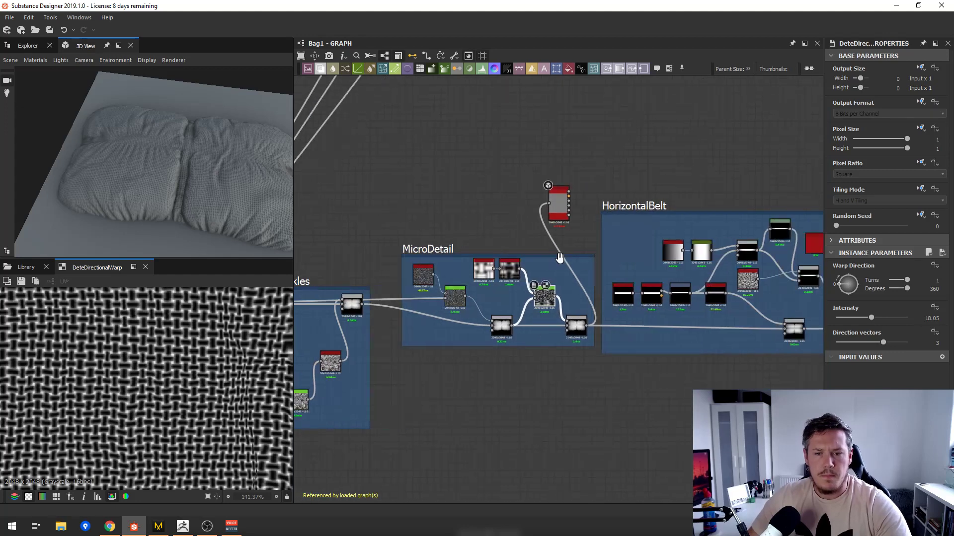
- Move the DetePreview node below the far end of the HorizontalBelt frame
{"action": "middle_click_drag", "start_coordinate": [560, 257], "coordinate": [474, 253]}
{"action": "scroll", "coordinate": [648, 221], "scroll_direction": "down", "scroll_amount": 1}
{"action": "middle_click_drag", "start_coordinate": [651, 220], "coordinate": [535, 232]}
{"action": "left_click_drag", "start_coordinate": [390, 222], "coordinate": [745, 385]}
- Compare MicroDetail's last Blend output with the HorizontalBelt frame's Height Blend result in the 2D view
{"action": "double_click", "coordinate": [709, 322]}
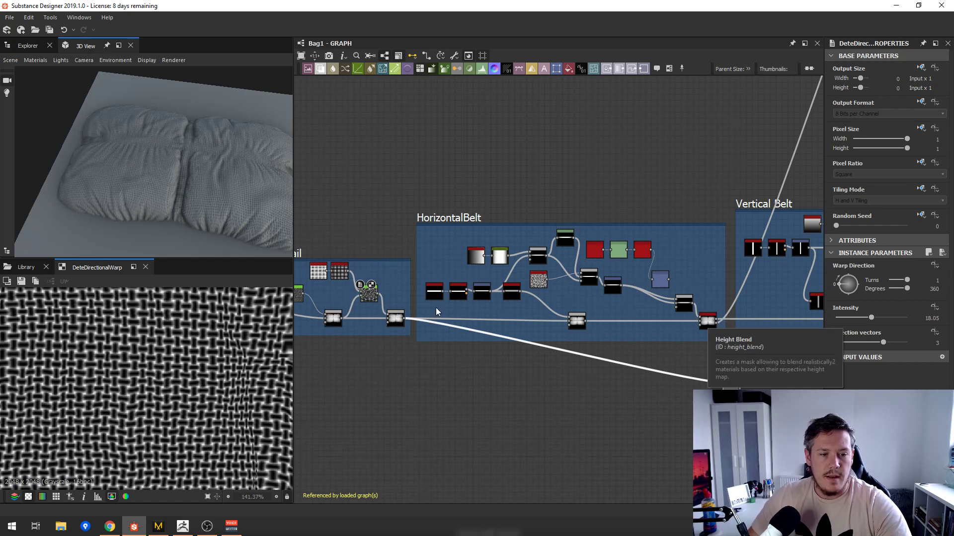
{"action": "scroll", "coordinate": [150, 365], "scroll_direction": "down", "scroll_amount": 3}
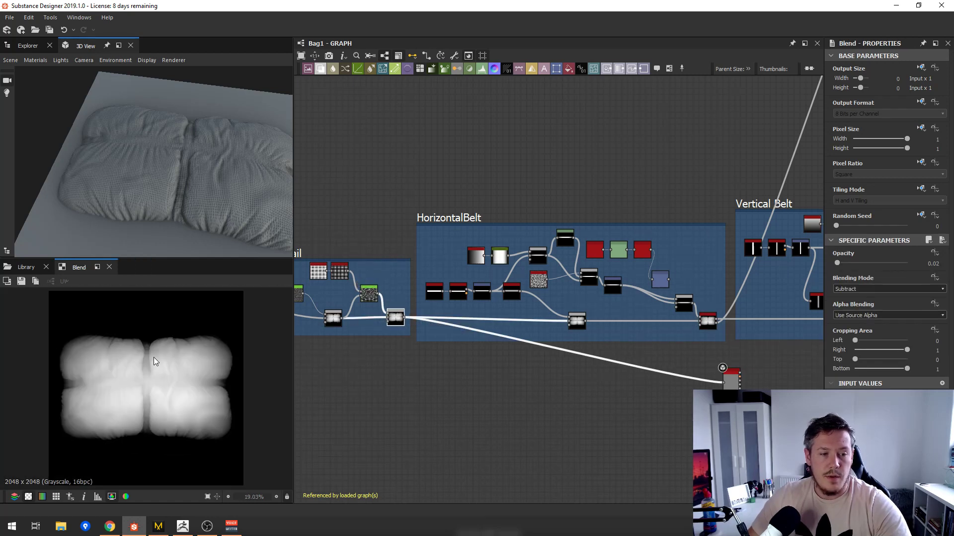
{"action": "double_click", "coordinate": [708, 323]}
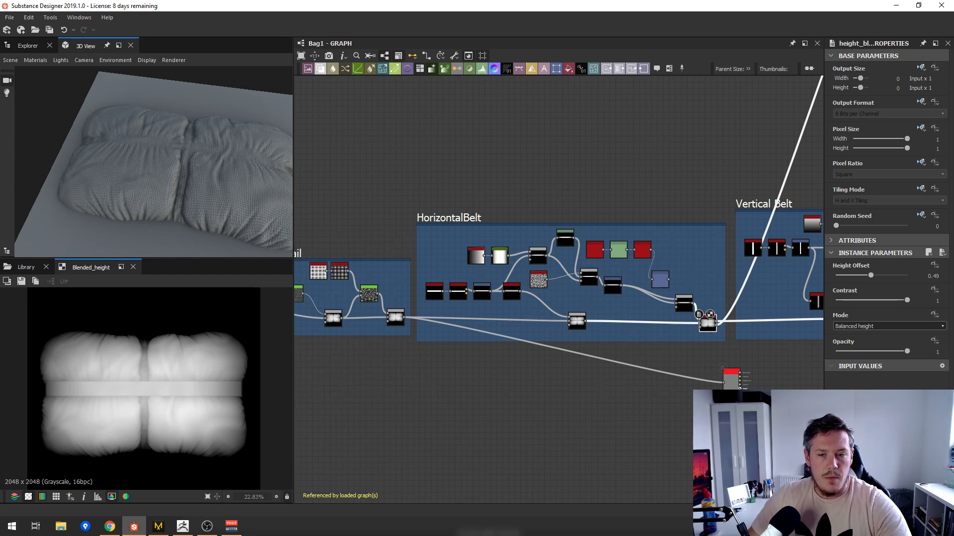
- Reposition the DetePreview node below the middle of the HorizontalBelt frame
{"action": "scroll", "coordinate": [630, 356], "scroll_direction": "down", "scroll_amount": 5}
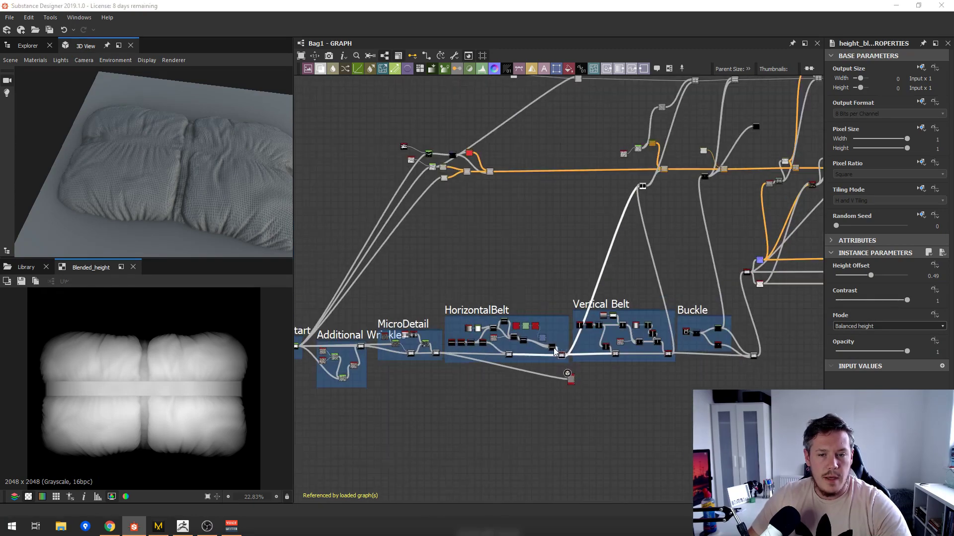
{"action": "scroll", "coordinate": [571, 366], "scroll_direction": "up", "scroll_amount": 3}
{"action": "left_click_drag", "start_coordinate": [600, 365], "coordinate": [423, 361]}
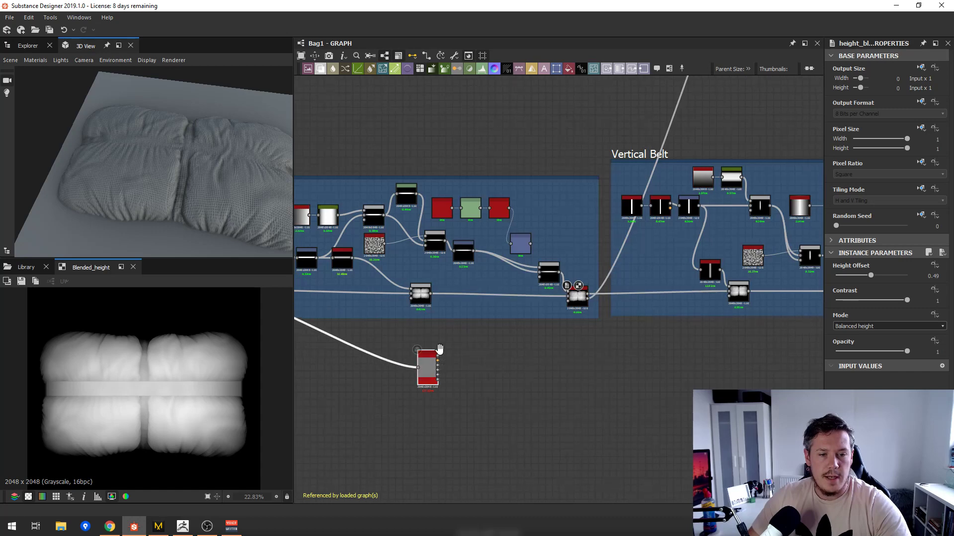
{"action": "middle_click_drag", "start_coordinate": [423, 361], "coordinate": [565, 376]}
{"action": "left_click_drag", "start_coordinate": [592, 379], "coordinate": [549, 373]}
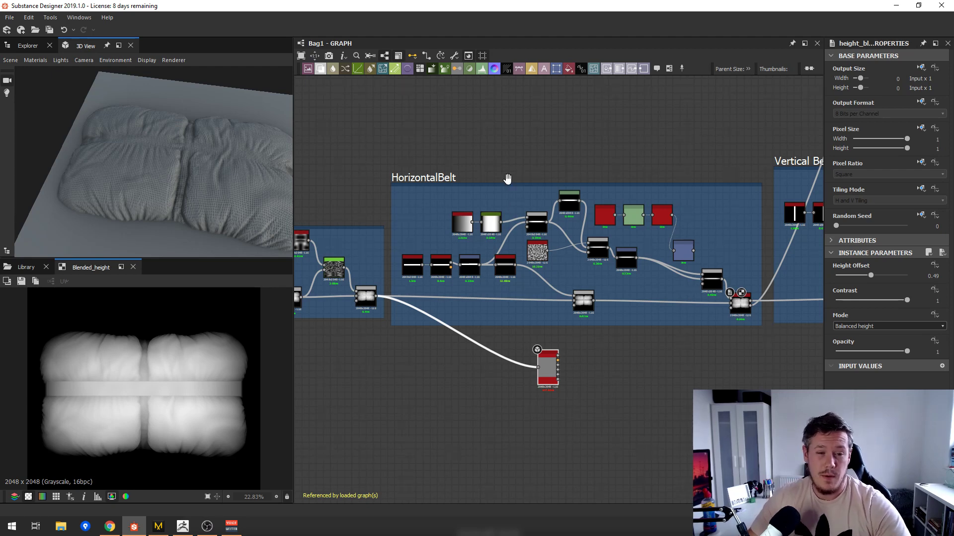
{"action": "scroll", "coordinate": [530, 291], "scroll_direction": "up", "scroll_amount": 4}
{"action": "scroll", "coordinate": [531, 291], "scroll_direction": "down", "scroll_amount": 3}
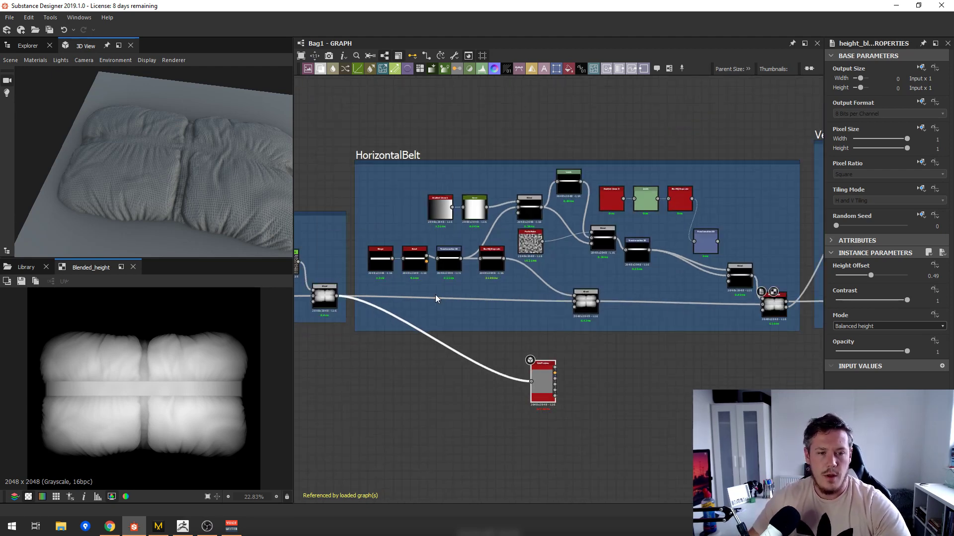
- Preview the HorizontalBelt's Shape, Bevel, Transformation 2D and Blur HQ Grayscale nodes one after another
{"action": "double_click", "coordinate": [388, 259]}
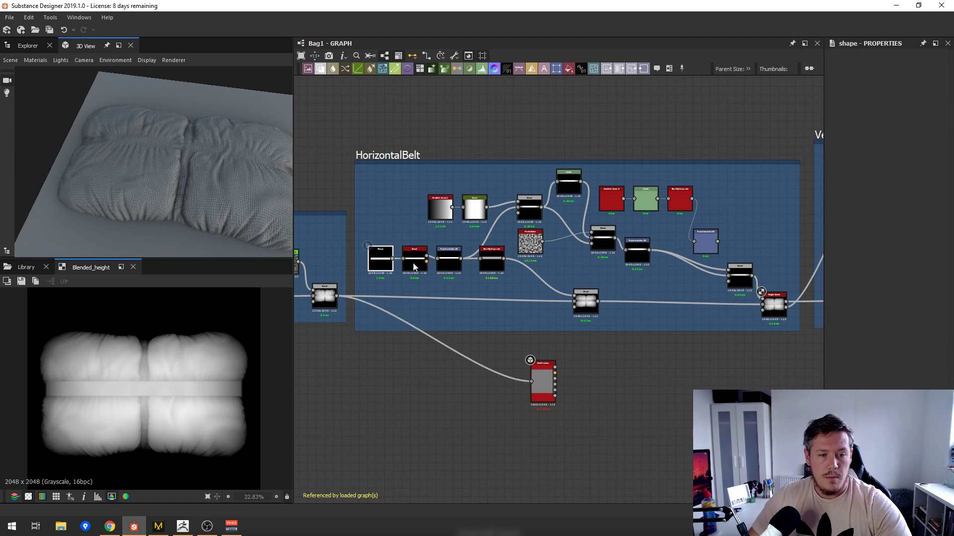
{"action": "double_click", "coordinate": [414, 259]}
{"action": "double_click", "coordinate": [447, 260]}
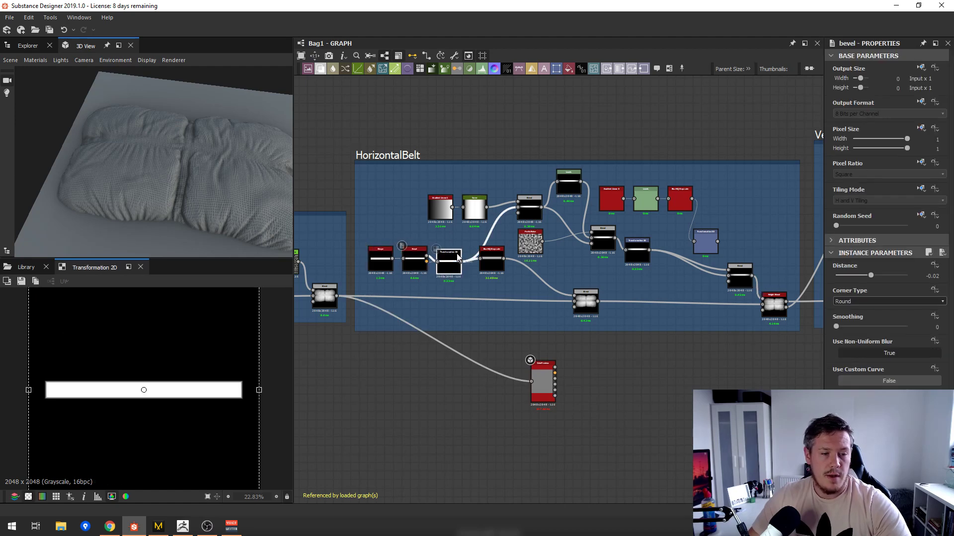
{"action": "double_click", "coordinate": [496, 263]}
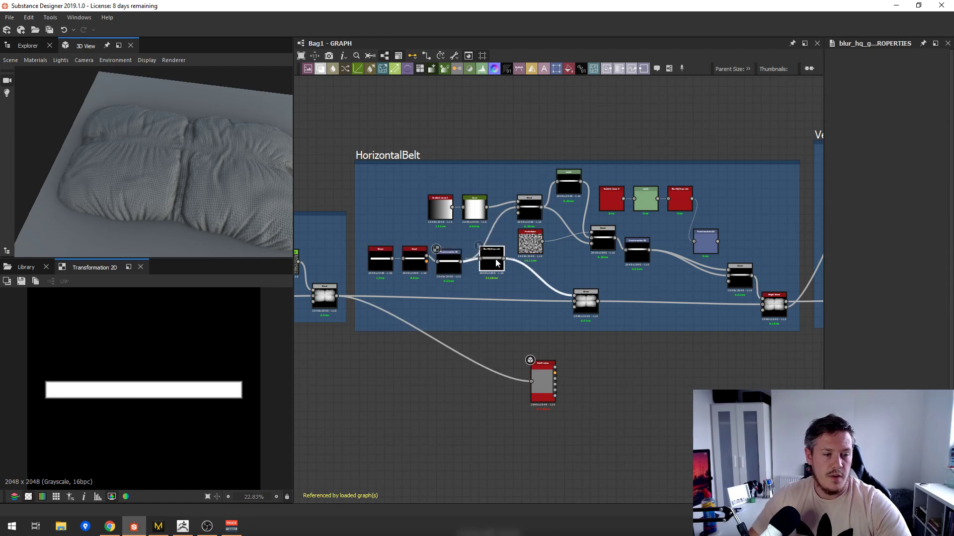
{"action": "scroll", "coordinate": [498, 263], "scroll_direction": "up", "scroll_amount": 4}
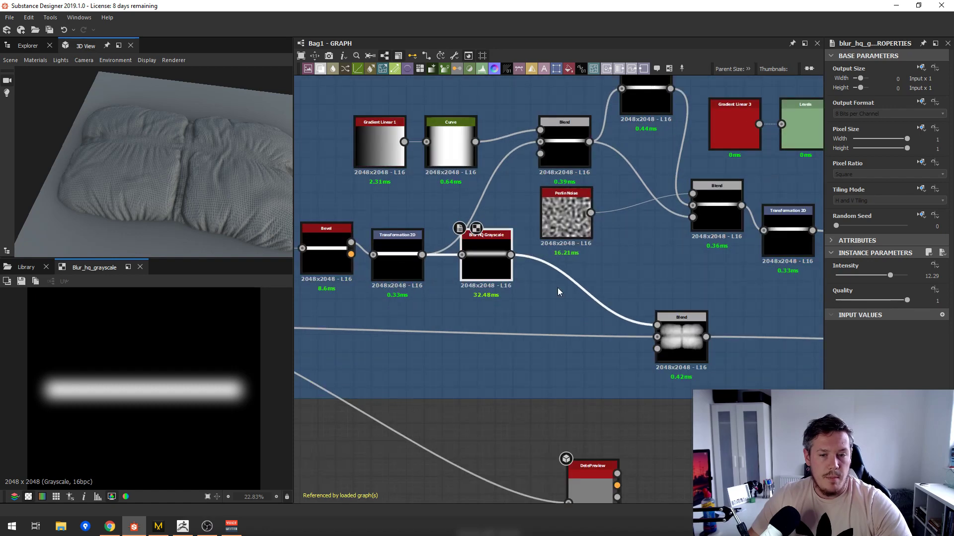
- Display the Blend node that subtracts the blurred belt shape from the bag height in the 2D view
{"action": "scroll", "coordinate": [605, 347], "scroll_direction": "down", "scroll_amount": 2}
{"action": "double_click", "coordinate": [608, 342]}
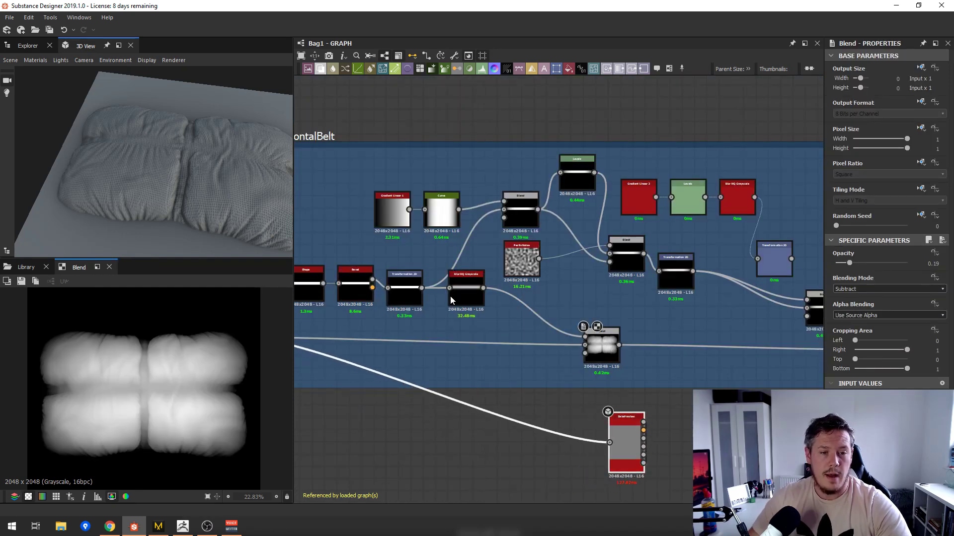
{"action": "scroll", "coordinate": [487, 305], "scroll_direction": "down", "scroll_amount": 2}
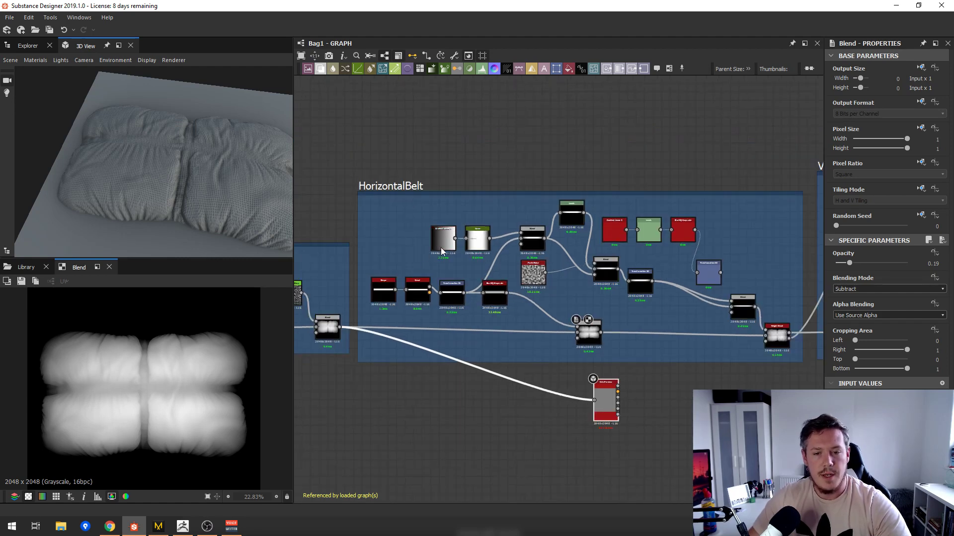
- Connect the HorizontalBelt's subtracting Blend to DetePreview and inspect the belt indentation on the 3D bag from a low angle
{"action": "scroll", "coordinate": [732, 323], "scroll_direction": "up", "scroll_amount": 1}
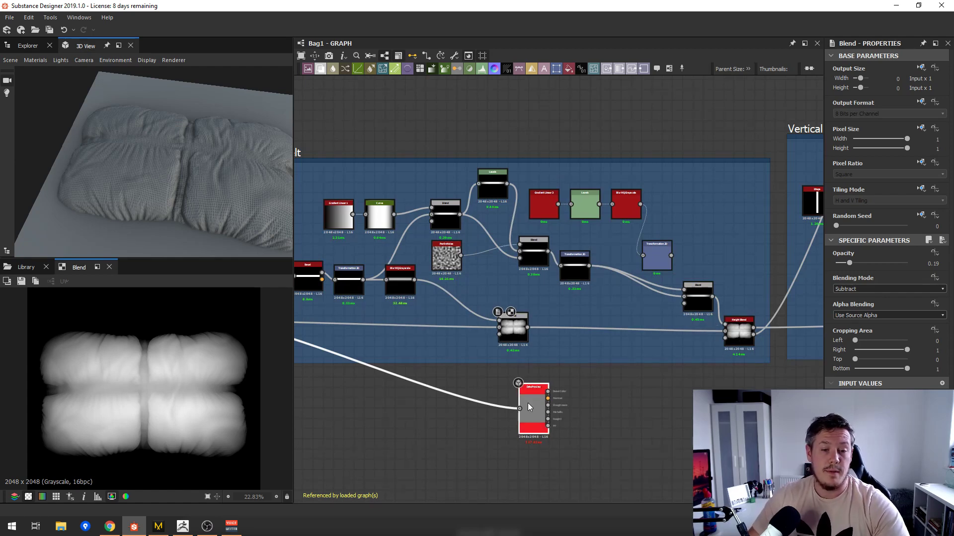
{"action": "left_click_drag", "start_coordinate": [528, 403], "coordinate": [538, 397]}
{"action": "left_click_drag", "start_coordinate": [528, 326], "coordinate": [533, 401]}
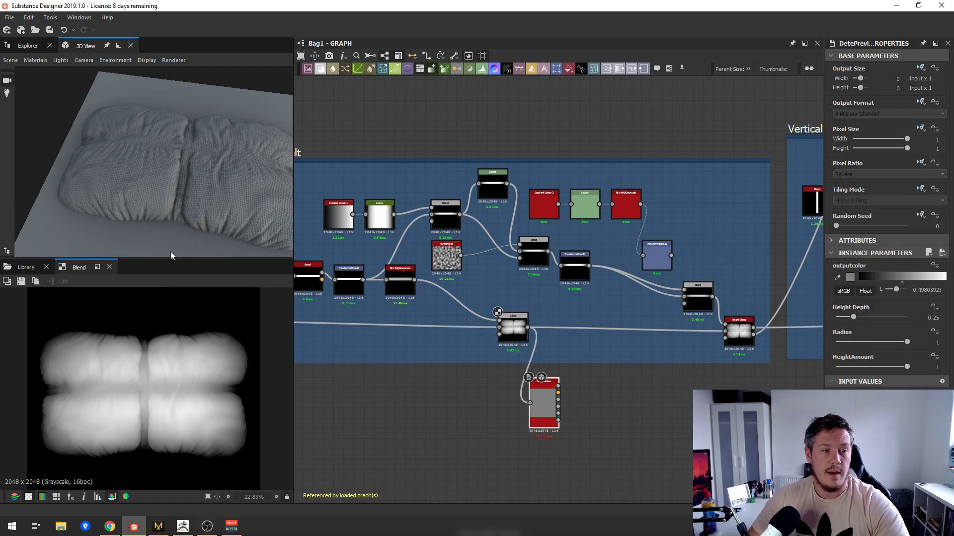
{"action": "left_click_drag", "start_coordinate": [115, 177], "coordinate": [271, 142]}
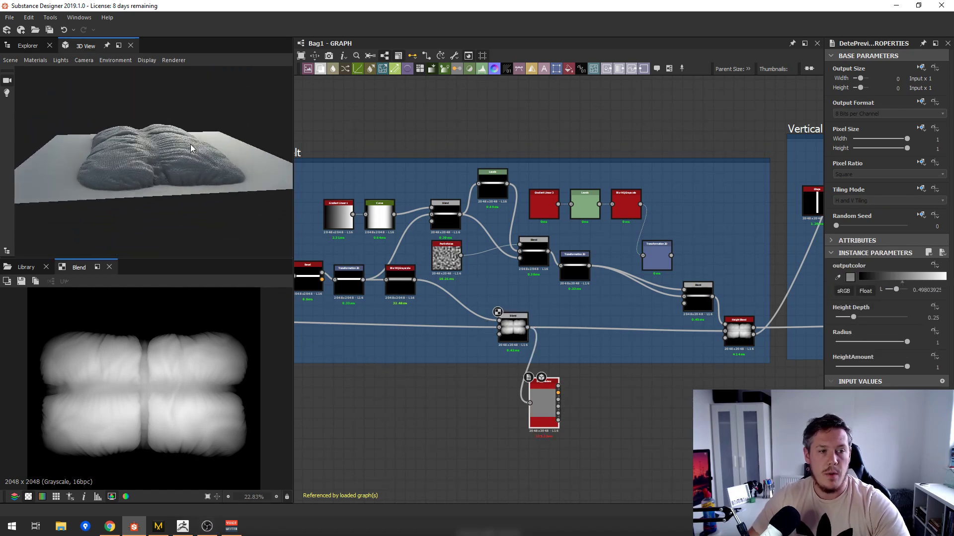
{"action": "left_click_drag", "start_coordinate": [190, 144], "coordinate": [175, 175]}
{"action": "left_click_drag", "start_coordinate": [177, 117], "coordinate": [173, 152]}
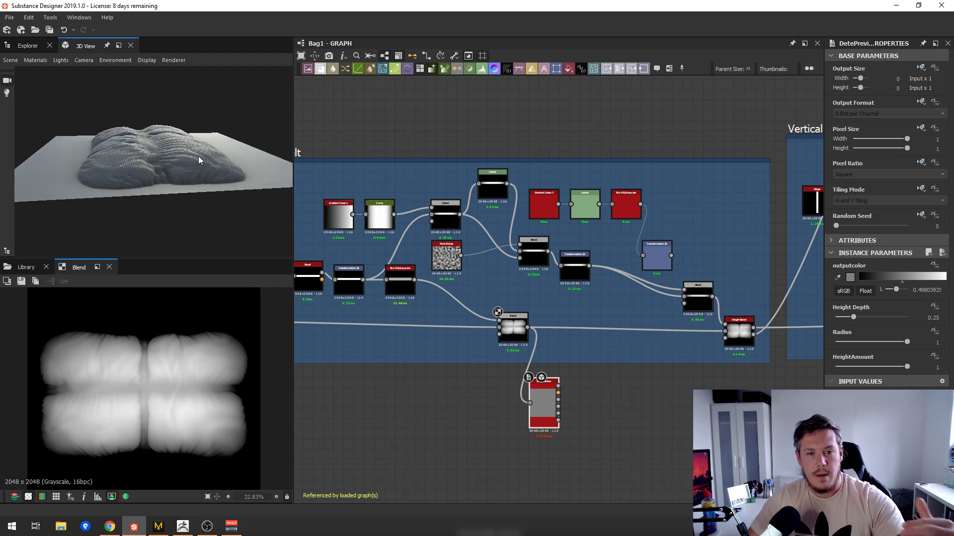
- Preview the belt's gradient-multiplied Blend, the Levels, the Perlin Noise Blend and the Transformation 2D that follows
{"action": "scroll", "coordinate": [448, 261], "scroll_direction": "up", "scroll_amount": 1}
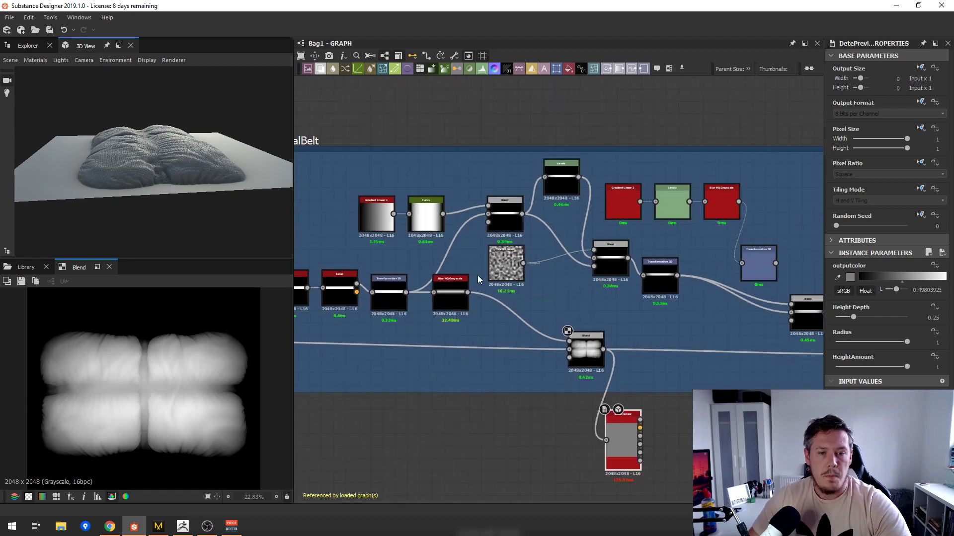
{"action": "double_click", "coordinate": [513, 213]}
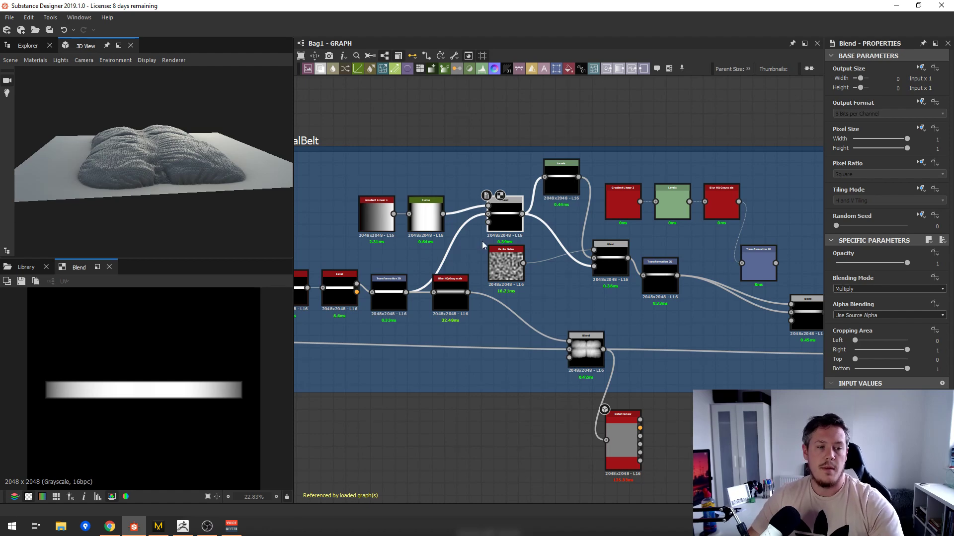
{"action": "middle_click_drag", "start_coordinate": [570, 180], "coordinate": [509, 172]}
{"action": "double_click", "coordinate": [509, 172]}
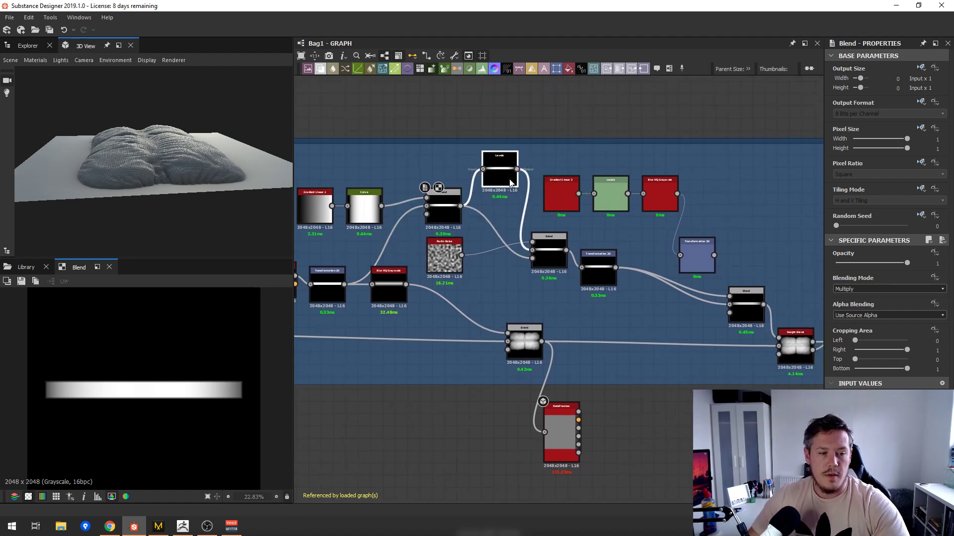
{"action": "middle_click_drag", "start_coordinate": [582, 219], "coordinate": [566, 212]}
{"action": "double_click", "coordinate": [534, 241]}
{"action": "double_click", "coordinate": [580, 263]}
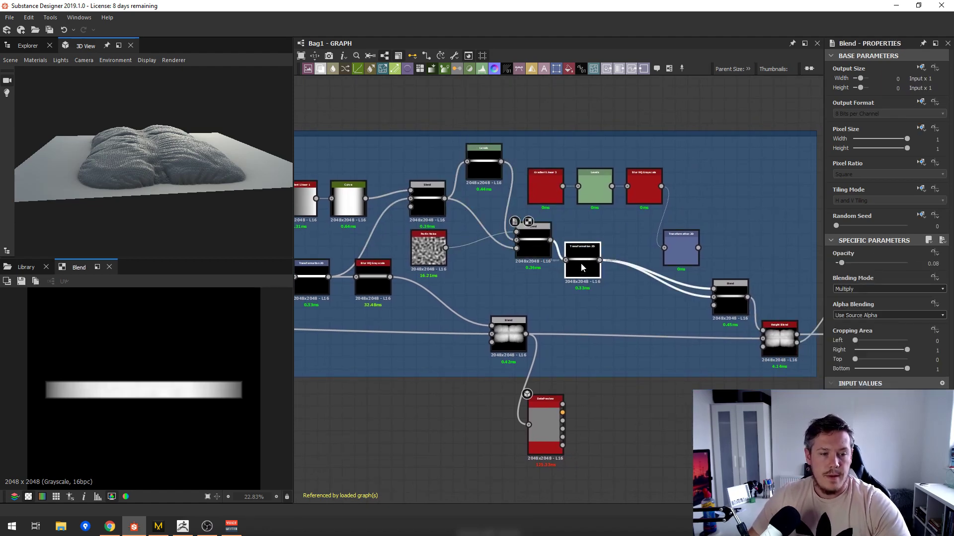
- Display the Transformation 2D node fed by Gradient Linear 3, Levels and Blur HQ Grayscale in the 2D view
{"action": "middle_click_drag", "start_coordinate": [661, 246], "coordinate": [598, 234]}
{"action": "scroll", "coordinate": [598, 233], "scroll_direction": "up", "scroll_amount": 1}
{"action": "double_click", "coordinate": [620, 232]}
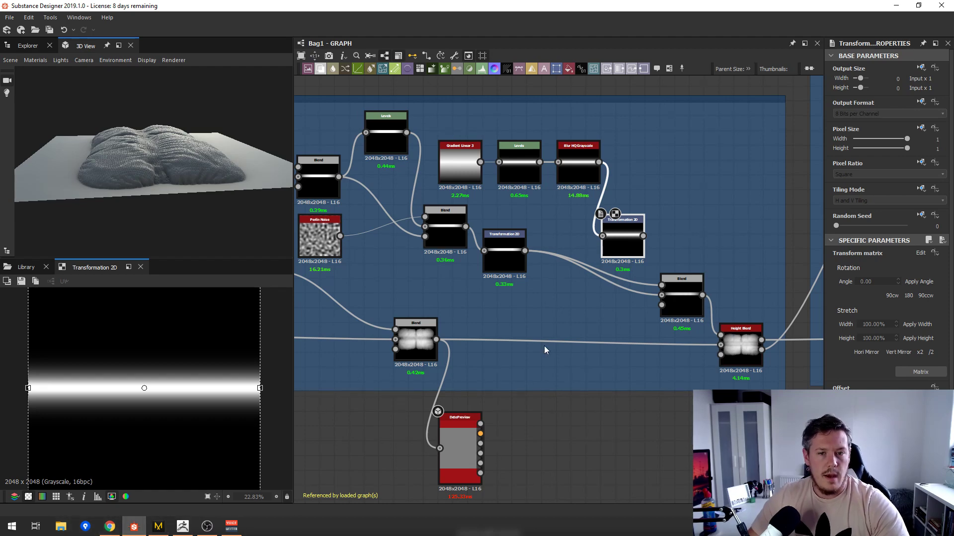
- Connect the blurred gradient's Transformation 2D output to the upper input of the Blend that feeds Height Blend
{"action": "middle_click_drag", "start_coordinate": [573, 217], "coordinate": [584, 219]}
{"action": "scroll", "coordinate": [584, 217], "scroll_direction": "down", "scroll_amount": 1}
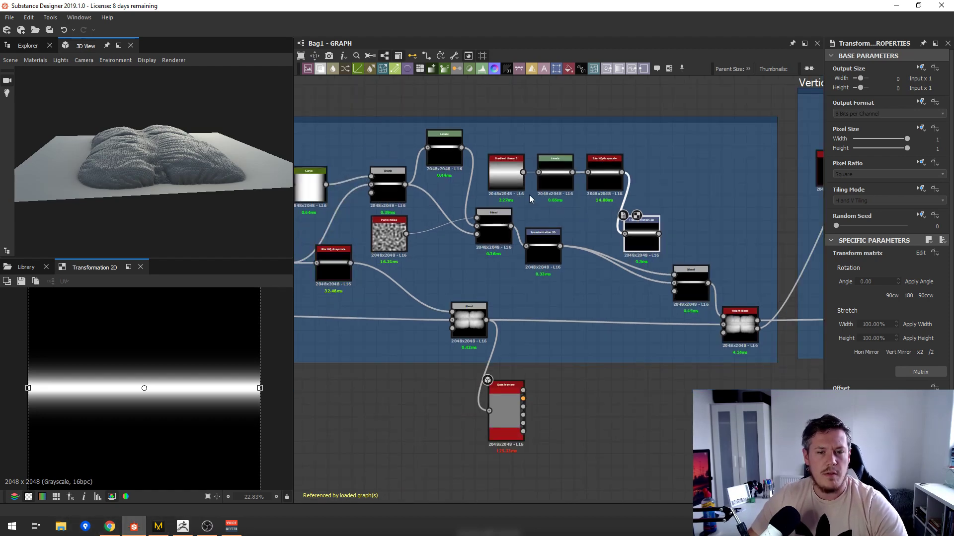
{"action": "left_click_drag", "start_coordinate": [659, 234], "coordinate": [687, 277]}
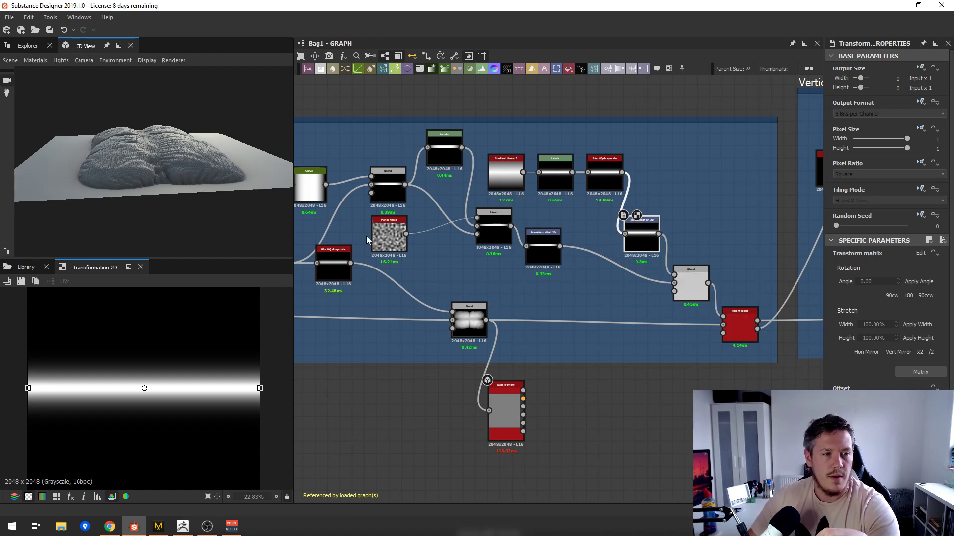
- Display the HorizontalBelt Blend that feeds Height Blend in the 2D view and examine the shading up to the belt's end
{"action": "double_click", "coordinate": [694, 284]}
{"action": "scroll", "coordinate": [144, 397], "scroll_direction": "up", "scroll_amount": 6}
{"action": "scroll", "coordinate": [143, 398], "scroll_direction": "down", "scroll_amount": 3}
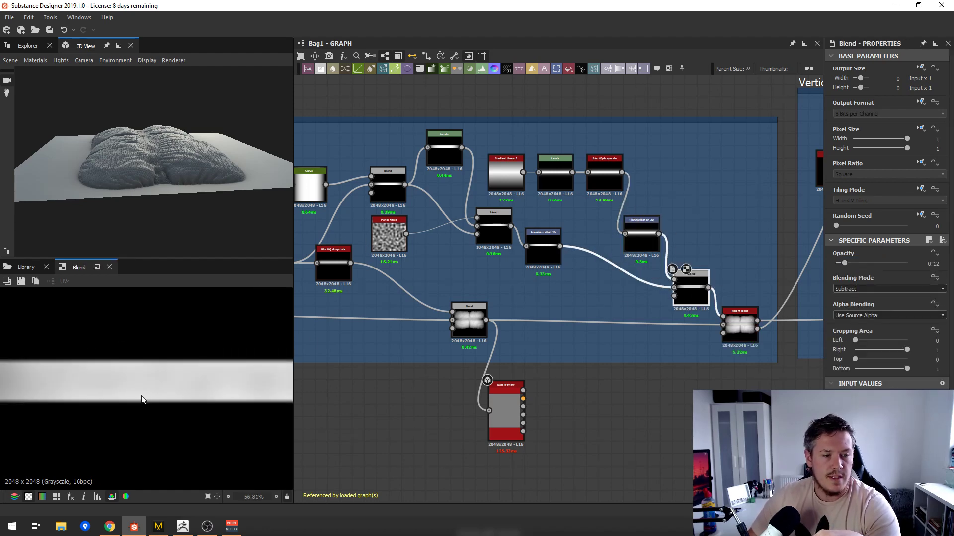
{"action": "scroll", "coordinate": [77, 391], "scroll_direction": "down", "scroll_amount": 1}
{"action": "mouse_move", "coordinate": [131, 378]}
{"action": "middle_mouse_down"}
{"action": "mouse_move", "coordinate": [110, 375]}
{"action": "mouse_move", "coordinate": [144, 376]}
{"action": "middle_mouse_up"}
{"action": "scroll", "coordinate": [124, 376], "scroll_direction": "up", "scroll_amount": 1}
{"action": "scroll", "coordinate": [219, 380], "scroll_direction": "up", "scroll_amount": 3}
{"action": "middle_click_drag", "start_coordinate": [228, 382], "coordinate": [161, 376]}
{"action": "scroll", "coordinate": [160, 373], "scroll_direction": "up", "scroll_amount": 1}
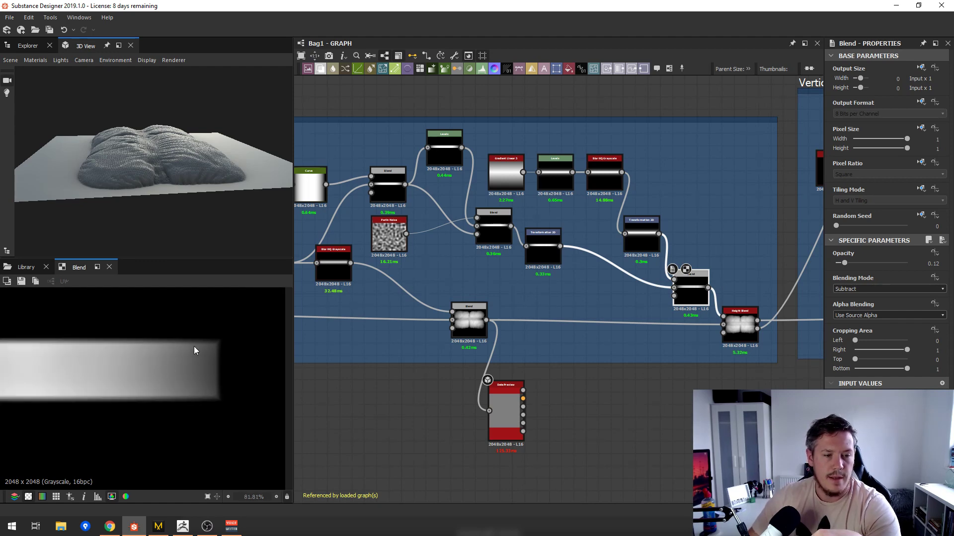
- Connect the HorizontalBelt's Height Blend output to DetePreview and inspect the belt close up on the 3D bag
{"action": "left_click_drag", "start_coordinate": [225, 158], "coordinate": [215, 190]}
{"action": "left_click_drag", "start_coordinate": [507, 412], "coordinate": [765, 422]}
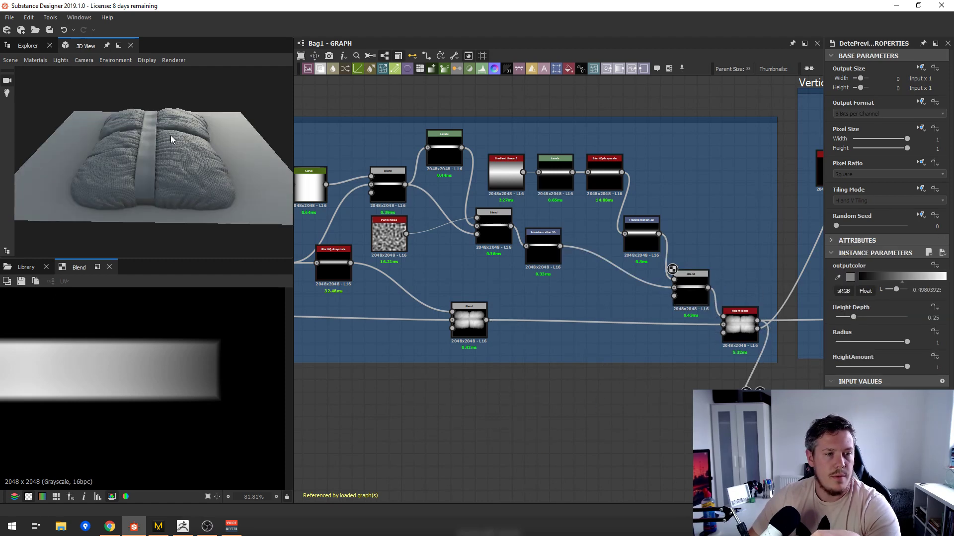
{"action": "left_click_drag", "start_coordinate": [171, 135], "coordinate": [186, 111]}
{"action": "right_click_drag", "start_coordinate": [186, 112], "coordinate": [156, 151]}
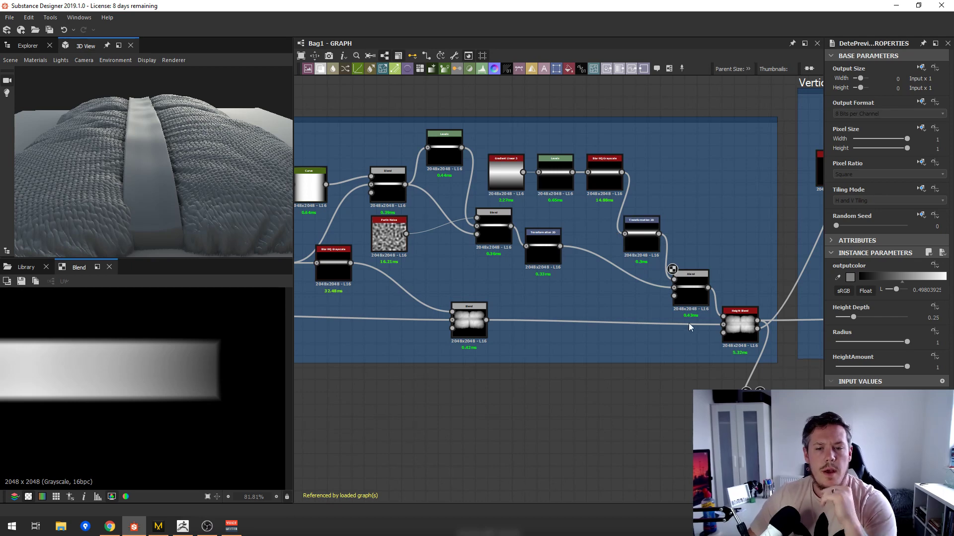
- Compare the belt by wiring the noise branch's Transformation 2D to the final Blend's upper input and restoring the blurred gradient connection
{"action": "left_click_drag", "start_coordinate": [584, 254], "coordinate": [674, 280]}
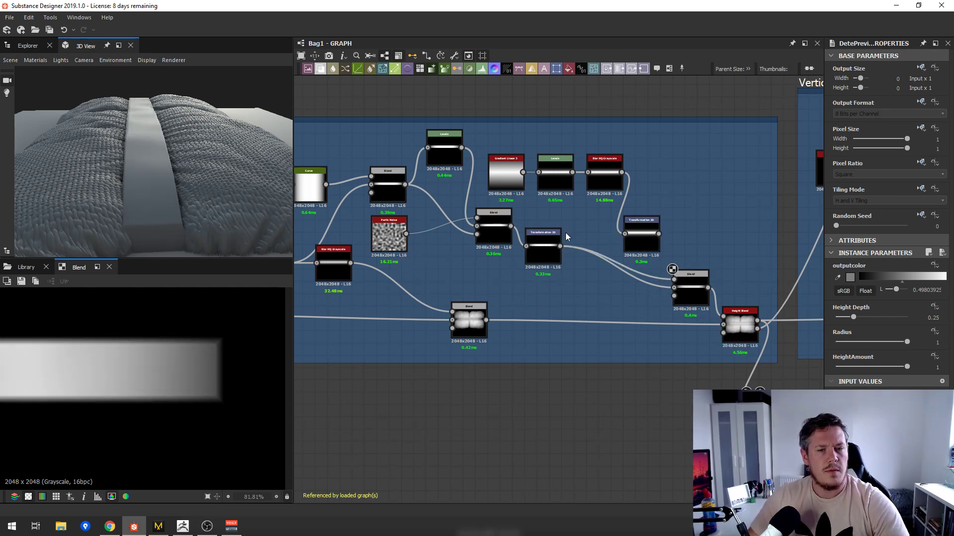
{"action": "left_click_drag", "start_coordinate": [658, 233], "coordinate": [674, 280]}
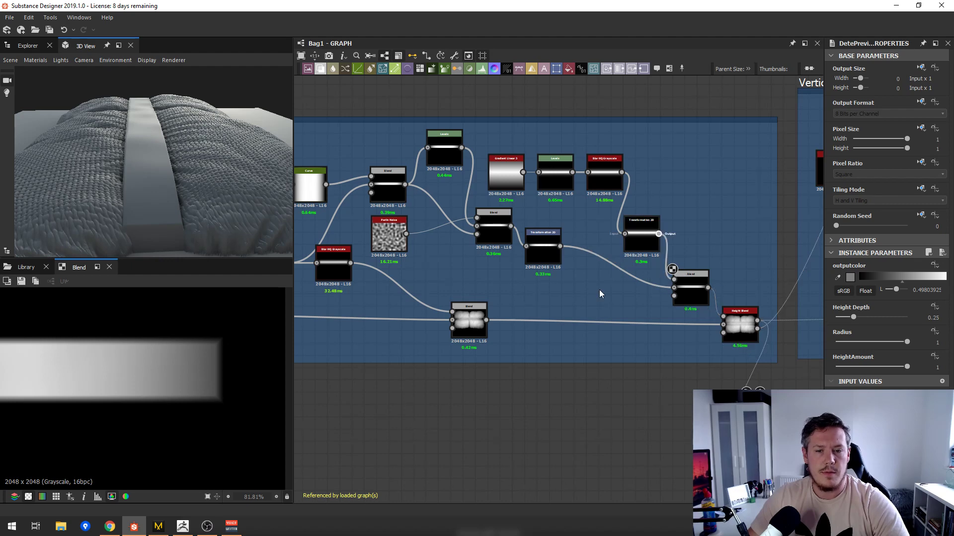
{"action": "left_click_drag", "start_coordinate": [166, 135], "coordinate": [60, 157]}
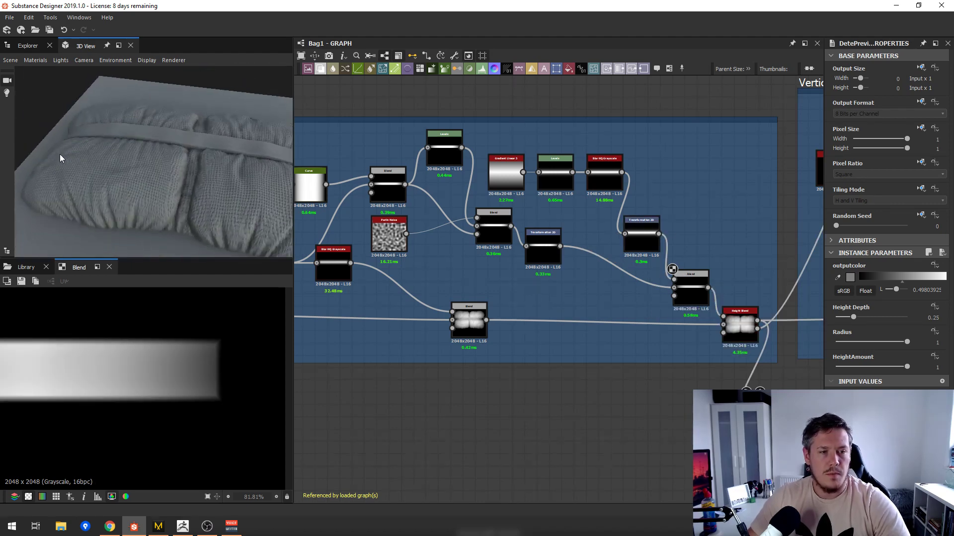
- Move the DetePreview node beneath the Vertical Belt frame
{"action": "scroll", "coordinate": [677, 364], "scroll_direction": "down", "scroll_amount": 2}
{"action": "middle_click_drag", "start_coordinate": [677, 364], "coordinate": [530, 293]}
{"action": "scroll", "coordinate": [654, 304], "scroll_direction": "down", "scroll_amount": 1}
{"action": "middle_click_drag", "start_coordinate": [655, 304], "coordinate": [516, 322]}
{"action": "scroll", "coordinate": [517, 322], "scroll_direction": "down", "scroll_amount": 1}
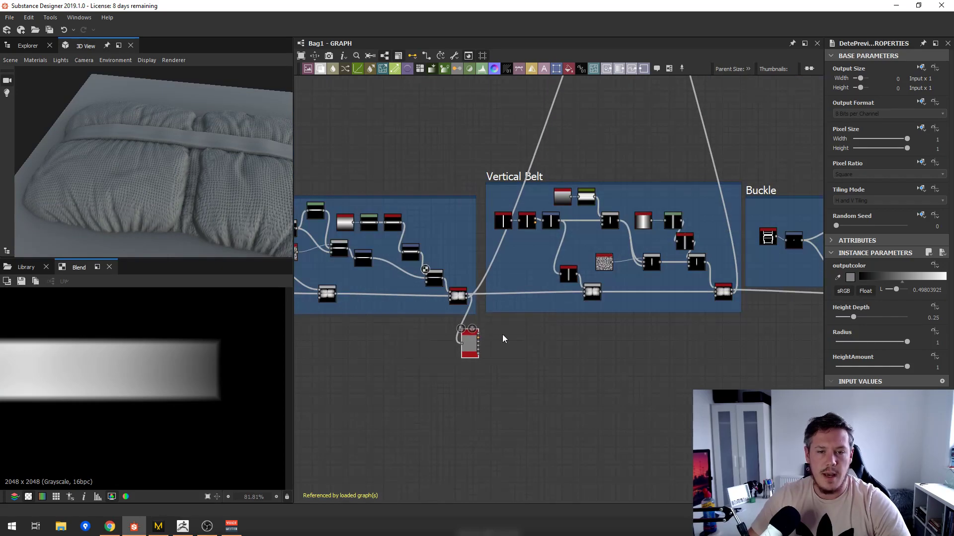
{"action": "left_click_drag", "start_coordinate": [621, 361], "coordinate": [617, 359]}
{"action": "left_click_drag", "start_coordinate": [473, 345], "coordinate": [673, 365]}
- Compare the HorizontalBelt node group with the Vertical Belt's opening Shape, Bevel and Transformation 2D nodes
{"action": "scroll", "coordinate": [522, 260], "scroll_direction": "up", "scroll_amount": 4}
{"action": "scroll", "coordinate": [475, 199], "scroll_direction": "down", "scroll_amount": 2}
{"action": "middle_click_drag", "start_coordinate": [398, 272], "coordinate": [509, 225]}
{"action": "scroll", "coordinate": [512, 227], "scroll_direction": "down", "scroll_amount": 2}
{"action": "middle_click_drag", "start_coordinate": [318, 223], "coordinate": [517, 250]}
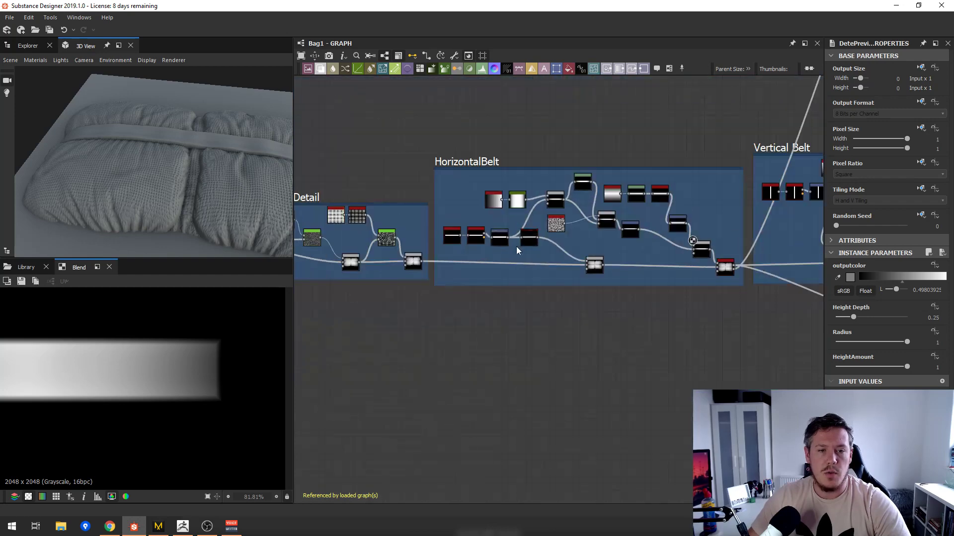
{"action": "middle_click_drag", "start_coordinate": [800, 230], "coordinate": [586, 238]}
{"action": "scroll", "coordinate": [616, 192], "scroll_direction": "up", "scroll_amount": 5}
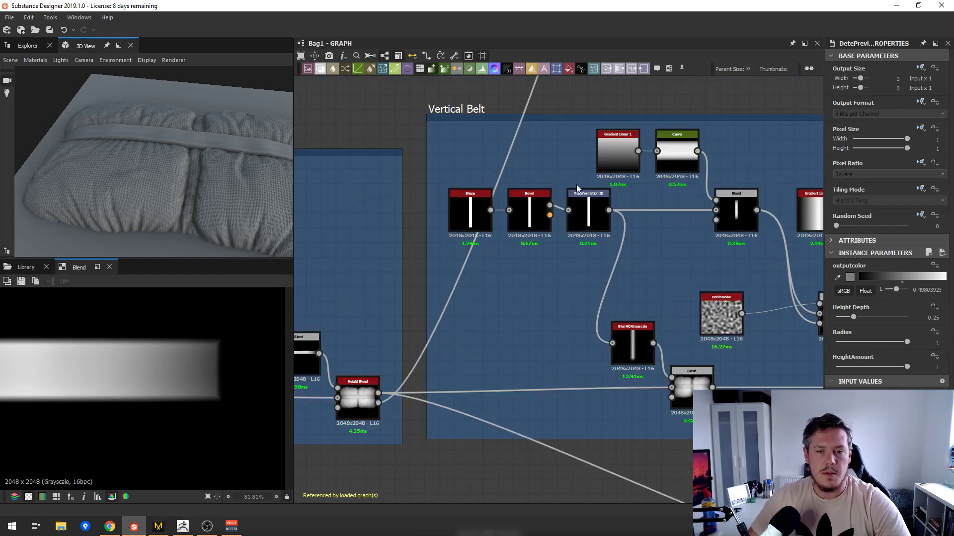
{"action": "middle_click_drag", "start_coordinate": [667, 242], "coordinate": [558, 215]}
{"action": "scroll", "coordinate": [638, 286], "scroll_direction": "down", "scroll_amount": 3}
{"action": "middle_click_drag", "start_coordinate": [589, 305], "coordinate": [573, 280]}
{"action": "scroll", "coordinate": [527, 246], "scroll_direction": "up", "scroll_amount": 4}
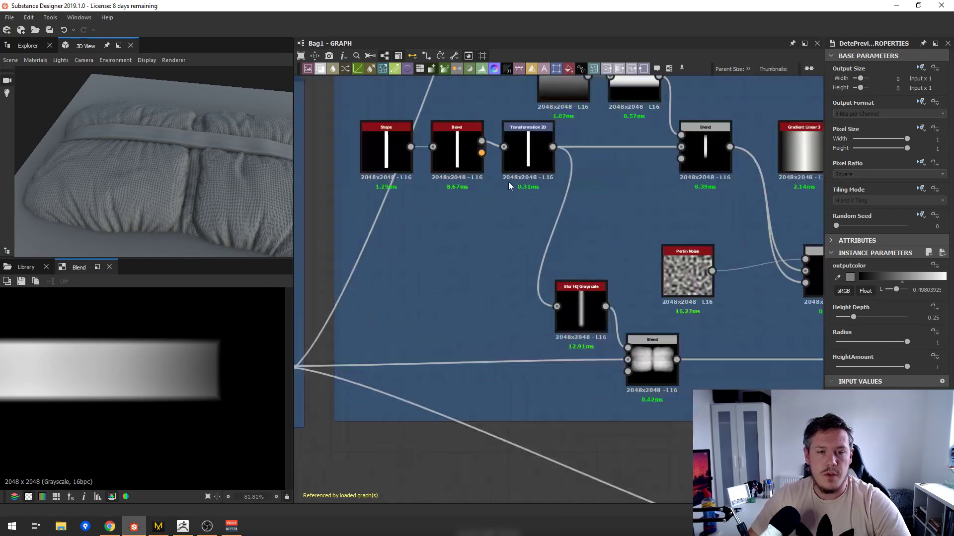
- Connect the Vertical Belt's Blend fed by Blur HQ Grayscale to DetePreview and inspect the vertical indentation on the 3D bag
{"action": "scroll", "coordinate": [615, 209], "scroll_direction": "down", "scroll_amount": 1}
{"action": "middle_click_drag", "start_coordinate": [689, 324], "coordinate": [636, 263]}
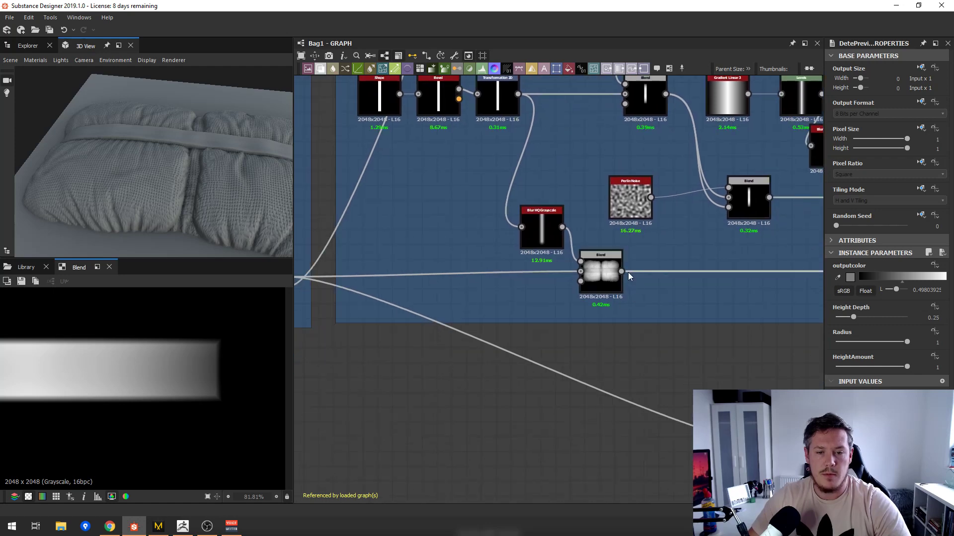
{"action": "left_click_drag", "start_coordinate": [621, 271], "coordinate": [777, 450]}
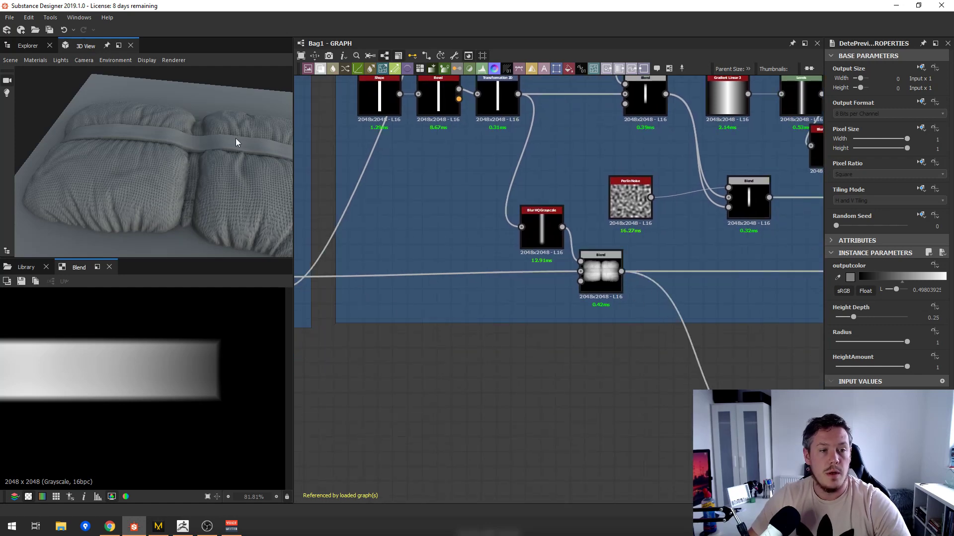
{"action": "left_click_drag", "start_coordinate": [184, 150], "coordinate": [211, 144]}
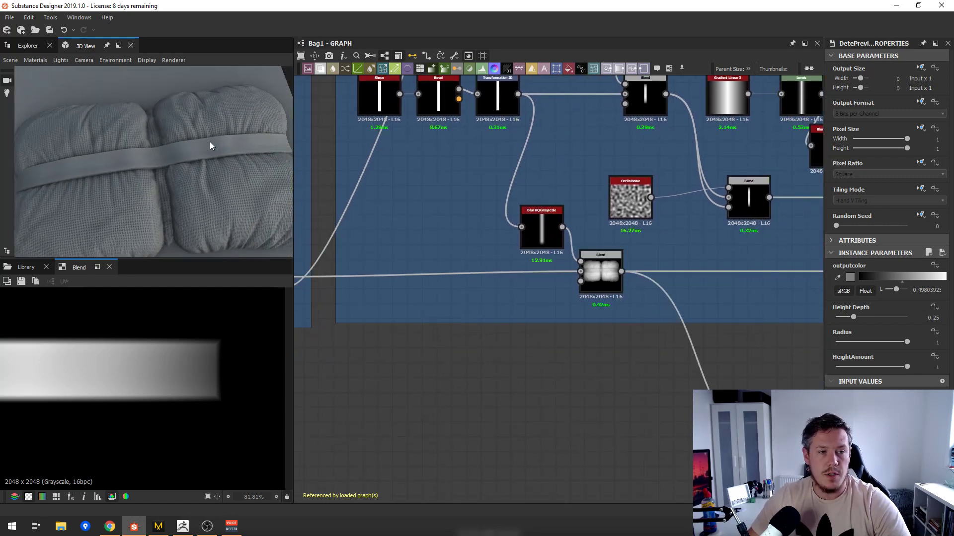
- Display the Vertical Belt's gradient-multiplied Blend in the 2D view and examine its fading ends
{"action": "scroll", "coordinate": [660, 198], "scroll_direction": "down", "scroll_amount": 5}
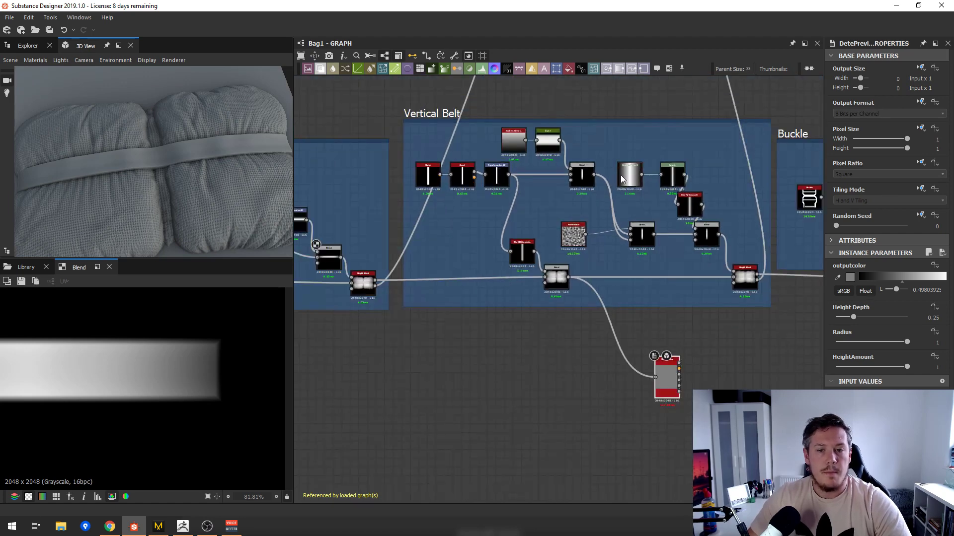
{"action": "scroll", "coordinate": [722, 197], "scroll_direction": "up", "scroll_amount": 1}
{"action": "middle_click_drag", "start_coordinate": [725, 198], "coordinate": [615, 175]}
{"action": "middle_click_drag", "start_coordinate": [550, 151], "coordinate": [568, 195]}
{"action": "scroll", "coordinate": [466, 167], "scroll_direction": "up", "scroll_amount": 3}
{"action": "middle_click_drag", "start_coordinate": [433, 185], "coordinate": [544, 190]}
{"action": "double_click", "coordinate": [570, 213]}
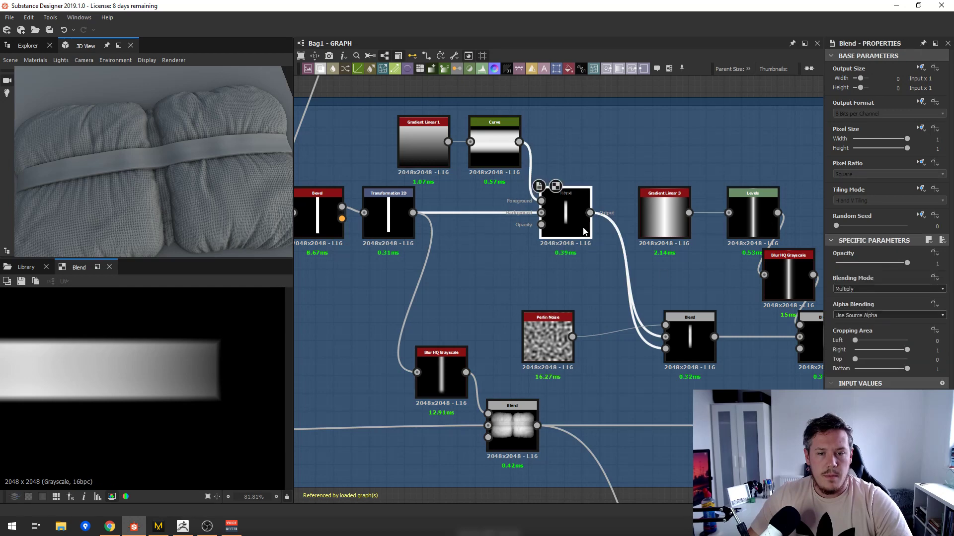
{"action": "middle_click_drag", "start_coordinate": [685, 279], "coordinate": [624, 256]}
{"action": "scroll", "coordinate": [621, 269], "scroll_direction": "down", "scroll_amount": 2}
{"action": "scroll", "coordinate": [196, 378], "scroll_direction": "down", "scroll_amount": 6}
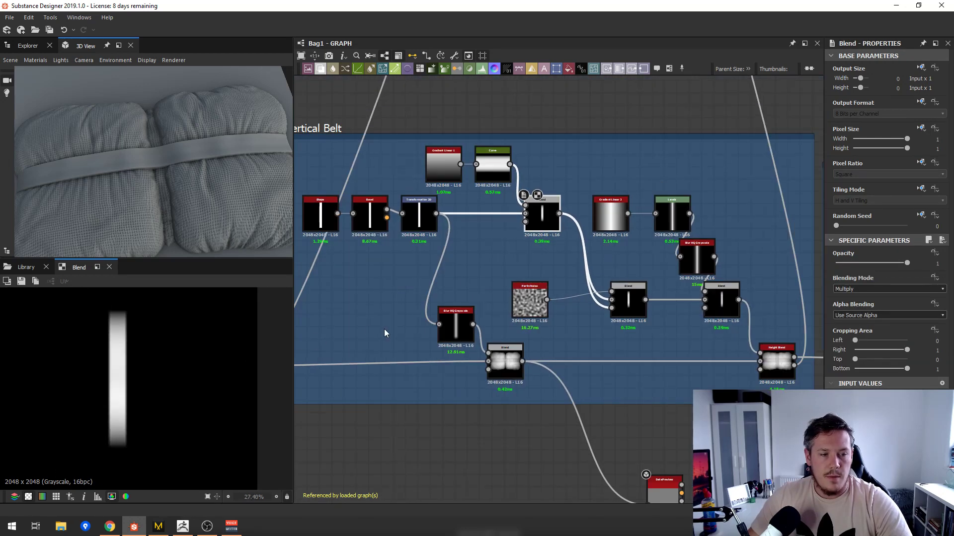
{"action": "middle_click_drag", "start_coordinate": [442, 246], "coordinate": [570, 249]}
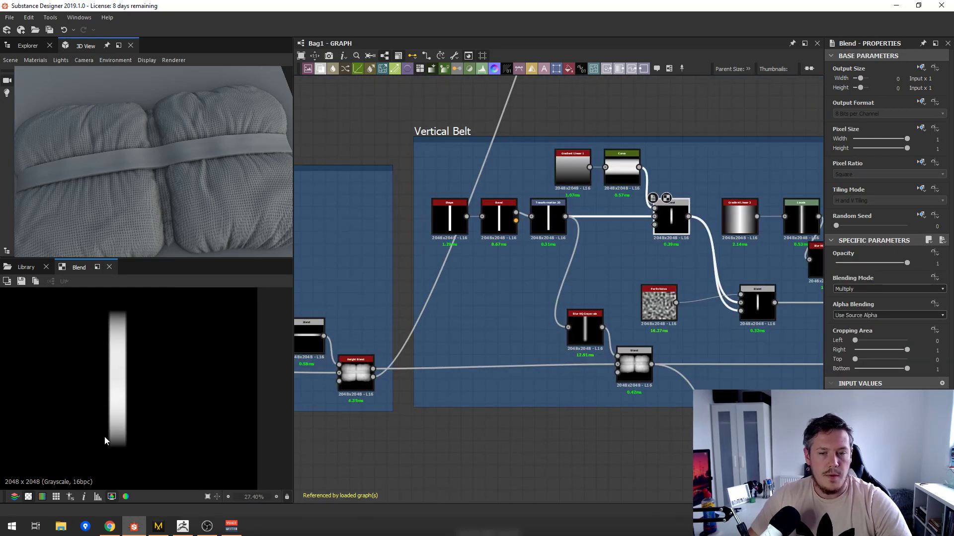
- Display the Vertical Belt's subtracting Blend that feeds Height Blend in the 2D view
{"action": "middle_click_drag", "start_coordinate": [645, 289], "coordinate": [496, 260]}
{"action": "scroll", "coordinate": [497, 260], "scroll_direction": "up", "scroll_amount": 1}
{"action": "middle_click_drag", "start_coordinate": [723, 273], "coordinate": [635, 276]}
{"action": "scroll", "coordinate": [612, 259], "scroll_direction": "up", "scroll_amount": 1}
{"action": "left_click", "coordinate": [648, 279]}
{"action": "double_click", "coordinate": [648, 277]}
{"action": "left_click_drag", "start_coordinate": [635, 276], "coordinate": [653, 286]}
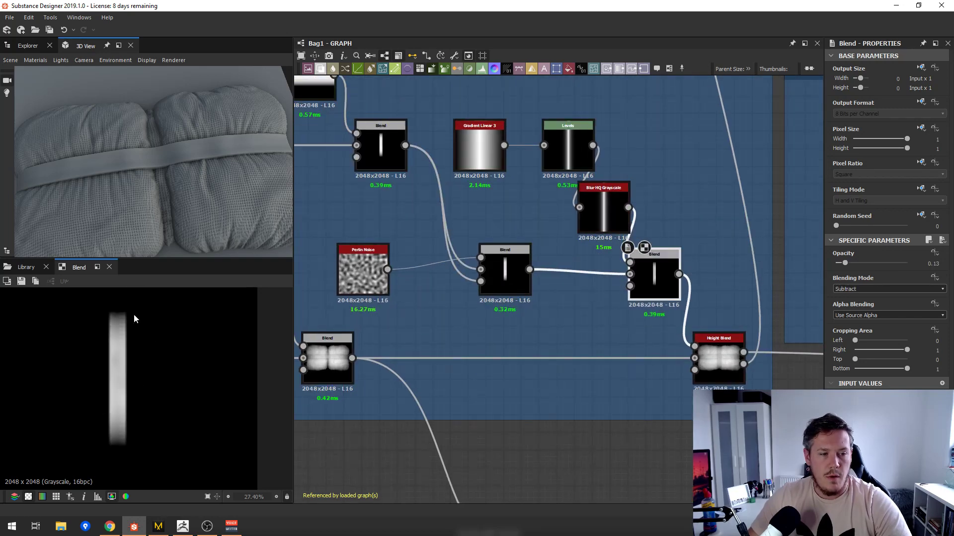
- Connect the Vertical Belt's Height Blend output to DetePreview and inspect the crossing belts on the 3D bag
{"action": "left_click_drag", "start_coordinate": [728, 365], "coordinate": [735, 360]}
{"action": "scroll", "coordinate": [534, 413], "scroll_direction": "down", "scroll_amount": 2}
{"action": "middle_click_drag", "start_coordinate": [534, 412], "coordinate": [510, 313]}
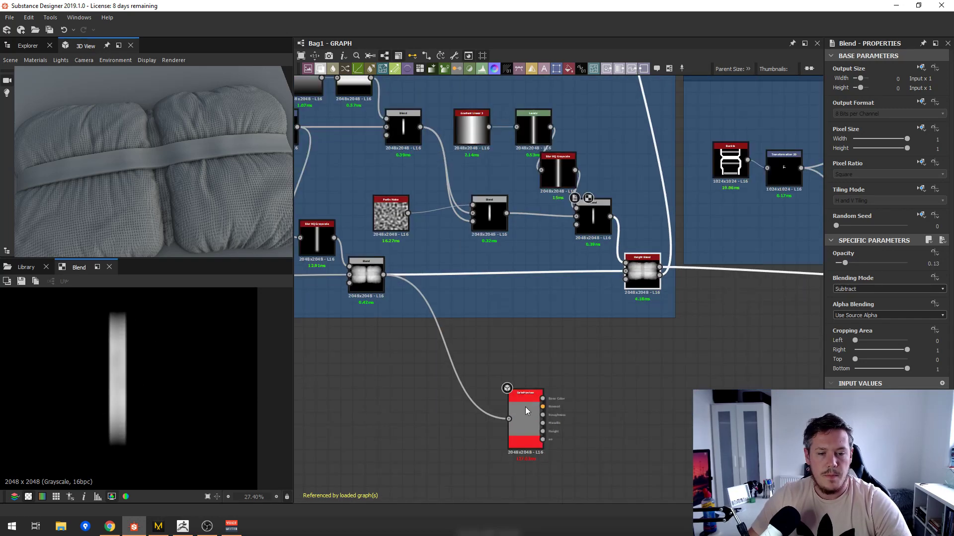
{"action": "left_click_drag", "start_coordinate": [526, 407], "coordinate": [691, 370]}
{"action": "left_click_drag", "start_coordinate": [659, 267], "coordinate": [681, 362]}
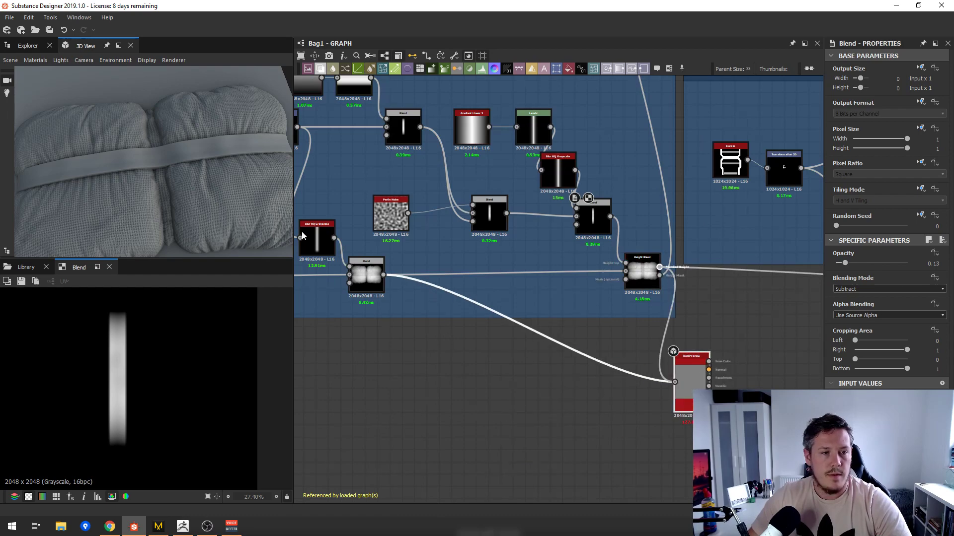
{"action": "left_click_drag", "start_coordinate": [147, 189], "coordinate": [559, 151]}
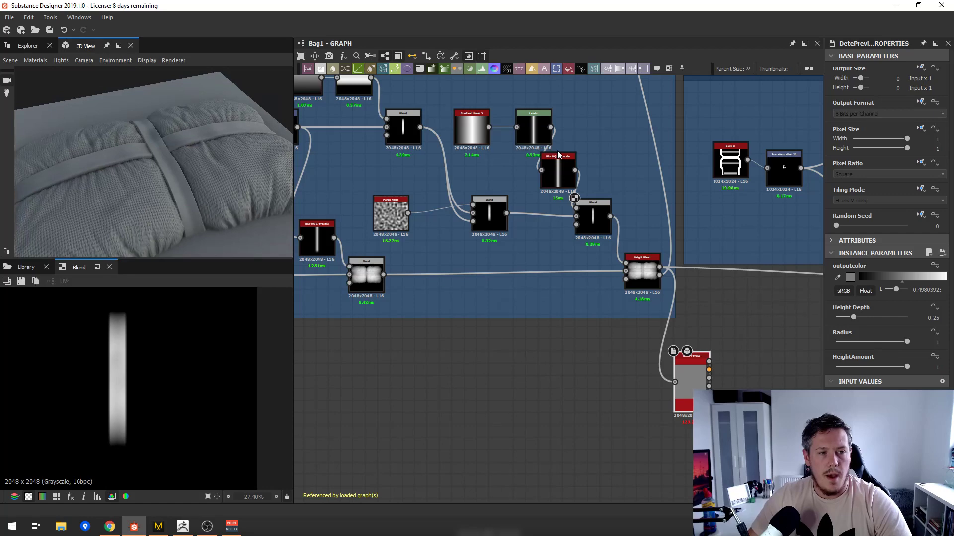
- Examine the Buckle node's shape and move the DetePreview node below the Buckle frame
{"action": "scroll", "coordinate": [656, 186], "scroll_direction": "down", "scroll_amount": 3}
{"action": "middle_click_drag", "start_coordinate": [602, 192], "coordinate": [397, 206]}
{"action": "scroll", "coordinate": [501, 193], "scroll_direction": "up", "scroll_amount": 6}
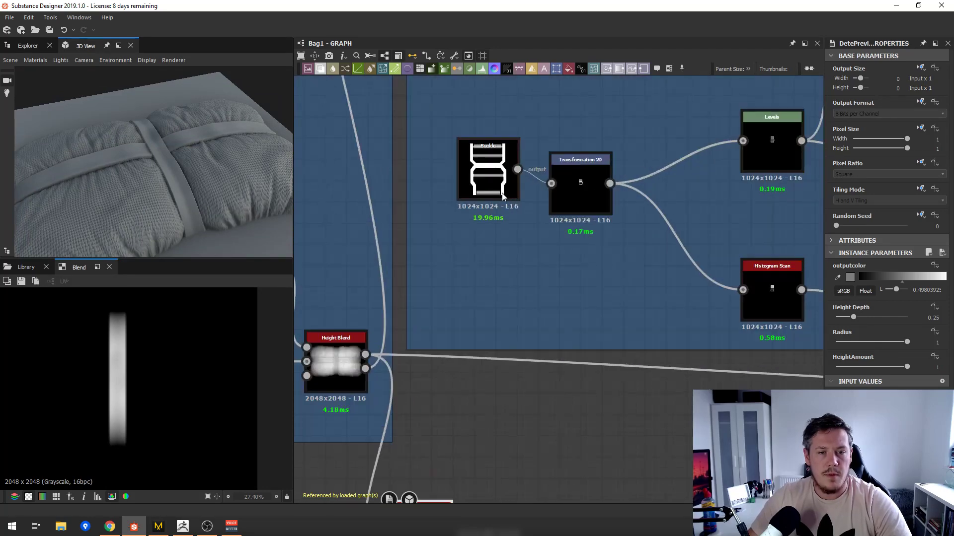
{"action": "scroll", "coordinate": [503, 196], "scroll_direction": "up", "scroll_amount": 4}
{"action": "scroll", "coordinate": [496, 189], "scroll_direction": "down", "scroll_amount": 7}
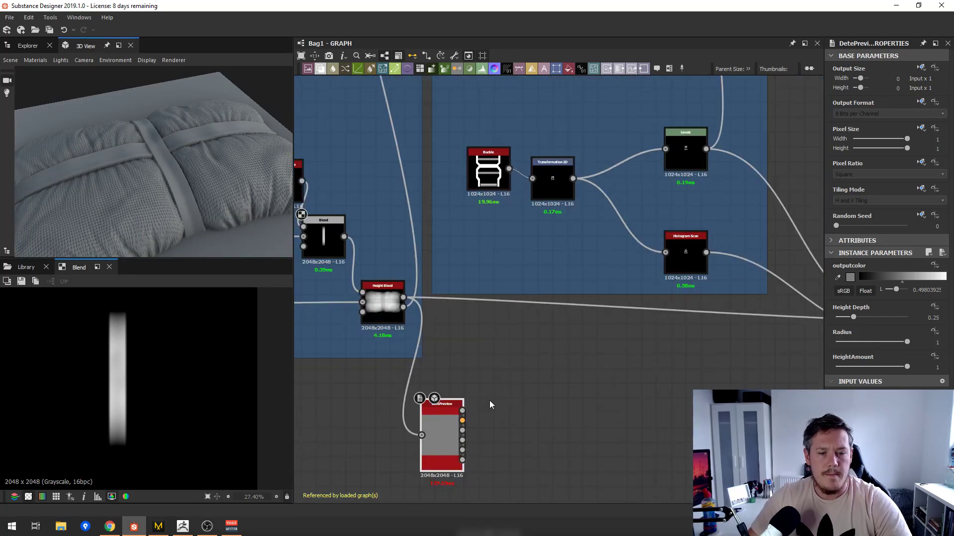
{"action": "left_click_drag", "start_coordinate": [441, 403], "coordinate": [589, 341]}
- Open the graph referenced by the Buckle node
{"action": "scroll", "coordinate": [589, 338], "scroll_direction": "down", "scroll_amount": 8}
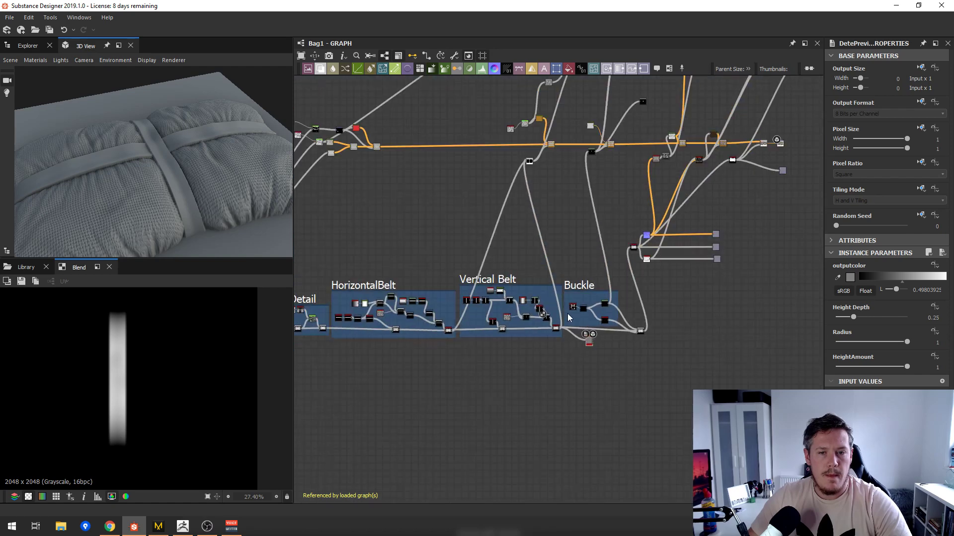
{"action": "scroll", "coordinate": [567, 310], "scroll_direction": "up", "scroll_amount": 2}
{"action": "left_click", "coordinate": [578, 311]}
{"action": "right_click", "coordinate": [576, 309]}
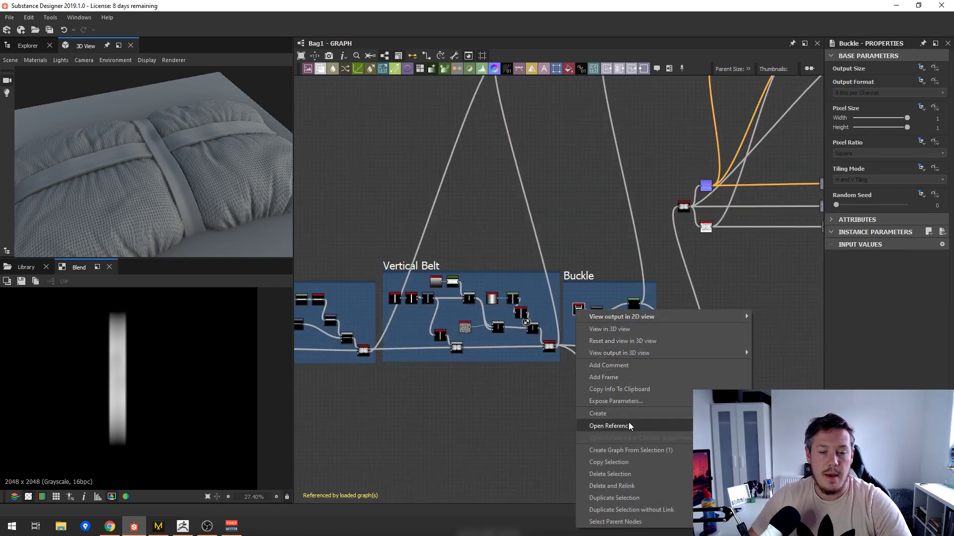
{"action": "left_click", "coordinate": [601, 427]}
- Show the Buckle graph's outputs in the 3D view and inspect the buckle from a low angle
{"action": "scroll", "coordinate": [470, 248], "scroll_direction": "down", "scroll_amount": 4}
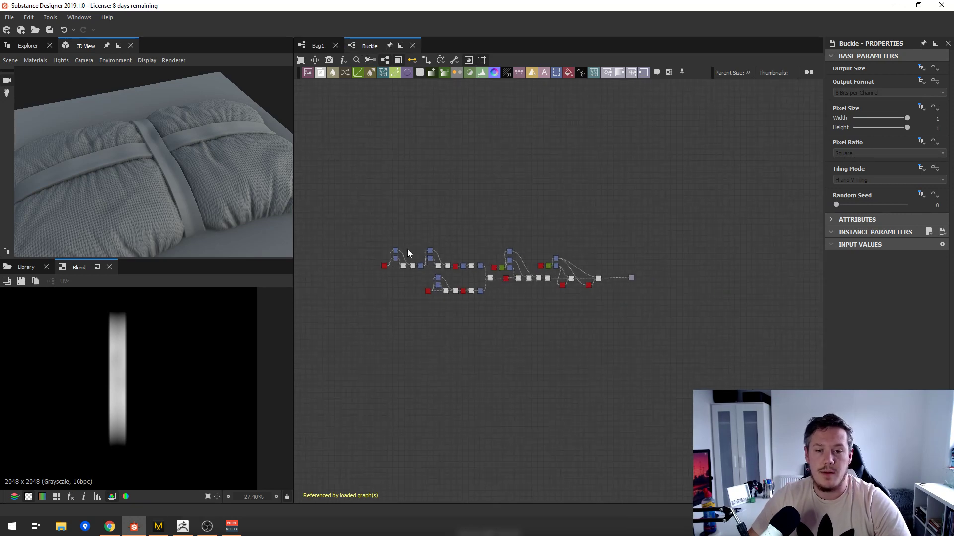
{"action": "middle_click_drag", "start_coordinate": [358, 248], "coordinate": [503, 249]}
{"action": "scroll", "coordinate": [503, 249], "scroll_direction": "up", "scroll_amount": 4}
{"action": "middle_click_drag", "start_coordinate": [571, 284], "coordinate": [388, 293]}
{"action": "scroll", "coordinate": [613, 274], "scroll_direction": "up", "scroll_amount": 1}
{"action": "scroll", "coordinate": [613, 274], "scroll_direction": "down", "scroll_amount": 4}
{"action": "right_click", "coordinate": [644, 231]}
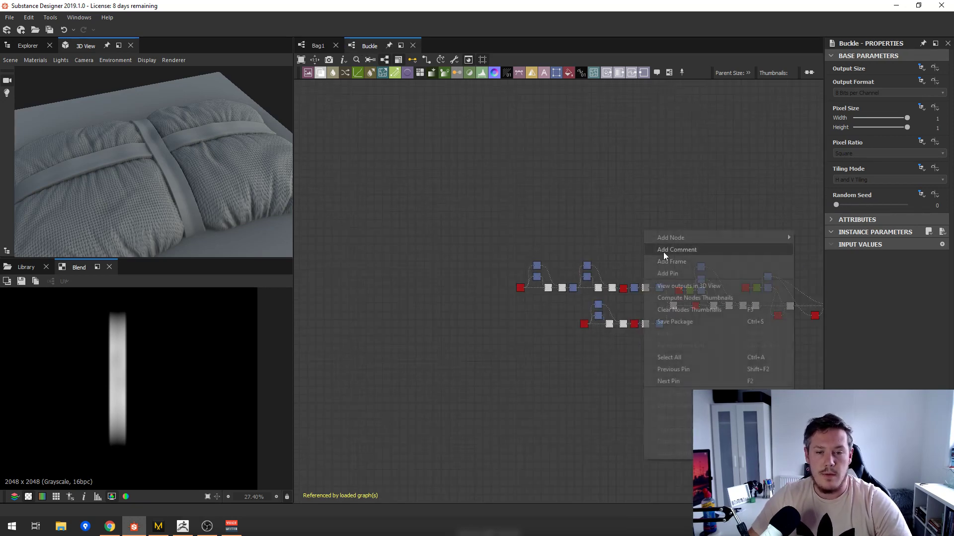
{"action": "left_click", "coordinate": [696, 288]}
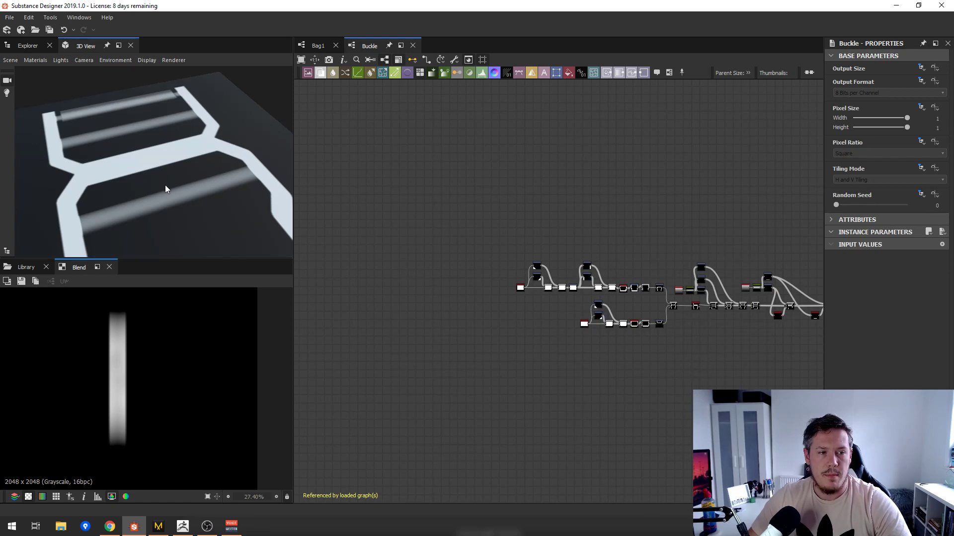
{"action": "scroll", "coordinate": [176, 173], "scroll_direction": "down", "scroll_amount": 3}
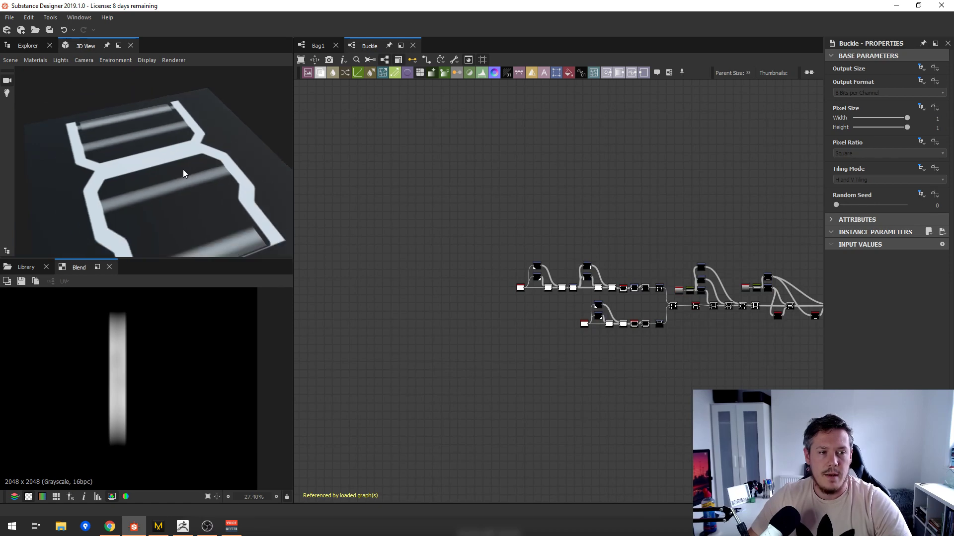
{"action": "left_click_drag", "start_coordinate": [183, 173], "coordinate": [210, 221]}
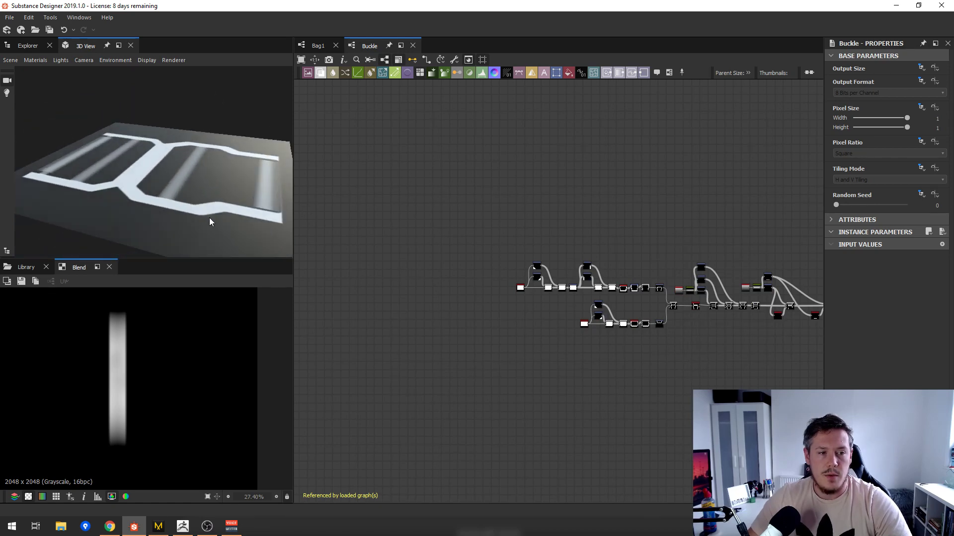
- Examine the Buckle graph's node chain from the output back to the first Shape node
{"action": "middle_click_drag", "start_coordinate": [645, 272], "coordinate": [436, 267]}
{"action": "scroll", "coordinate": [677, 293], "scroll_direction": "up", "scroll_amount": 6}
{"action": "scroll", "coordinate": [571, 320], "scroll_direction": "down", "scroll_amount": 6}
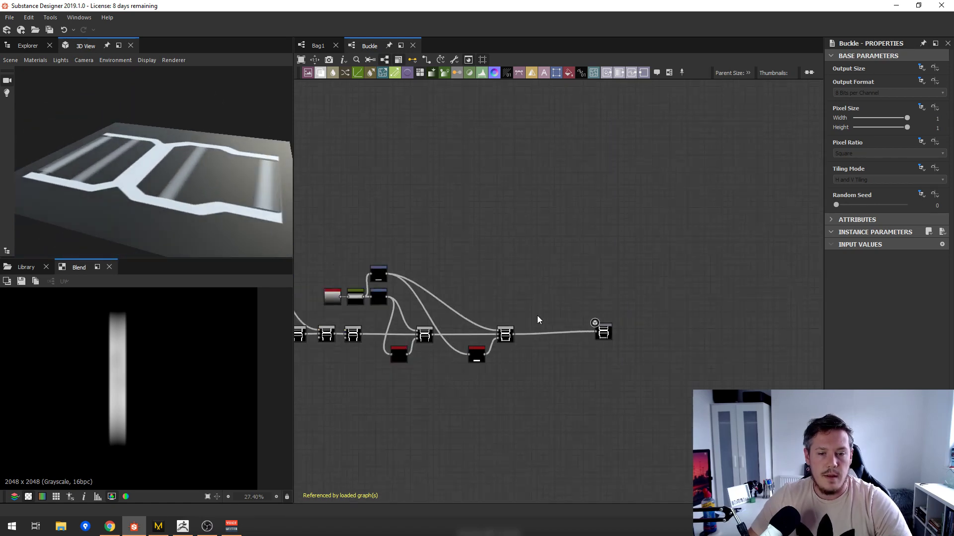
{"action": "middle_click_drag", "start_coordinate": [380, 304], "coordinate": [552, 306]}
{"action": "scroll", "coordinate": [449, 312], "scroll_direction": "up", "scroll_amount": 5}
{"action": "middle_click_drag", "start_coordinate": [442, 309], "coordinate": [549, 326]}
{"action": "scroll", "coordinate": [412, 314], "scroll_direction": "up", "scroll_amount": 4}
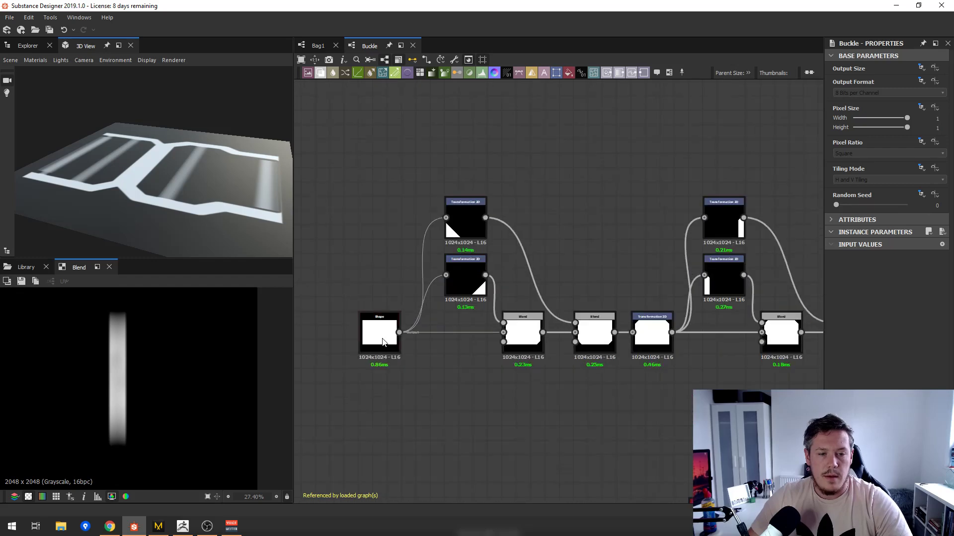
- Inspect the corner-cutting Transformation 2D nodes and display the second subtracting Blend after the Shape in the 2D view
{"action": "scroll", "coordinate": [477, 304], "scroll_direction": "up", "scroll_amount": 2}
{"action": "middle_click_drag", "start_coordinate": [478, 303], "coordinate": [443, 208]}
{"action": "scroll", "coordinate": [500, 237], "scroll_direction": "up", "scroll_amount": 1}
{"action": "middle_click_drag", "start_coordinate": [500, 237], "coordinate": [551, 294]}
{"action": "left_click", "coordinate": [550, 327]}
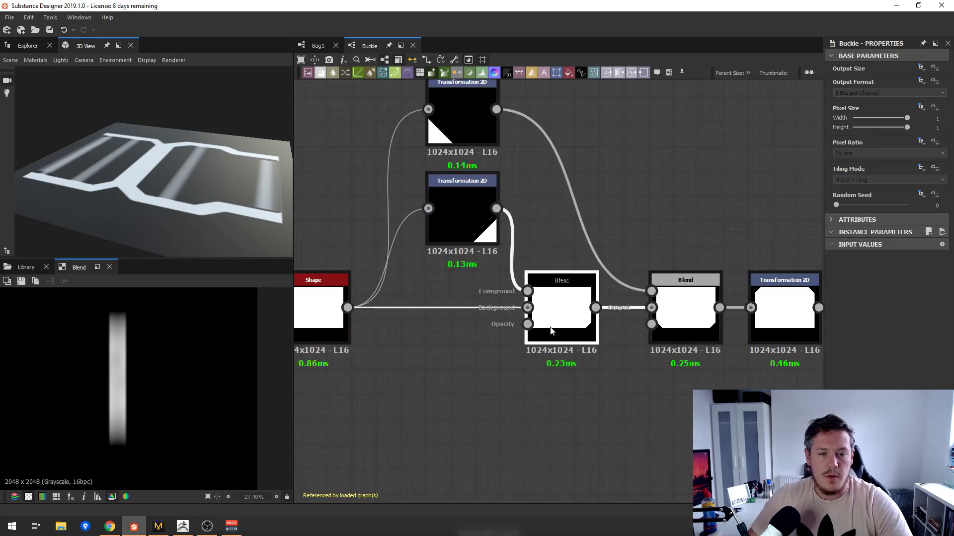
{"action": "scroll", "coordinate": [588, 252], "scroll_direction": "down", "scroll_amount": 2}
{"action": "scroll", "coordinate": [645, 278], "scroll_direction": "up", "scroll_amount": 1}
{"action": "middle_click_drag", "start_coordinate": [648, 278], "coordinate": [604, 293]}
{"action": "double_click", "coordinate": [614, 287]}
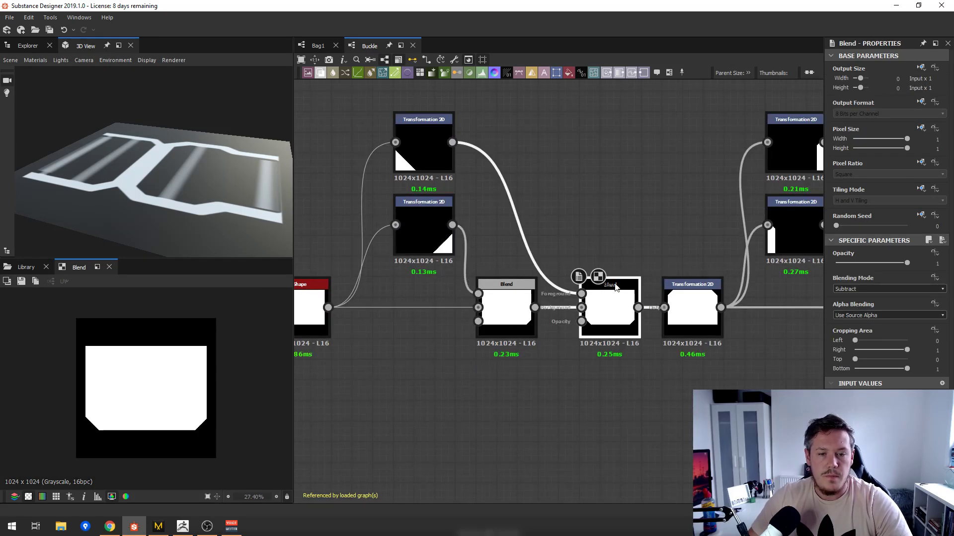
- Display the flipping Transformation 2D, the two side-cutting Blends and the Edge Detect outline in the 2D view
{"action": "middle_click_drag", "start_coordinate": [582, 258], "coordinate": [408, 278]}
{"action": "scroll", "coordinate": [409, 278], "scroll_direction": "down", "scroll_amount": 1}
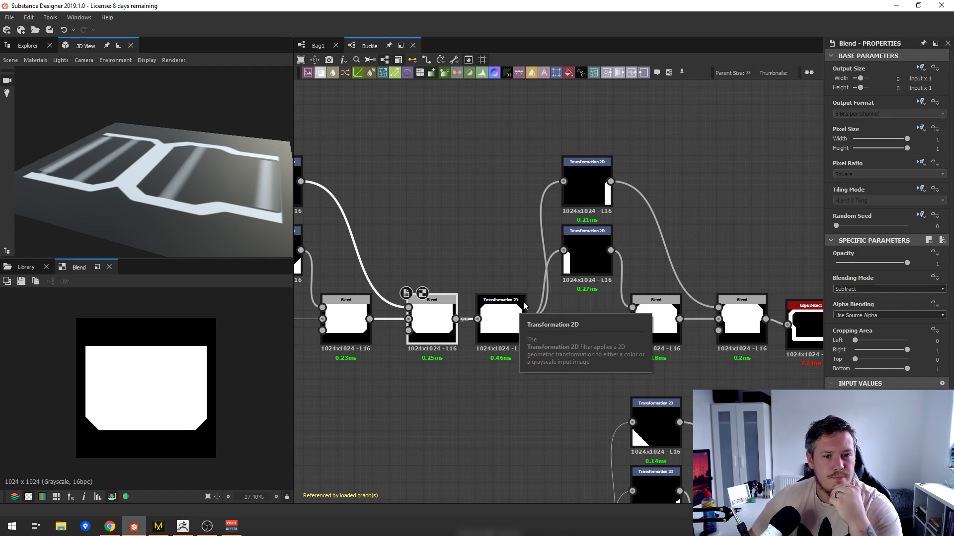
{"action": "middle_click_drag", "start_coordinate": [624, 369], "coordinate": [537, 354]}
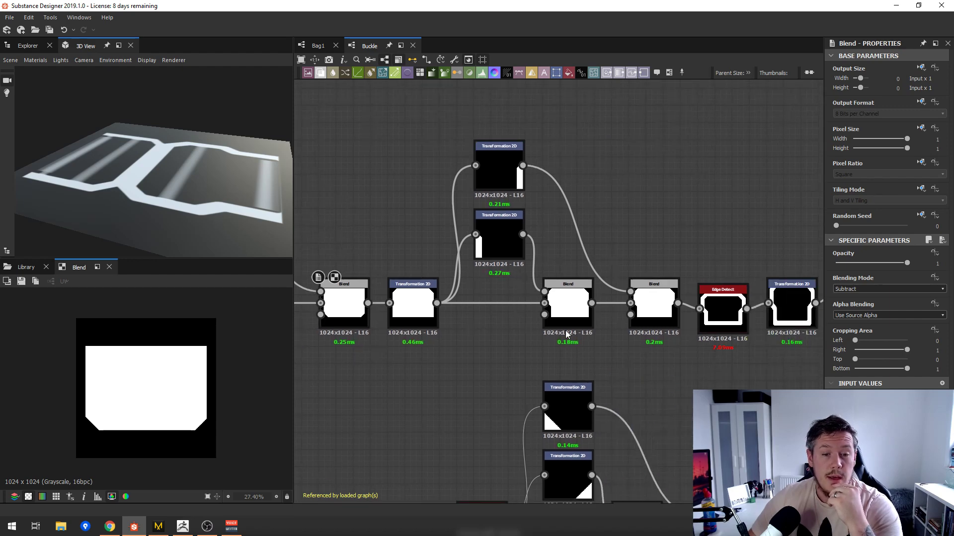
{"action": "double_click", "coordinate": [420, 303]}
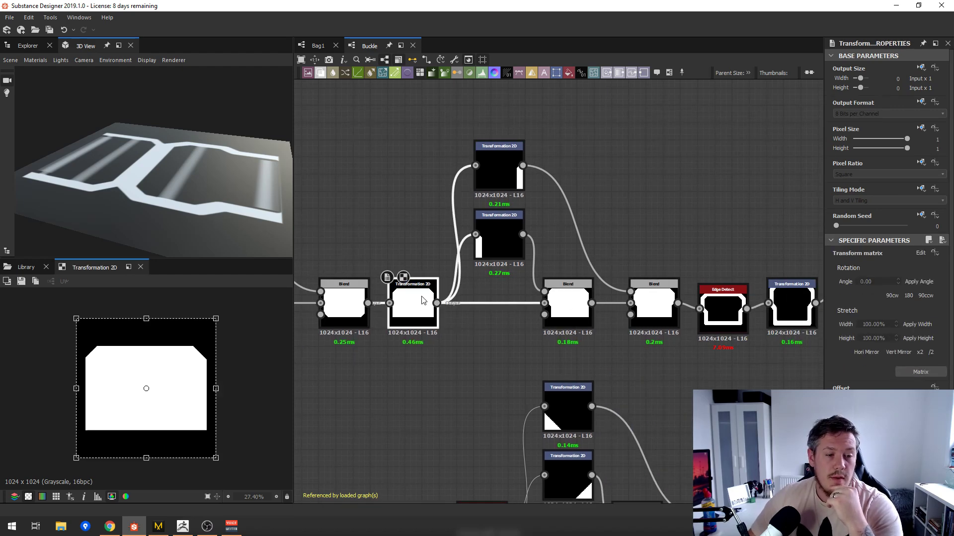
{"action": "double_click", "coordinate": [568, 304]}
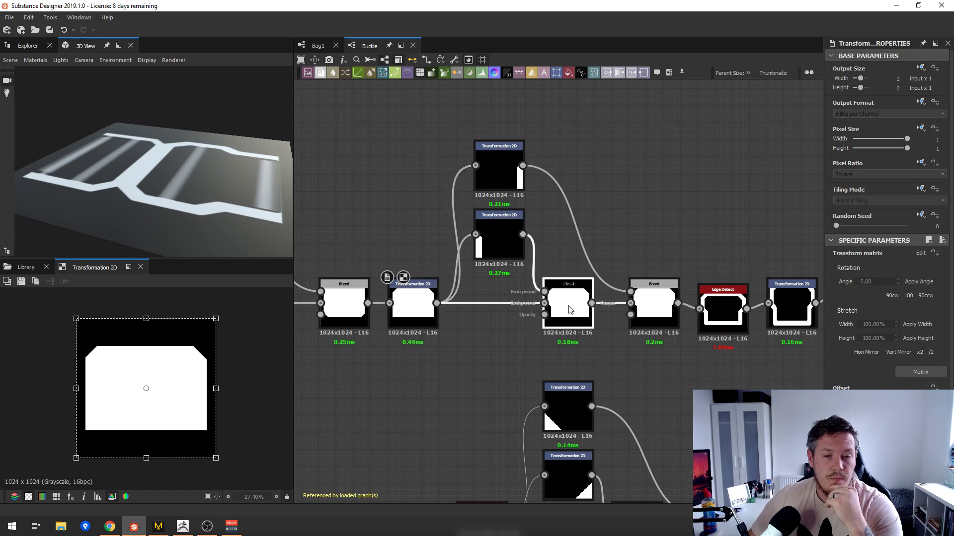
{"action": "double_click", "coordinate": [652, 317]}
{"action": "double_click", "coordinate": [723, 308]}
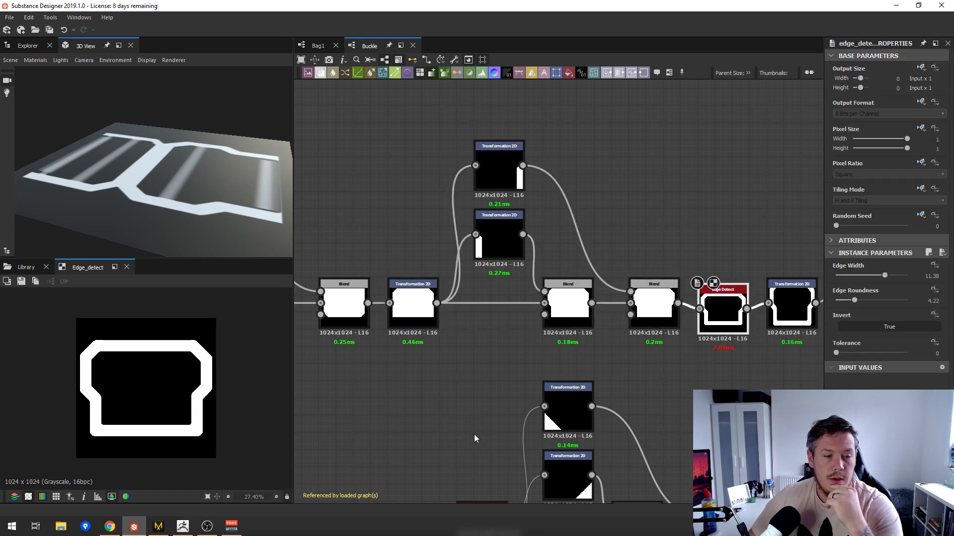
- Preview the Transformation 2D after the upper Edge Detect, the cropping Blend, and the Transformation 2D that shrinks and positions the frame
{"action": "scroll", "coordinate": [581, 282], "scroll_direction": "up", "scroll_amount": 1}
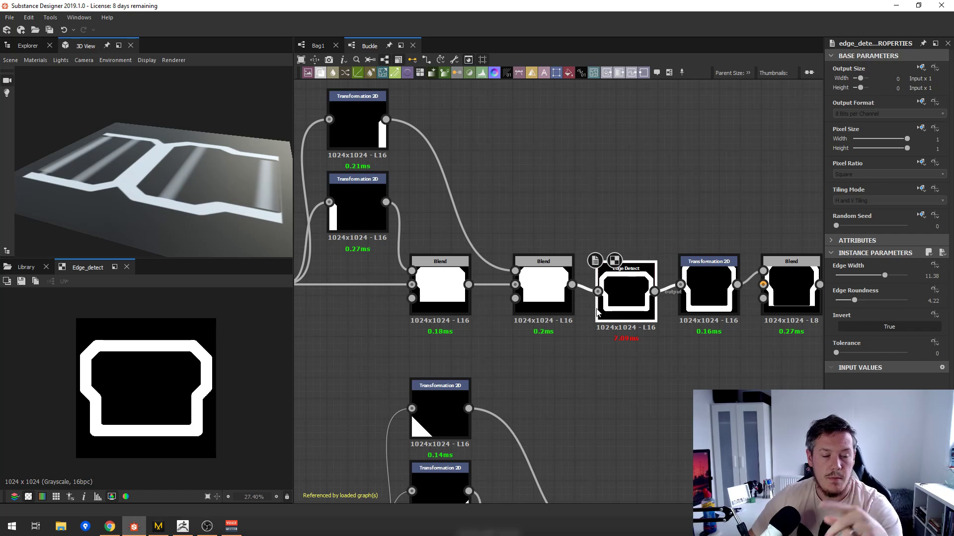
{"action": "scroll", "coordinate": [611, 298], "scroll_direction": "down", "scroll_amount": 2}
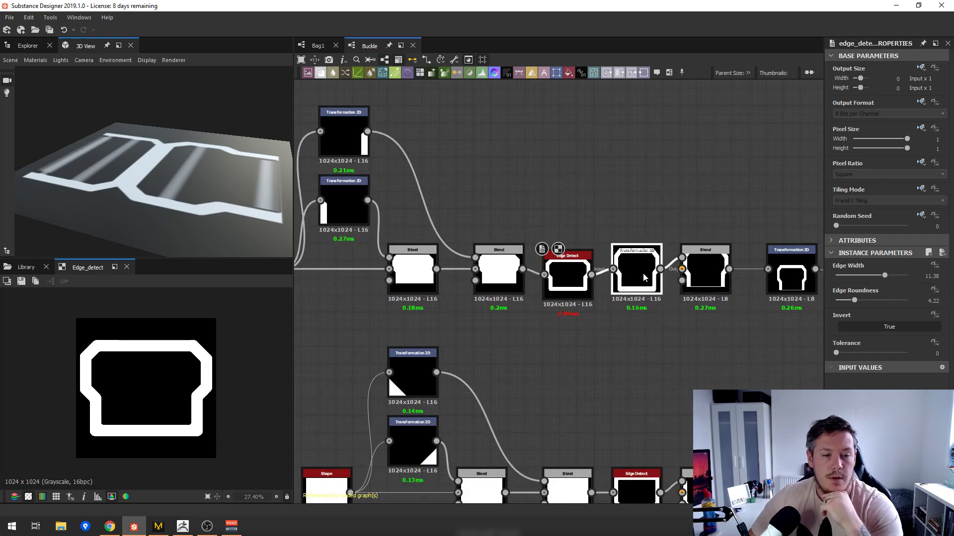
{"action": "double_click", "coordinate": [644, 277]}
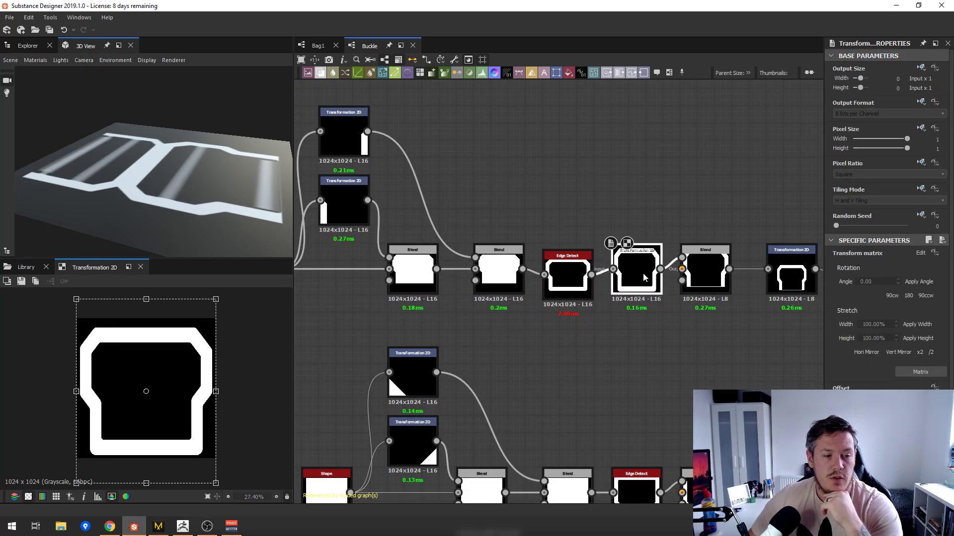
{"action": "double_click", "coordinate": [701, 277]}
{"action": "key", "text": "f"}
{"action": "double_click", "coordinate": [630, 277]}
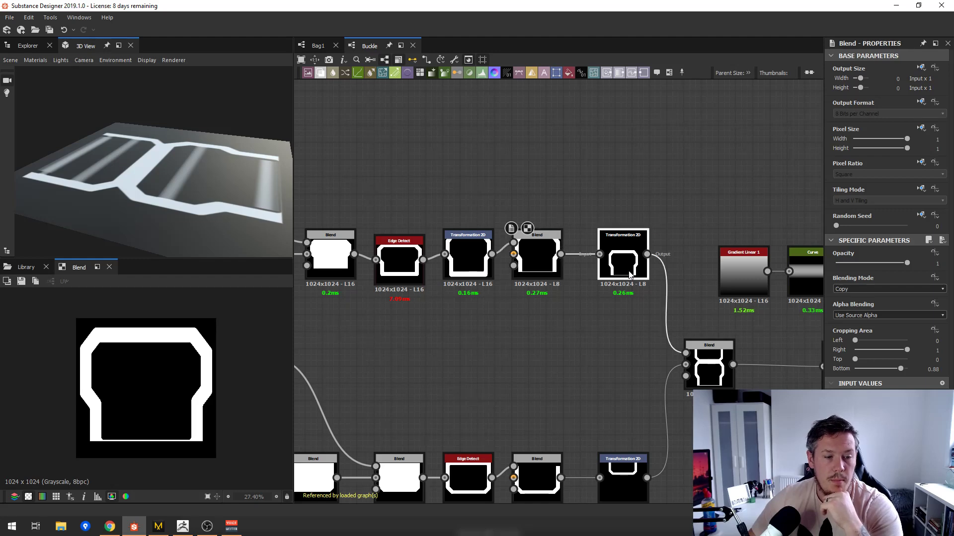
- Examine how the upper and lower frame chains merge into one Blend and continue through the Bevel and bar nodes
{"action": "scroll", "coordinate": [646, 273], "scroll_direction": "down", "scroll_amount": 4}
{"action": "scroll", "coordinate": [661, 268], "scroll_direction": "up", "scroll_amount": 1}
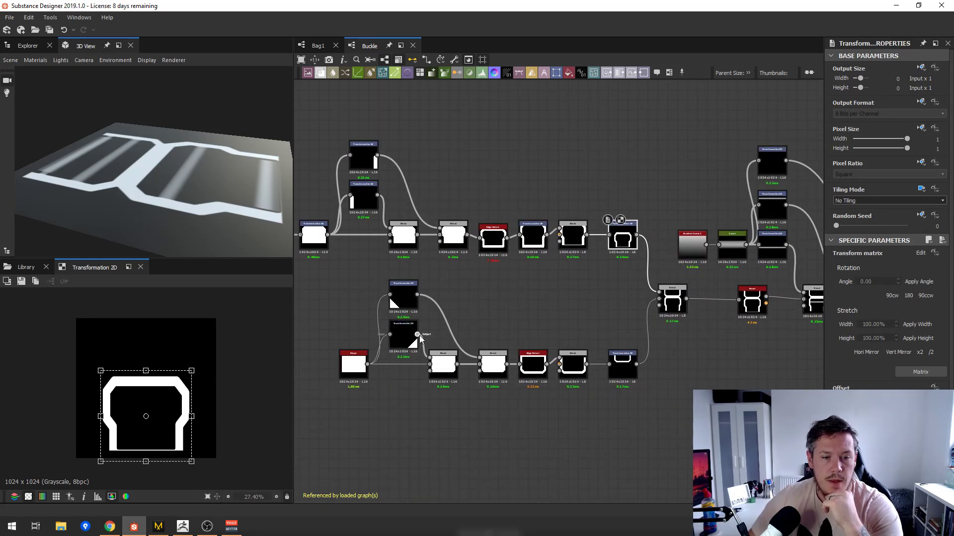
{"action": "scroll", "coordinate": [755, 303], "scroll_direction": "up", "scroll_amount": 6}
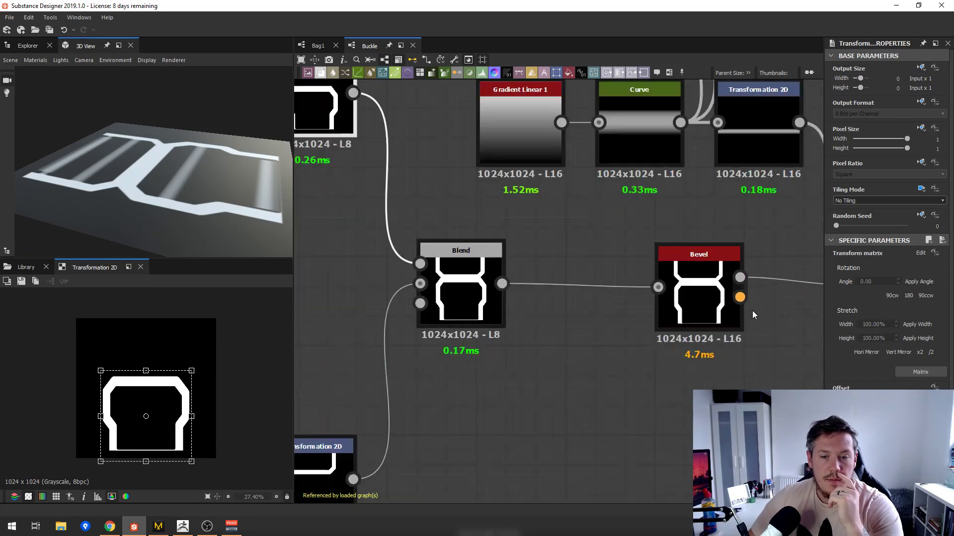
{"action": "middle_click_drag", "start_coordinate": [752, 311], "coordinate": [366, 325]}
{"action": "scroll", "coordinate": [373, 323], "scroll_direction": "down", "scroll_amount": 1}
{"action": "scroll", "coordinate": [485, 323], "scroll_direction": "down", "scroll_amount": 6}
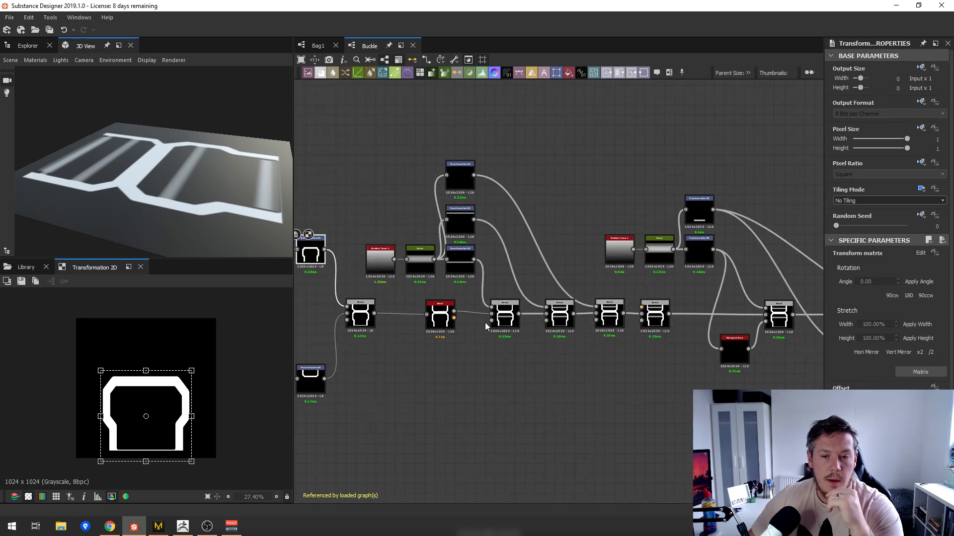
{"action": "middle_click_drag", "start_coordinate": [439, 327], "coordinate": [491, 317]}
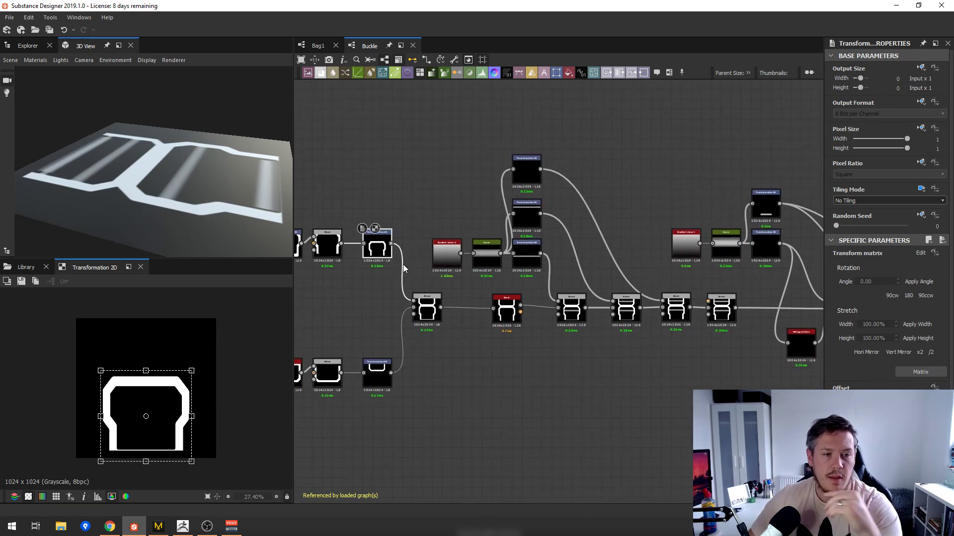
{"action": "middle_click_drag", "start_coordinate": [486, 261], "coordinate": [478, 254]}
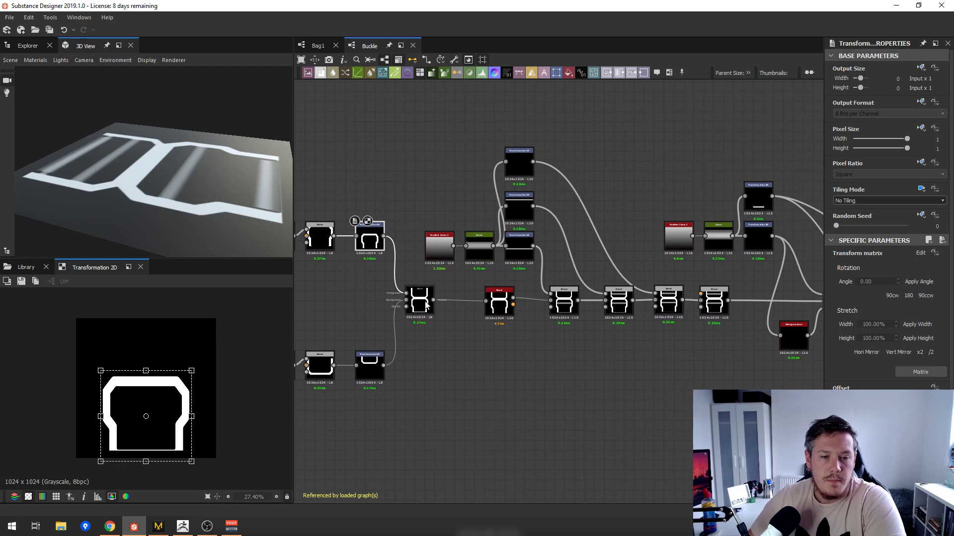
{"action": "middle_click_drag", "start_coordinate": [393, 295], "coordinate": [424, 318]}
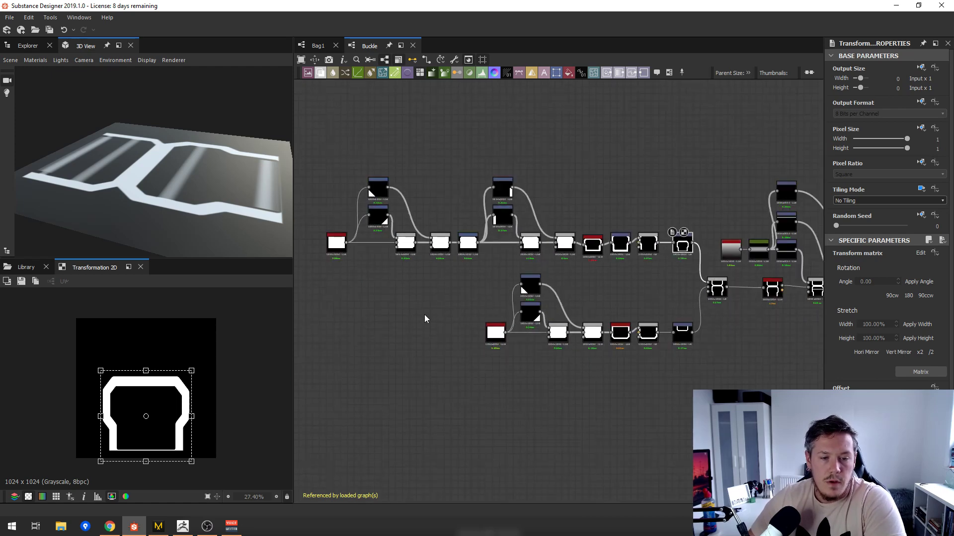
- Preview the lower chain's Edge Detect, cropping Blend and Transformation 2D, and the Blend combining both frame halves
{"action": "scroll", "coordinate": [592, 320], "scroll_direction": "up", "scroll_amount": 5}
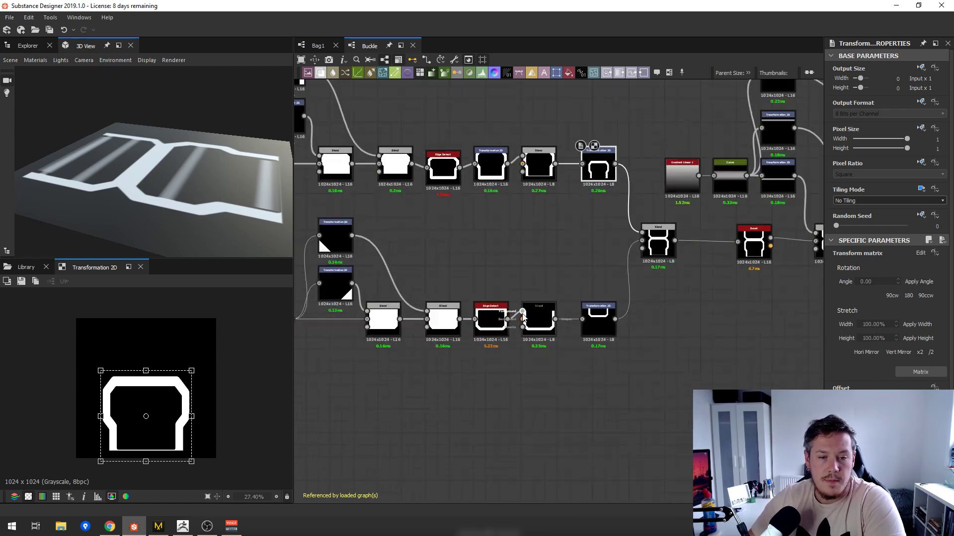
{"action": "double_click", "coordinate": [446, 324]}
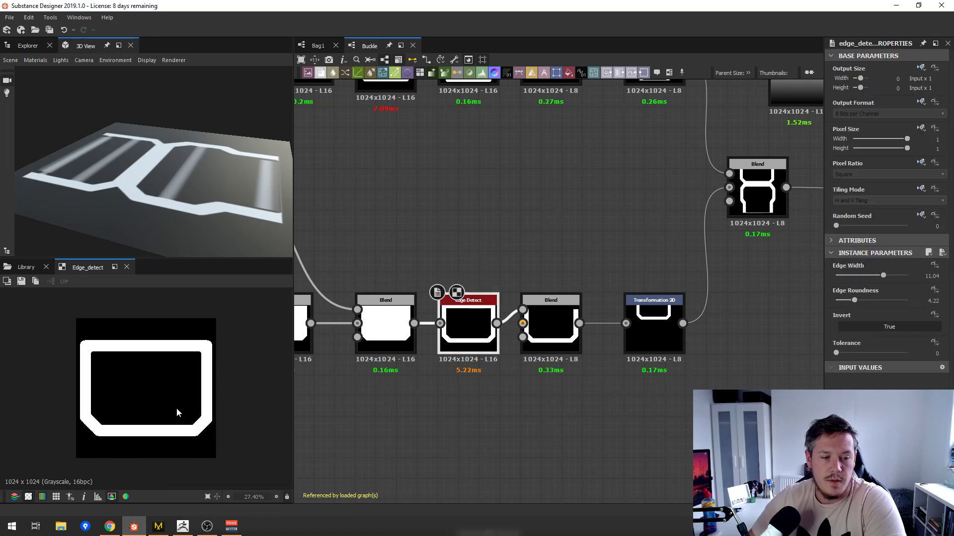
{"action": "double_click", "coordinate": [549, 328]}
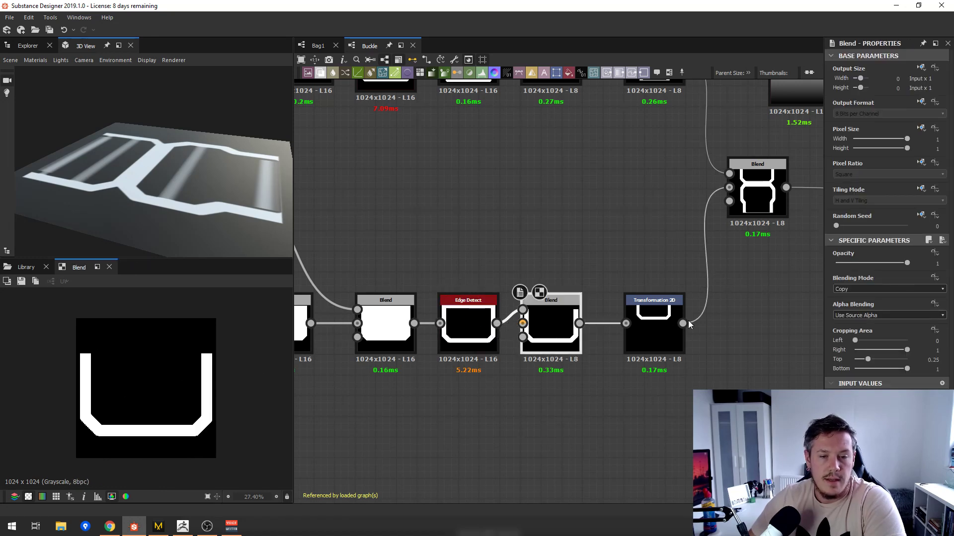
{"action": "double_click", "coordinate": [659, 320]}
{"action": "middle_click_drag", "start_coordinate": [750, 194], "coordinate": [607, 227]}
{"action": "scroll", "coordinate": [607, 227], "scroll_direction": "up", "scroll_amount": 1}
{"action": "double_click", "coordinate": [619, 233]}
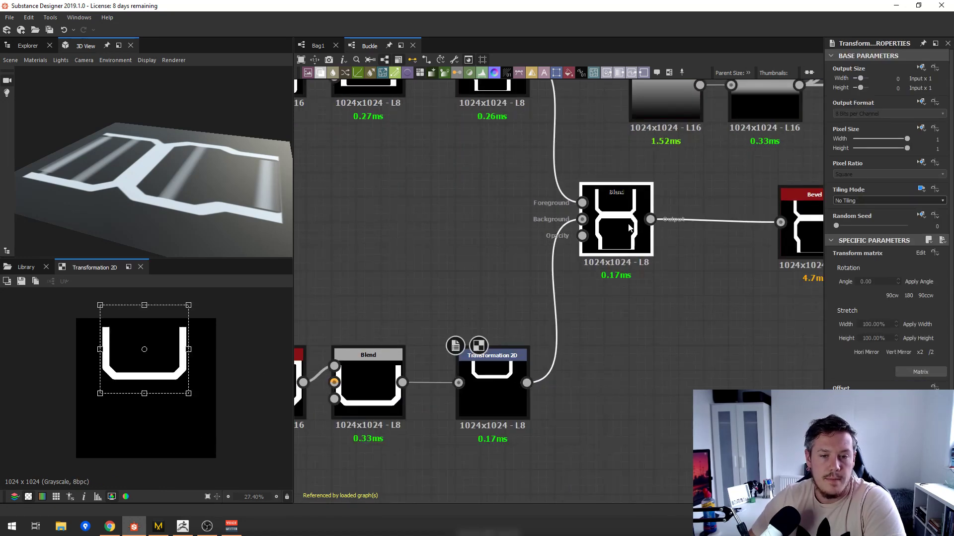
{"action": "scroll", "coordinate": [109, 379], "scroll_direction": "down", "scroll_amount": 3}
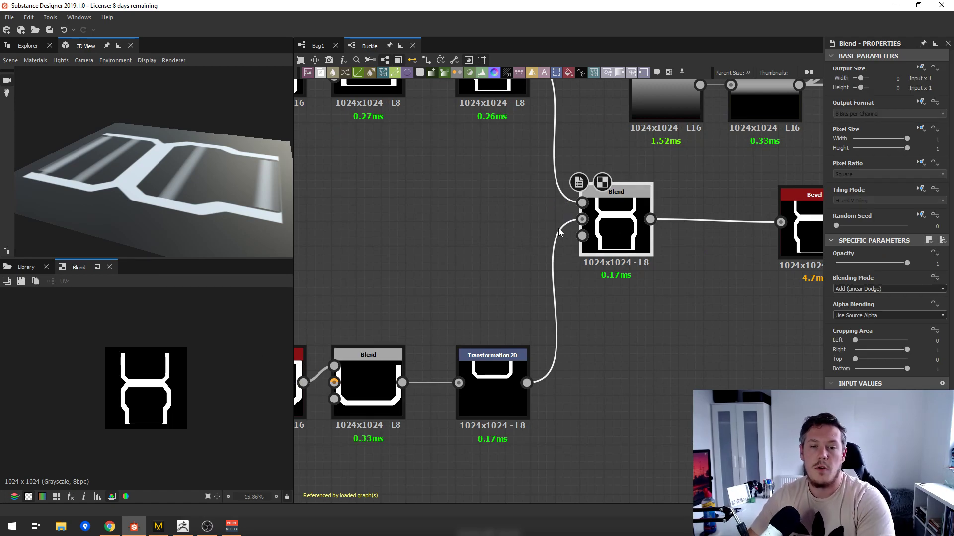
- Compare the Blend that adds the first bar after the Bevel with the Blend combining the two frame halves
{"action": "middle_click_drag", "start_coordinate": [701, 148], "coordinate": [573, 277]}
{"action": "scroll", "coordinate": [574, 276], "scroll_direction": "down", "scroll_amount": 1}
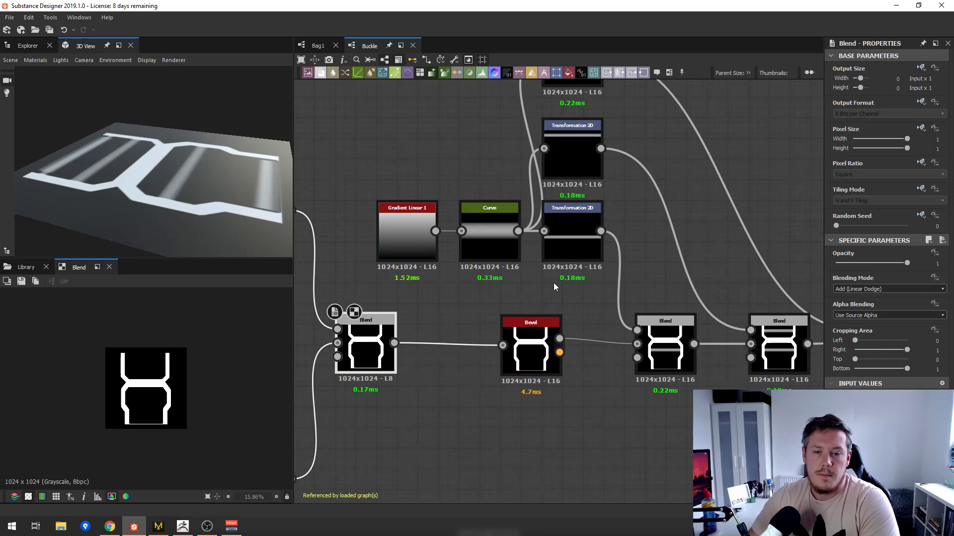
{"action": "left_click", "coordinate": [661, 328]}
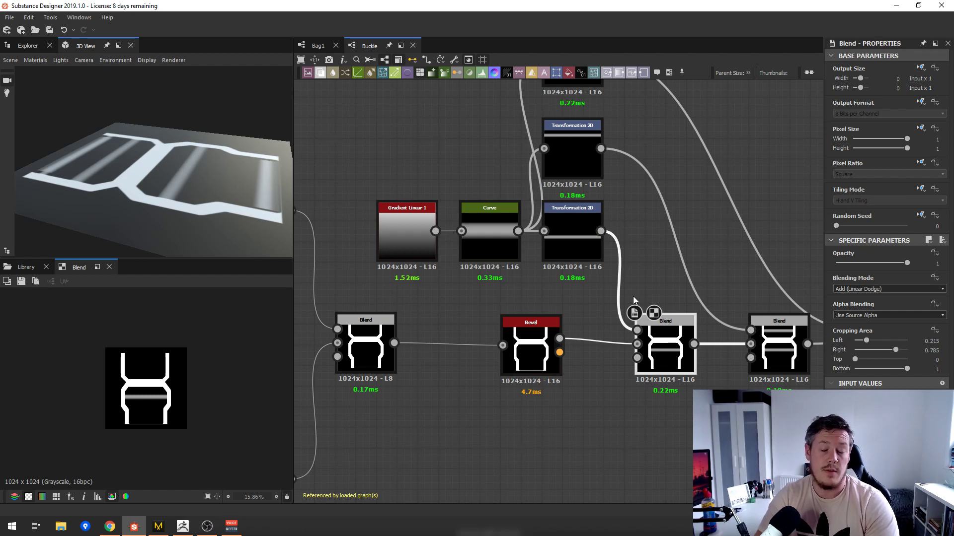
{"action": "middle_click_drag", "start_coordinate": [527, 291], "coordinate": [639, 237]}
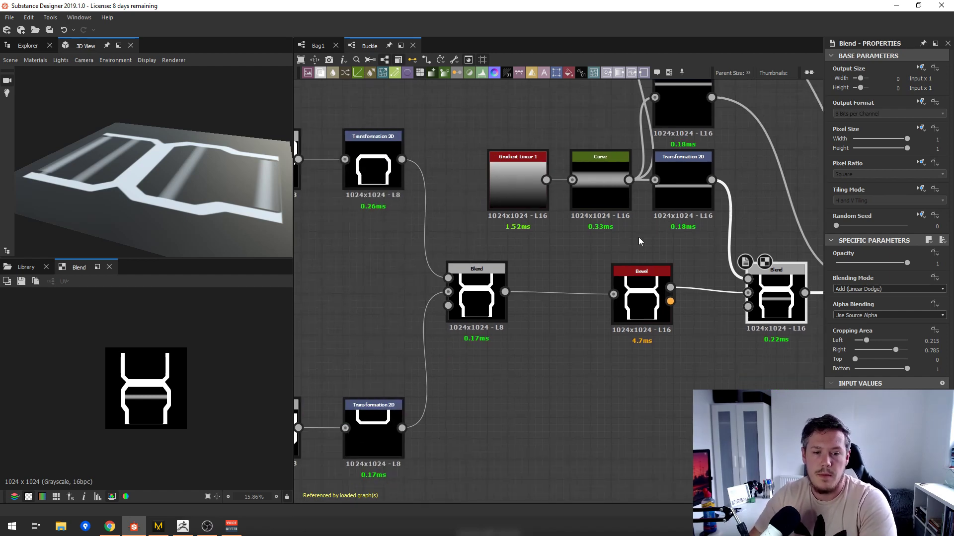
{"action": "left_click", "coordinate": [468, 295]}
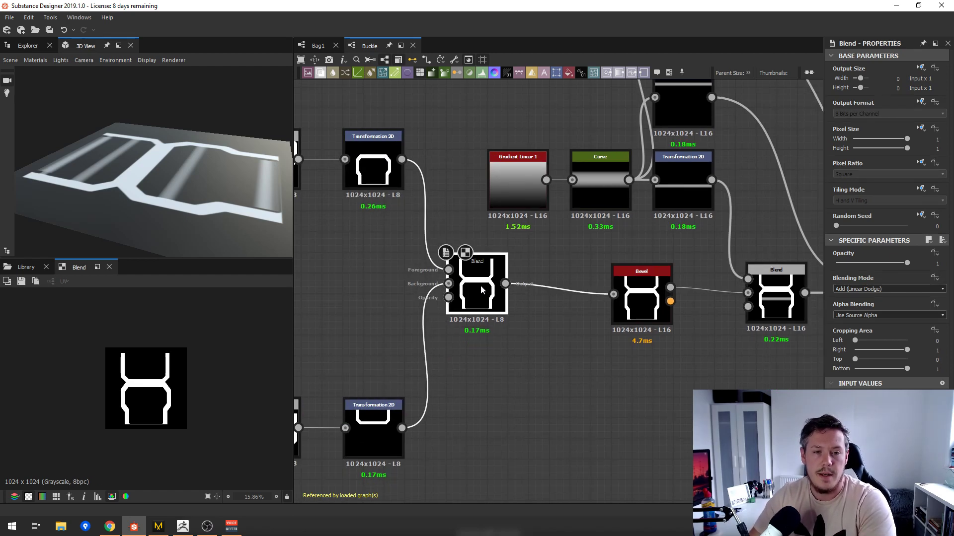
- Inspect the bar source nodes: Gradient Linear 1, the Curve, and the three Transformation 2D nodes that position each bar
{"action": "middle_click_drag", "start_coordinate": [680, 174], "coordinate": [495, 197]}
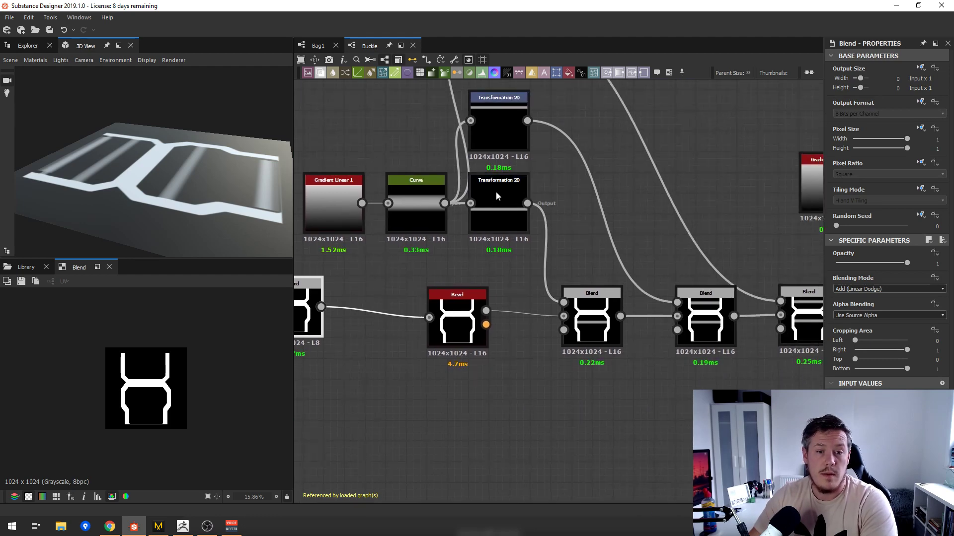
{"action": "left_click", "coordinate": [496, 196]}
{"action": "middle_click_drag", "start_coordinate": [543, 216], "coordinate": [635, 237]}
{"action": "scroll", "coordinate": [635, 237], "scroll_direction": "down", "scroll_amount": 2}
{"action": "middle_click_drag", "start_coordinate": [542, 171], "coordinate": [535, 186]}
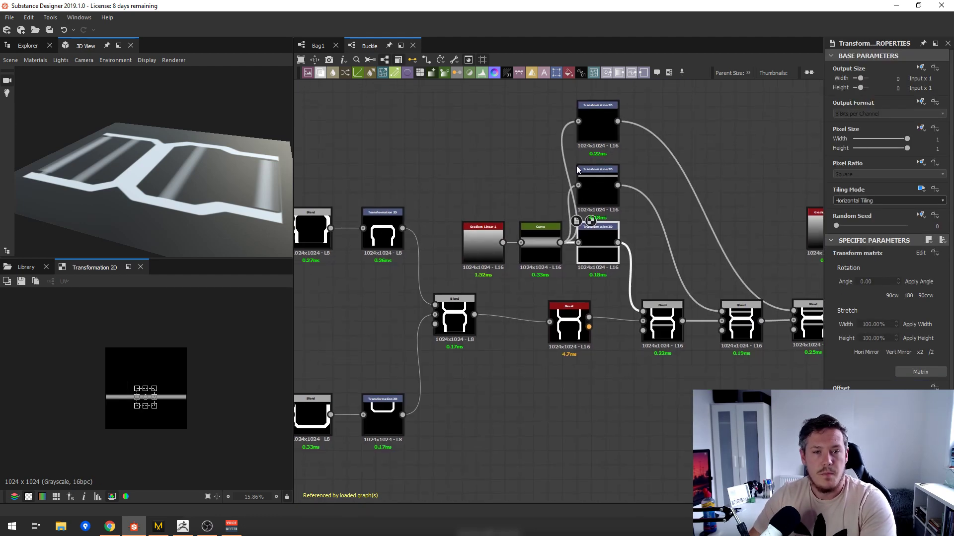
{"action": "left_click", "coordinate": [487, 248]}
{"action": "left_click", "coordinate": [544, 243]}
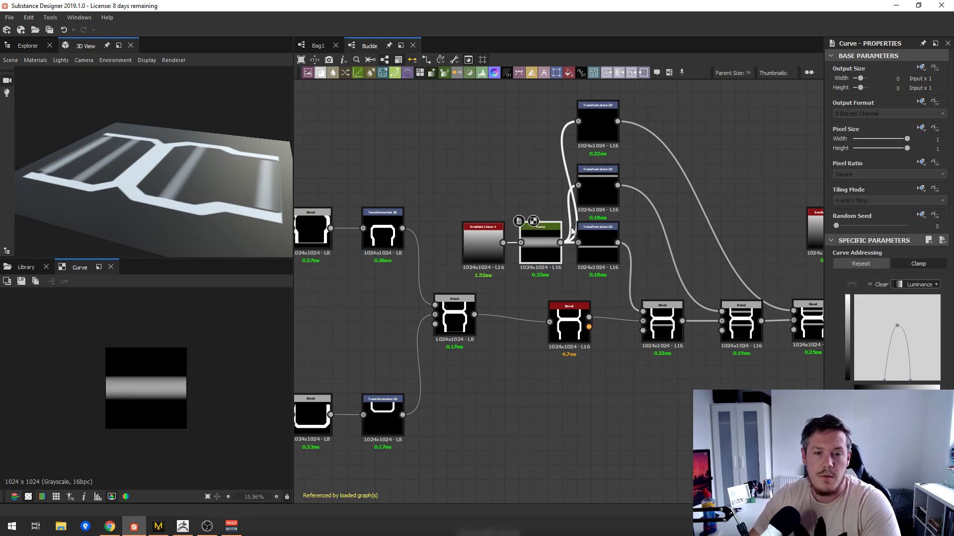
{"action": "left_click", "coordinate": [597, 180]}
{"action": "left_click", "coordinate": [600, 139]}
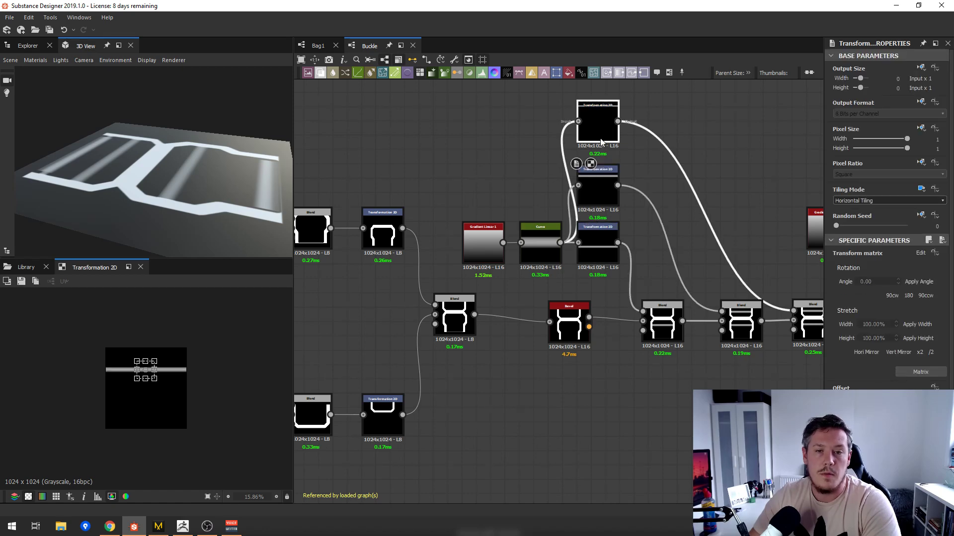
- Preview the successive Blend nodes that add the remaining bars from the first gradient to the beveled frame
{"action": "middle_click_drag", "start_coordinate": [604, 207], "coordinate": [492, 176]}
{"action": "middle_click_drag", "start_coordinate": [616, 260], "coordinate": [512, 267]}
{"action": "left_click", "coordinate": [535, 296]}
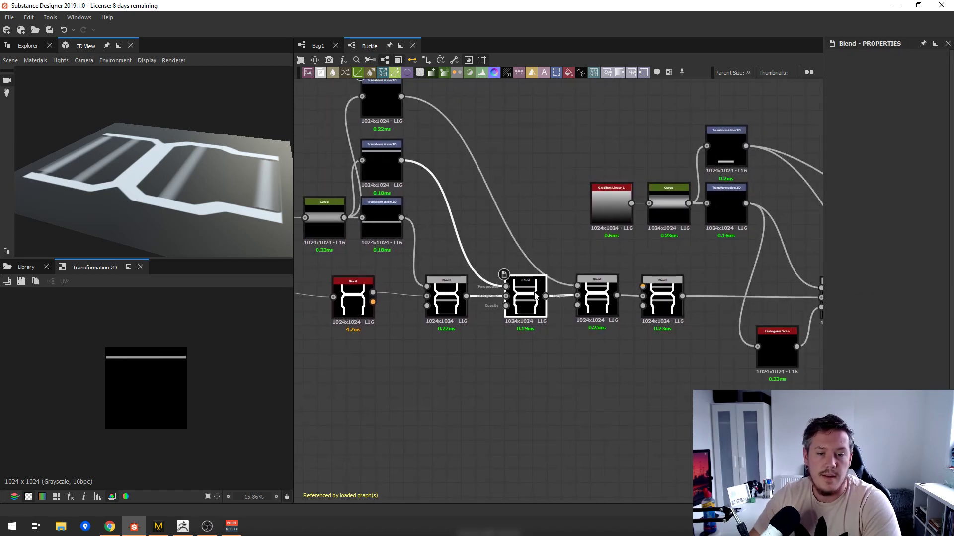
{"action": "left_click", "coordinate": [671, 307]}
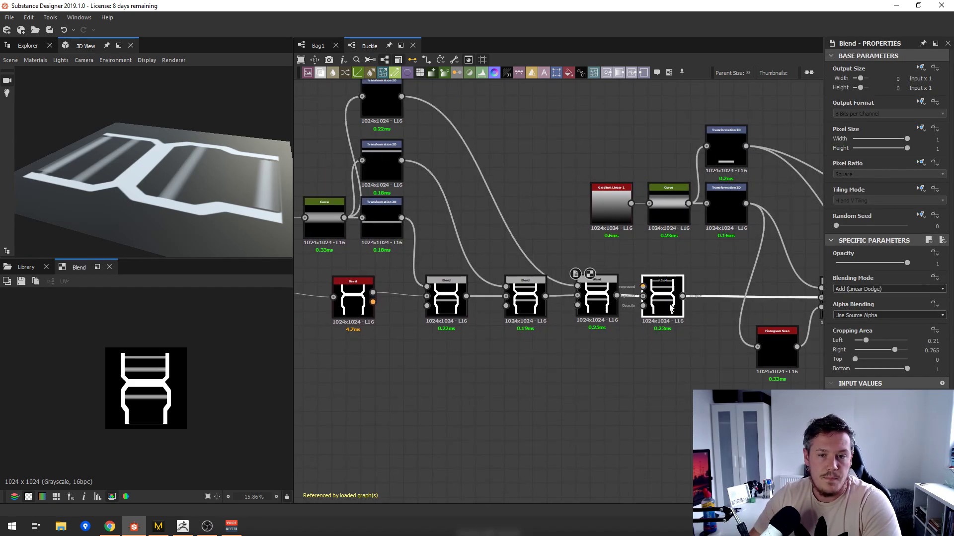
- Preview the two Histogram Scan masks and the Blends that use them to place the end bars on the frame
{"action": "middle_click_drag", "start_coordinate": [710, 298], "coordinate": [510, 218]}
{"action": "middle_click_drag", "start_coordinate": [651, 277], "coordinate": [483, 291]}
{"action": "left_click", "coordinate": [602, 284]}
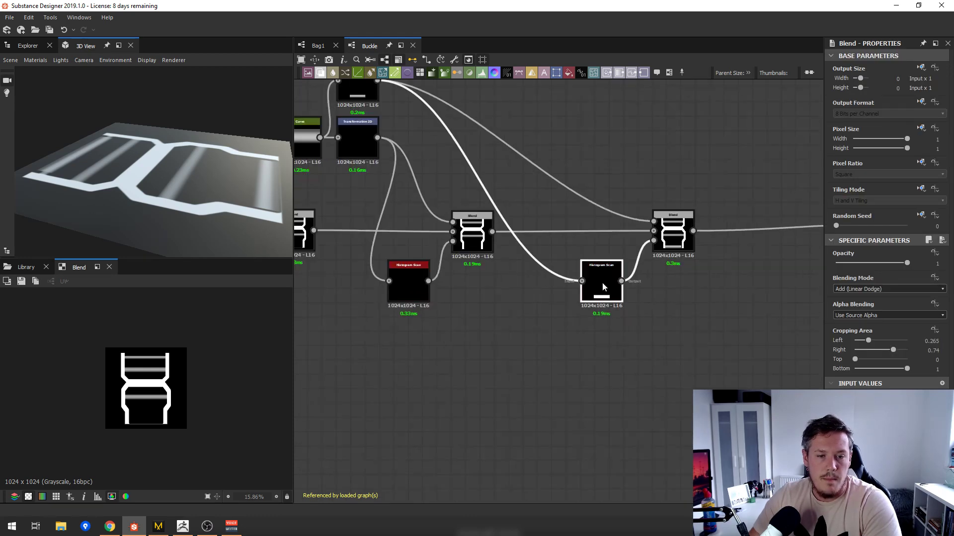
{"action": "left_click", "coordinate": [408, 288]}
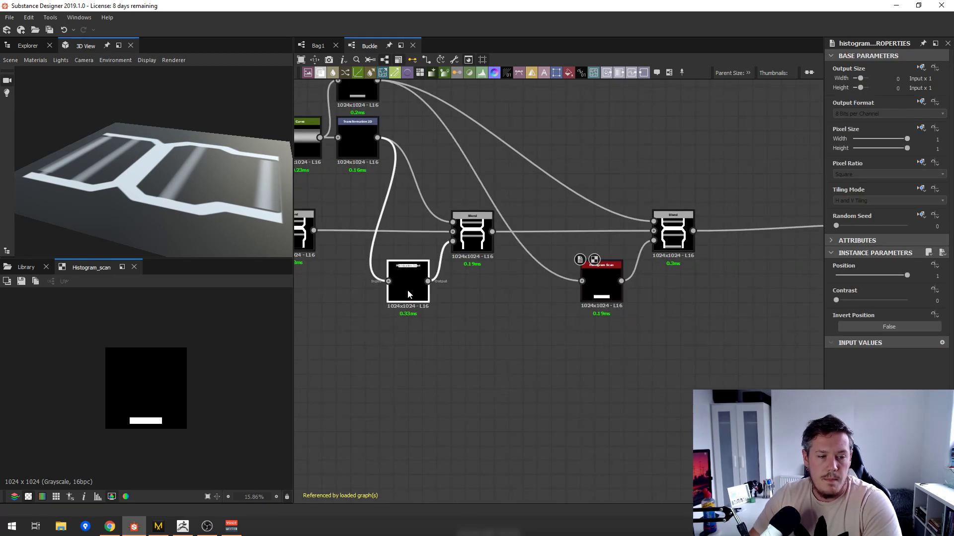
{"action": "left_click", "coordinate": [480, 237]}
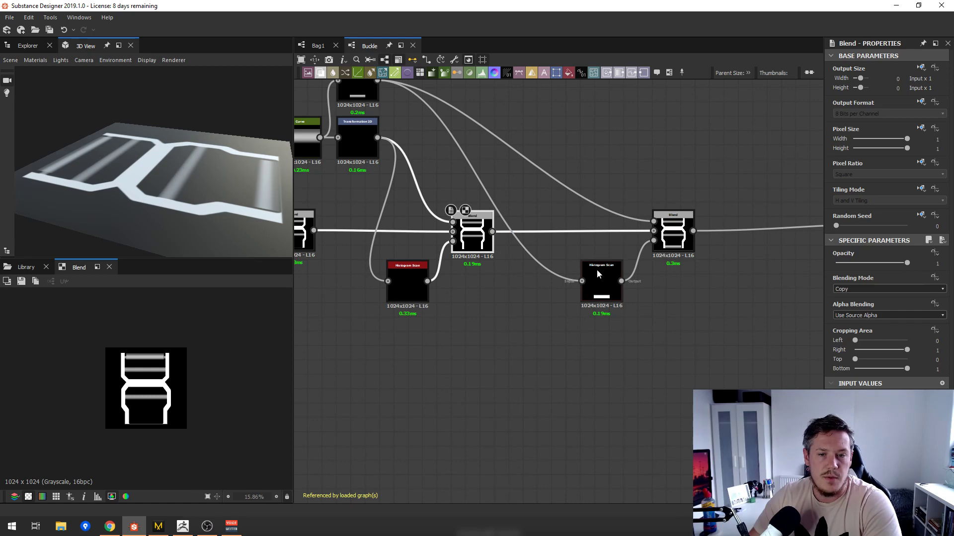
{"action": "left_click", "coordinate": [671, 234]}
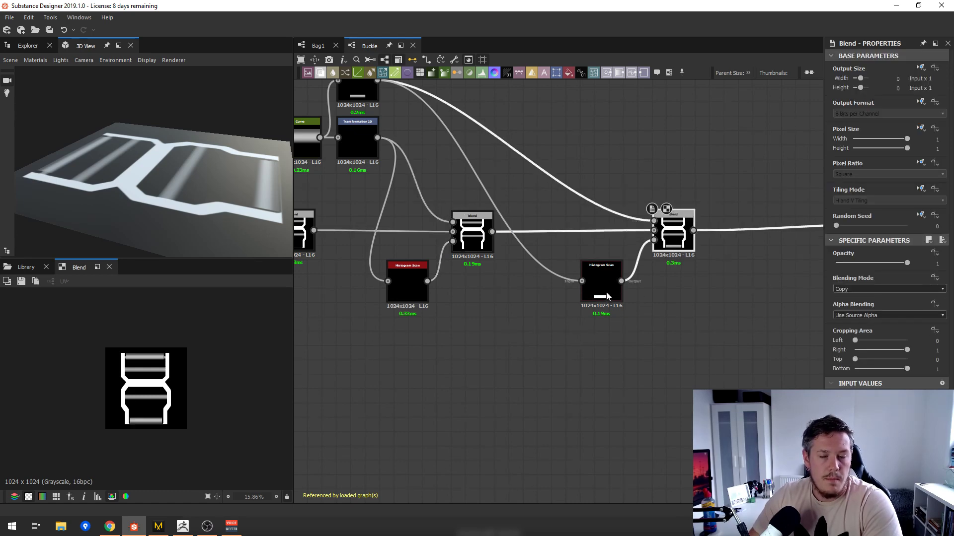
- Look over the Buckle graph's full node chain from frame shapes to output and return to the Bag1 graph
{"action": "scroll", "coordinate": [671, 226], "scroll_direction": "down", "scroll_amount": 3}
{"action": "middle_click_drag", "start_coordinate": [670, 226], "coordinate": [611, 148]}
{"action": "middle_click_drag", "start_coordinate": [542, 251], "coordinate": [626, 309]}
{"action": "scroll", "coordinate": [656, 300], "scroll_direction": "down", "scroll_amount": 2}
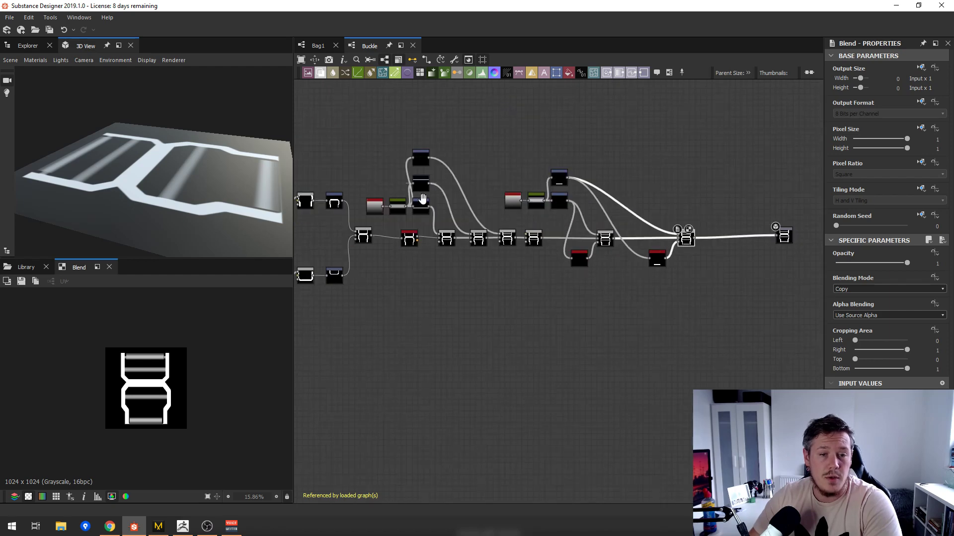
{"action": "middle_click_drag", "start_coordinate": [422, 198], "coordinate": [545, 210]}
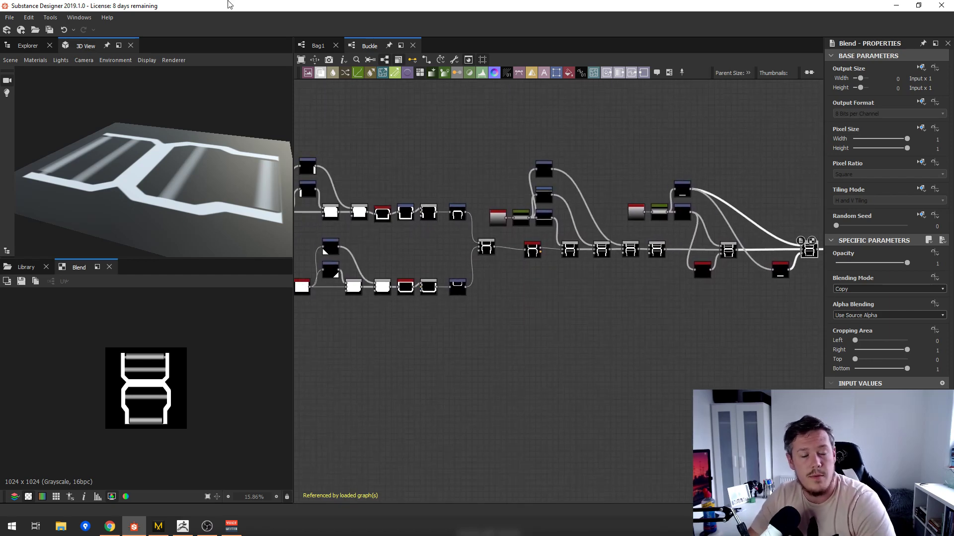
{"action": "left_click", "coordinate": [320, 45]}
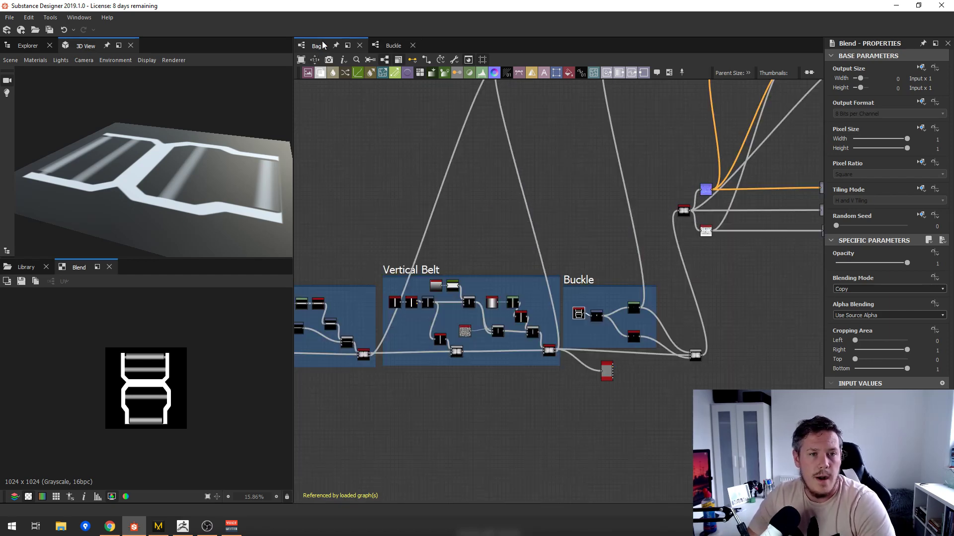
- Preview the Transformation 2D and Histogram Scan nodes inside the Buckle frame and examine the scaled-down buckle mask closely
{"action": "scroll", "coordinate": [546, 204], "scroll_direction": "down", "scroll_amount": 2}
{"action": "middle_click_drag", "start_coordinate": [561, 182], "coordinate": [611, 246]}
{"action": "scroll", "coordinate": [624, 272], "scroll_direction": "up", "scroll_amount": 8}
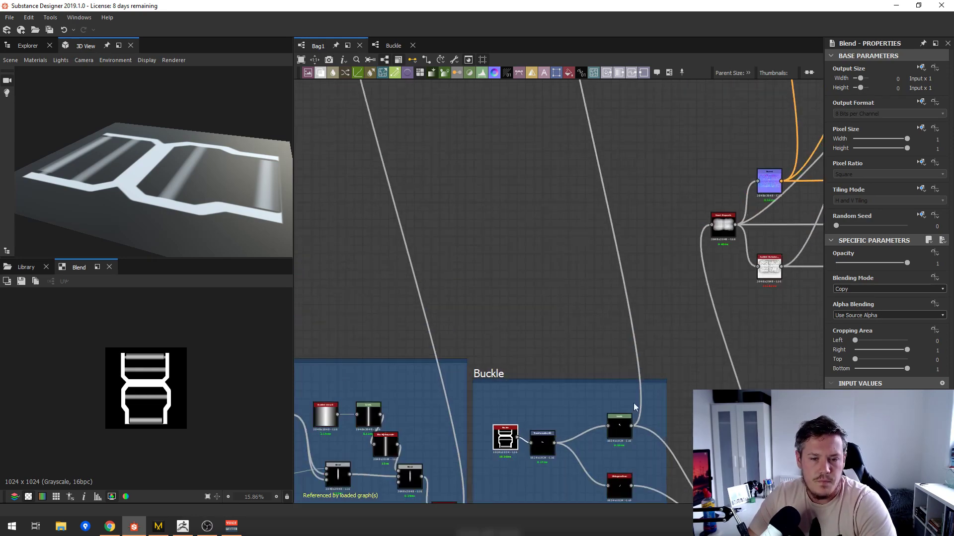
{"action": "middle_click_drag", "start_coordinate": [603, 479], "coordinate": [611, 215]}
{"action": "scroll", "coordinate": [605, 395], "scroll_direction": "up", "scroll_amount": 3}
{"action": "double_click", "coordinate": [496, 136]}
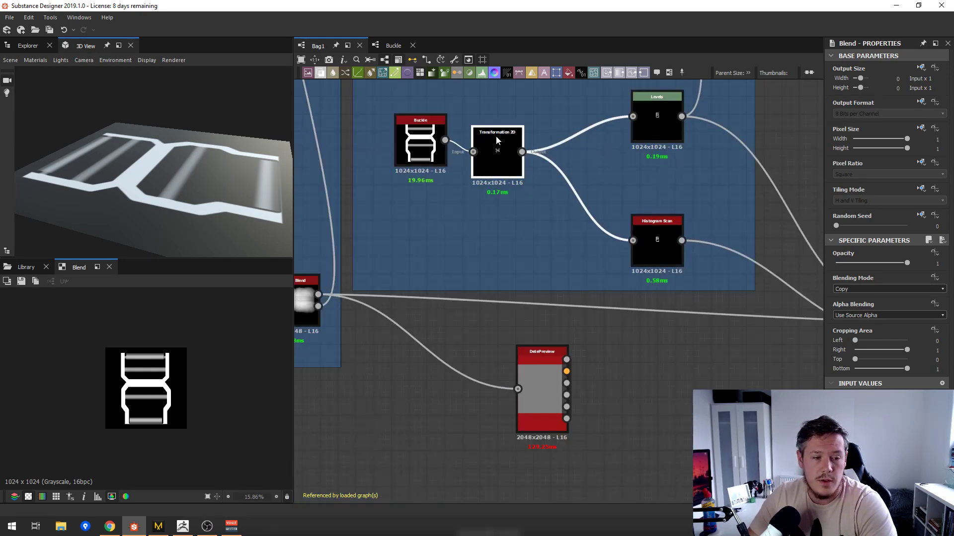
{"action": "middle_click_drag", "start_coordinate": [687, 198], "coordinate": [580, 211]}
{"action": "double_click", "coordinate": [559, 125]}
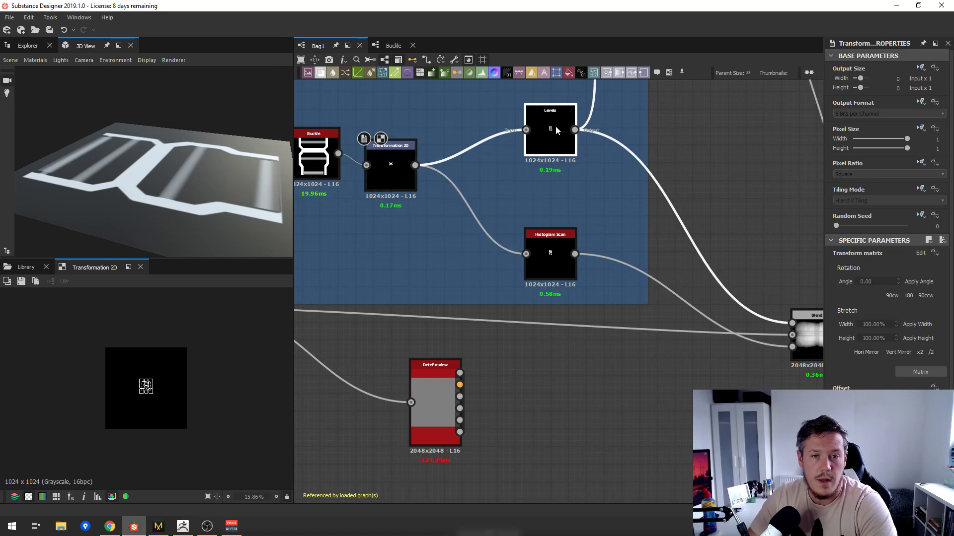
{"action": "double_click", "coordinate": [553, 244]}
{"action": "scroll", "coordinate": [351, 289], "scroll_direction": "up", "scroll_amount": 1}
{"action": "scroll", "coordinate": [141, 382], "scroll_direction": "up", "scroll_amount": 15}
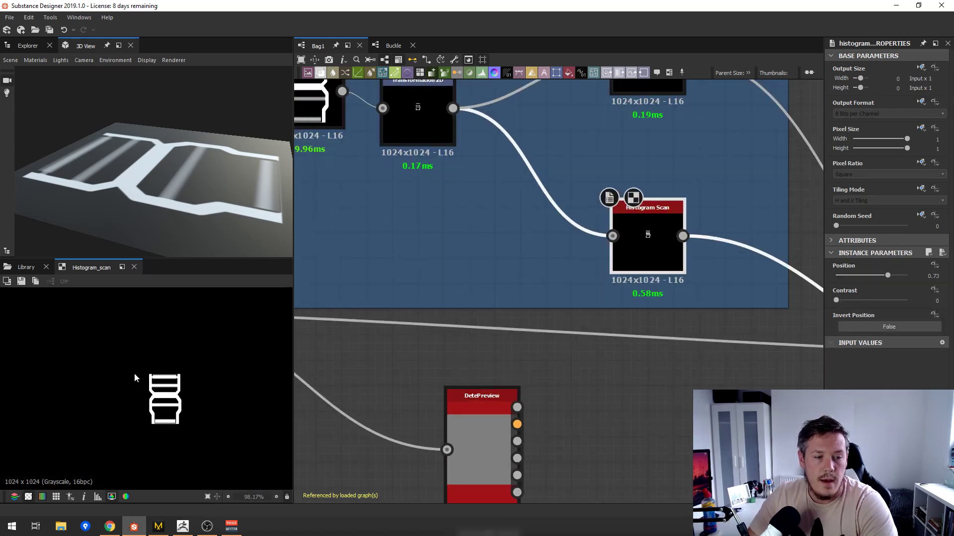
- Preview the Blend that places the buckle on the bag height using the Histogram Scan mask
{"action": "scroll", "coordinate": [685, 234], "scroll_direction": "down", "scroll_amount": 5}
{"action": "middle_click_drag", "start_coordinate": [817, 277], "coordinate": [690, 287]}
{"action": "scroll", "coordinate": [694, 287], "scroll_direction": "up", "scroll_amount": 4}
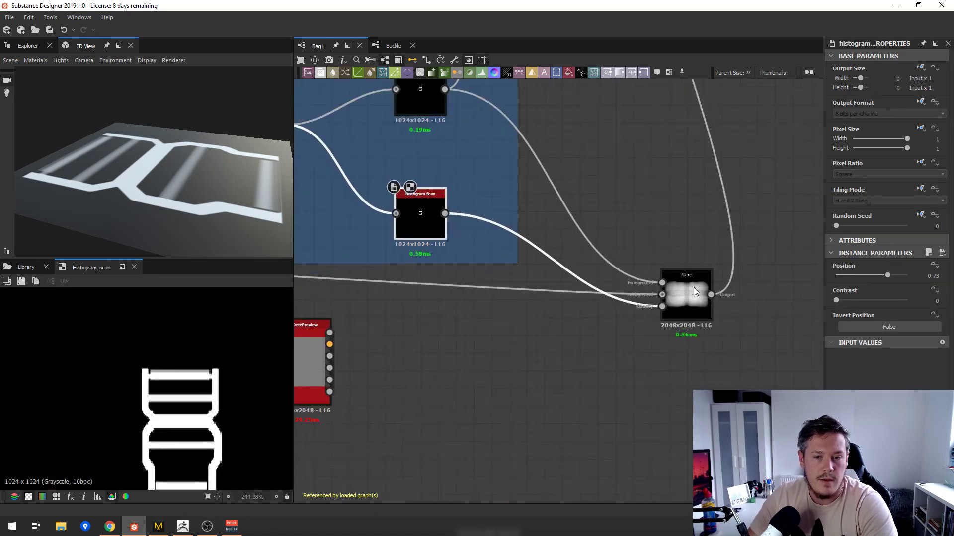
{"action": "scroll", "coordinate": [660, 284], "scroll_direction": "down", "scroll_amount": 3}
{"action": "double_click", "coordinate": [678, 303]}
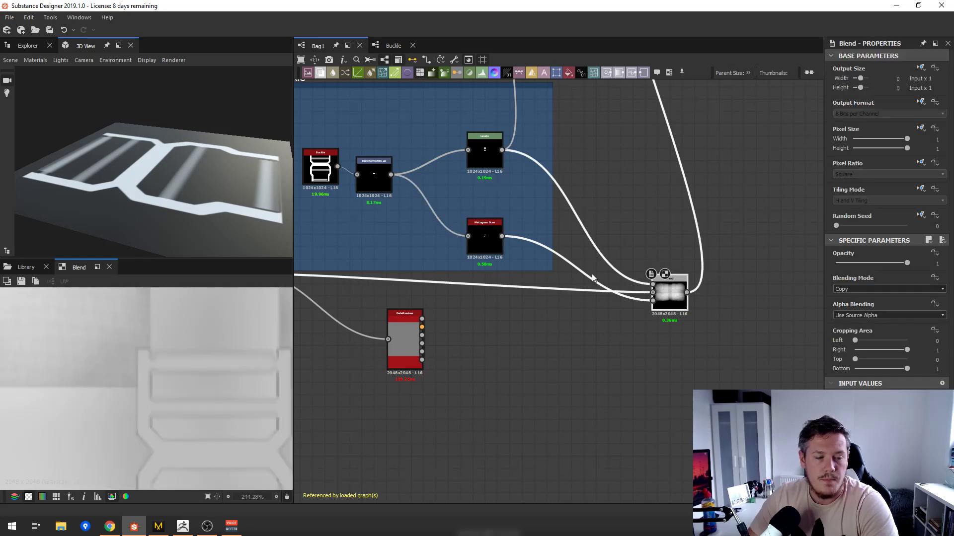
- Move the DetePreview node beyond the final buckle Blend and connect that Blend's output to it
{"action": "scroll", "coordinate": [593, 281], "scroll_direction": "down", "scroll_amount": 4}
{"action": "left_click_drag", "start_coordinate": [499, 297], "coordinate": [712, 297]}
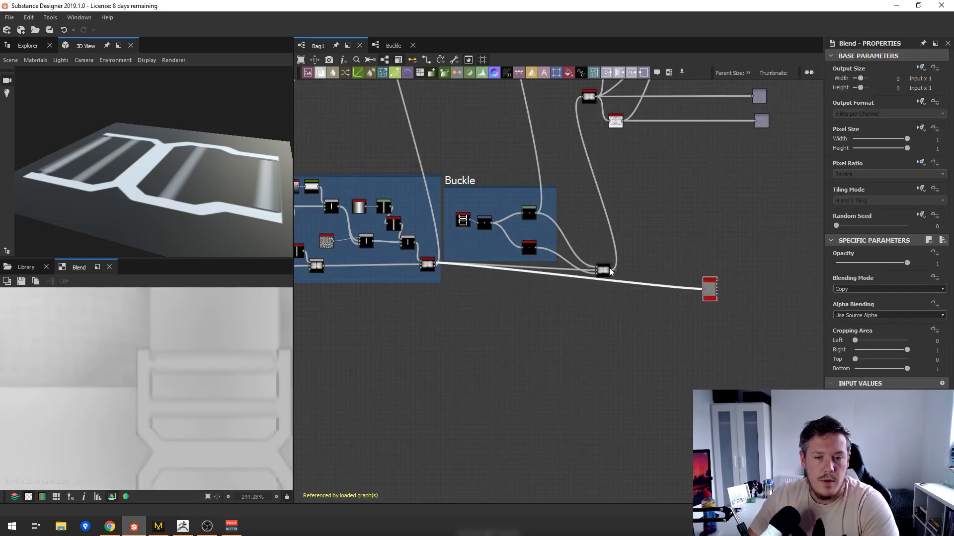
{"action": "left_click_drag", "start_coordinate": [639, 276], "coordinate": [711, 287]}
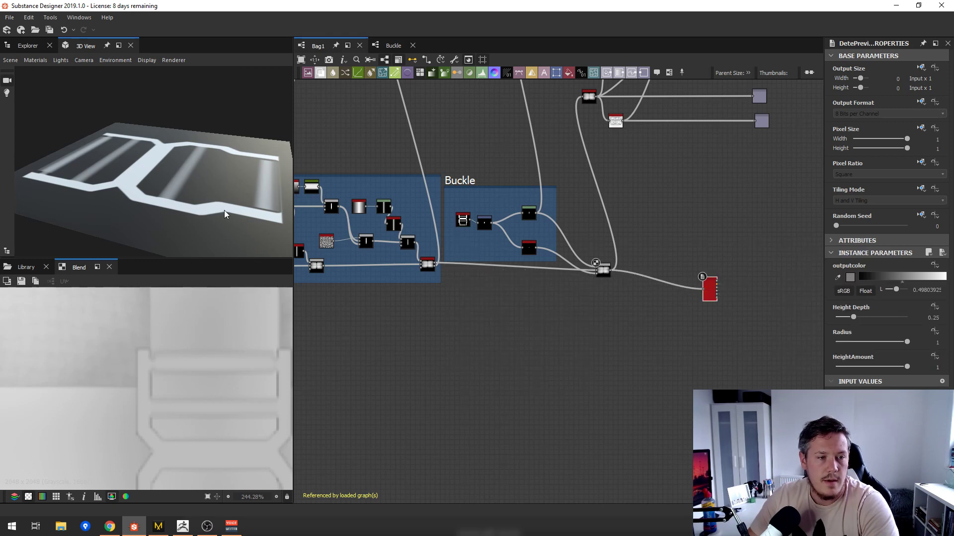
- Show the Bag1 graph's outputs in the 3D view and frame the buckle where the two belts cross
{"action": "right_click", "coordinate": [598, 318]}
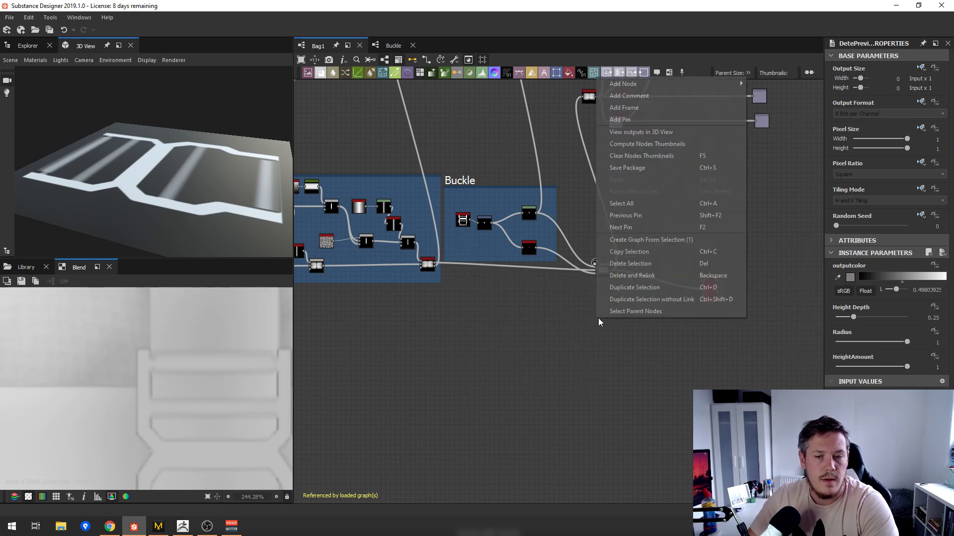
{"action": "left_click", "coordinate": [640, 134]}
{"action": "left_click_drag", "start_coordinate": [260, 132], "coordinate": [183, 185]}
{"action": "scroll", "coordinate": [162, 143], "scroll_direction": "up", "scroll_amount": 5}
{"action": "left_click_drag", "start_coordinate": [163, 140], "coordinate": [485, 121]}
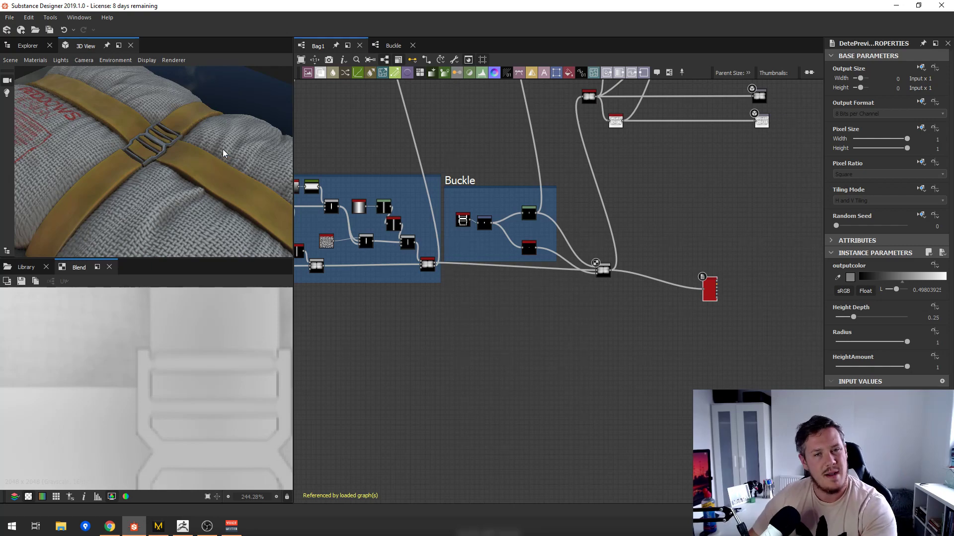
{"action": "left_click_drag", "start_coordinate": [213, 149], "coordinate": [255, 216]}
- Examine the buckle on the crossed belts in the 3D view and the Buckle node's shape in the graph
{"action": "scroll", "coordinate": [514, 246], "scroll_direction": "down", "scroll_amount": 5}
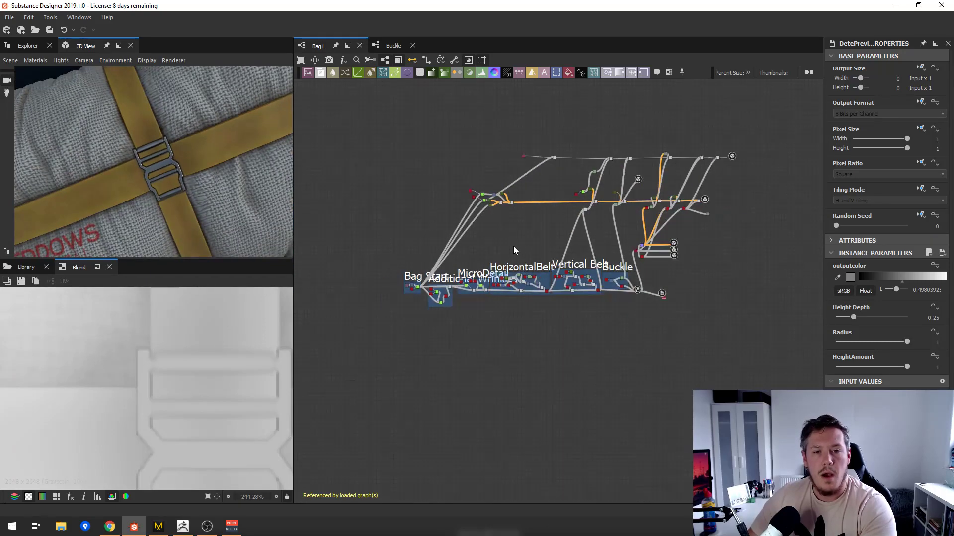
{"action": "left_click_drag", "start_coordinate": [195, 187], "coordinate": [149, 148]}
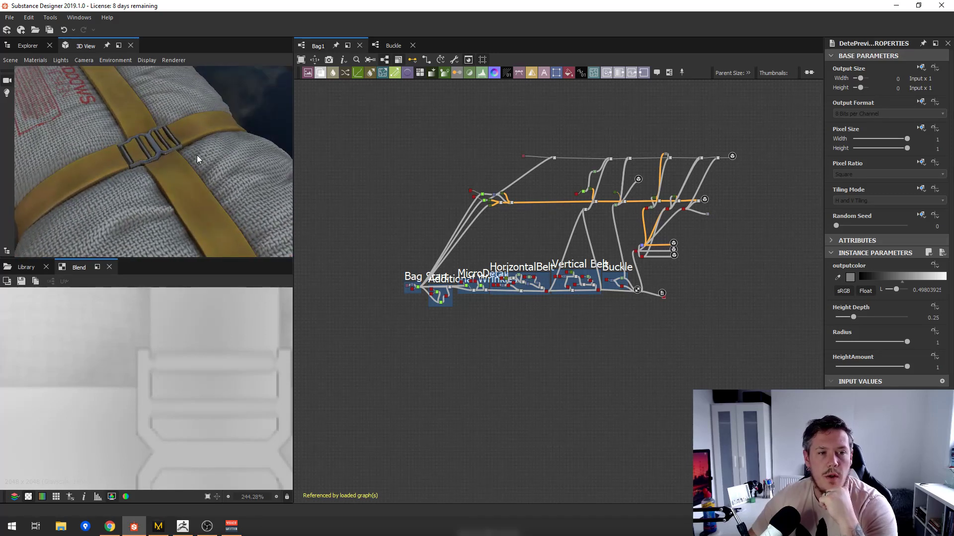
{"action": "scroll", "coordinate": [652, 237], "scroll_direction": "up", "scroll_amount": 5}
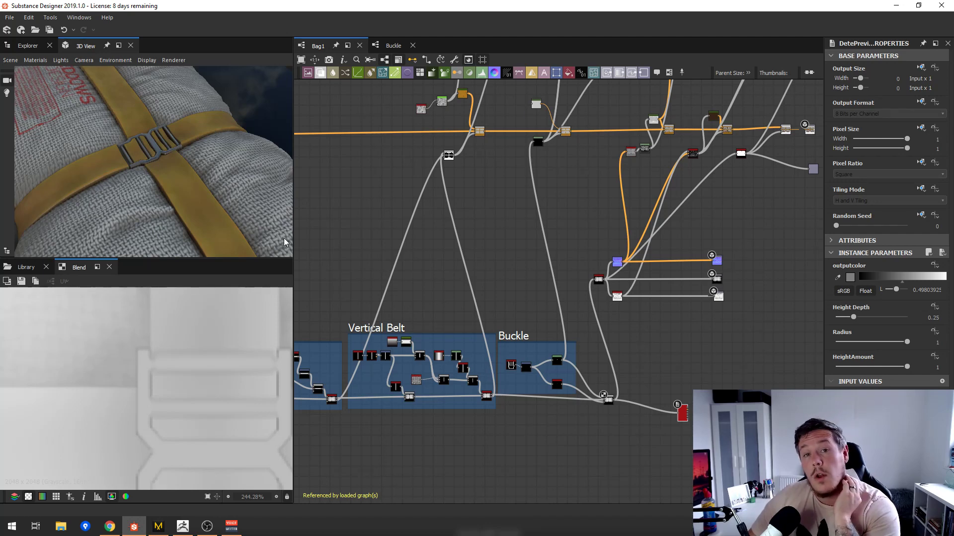
{"action": "scroll", "coordinate": [141, 149], "scroll_direction": "up", "scroll_amount": 3}
{"action": "scroll", "coordinate": [142, 149], "scroll_direction": "down", "scroll_amount": 2}
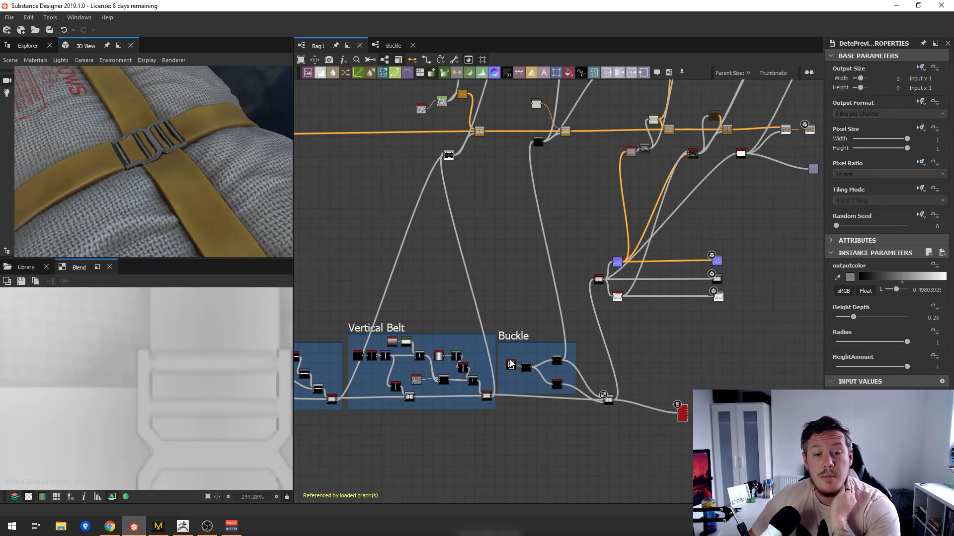
{"action": "scroll", "coordinate": [511, 364], "scroll_direction": "up", "scroll_amount": 8}
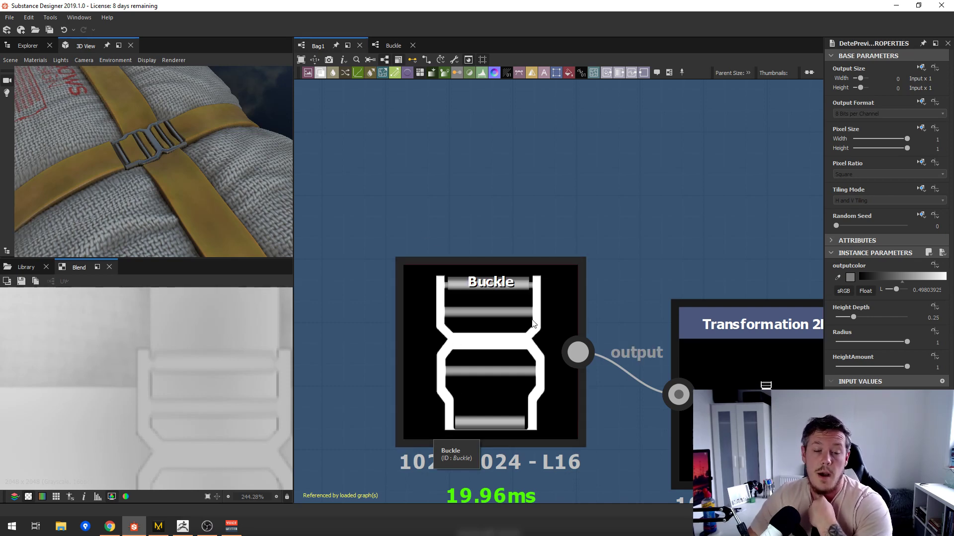
{"action": "scroll", "coordinate": [536, 336], "scroll_direction": "down", "scroll_amount": 8}
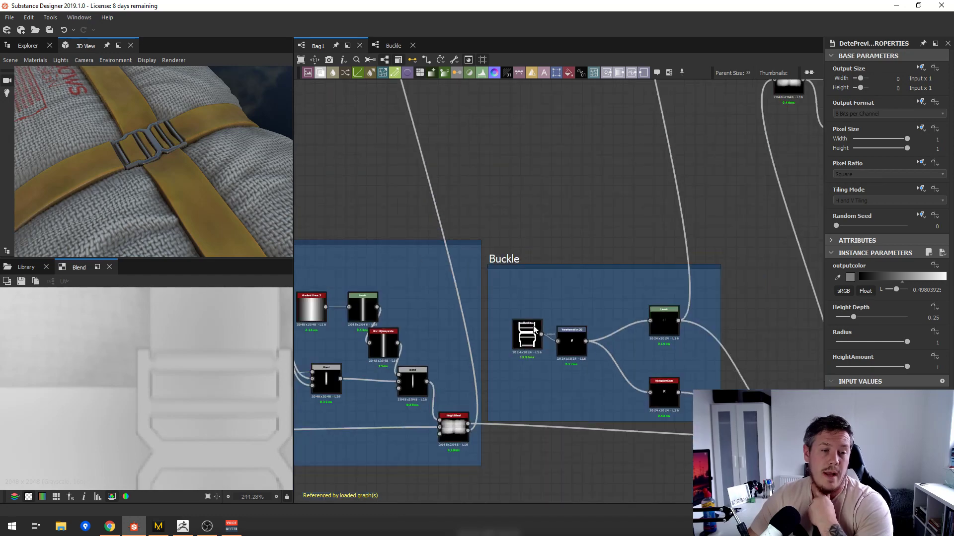
{"action": "scroll", "coordinate": [534, 328], "scroll_direction": "down", "scroll_amount": 5}
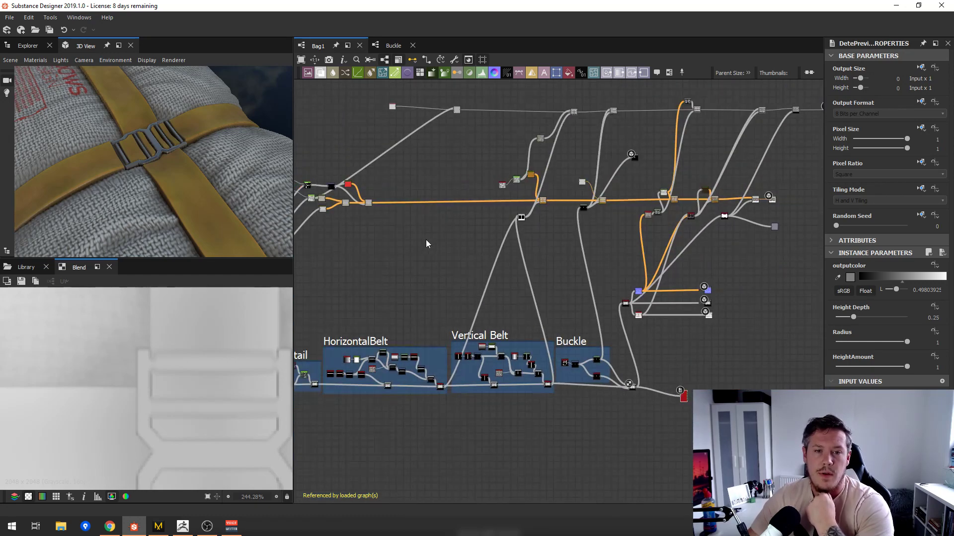
- Preview the Invert Grayscale, Normal and ambient occlusion nodes that feed the height, normal and AO outputs
{"action": "middle_click_drag", "start_coordinate": [425, 243], "coordinate": [524, 250]}
{"action": "middle_click_drag", "start_coordinate": [639, 253], "coordinate": [540, 231]}
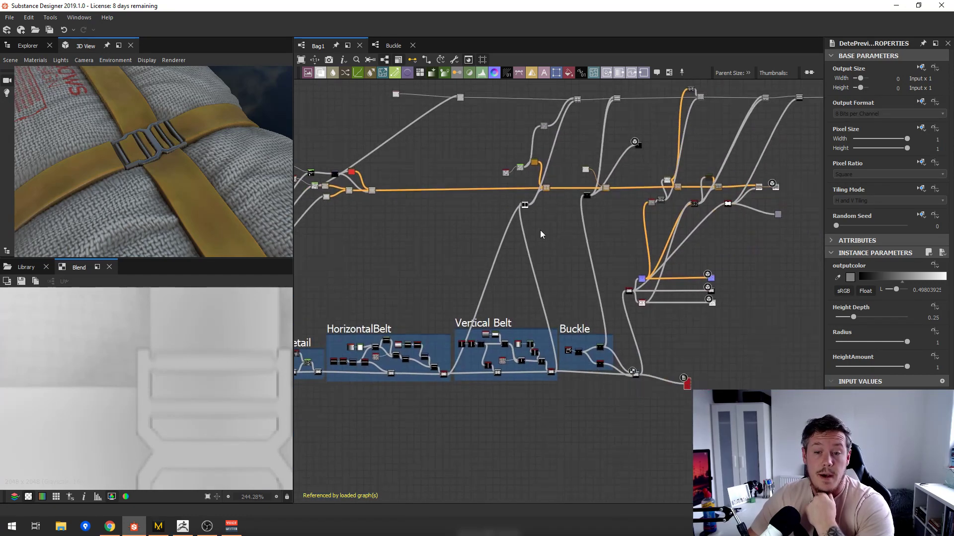
{"action": "scroll", "coordinate": [639, 274], "scroll_direction": "up", "scroll_amount": 9}
{"action": "middle_click_drag", "start_coordinate": [624, 320], "coordinate": [430, 248]}
{"action": "scroll", "coordinate": [430, 248], "scroll_direction": "down", "scroll_amount": 2}
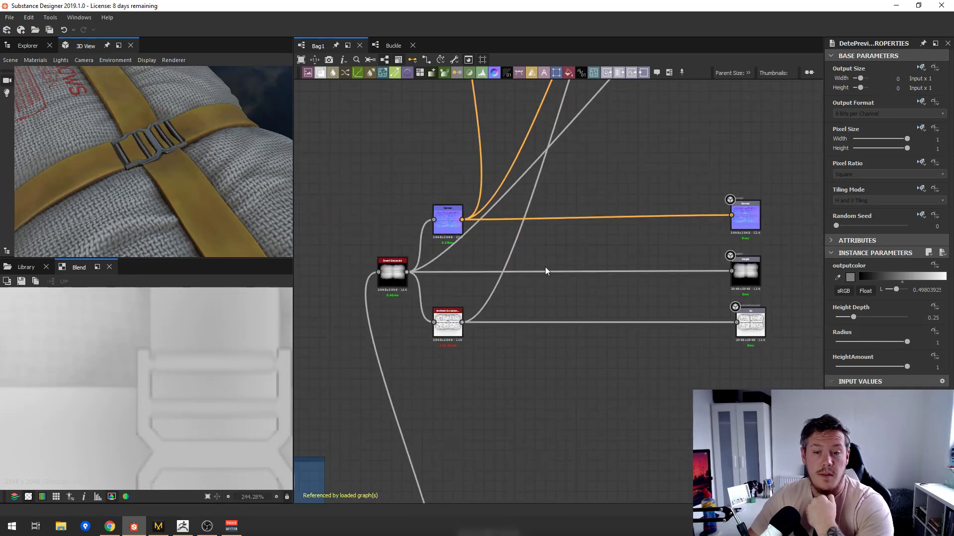
{"action": "double_click", "coordinate": [392, 272]}
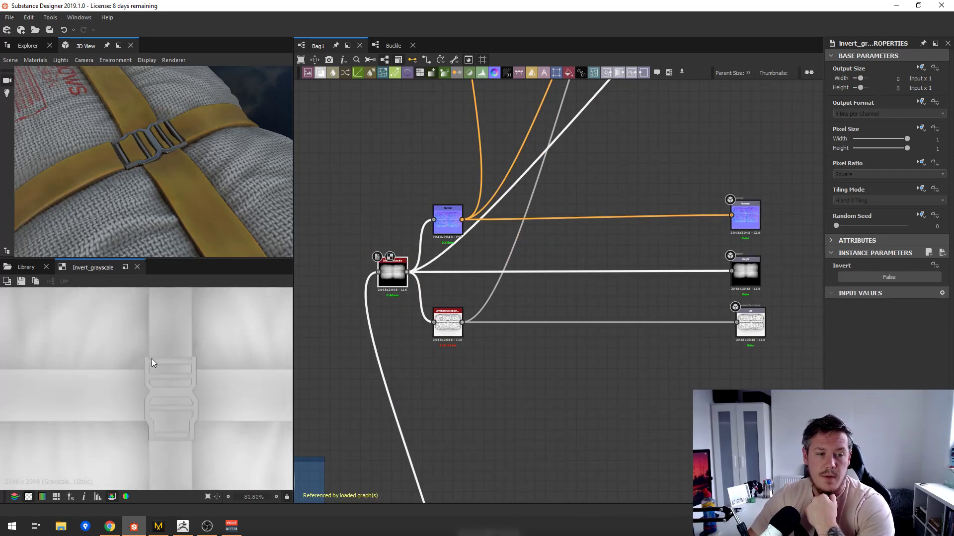
{"action": "scroll", "coordinate": [151, 363], "scroll_direction": "down", "scroll_amount": 5}
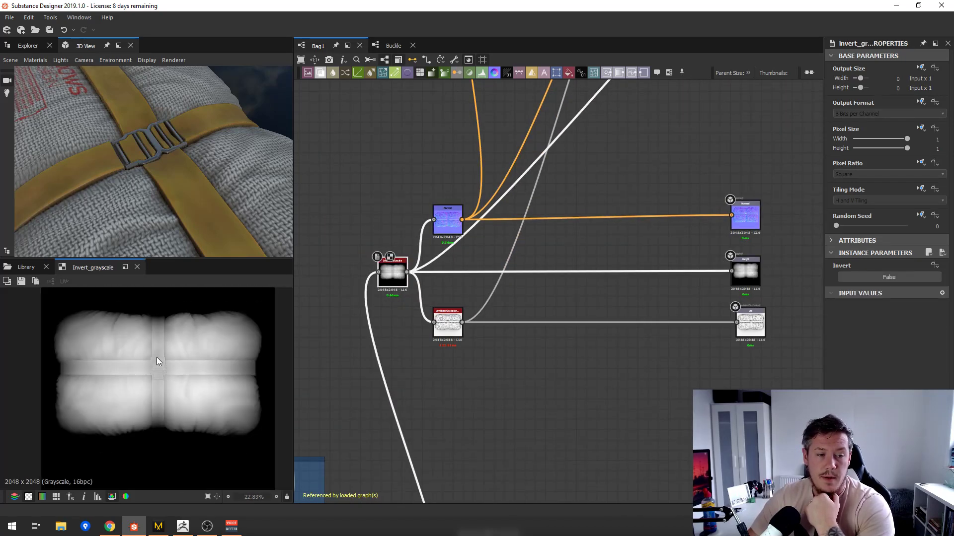
{"action": "double_click", "coordinate": [450, 214]}
{"action": "left_click", "coordinate": [448, 321]}
{"action": "double_click", "coordinate": [448, 323]}
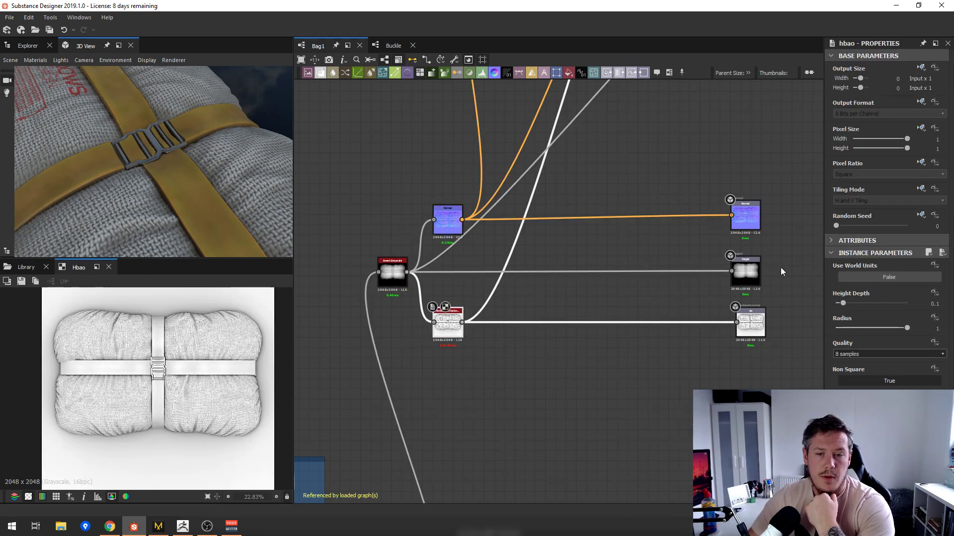
- Examine the colour branch's warps, Gradient Maps and Blends and trace their links back to the Bag Start frame
{"action": "scroll", "coordinate": [755, 328], "scroll_direction": "down", "scroll_amount": 4}
{"action": "middle_click_drag", "start_coordinate": [543, 171], "coordinate": [598, 255]}
{"action": "scroll", "coordinate": [598, 256], "scroll_direction": "down", "scroll_amount": 4}
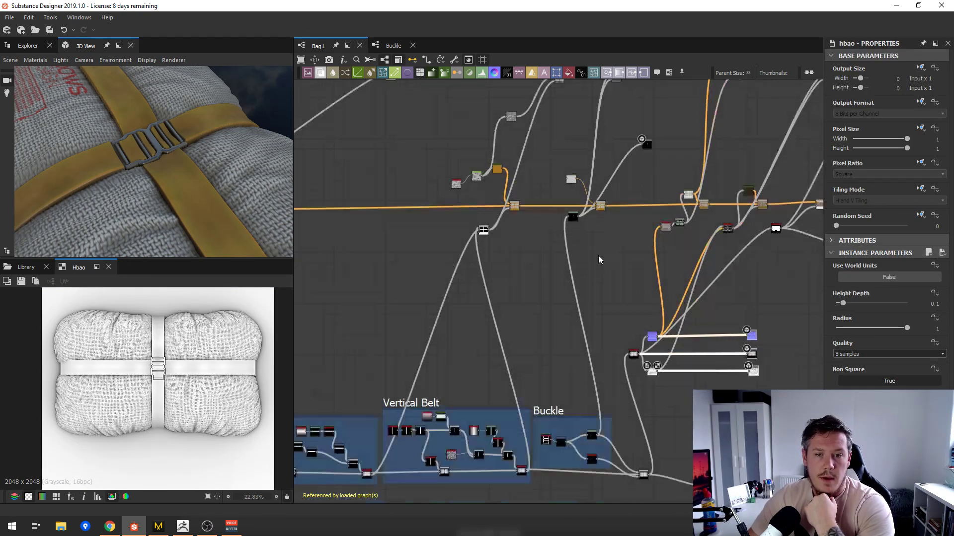
{"action": "middle_click_drag", "start_coordinate": [443, 230], "coordinate": [515, 250]}
{"action": "scroll", "coordinate": [437, 222], "scroll_direction": "up", "scroll_amount": 4}
{"action": "scroll", "coordinate": [430, 221], "scroll_direction": "up", "scroll_amount": 7}
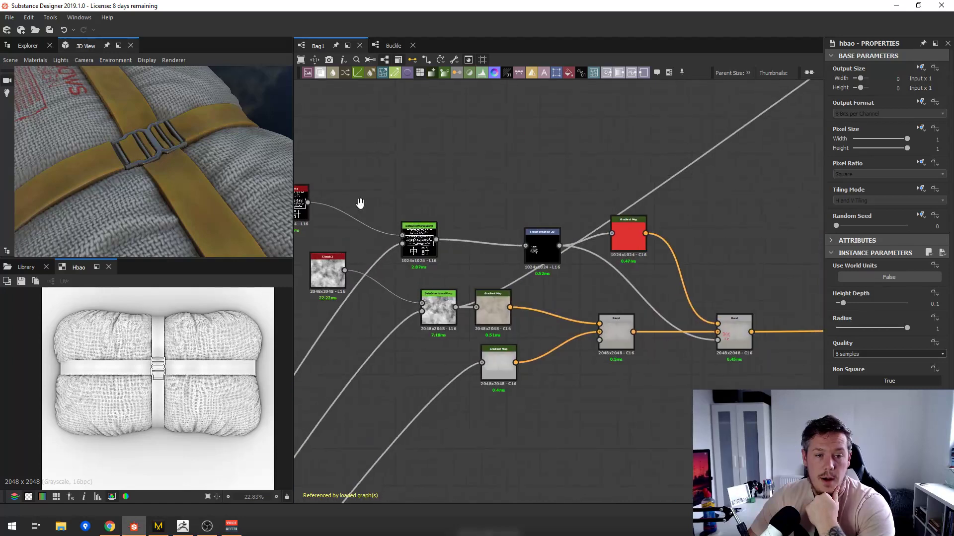
{"action": "middle_click_drag", "start_coordinate": [360, 204], "coordinate": [539, 214]}
{"action": "scroll", "coordinate": [556, 329], "scroll_direction": "down", "scroll_amount": 5}
{"action": "scroll", "coordinate": [556, 329], "scroll_direction": "down", "scroll_amount": 2}
{"action": "middle_click_drag", "start_coordinate": [547, 359], "coordinate": [540, 218]}
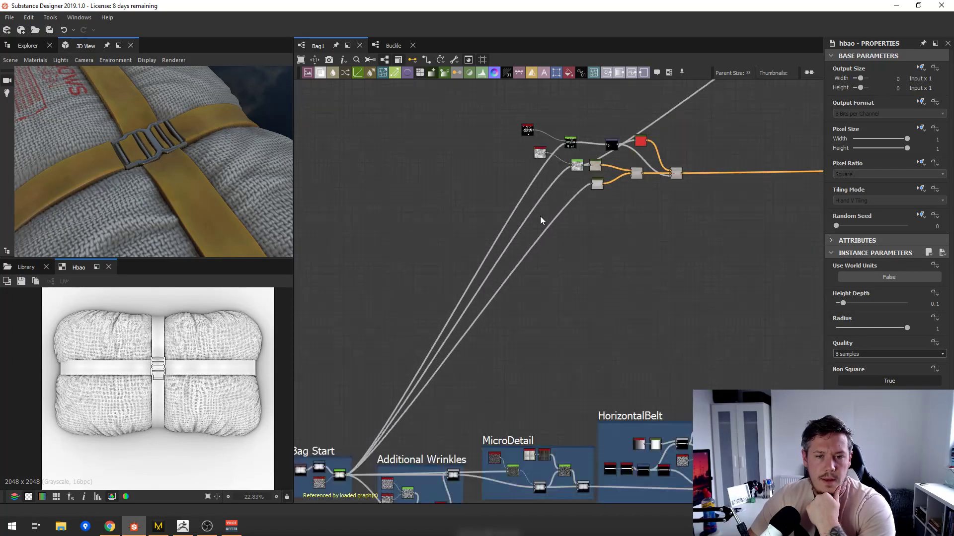
- Preview the LogoStamp node at the start of the colour branch
{"action": "scroll", "coordinate": [540, 216], "scroll_direction": "down", "scroll_amount": 2}
{"action": "middle_click_drag", "start_coordinate": [558, 155], "coordinate": [454, 267]}
{"action": "scroll", "coordinate": [628, 368], "scroll_direction": "up", "scroll_amount": 3}
{"action": "scroll", "coordinate": [531, 363], "scroll_direction": "up", "scroll_amount": 4}
{"action": "scroll", "coordinate": [531, 362], "scroll_direction": "up", "scroll_amount": 3}
{"action": "middle_click_drag", "start_coordinate": [430, 300], "coordinate": [568, 300]}
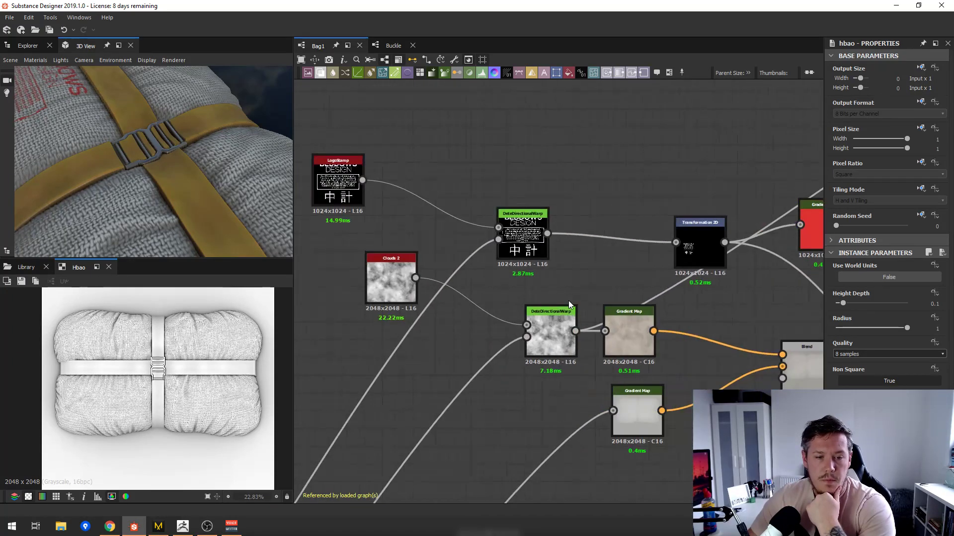
{"action": "scroll", "coordinate": [566, 300], "scroll_direction": "up", "scroll_amount": 1}
{"action": "middle_click_drag", "start_coordinate": [351, 264], "coordinate": [392, 266]}
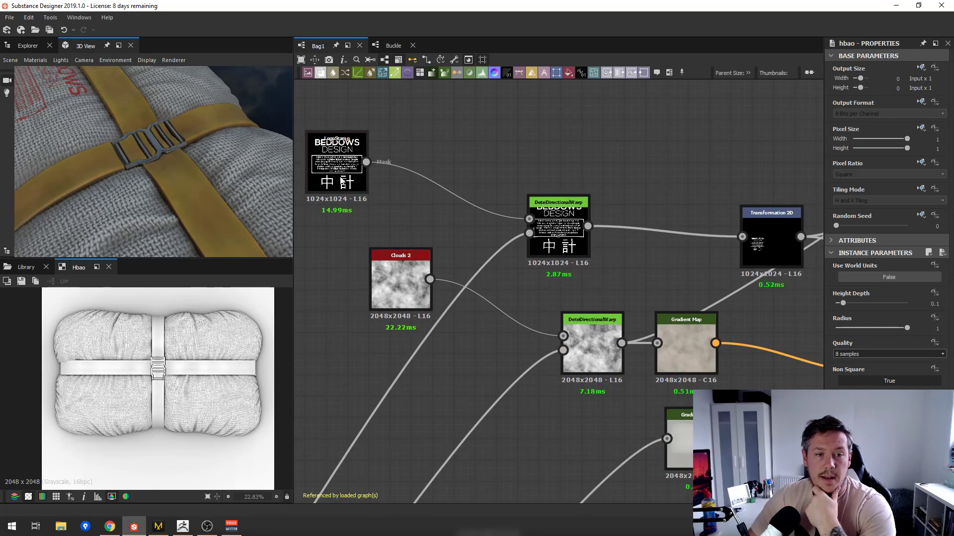
{"action": "middle_click_drag", "start_coordinate": [348, 183], "coordinate": [441, 206]}
{"action": "scroll", "coordinate": [441, 207], "scroll_direction": "down", "scroll_amount": 1}
{"action": "left_click", "coordinate": [430, 187]}
{"action": "double_click", "coordinate": [430, 188]}
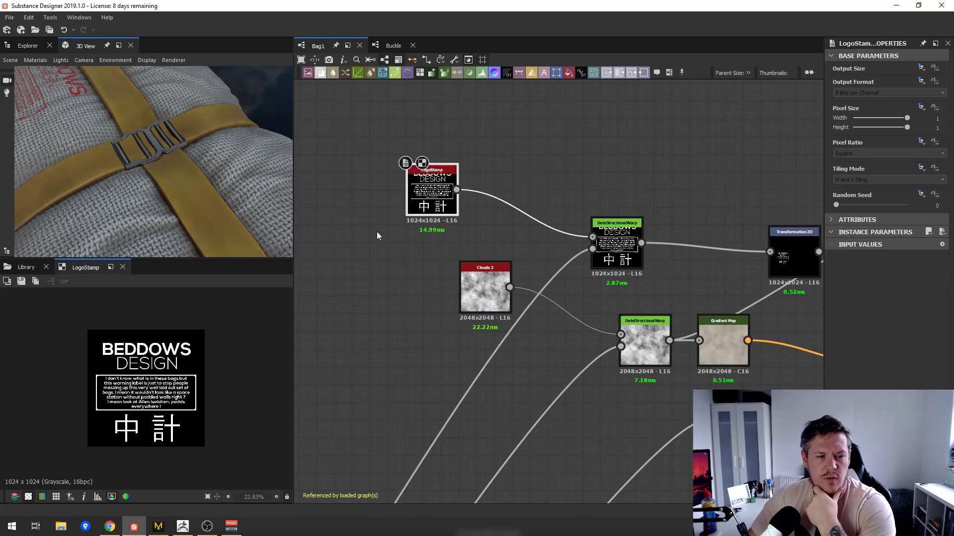
- Open the LogoStamp node's referenced graph and bring its first Text nodes into view
{"action": "right_click", "coordinate": [444, 201]}
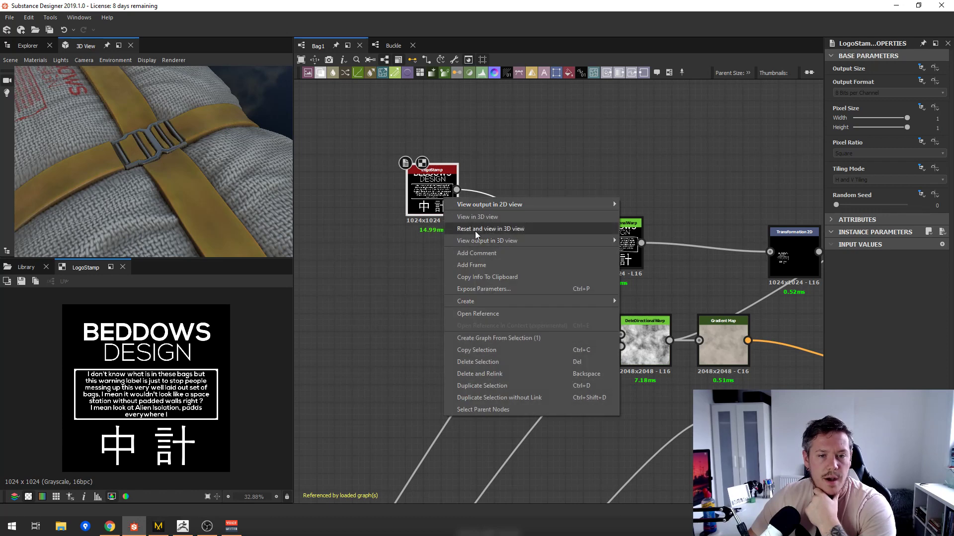
{"action": "mouse_move", "coordinate": [482, 207]}
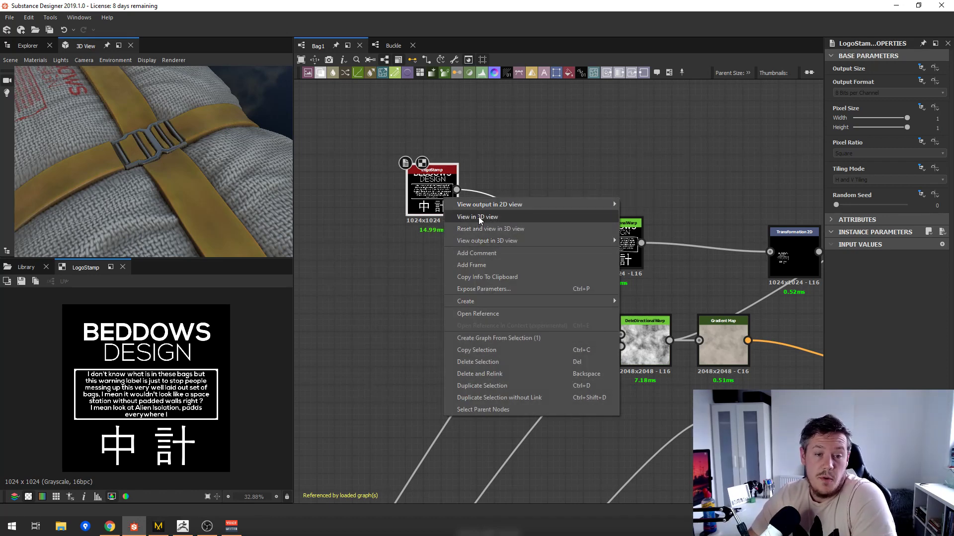
{"action": "left_click", "coordinate": [499, 314]}
{"action": "scroll", "coordinate": [354, 252], "scroll_direction": "up", "scroll_amount": 1}
{"action": "middle_click_drag", "start_coordinate": [354, 252], "coordinate": [487, 219]}
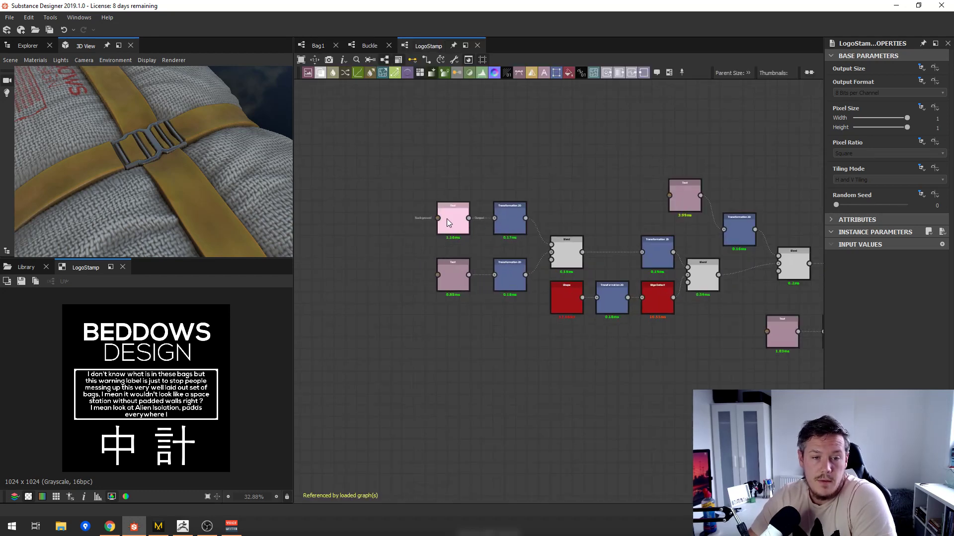
- Preview the Text node reading DESIGN and show the LogoStamp graph's outputs in the 3D view
{"action": "double_click", "coordinate": [452, 272]}
{"action": "right_click", "coordinate": [567, 155]}
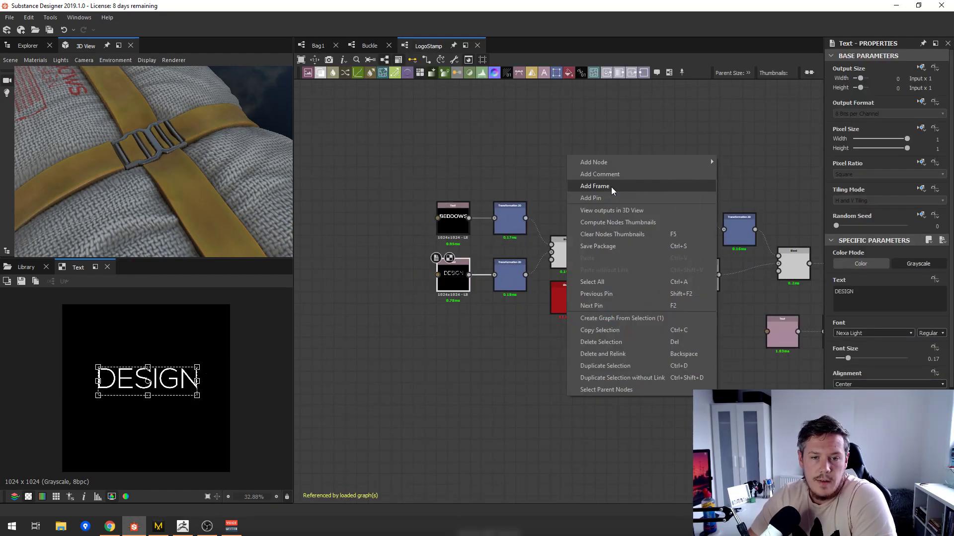
{"action": "left_click", "coordinate": [622, 214]}
- Preview the Transformation 2D nodes that position the two title texts and the Blend node that combines them
{"action": "middle_click_drag", "start_coordinate": [637, 218], "coordinate": [520, 218]}
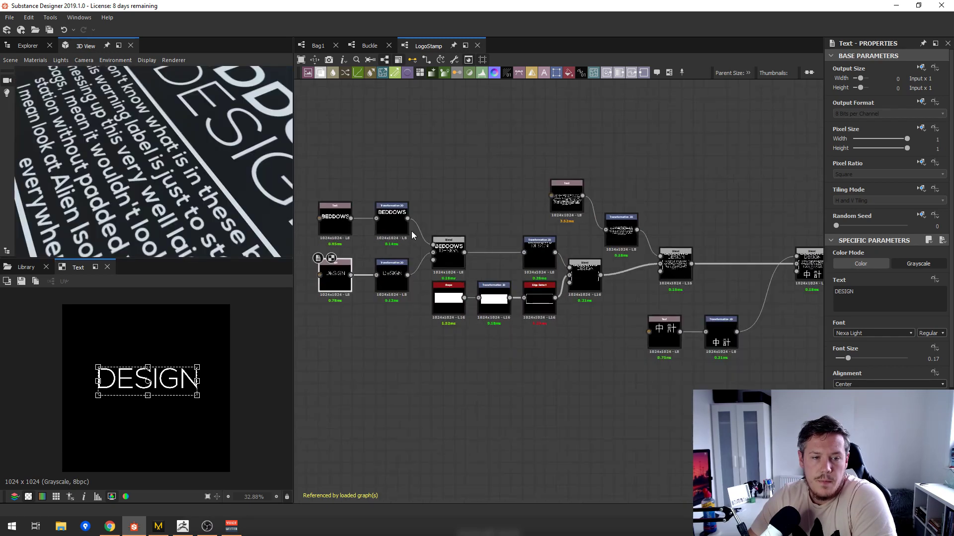
{"action": "scroll", "coordinate": [420, 225], "scroll_direction": "down", "scroll_amount": 2}
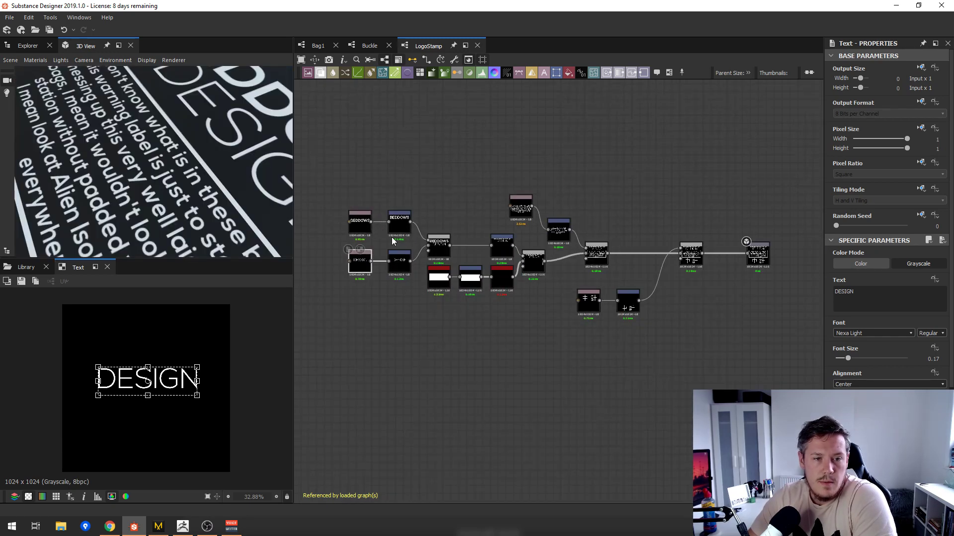
{"action": "double_click", "coordinate": [392, 223]}
{"action": "scroll", "coordinate": [407, 273], "scroll_direction": "up", "scroll_amount": 3}
{"action": "double_click", "coordinate": [395, 256]}
{"action": "double_click", "coordinate": [456, 228]}
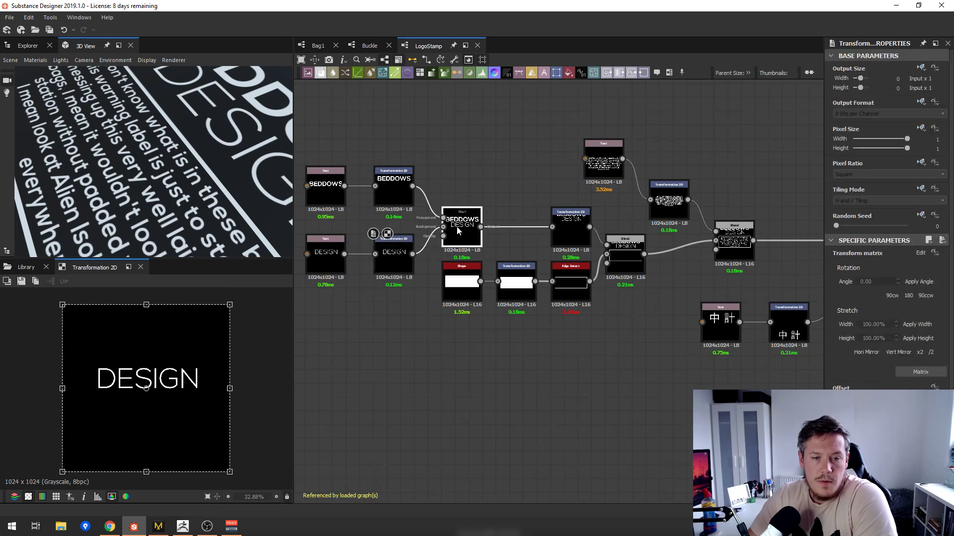
- Preview the Edge Detect node with the rectangular outline and the Blend that adds it beneath the title
{"action": "double_click", "coordinate": [565, 276]}
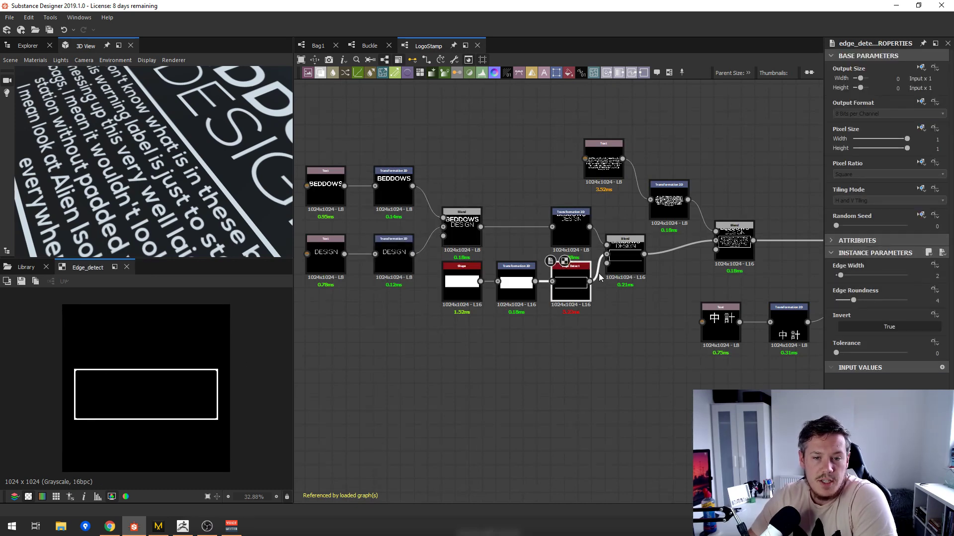
{"action": "scroll", "coordinate": [618, 261], "scroll_direction": "up", "scroll_amount": 1}
{"action": "middle_click_drag", "start_coordinate": [617, 261], "coordinate": [610, 238]}
{"action": "double_click", "coordinate": [583, 260]}
- Preview the Blend that adds the warning paragraph, inspect its lettering up close, and preview the Text node with the 中 計 characters
{"action": "middle_click_drag", "start_coordinate": [705, 243], "coordinate": [636, 245]}
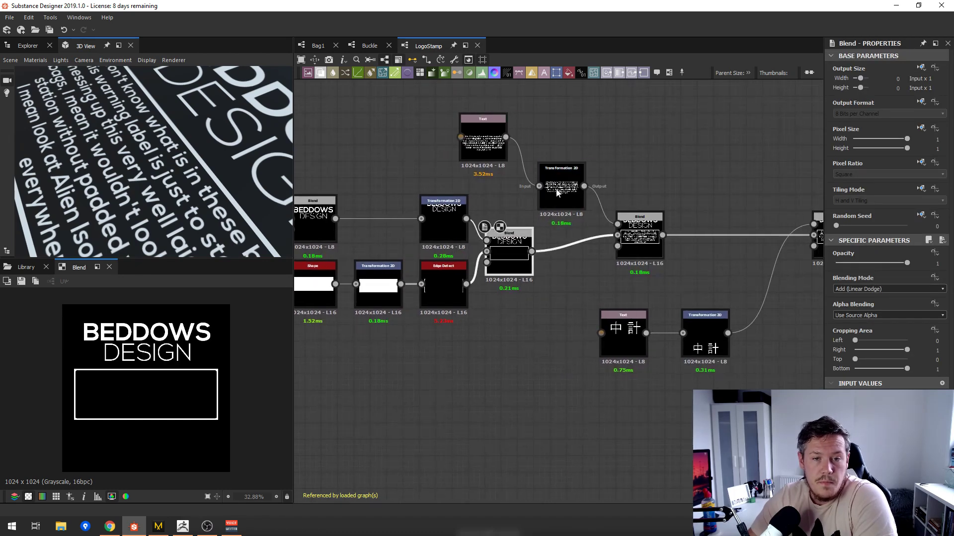
{"action": "double_click", "coordinate": [637, 239]}
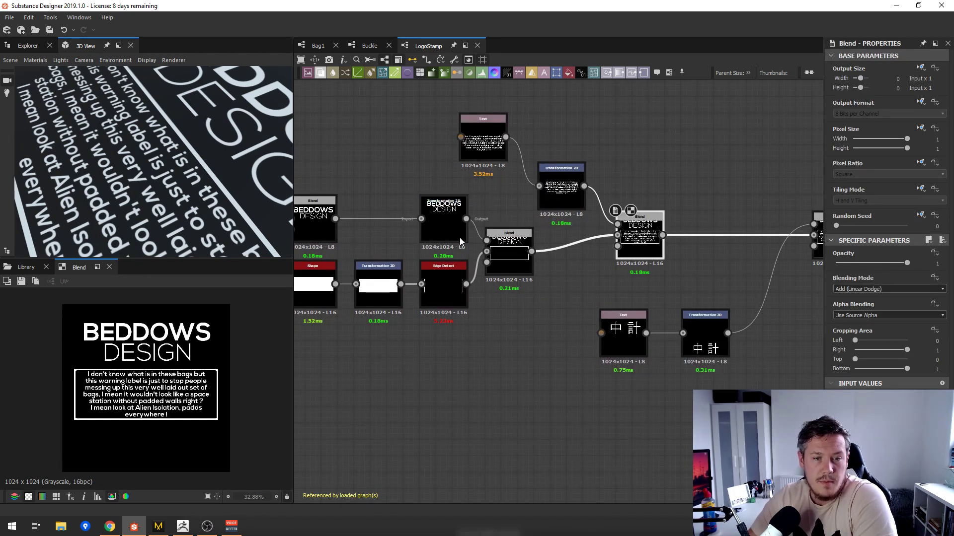
{"action": "scroll", "coordinate": [142, 407], "scroll_direction": "up", "scroll_amount": 3}
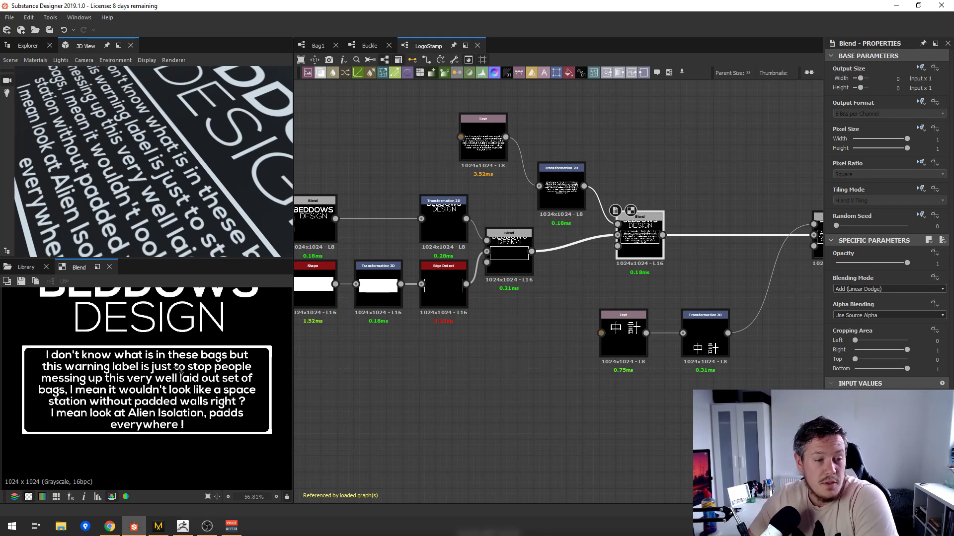
{"action": "scroll", "coordinate": [178, 366], "scroll_direction": "down", "scroll_amount": 1}
{"action": "double_click", "coordinate": [619, 337]}
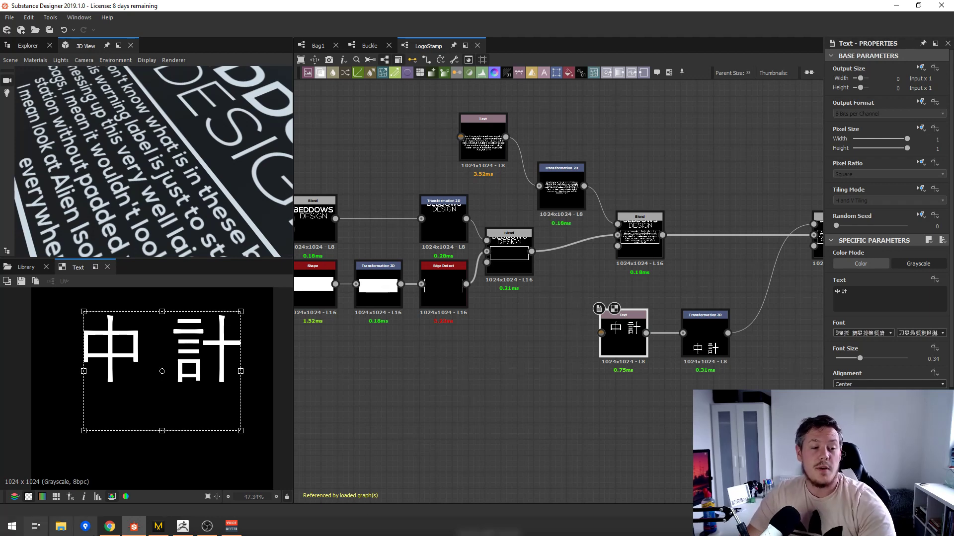
- Switch to Chrome and examine the Sci-fi interior concept "Charlie" reference image on ArtStation
{"action": "left_click", "coordinate": [117, 527]}
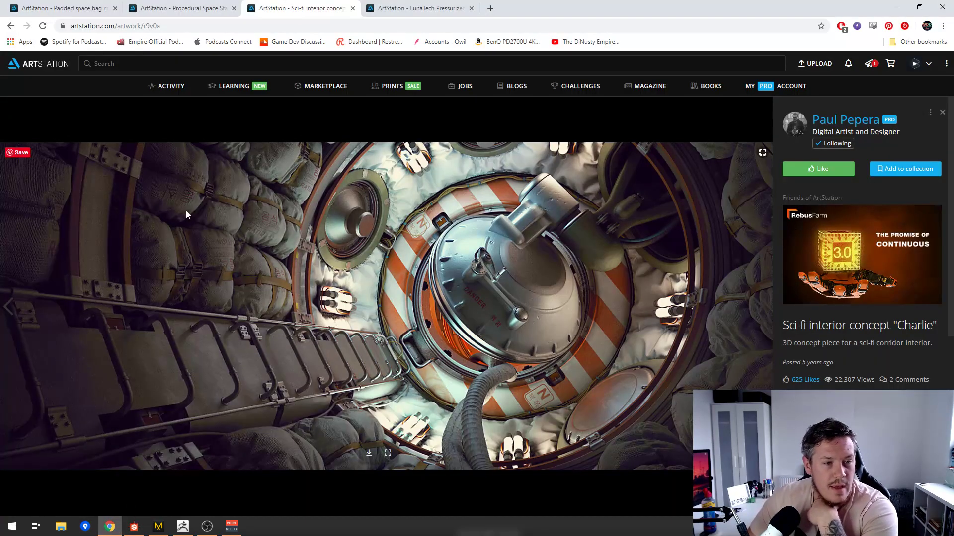
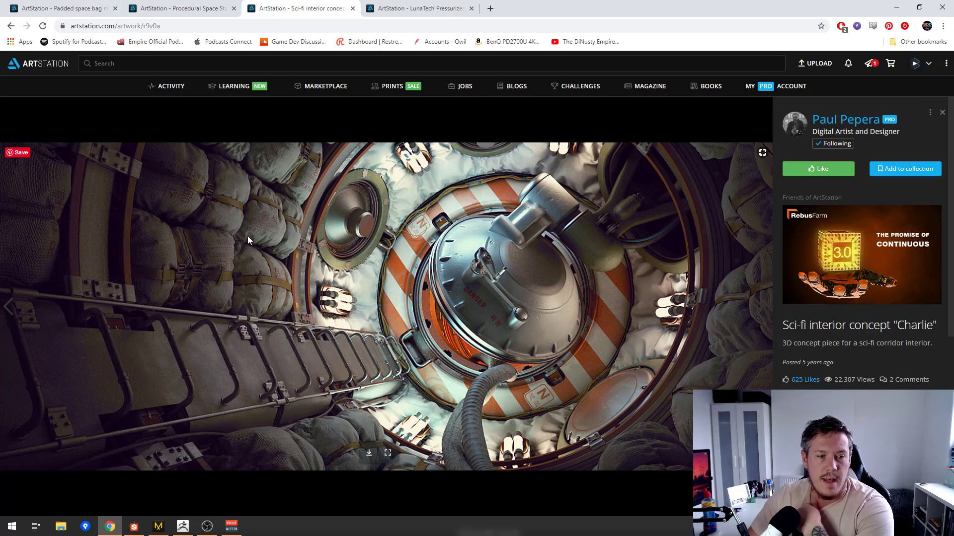
- Switch to Substance Designer and preview the two Blend nodes that combine the logo, warning text and Chinese characters in the LogoStamp graph
{"action": "left_click", "coordinate": [133, 527]}
{"action": "middle_click_drag", "start_coordinate": [670, 275], "coordinate": [611, 281]}
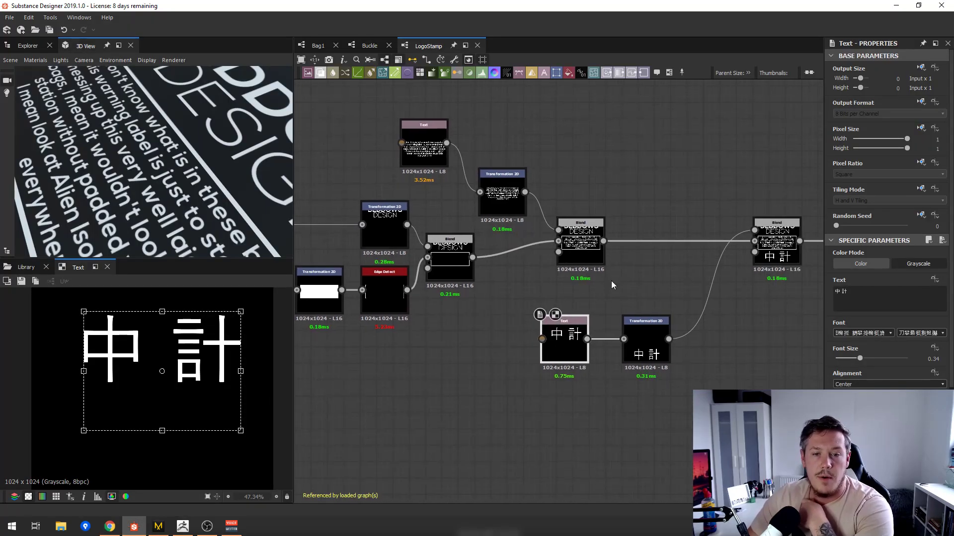
{"action": "left_click", "coordinate": [580, 244]}
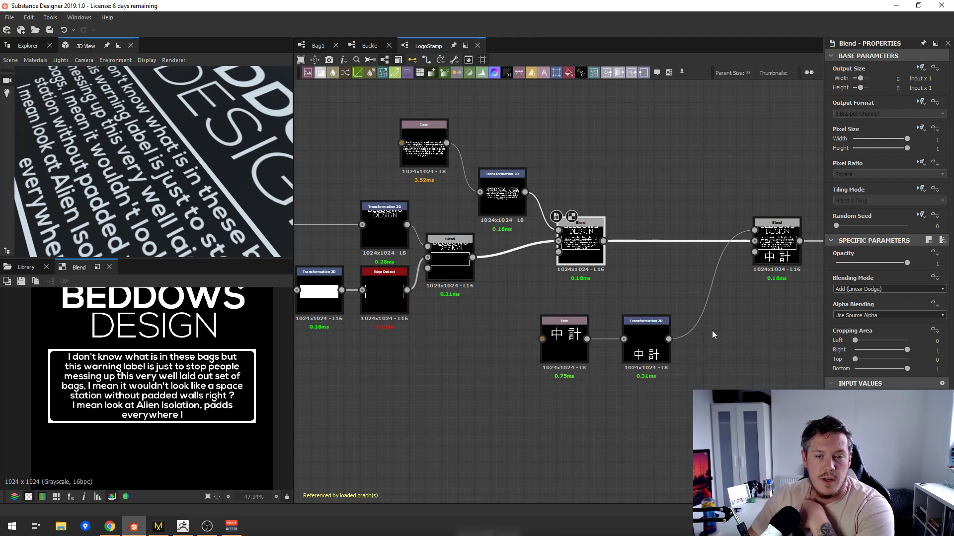
{"action": "left_click", "coordinate": [769, 262]}
{"action": "scroll", "coordinate": [226, 377], "scroll_direction": "down", "scroll_amount": 2}
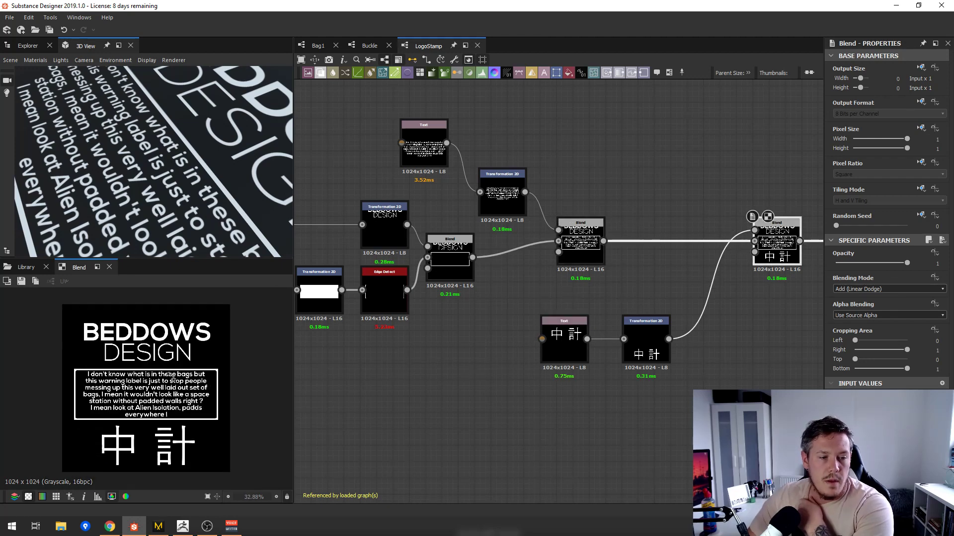
- Open the Bag1 graph and preview the directional warps applied to the logo stamp and the clouds noise
{"action": "left_click", "coordinate": [321, 46]}
{"action": "middle_click_drag", "start_coordinate": [606, 246], "coordinate": [502, 228]}
{"action": "left_click", "coordinate": [564, 228]}
{"action": "scroll", "coordinate": [502, 229], "scroll_direction": "down", "scroll_amount": 2}
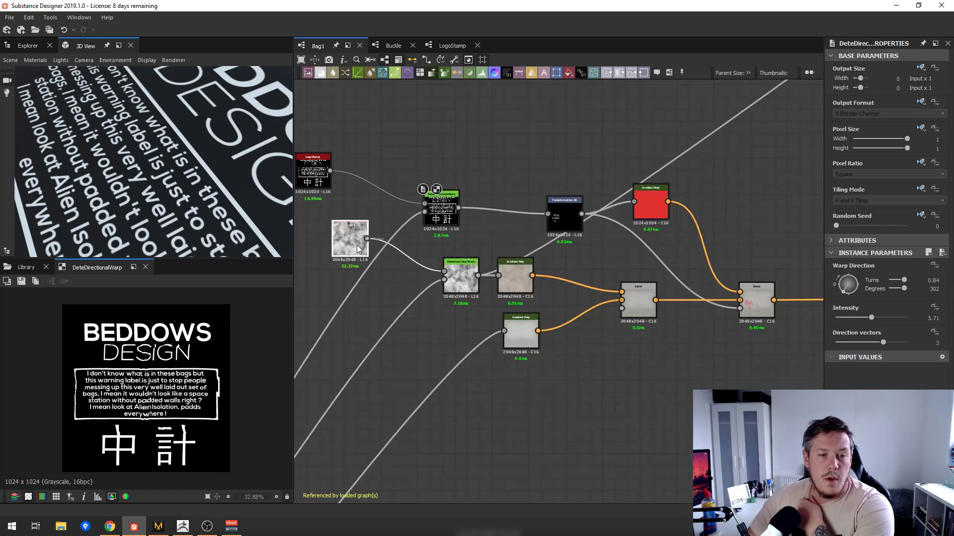
{"action": "left_click", "coordinate": [460, 278]}
{"action": "scroll", "coordinate": [172, 384], "scroll_direction": "down", "scroll_amount": 3}
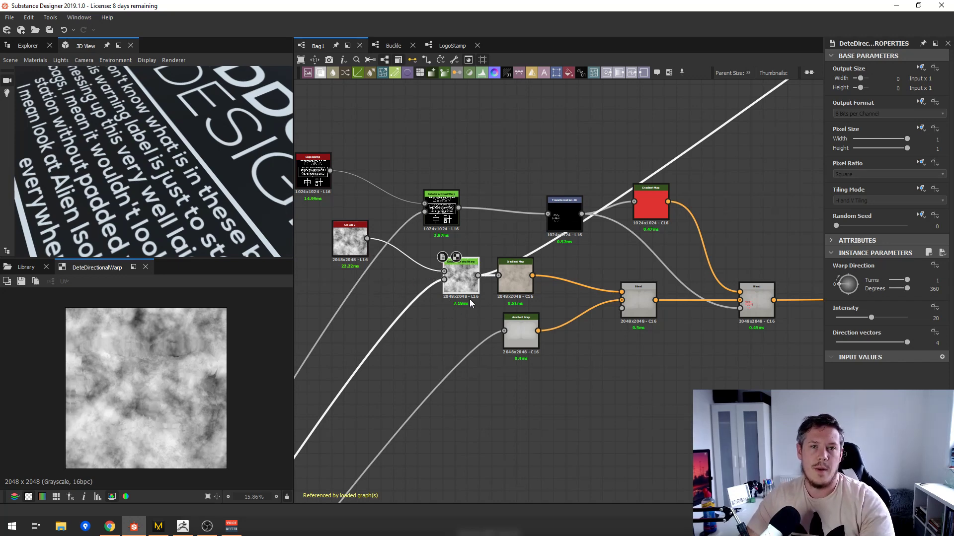
- Preview the bag fabric's beige and light grey Gradient Maps and the Multiply blend that combines them
{"action": "double_click", "coordinate": [515, 279]}
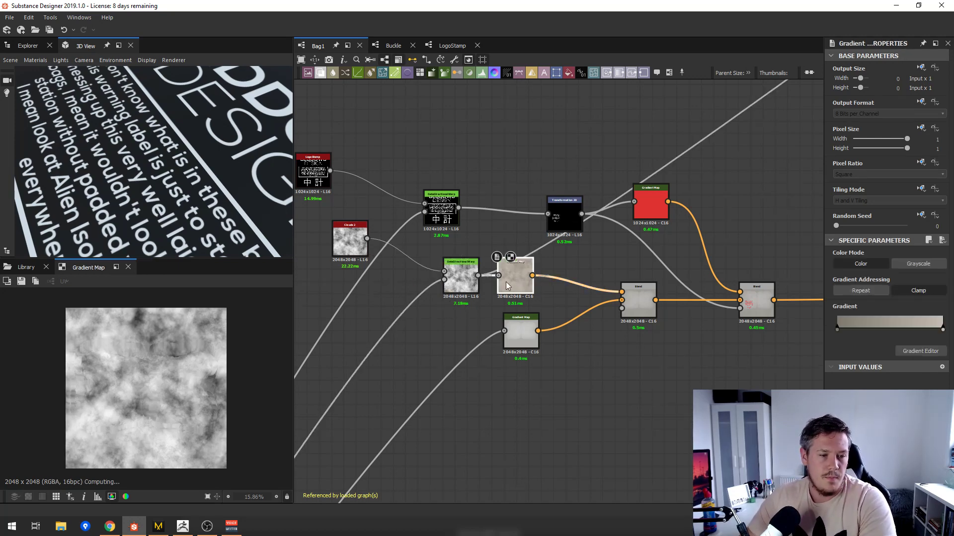
{"action": "scroll", "coordinate": [149, 375], "scroll_direction": "up", "scroll_amount": 5}
{"action": "scroll", "coordinate": [142, 369], "scroll_direction": "down", "scroll_amount": 1}
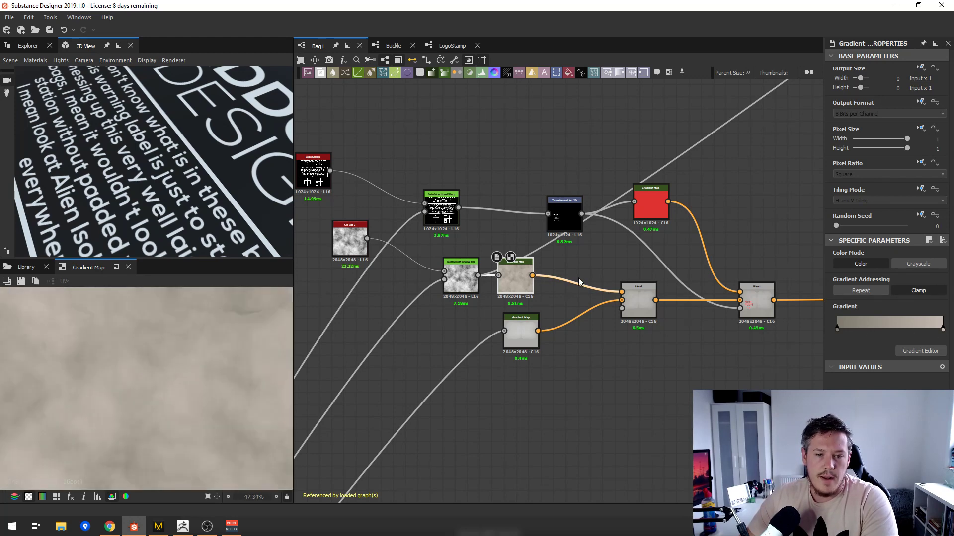
{"action": "scroll", "coordinate": [506, 297], "scroll_direction": "up", "scroll_amount": 1}
{"action": "middle_click_drag", "start_coordinate": [658, 303], "coordinate": [612, 316]}
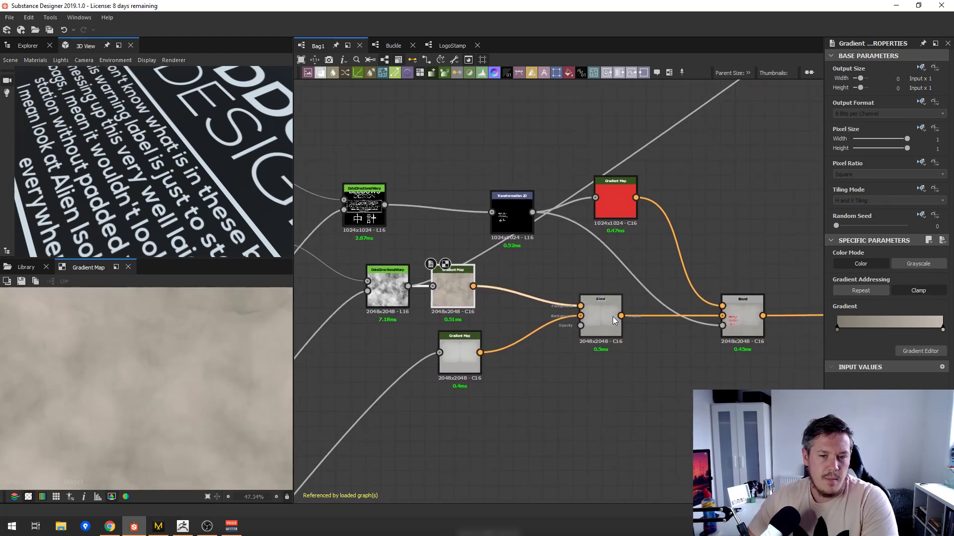
{"action": "double_click", "coordinate": [597, 316]}
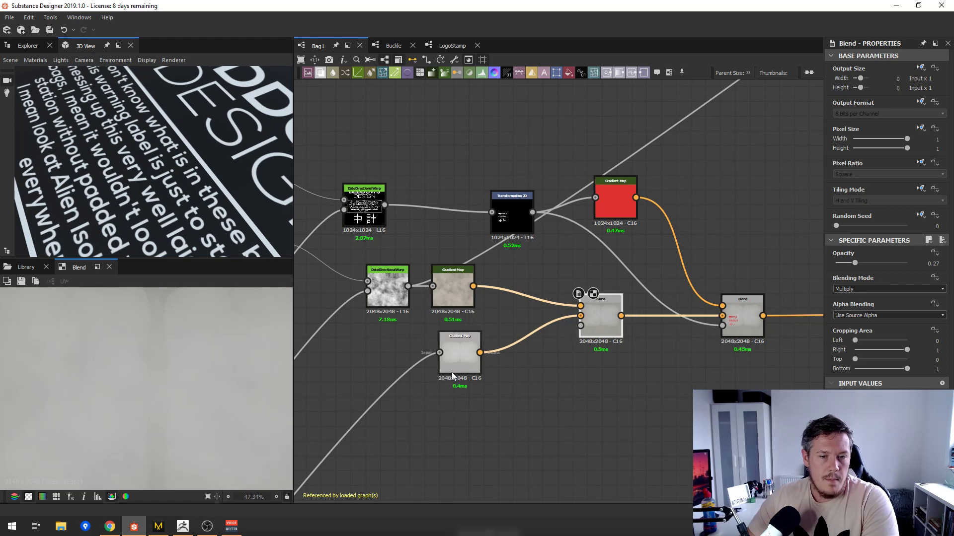
{"action": "double_click", "coordinate": [459, 356]}
{"action": "scroll", "coordinate": [453, 356], "scroll_direction": "down", "scroll_amount": 2}
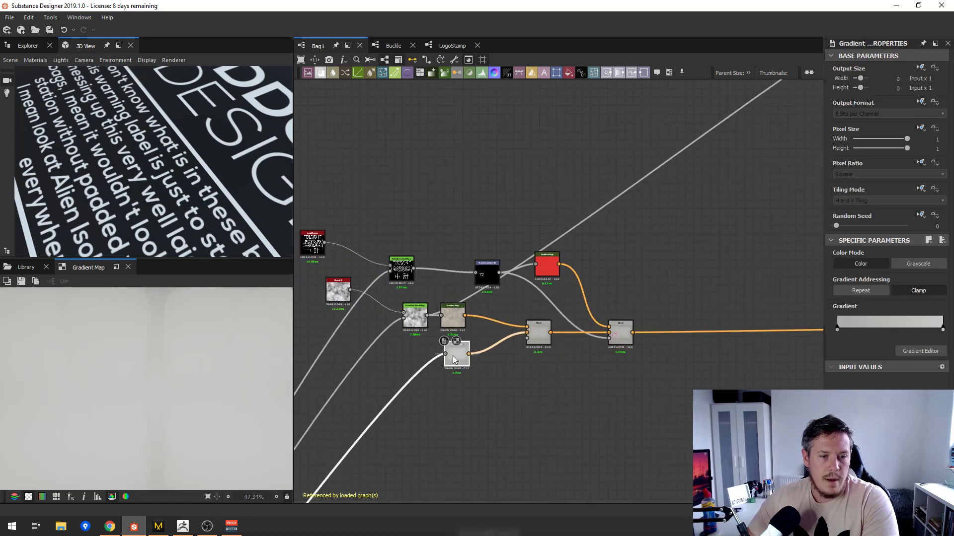
- Preview the logo's red Gradient Map, its Transformation 2D and the blend that stamps it onto the bag colour
{"action": "middle_click_drag", "start_coordinate": [490, 309], "coordinate": [439, 313]}
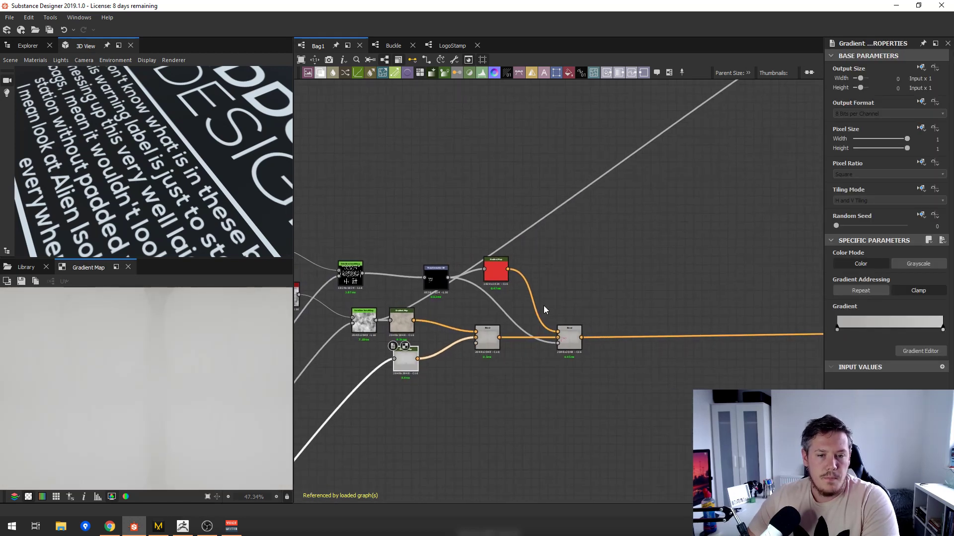
{"action": "double_click", "coordinate": [500, 273]}
{"action": "double_click", "coordinate": [569, 341]}
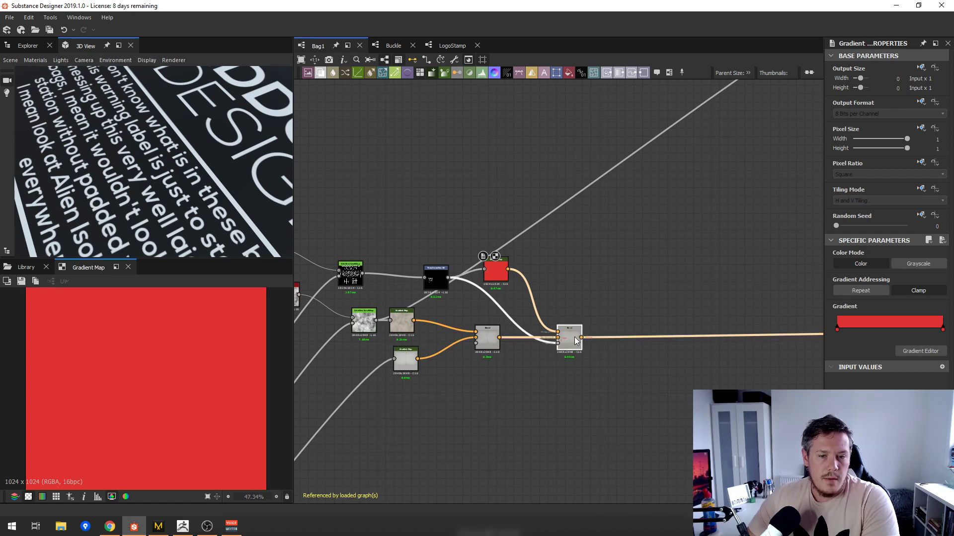
{"action": "scroll", "coordinate": [108, 426], "scroll_direction": "down", "scroll_amount": 2}
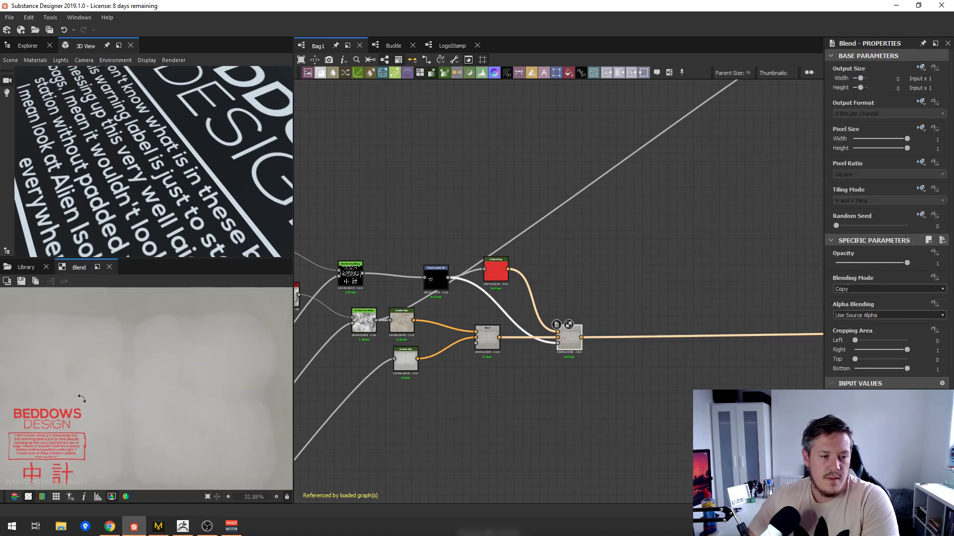
{"action": "double_click", "coordinate": [435, 279]}
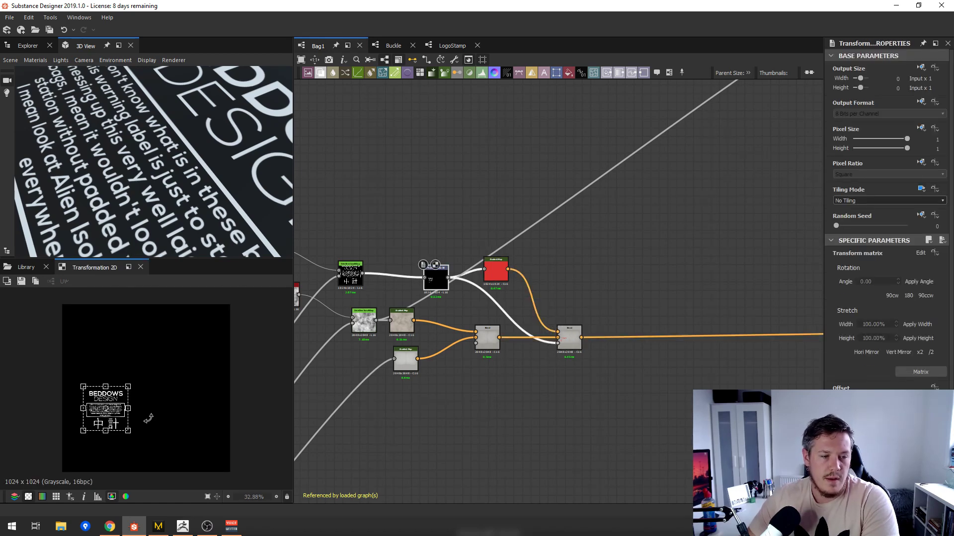
{"action": "double_click", "coordinate": [499, 279]}
{"action": "double_click", "coordinate": [569, 339]}
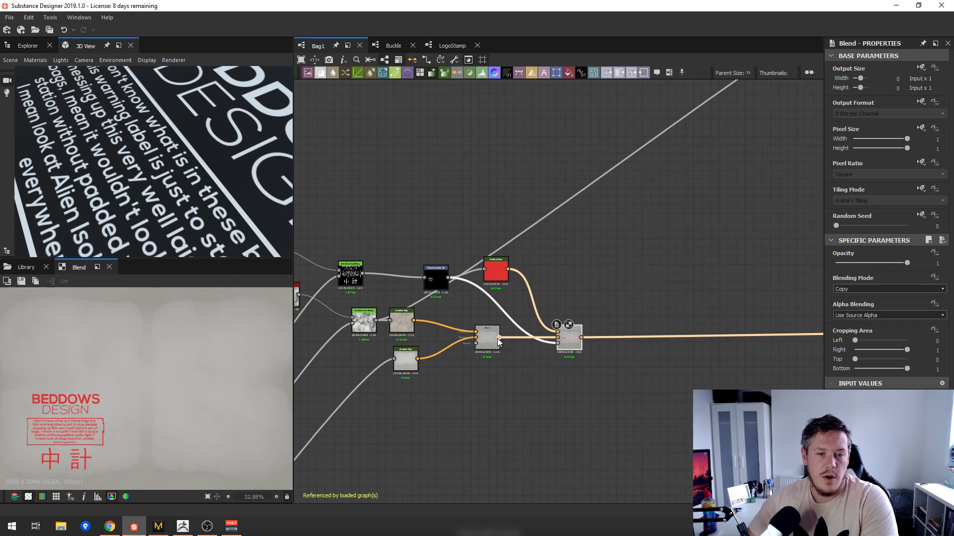
- Follow the base colour chain to the Blend node that adds the orange belts and preview it
{"action": "middle_click_drag", "start_coordinate": [700, 335], "coordinate": [522, 313]}
{"action": "scroll", "coordinate": [542, 313], "scroll_direction": "down", "scroll_amount": 5}
{"action": "middle_click_drag", "start_coordinate": [735, 288], "coordinate": [583, 280]}
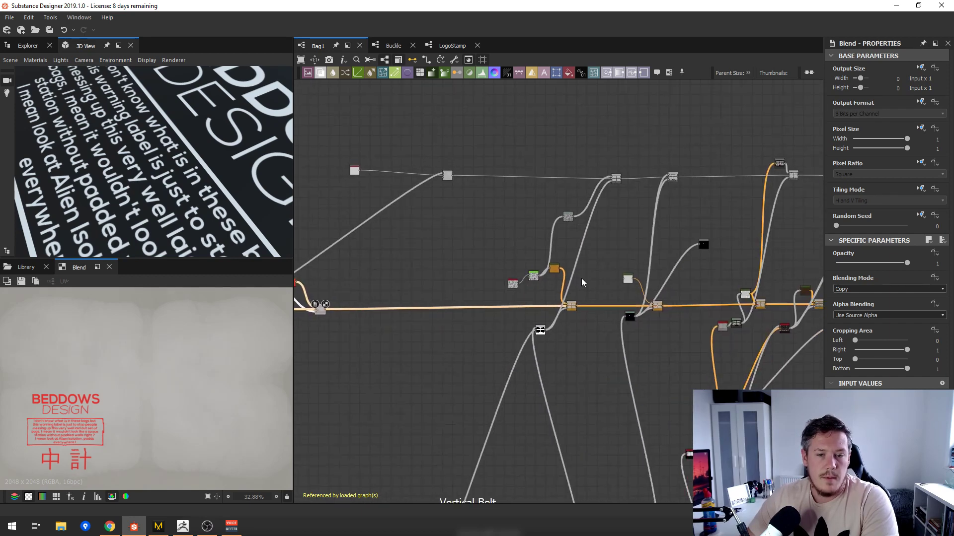
{"action": "scroll", "coordinate": [582, 279], "scroll_direction": "up", "scroll_amount": 5}
{"action": "double_click", "coordinate": [557, 350]}
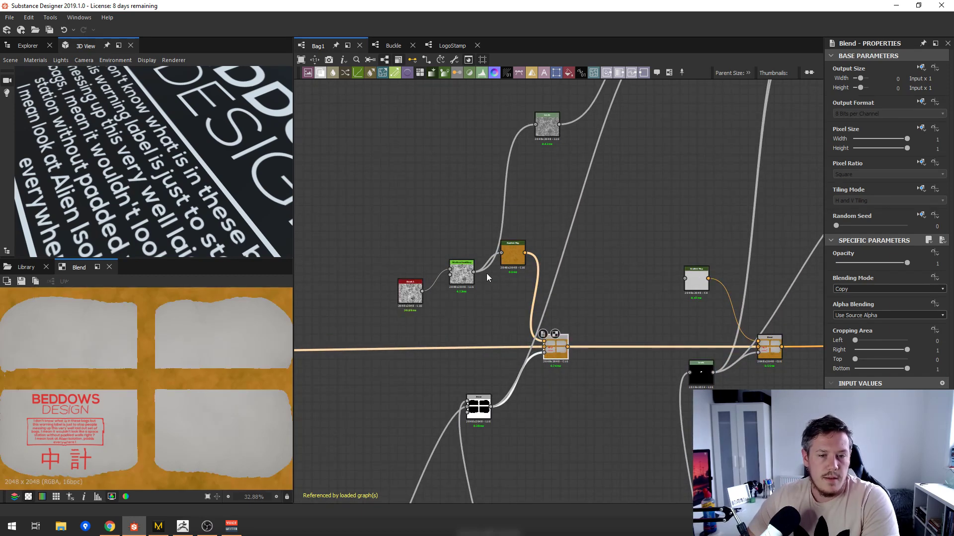
- Move the belt's Clouds 1 node up, closer in line with the DeteDirectionalWarp node
{"action": "scroll", "coordinate": [478, 268], "scroll_direction": "up", "scroll_amount": 7}
{"action": "middle_click_drag", "start_coordinate": [479, 268], "coordinate": [652, 267]}
{"action": "scroll", "coordinate": [645, 271], "scroll_direction": "up", "scroll_amount": 1}
{"action": "scroll", "coordinate": [396, 366], "scroll_direction": "down", "scroll_amount": 1}
{"action": "left_click_drag", "start_coordinate": [396, 366], "coordinate": [396, 319]}
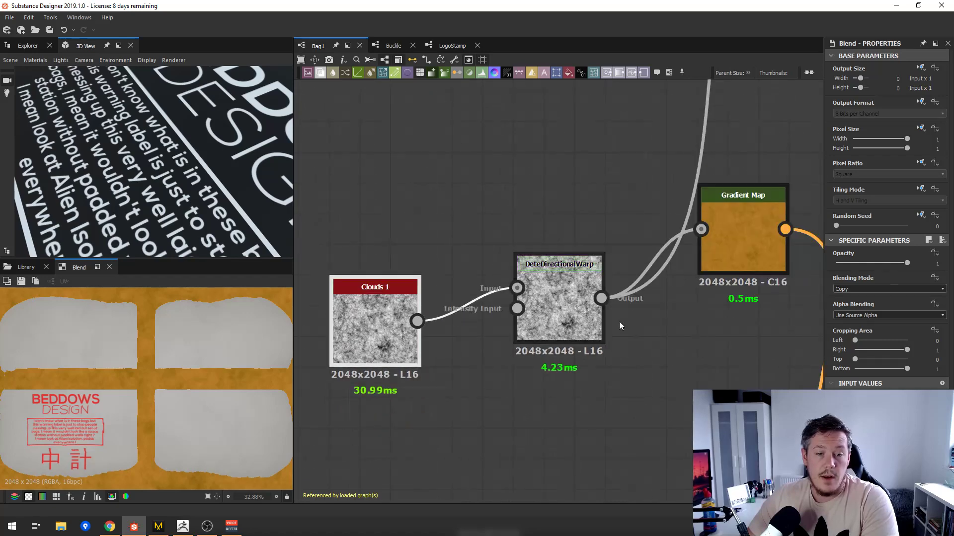
- Preview the belt's DeteDirectionalWarp node and orange Gradient Map, and move the Gradient Map slightly down and away from the warp
{"action": "scroll", "coordinate": [707, 327], "scroll_direction": "down", "scroll_amount": 2}
{"action": "double_click", "coordinate": [604, 304]}
{"action": "scroll", "coordinate": [744, 256], "scroll_direction": "down", "scroll_amount": 2}
{"action": "middle_click_drag", "start_coordinate": [744, 255], "coordinate": [580, 302]}
{"action": "left_click", "coordinate": [581, 302]}
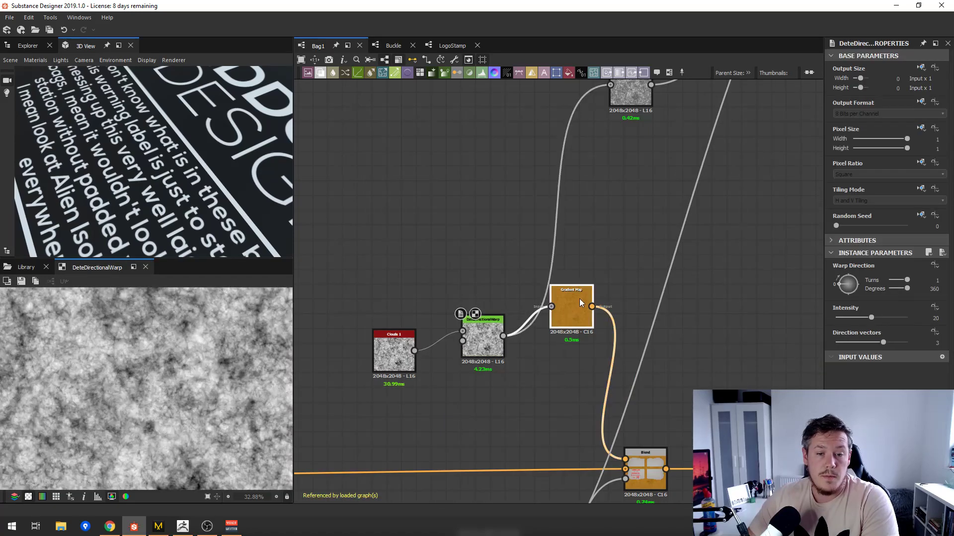
{"action": "double_click", "coordinate": [581, 302]}
{"action": "left_click_drag", "start_coordinate": [559, 304], "coordinate": [574, 319]}
- Preview the belt colour blend and the Linear Dodge blend that supplies its black-and-white belt mask
{"action": "scroll", "coordinate": [568, 150], "scroll_direction": "down", "scroll_amount": 3}
{"action": "middle_click_drag", "start_coordinate": [567, 150], "coordinate": [485, 204]}
{"action": "scroll", "coordinate": [518, 272], "scroll_direction": "up", "scroll_amount": 1}
{"action": "double_click", "coordinate": [536, 412]}
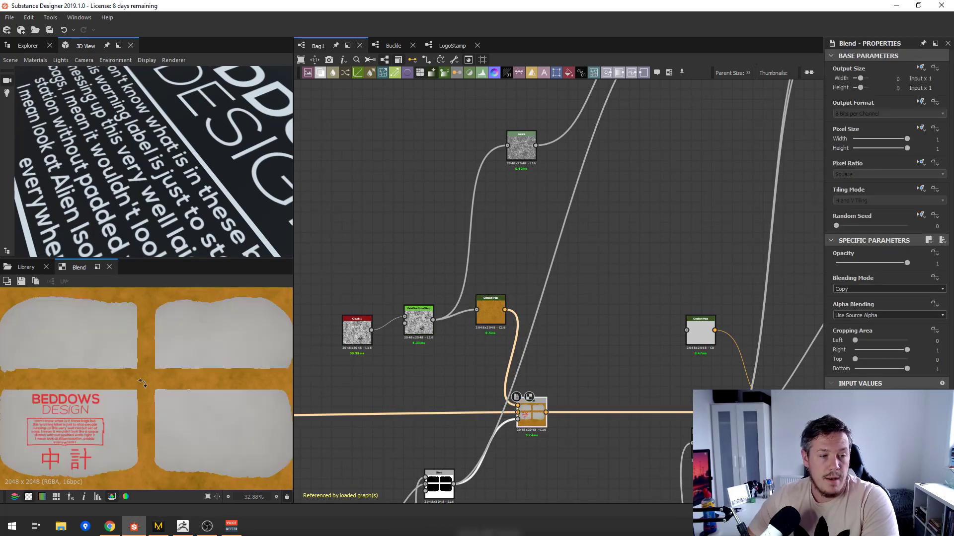
{"action": "middle_click_drag", "start_coordinate": [635, 400], "coordinate": [615, 354]}
{"action": "double_click", "coordinate": [422, 439]}
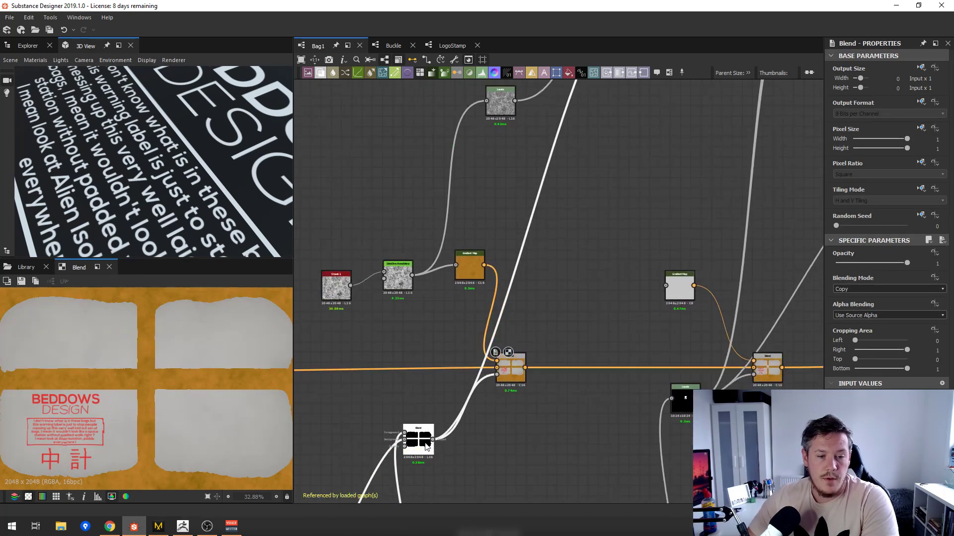
{"action": "scroll", "coordinate": [477, 415], "scroll_direction": "down", "scroll_amount": 5}
{"action": "scroll", "coordinate": [476, 367], "scroll_direction": "down", "scroll_amount": 3}
{"action": "middle_click_drag", "start_coordinate": [476, 366], "coordinate": [645, 256]}
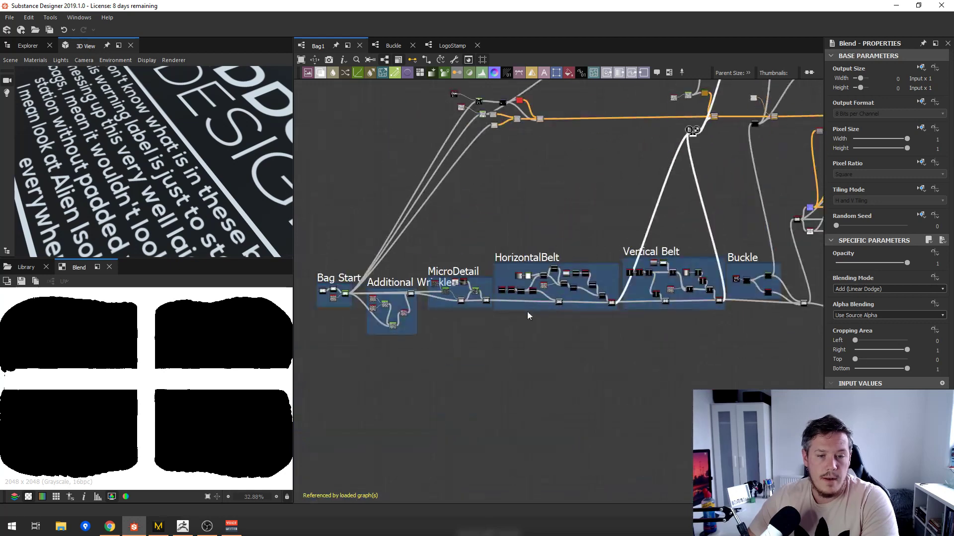
- Preview the height mask output of the Height Blend node in the HorizontalBelt frame
{"action": "scroll", "coordinate": [539, 310], "scroll_direction": "up", "scroll_amount": 8}
{"action": "middle_click_drag", "start_coordinate": [708, 274], "coordinate": [526, 305]}
{"action": "scroll", "coordinate": [525, 306], "scroll_direction": "up", "scroll_amount": 1}
{"action": "scroll", "coordinate": [676, 318], "scroll_direction": "up", "scroll_amount": 1}
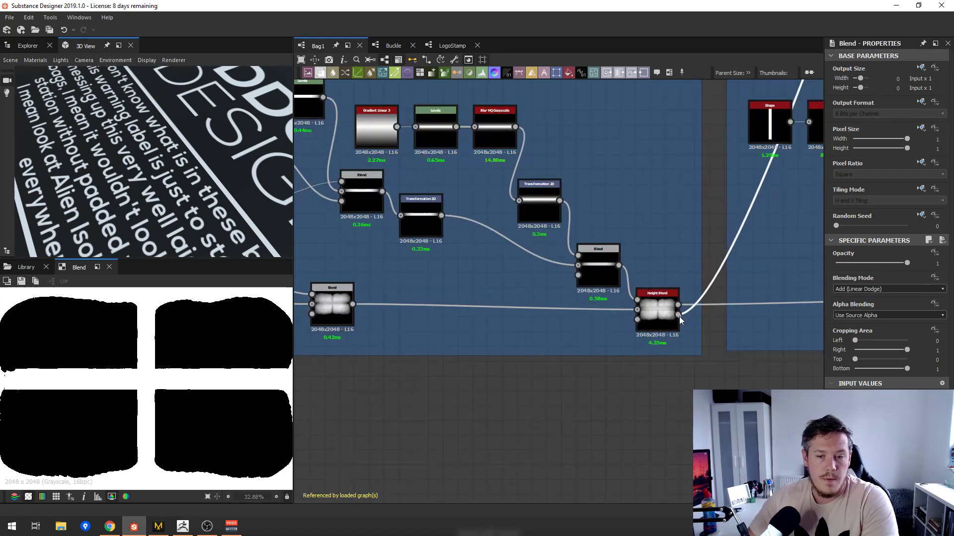
{"action": "double_click", "coordinate": [678, 315]}
{"action": "scroll", "coordinate": [671, 326], "scroll_direction": "down", "scroll_amount": 3}
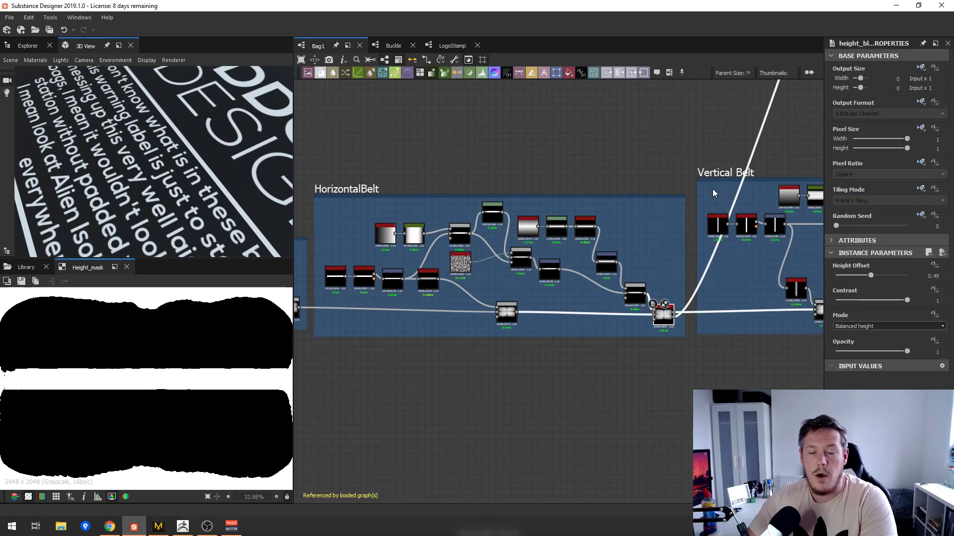
- Trace the mask connections from the HorizontalBelt and Vertical Belt frames up to the belt colour blend
{"action": "scroll", "coordinate": [705, 150], "scroll_direction": "down", "scroll_amount": 4}
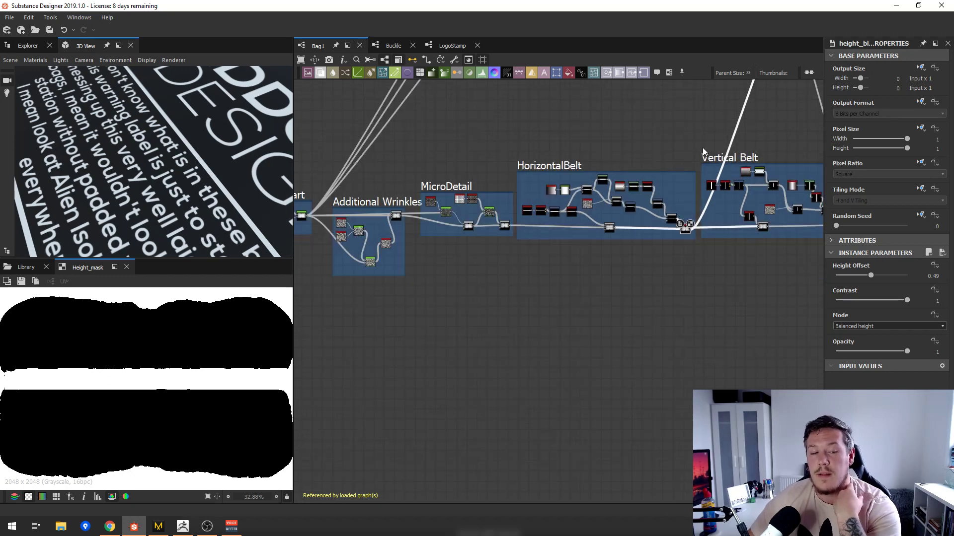
{"action": "middle_click_drag", "start_coordinate": [589, 148], "coordinate": [587, 226]}
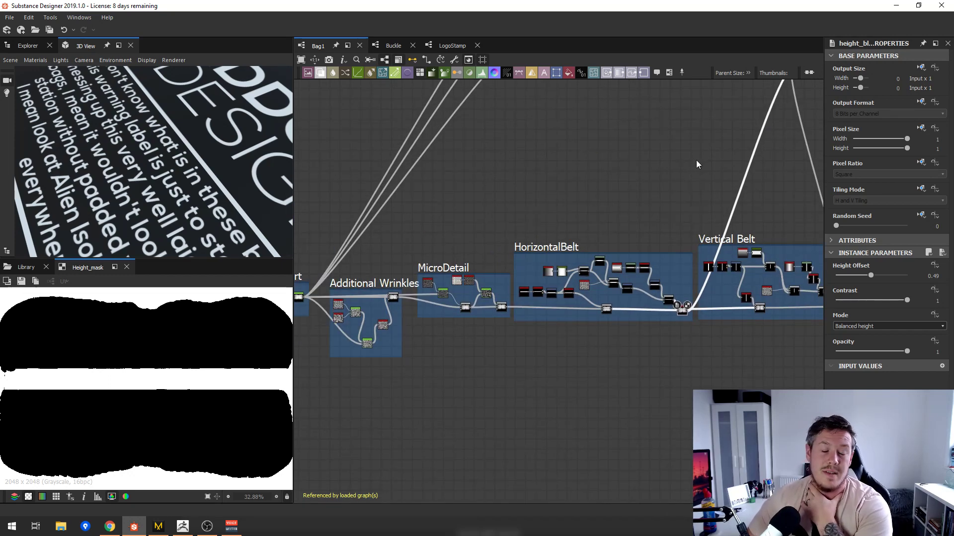
{"action": "middle_click_drag", "start_coordinate": [673, 189], "coordinate": [585, 204]}
{"action": "scroll", "coordinate": [585, 204], "scroll_direction": "down", "scroll_amount": 1}
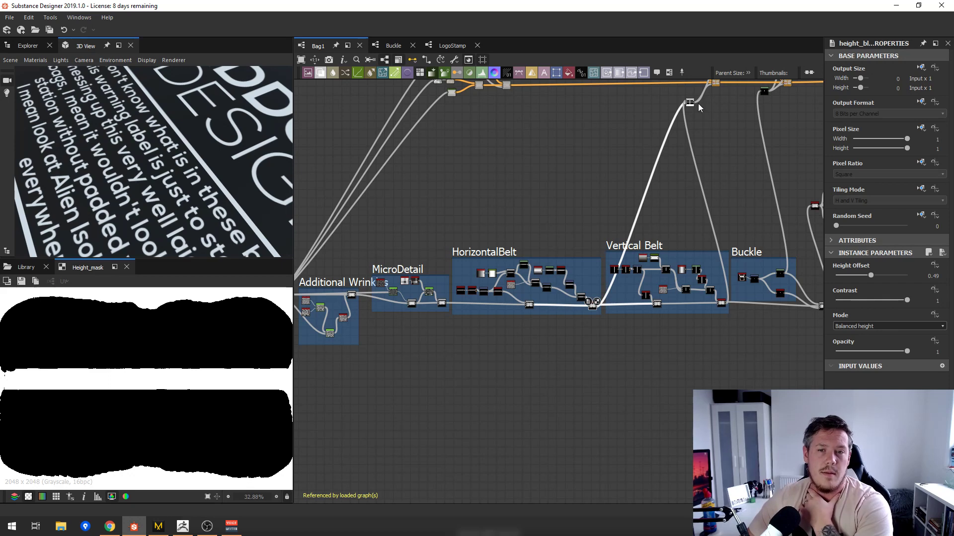
{"action": "middle_click_drag", "start_coordinate": [697, 104], "coordinate": [636, 155]}
{"action": "scroll", "coordinate": [637, 154], "scroll_direction": "up", "scroll_amount": 5}
{"action": "middle_click_drag", "start_coordinate": [595, 102], "coordinate": [621, 199]}
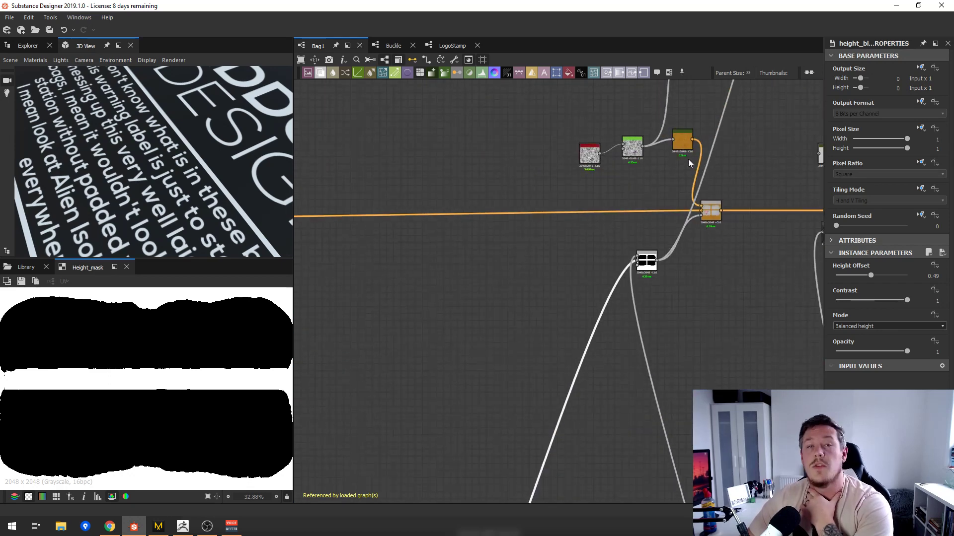
{"action": "scroll", "coordinate": [684, 154], "scroll_direction": "up", "scroll_amount": 4}
{"action": "middle_click_drag", "start_coordinate": [685, 156], "coordinate": [654, 193]}
{"action": "scroll", "coordinate": [574, 189], "scroll_direction": "down", "scroll_amount": 3}
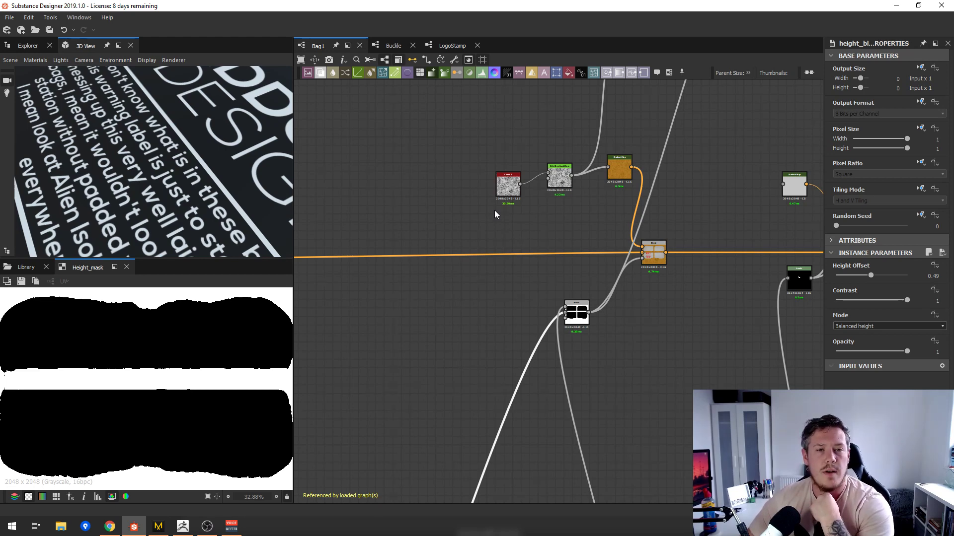
- Display the Bag1 graph's outputs in the 3D view
{"action": "scroll", "coordinate": [130, 172], "scroll_direction": "down", "scroll_amount": 3}
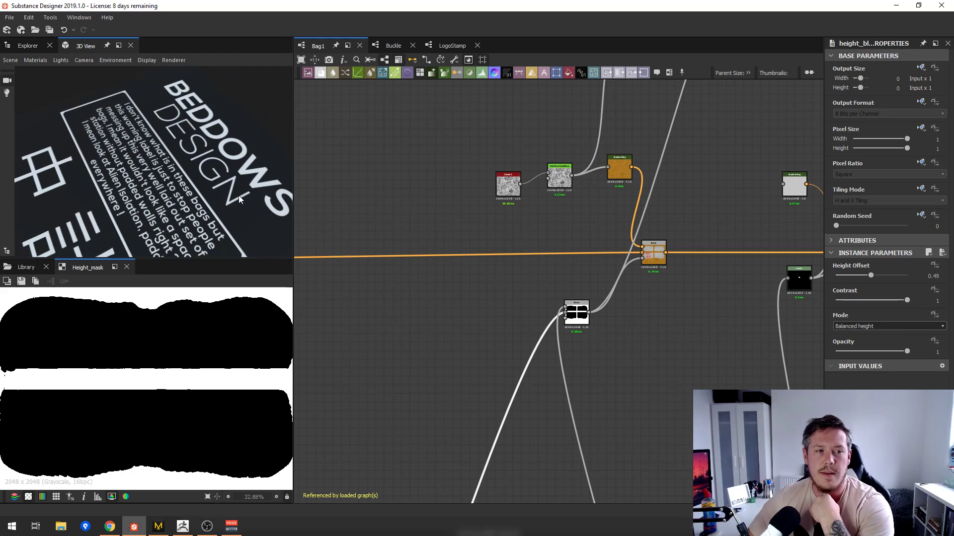
{"action": "right_click", "coordinate": [410, 144]}
{"action": "left_click", "coordinate": [494, 214]}
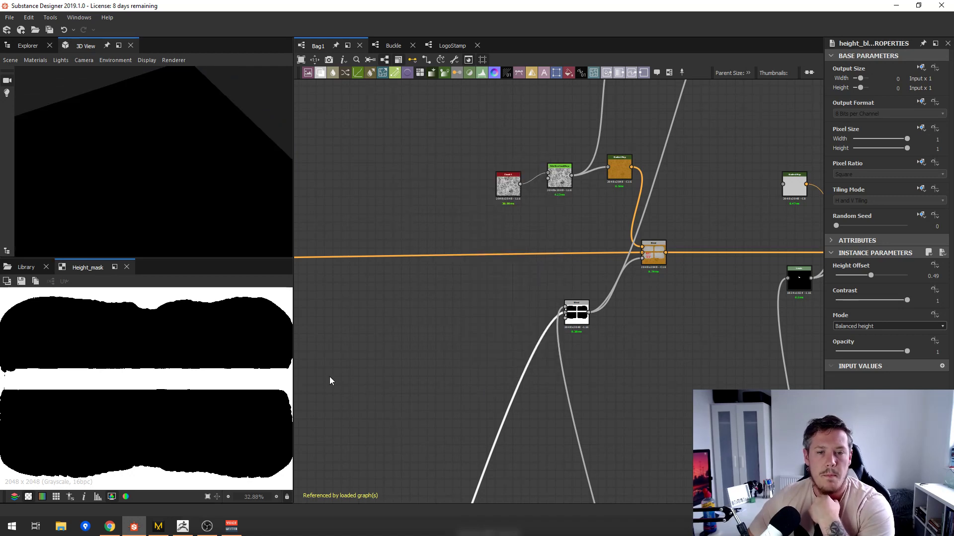
- Preview the upper chain's Subtract blend that adds the belts in grayscale
{"action": "middle_click_drag", "start_coordinate": [539, 219], "coordinate": [542, 343]}
{"action": "scroll", "coordinate": [541, 340], "scroll_direction": "down", "scroll_amount": 2}
{"action": "scroll", "coordinate": [612, 169], "scroll_direction": "up", "scroll_amount": 1}
{"action": "middle_click_drag", "start_coordinate": [612, 170], "coordinate": [554, 202]}
{"action": "scroll", "coordinate": [775, 182], "scroll_direction": "down", "scroll_amount": 2}
{"action": "scroll", "coordinate": [615, 193], "scroll_direction": "up", "scroll_amount": 1}
{"action": "double_click", "coordinate": [618, 192]}
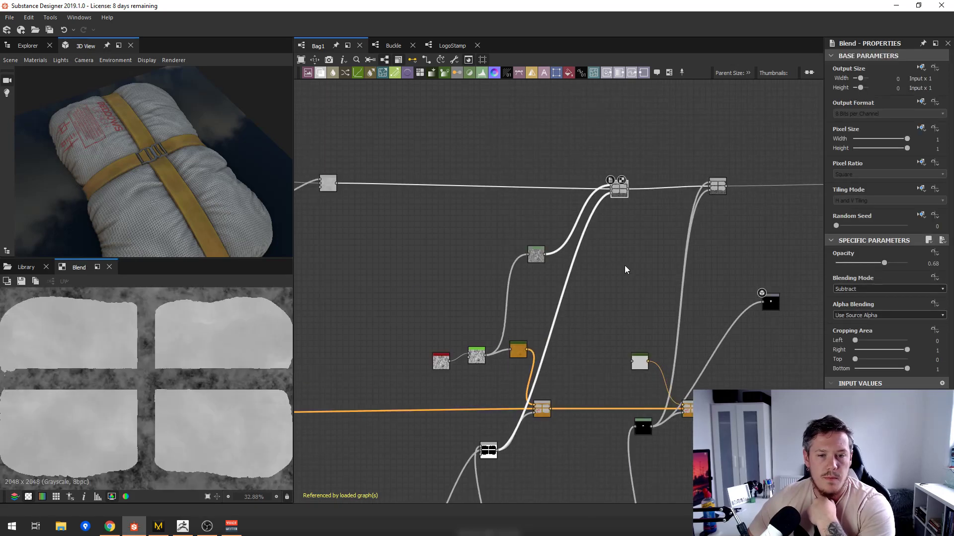
- Examine the buckle blends in the grayscale and colour chains, and preview the Metalic output
{"action": "middle_click_drag", "start_coordinate": [646, 196], "coordinate": [529, 177]}
{"action": "middle_click_drag", "start_coordinate": [370, 157], "coordinate": [565, 187]}
{"action": "scroll", "coordinate": [565, 187], "scroll_direction": "down", "scroll_amount": 1}
{"action": "middle_click_drag", "start_coordinate": [742, 213], "coordinate": [597, 202]}
{"action": "scroll", "coordinate": [597, 201], "scroll_direction": "up", "scroll_amount": 1}
{"action": "left_click", "coordinate": [620, 189]}
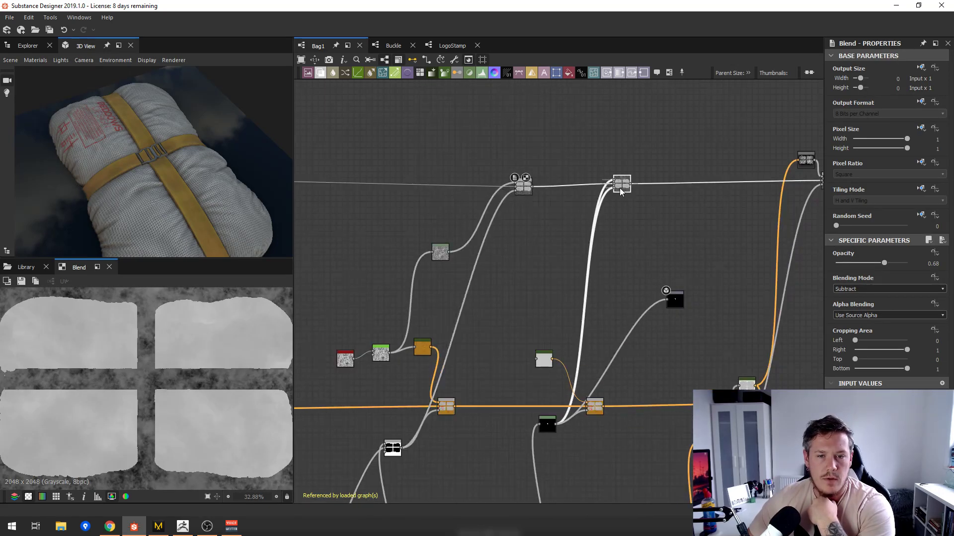
{"action": "double_click", "coordinate": [591, 405]}
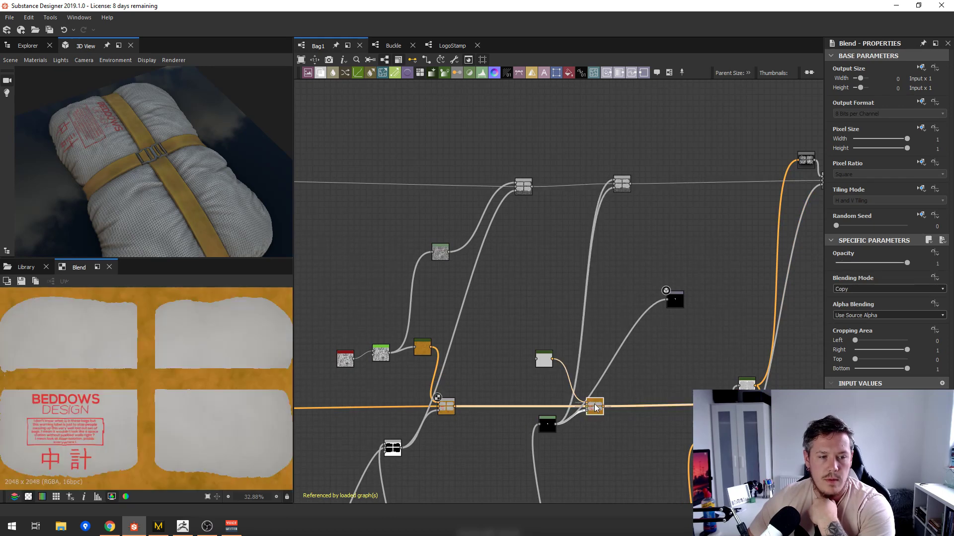
{"action": "double_click", "coordinate": [675, 300]}
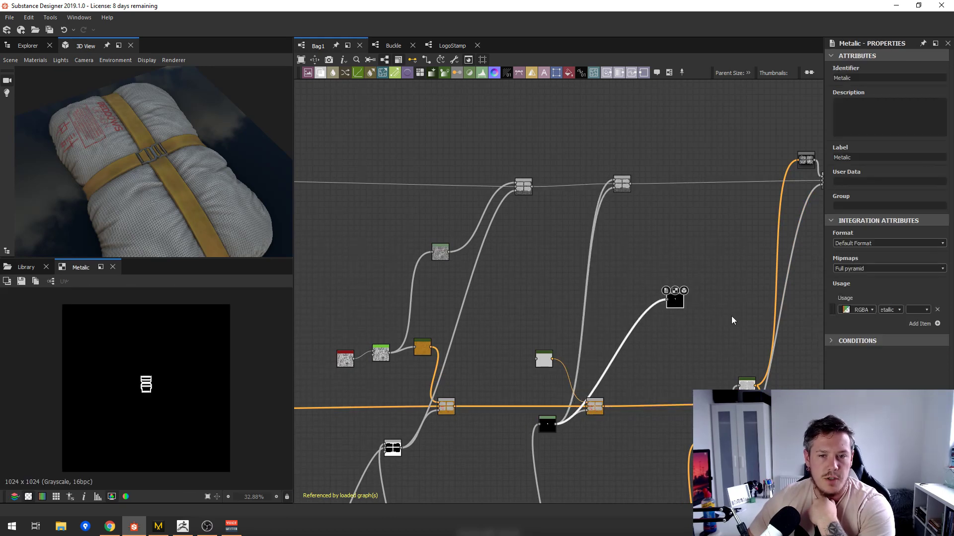
- Examine the colour and grayscale chains between the buckle blends and the final outputs
{"action": "middle_click_drag", "start_coordinate": [731, 320], "coordinate": [649, 288]}
{"action": "scroll", "coordinate": [705, 241], "scroll_direction": "down", "scroll_amount": 5}
{"action": "middle_click_drag", "start_coordinate": [590, 247], "coordinate": [410, 250]}
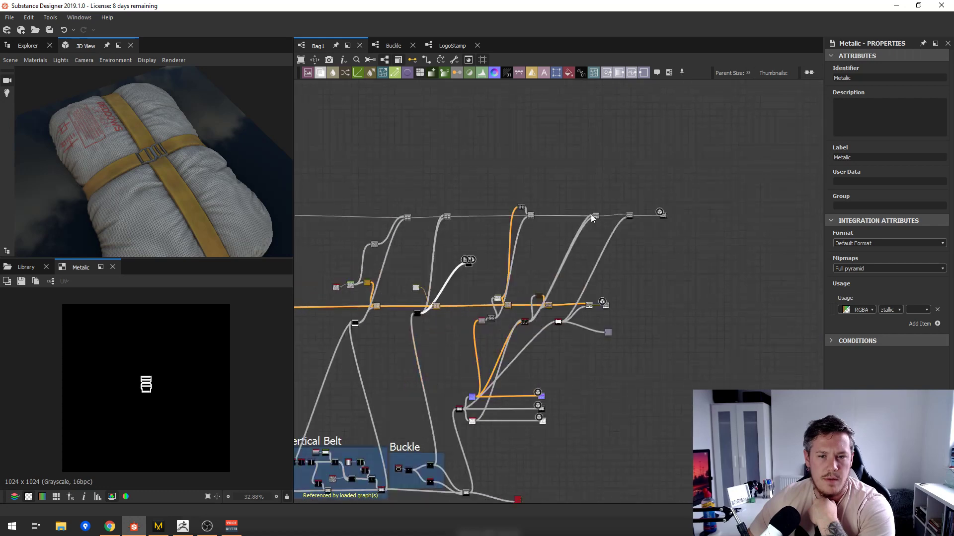
{"action": "scroll", "coordinate": [664, 212], "scroll_direction": "up", "scroll_amount": 13}
{"action": "scroll", "coordinate": [594, 238], "scroll_direction": "down", "scroll_amount": 11}
{"action": "middle_click_drag", "start_coordinate": [528, 245], "coordinate": [735, 199]}
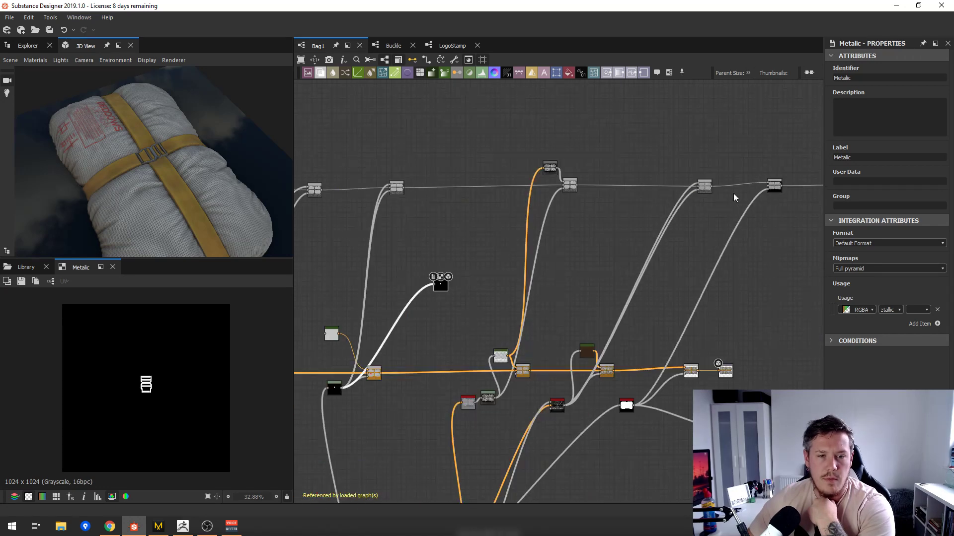
{"action": "middle_click_drag", "start_coordinate": [581, 308], "coordinate": [618, 256]}
{"action": "scroll", "coordinate": [564, 288], "scroll_direction": "up", "scroll_amount": 4}
{"action": "scroll", "coordinate": [525, 301], "scroll_direction": "down", "scroll_amount": 4}
{"action": "scroll", "coordinate": [519, 312], "scroll_direction": "up", "scroll_amount": 3}
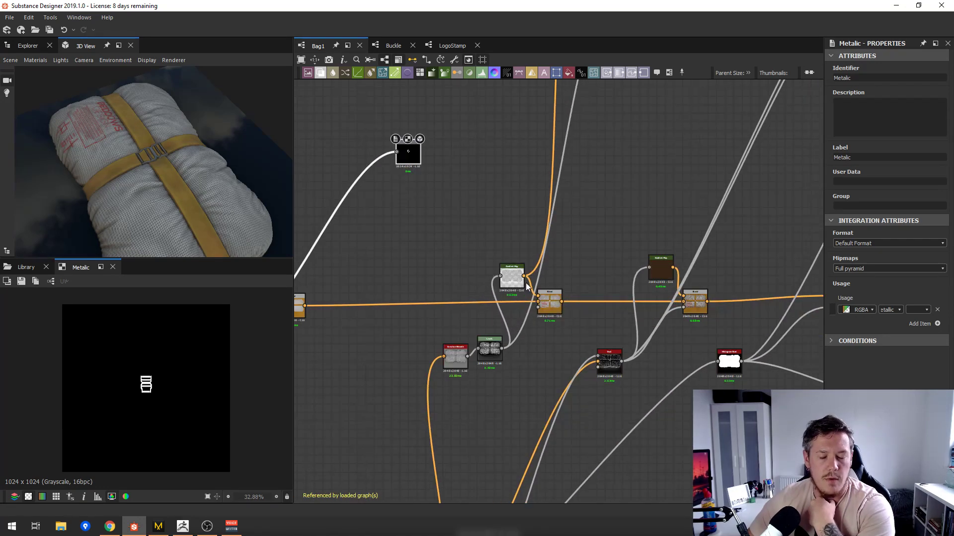
{"action": "scroll", "coordinate": [489, 268], "scroll_direction": "up", "scroll_amount": 1}
{"action": "middle_click_drag", "start_coordinate": [489, 268], "coordinate": [643, 248]}
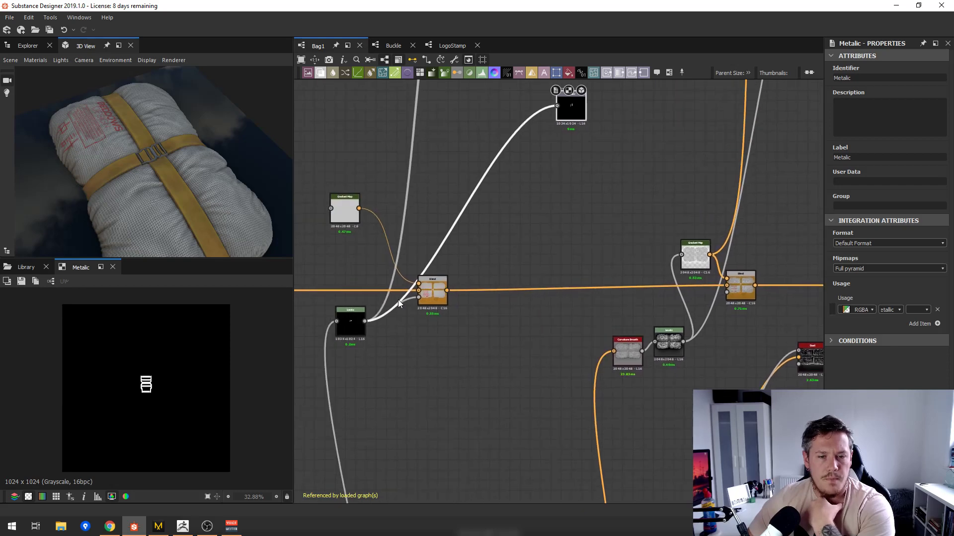
- Preview the buckle's colour blend together with its Levels mask and light grey Gradient Map
{"action": "left_click", "coordinate": [444, 287]}
{"action": "double_click", "coordinate": [444, 287]}
{"action": "scroll", "coordinate": [329, 252], "scroll_direction": "down", "scroll_amount": 1}
{"action": "middle_click_drag", "start_coordinate": [329, 252], "coordinate": [586, 255]}
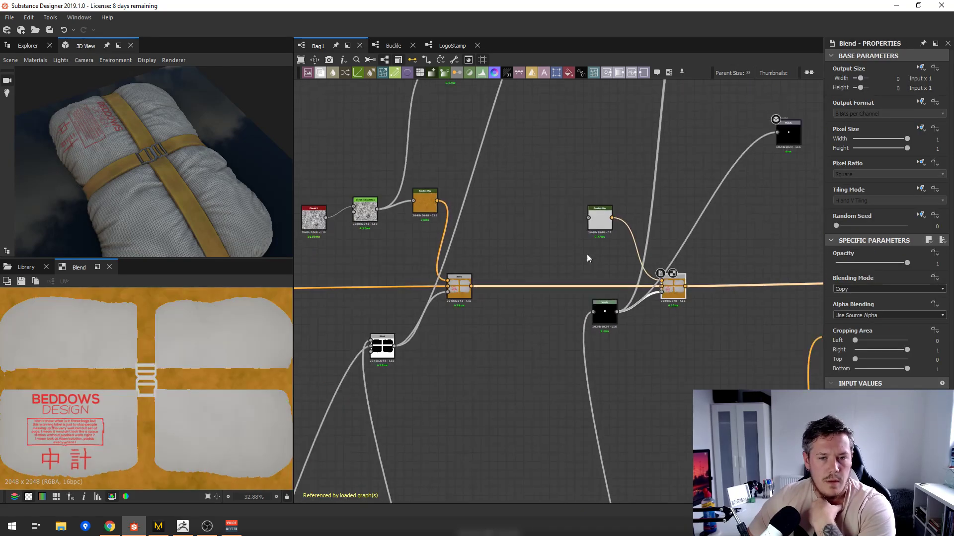
{"action": "double_click", "coordinate": [610, 314]}
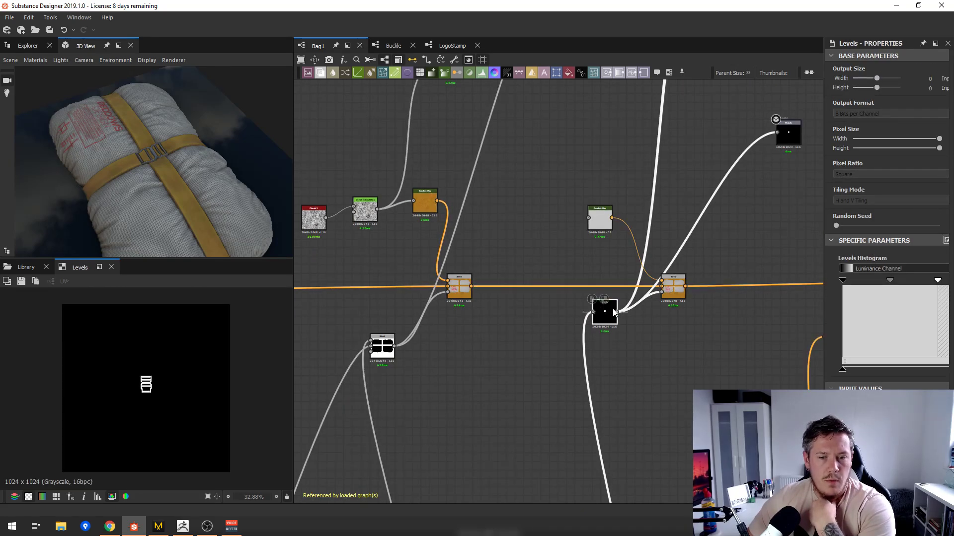
{"action": "scroll", "coordinate": [606, 310], "scroll_direction": "up", "scroll_amount": 4}
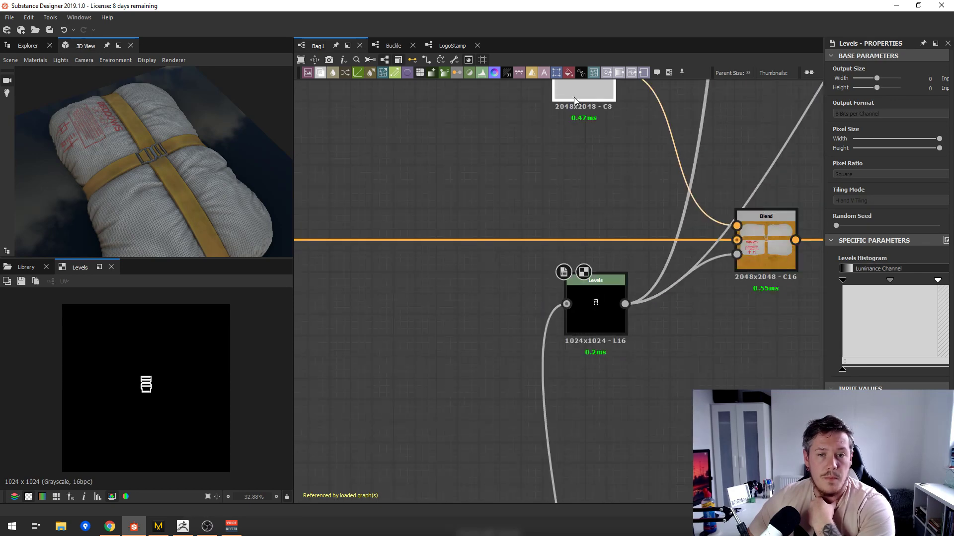
{"action": "double_click", "coordinate": [574, 96]}
{"action": "middle_click_drag", "start_coordinate": [709, 233], "coordinate": [684, 251]}
{"action": "double_click", "coordinate": [705, 248]}
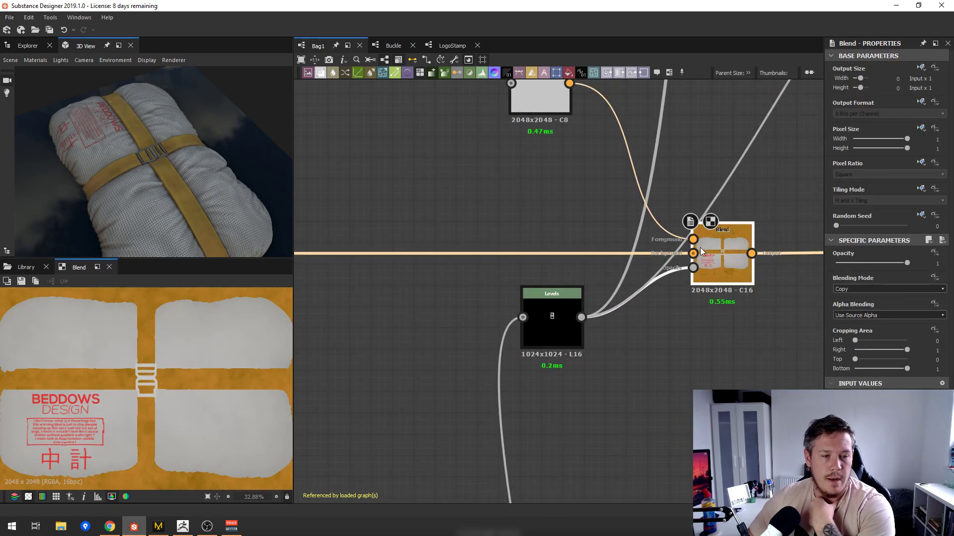
- Preview the Min (Darken) blend after the buckle's colour blend, and align the Curvature Smooth node with its neighbouring Levels node
{"action": "scroll", "coordinate": [809, 273], "scroll_direction": "up", "scroll_amount": 1}
{"action": "middle_click_drag", "start_coordinate": [809, 273], "coordinate": [373, 251]}
{"action": "scroll", "coordinate": [794, 269], "scroll_direction": "down", "scroll_amount": 5}
{"action": "scroll", "coordinate": [606, 241], "scroll_direction": "up", "scroll_amount": 6}
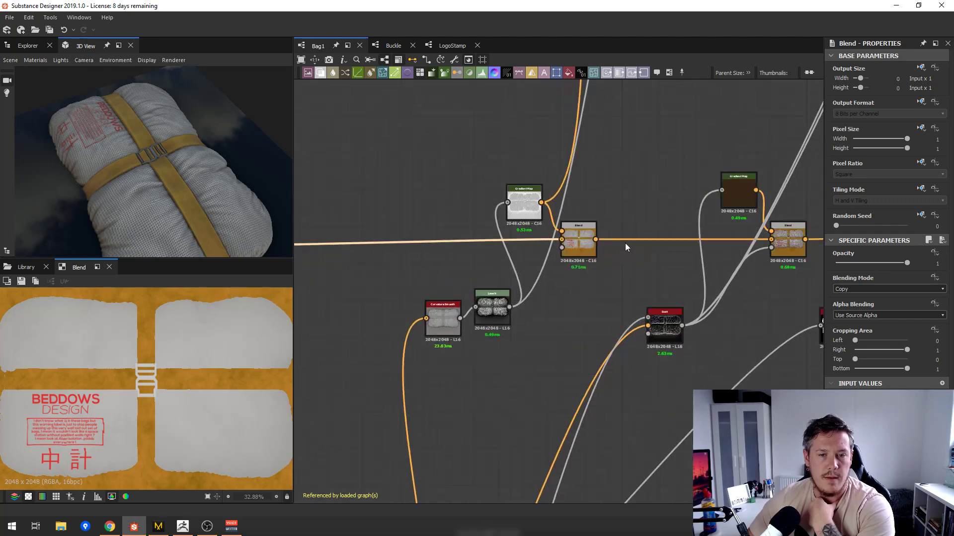
{"action": "scroll", "coordinate": [551, 250], "scroll_direction": "down", "scroll_amount": 1}
{"action": "middle_click_drag", "start_coordinate": [531, 270], "coordinate": [623, 256]}
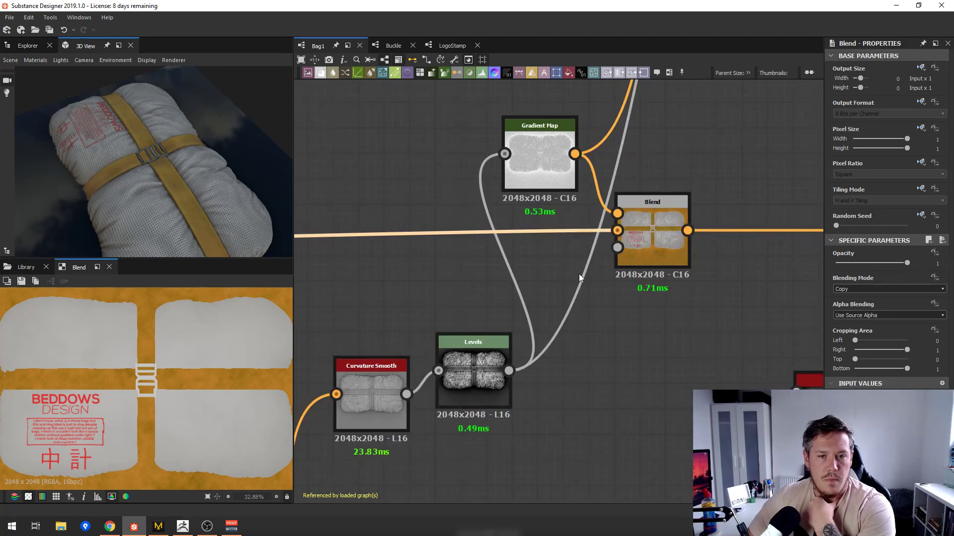
{"action": "double_click", "coordinate": [657, 226]}
{"action": "left_click_drag", "start_coordinate": [382, 376], "coordinate": [383, 351]}
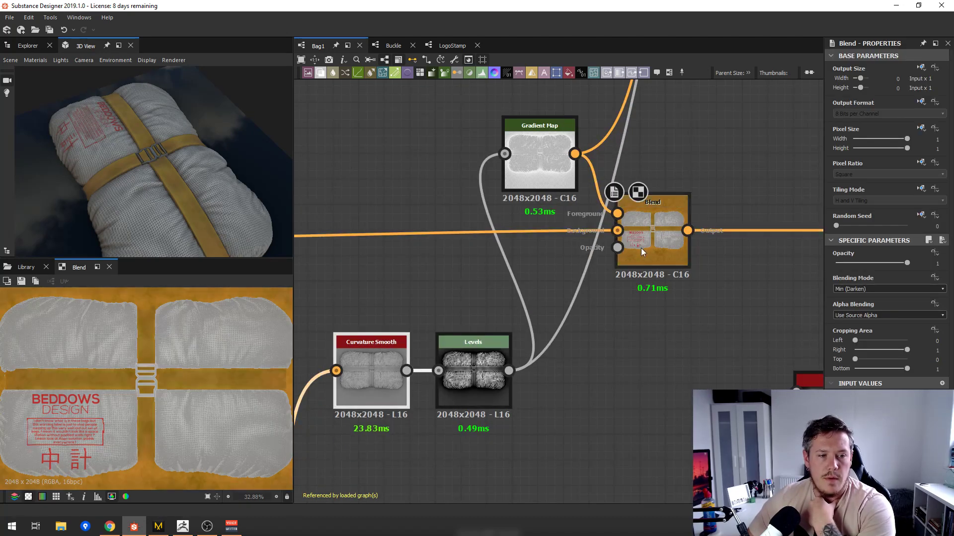
{"action": "left_click_drag", "start_coordinate": [158, 183], "coordinate": [239, 160]}
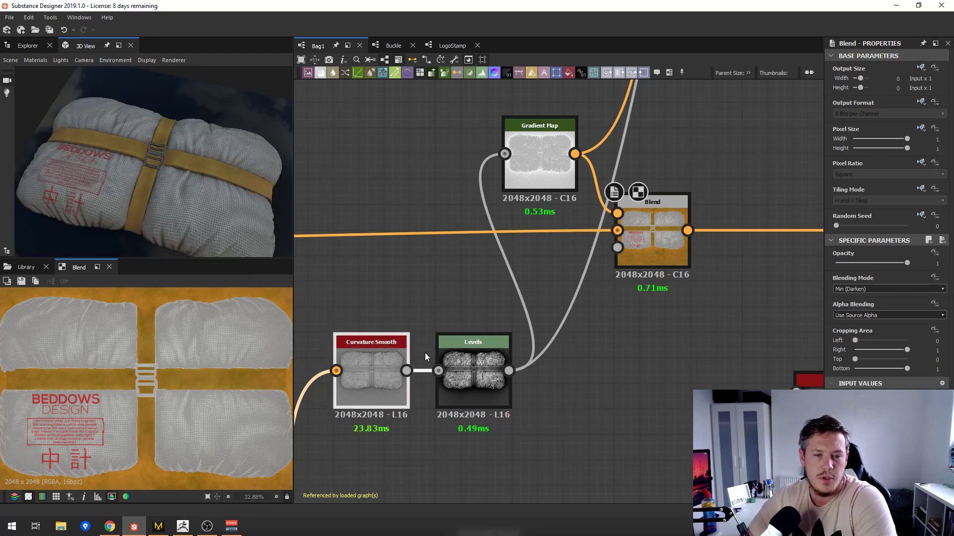
- Preview the Curvature Smooth, Levels and Gradient Map nodes in turn, and inspect the fabric detail in the Min (Darken) blend
{"action": "double_click", "coordinate": [375, 362]}
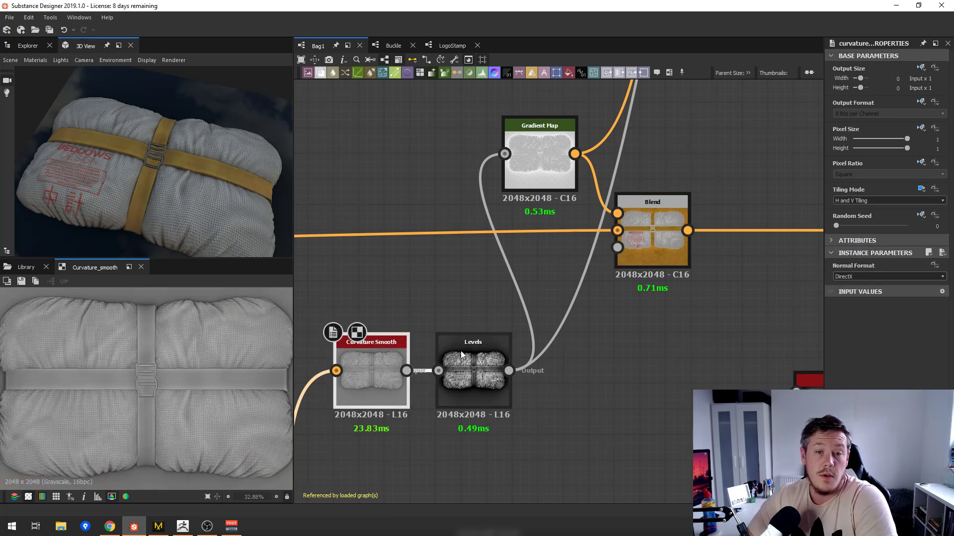
{"action": "double_click", "coordinate": [471, 355]}
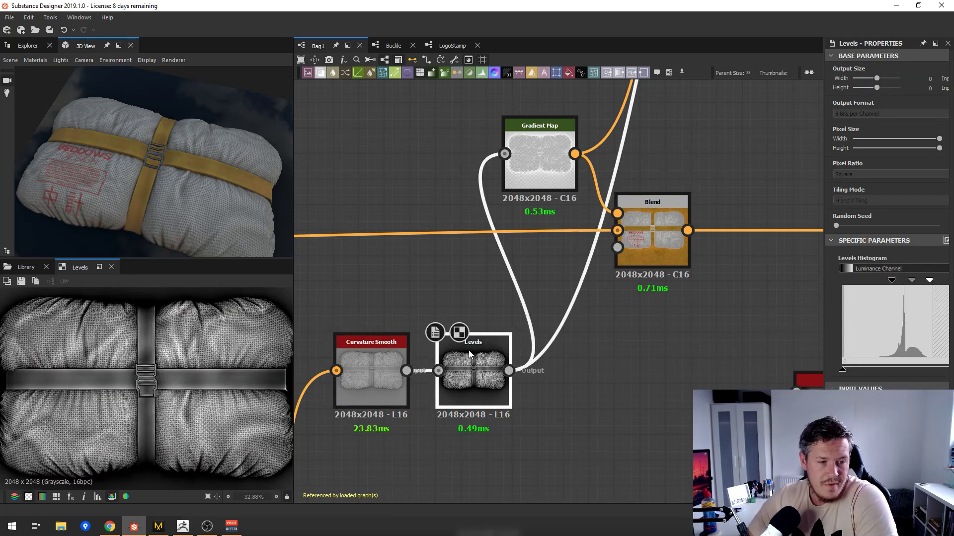
{"action": "scroll", "coordinate": [461, 205], "scroll_direction": "down", "scroll_amount": 2}
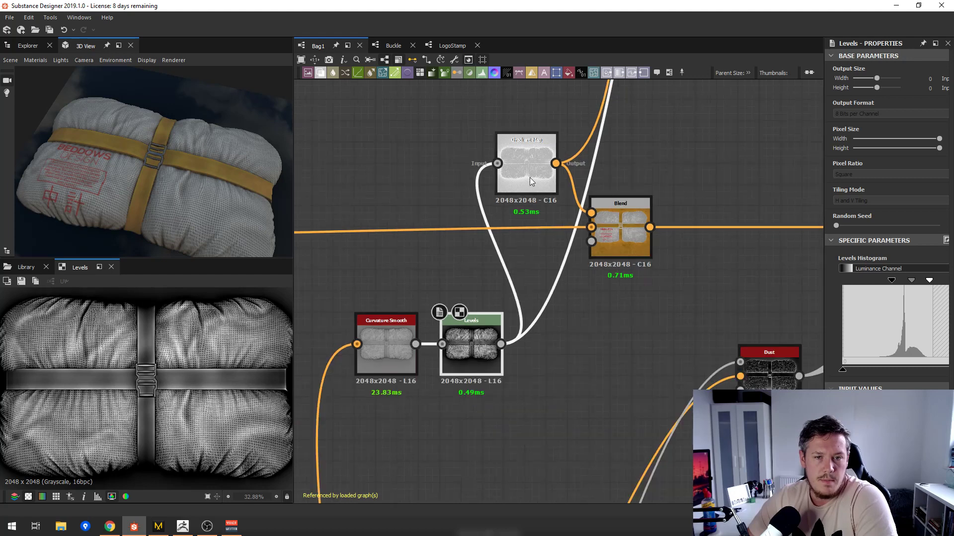
{"action": "double_click", "coordinate": [529, 176]}
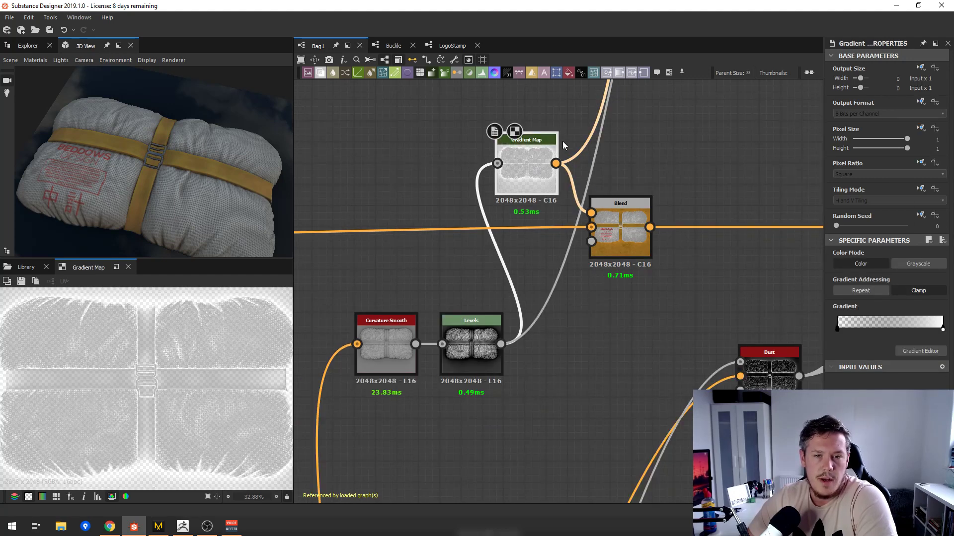
{"action": "double_click", "coordinate": [602, 206]}
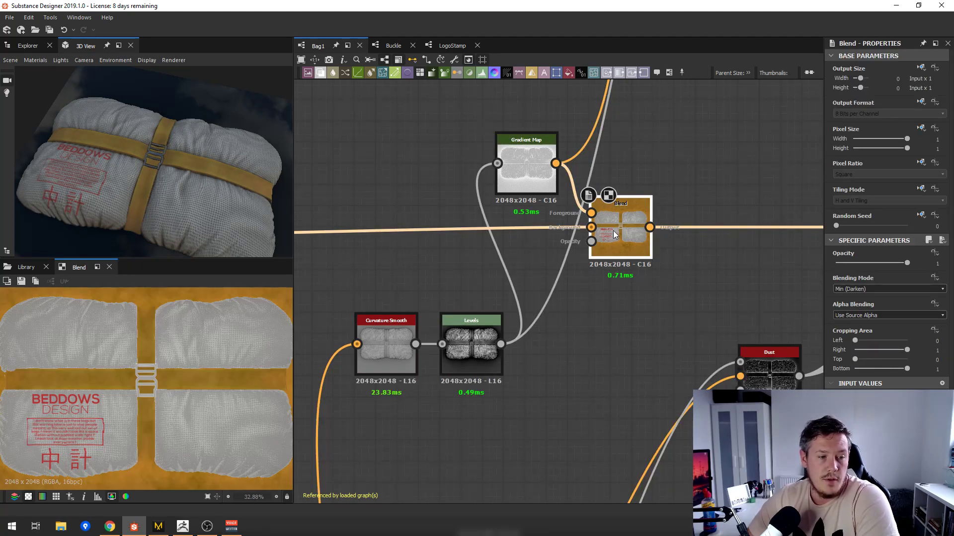
{"action": "scroll", "coordinate": [198, 361], "scroll_direction": "up", "scroll_amount": 4}
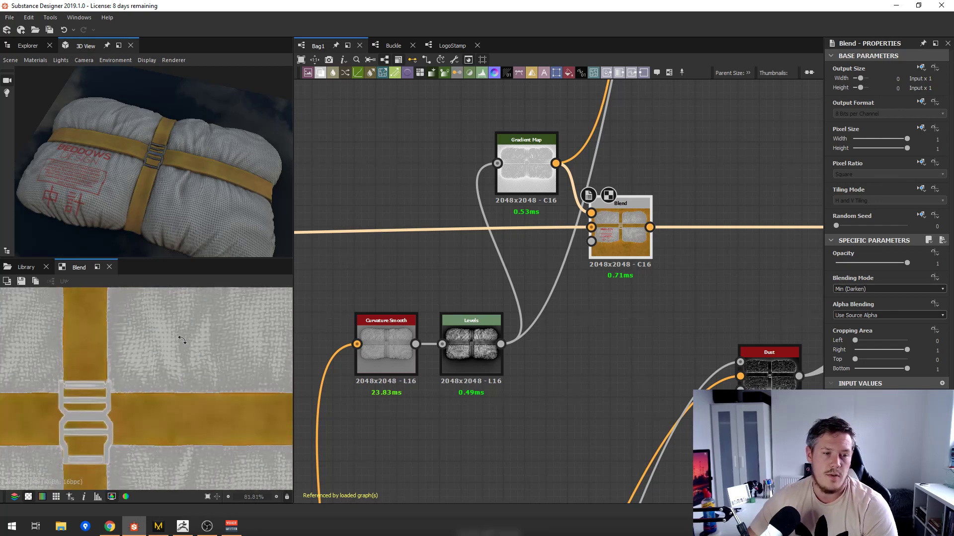
{"action": "scroll", "coordinate": [184, 340], "scroll_direction": "down", "scroll_amount": 1}
{"action": "scroll", "coordinate": [199, 326], "scroll_direction": "down", "scroll_amount": 1}
{"action": "scroll", "coordinate": [213, 321], "scroll_direction": "down", "scroll_amount": 1}
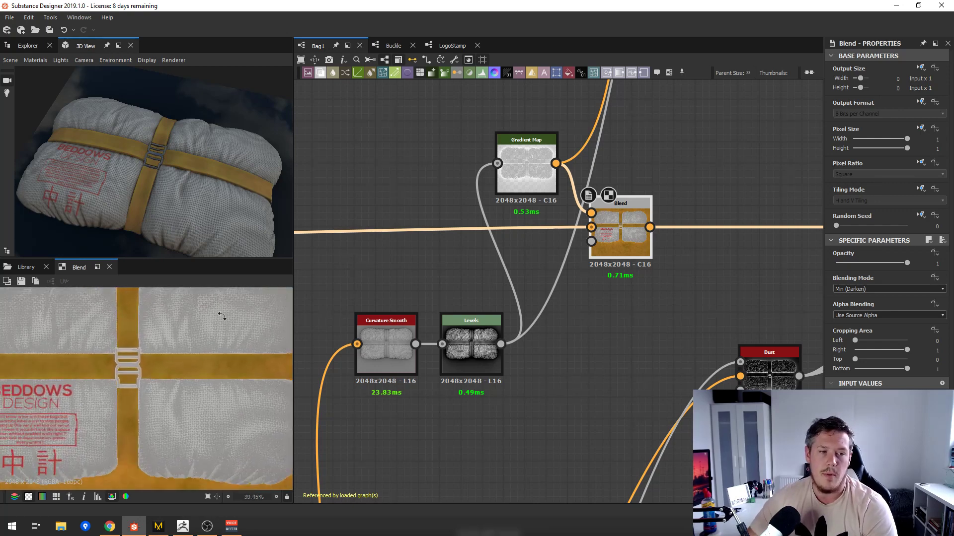
- Inspect the bag from a low angle in the 3D view and preview the colour blend masked by the Dust node
{"action": "scroll", "coordinate": [494, 358], "scroll_direction": "down", "scroll_amount": 5}
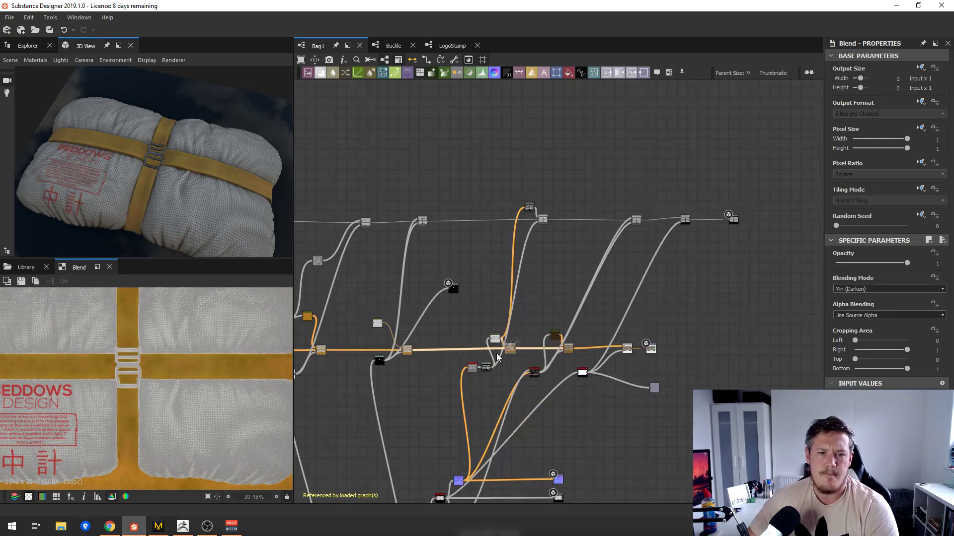
{"action": "scroll", "coordinate": [497, 354], "scroll_direction": "up", "scroll_amount": 1}
{"action": "middle_click_drag", "start_coordinate": [496, 354], "coordinate": [466, 290]}
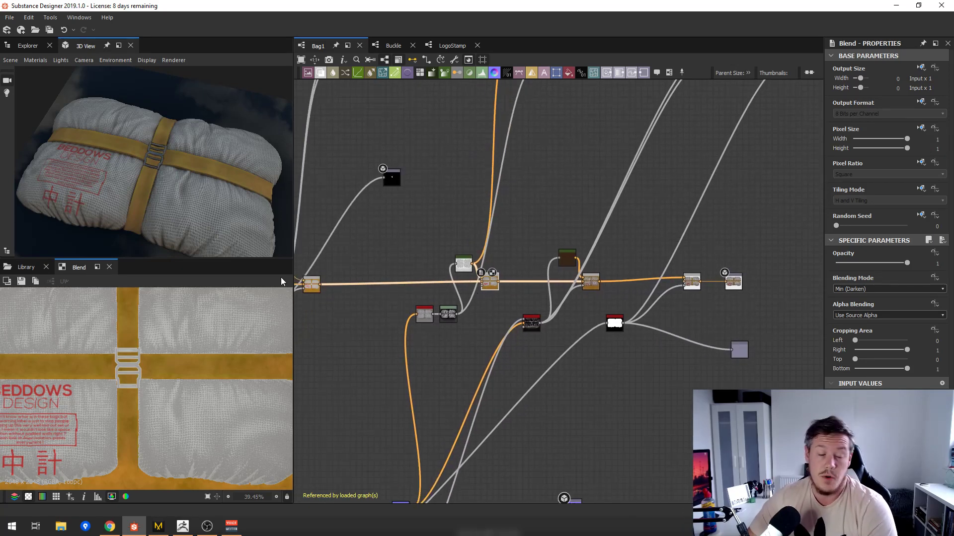
{"action": "left_click_drag", "start_coordinate": [207, 198], "coordinate": [239, 91]}
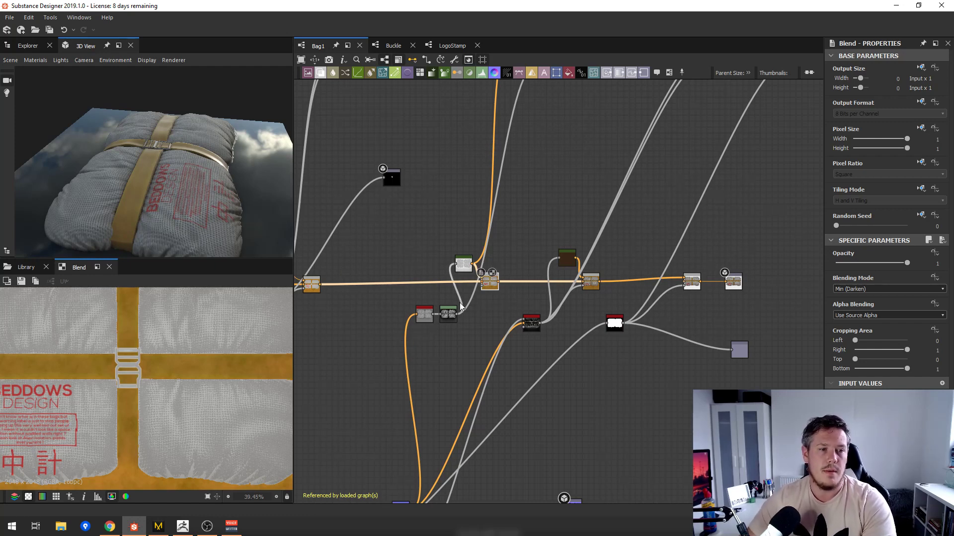
{"action": "scroll", "coordinate": [594, 281], "scroll_direction": "up", "scroll_amount": 3}
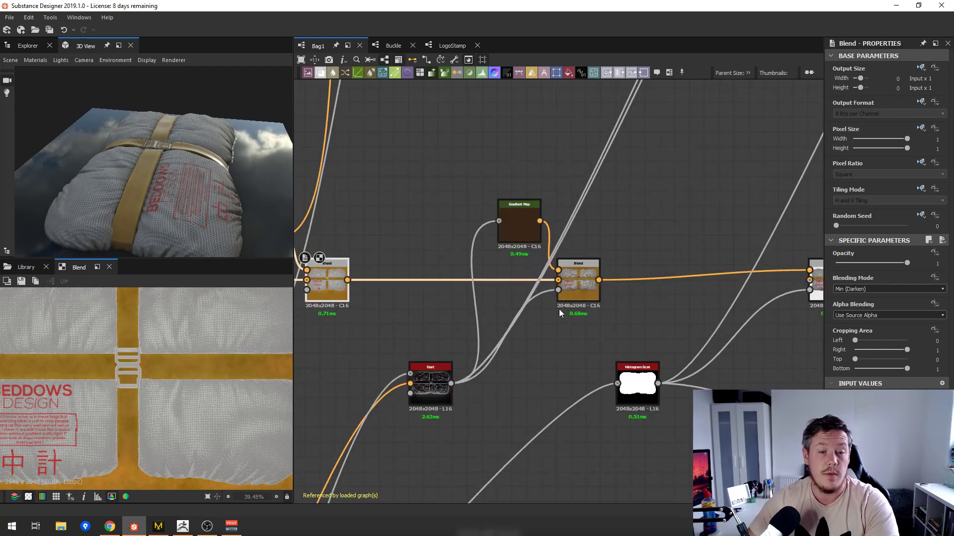
{"action": "double_click", "coordinate": [577, 276]}
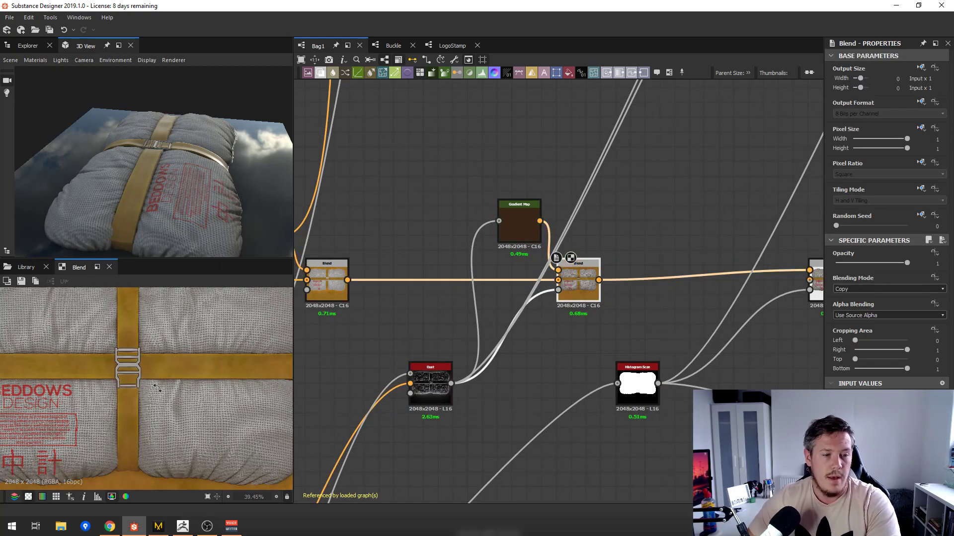
- Preview the Dust node's mask and trace its input connections from the lower part of the graph
{"action": "double_click", "coordinate": [429, 392]}
{"action": "scroll", "coordinate": [492, 352], "scroll_direction": "down", "scroll_amount": 2}
{"action": "middle_click_drag", "start_coordinate": [429, 393], "coordinate": [524, 293]}
{"action": "scroll", "coordinate": [496, 347], "scroll_direction": "down", "scroll_amount": 3}
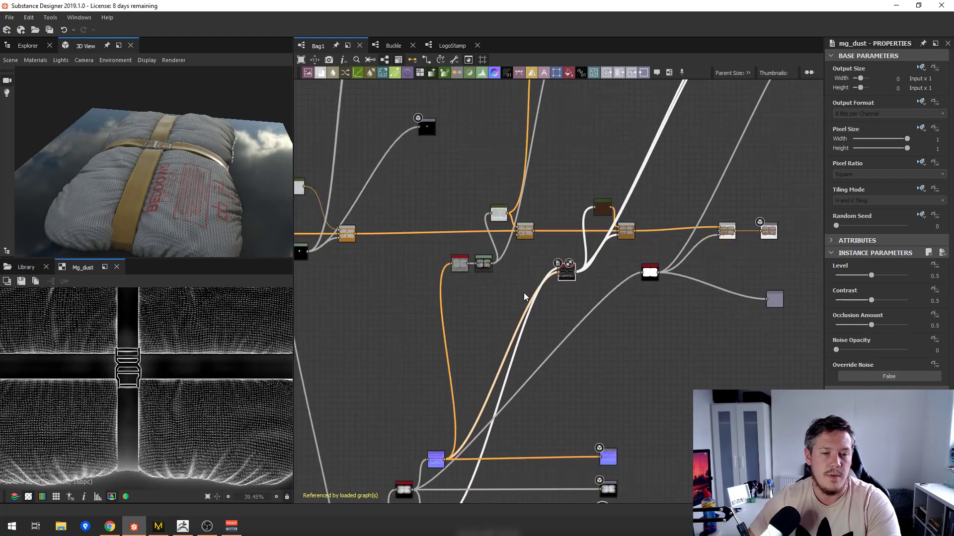
{"action": "scroll", "coordinate": [523, 293], "scroll_direction": "up", "scroll_amount": 1}
{"action": "scroll", "coordinate": [579, 274], "scroll_direction": "up", "scroll_amount": 3}
{"action": "scroll", "coordinate": [580, 277], "scroll_direction": "up", "scroll_amount": 3}
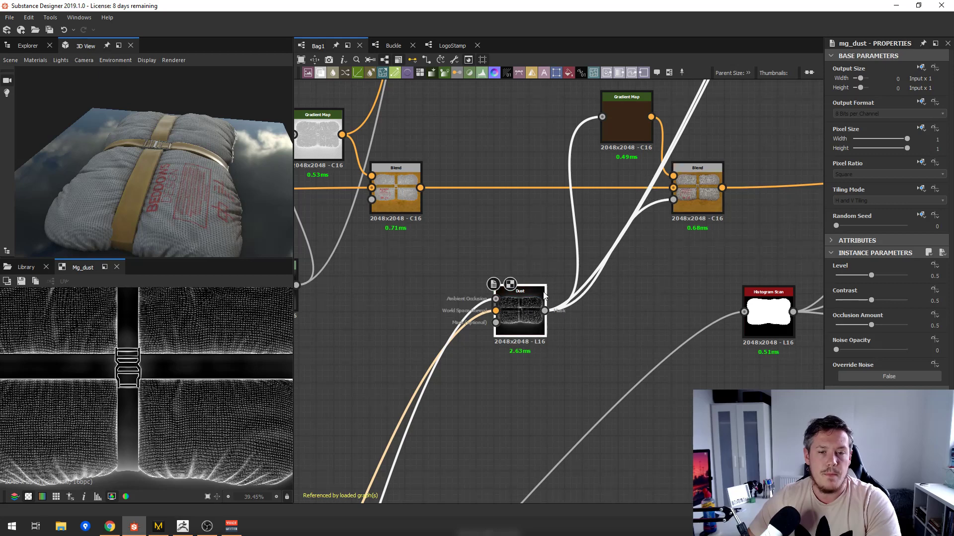
- Preview the dark brown Gradient Map, and inspect the dust colour blend up close and as a whole
{"action": "left_click", "coordinate": [710, 174]}
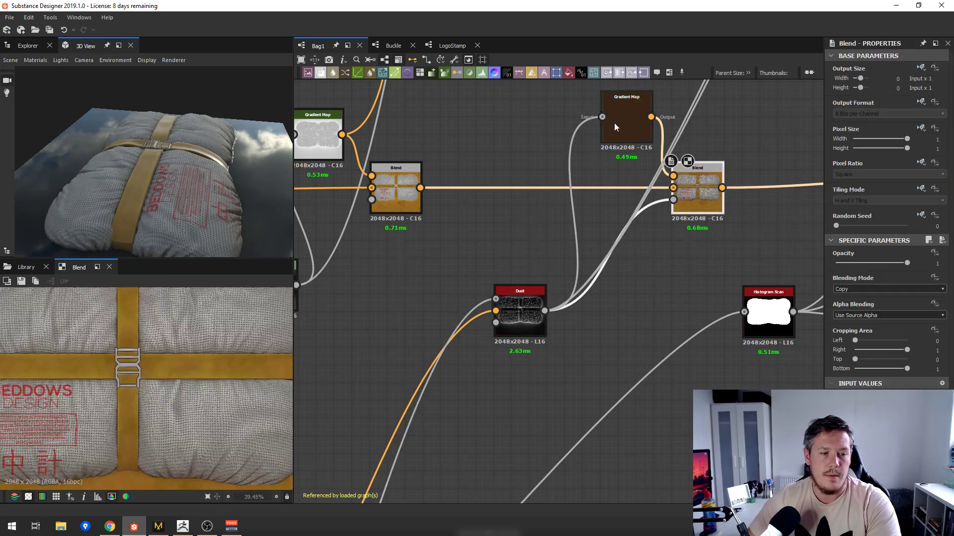
{"action": "left_click", "coordinate": [616, 121]}
{"action": "left_click", "coordinate": [690, 182]}
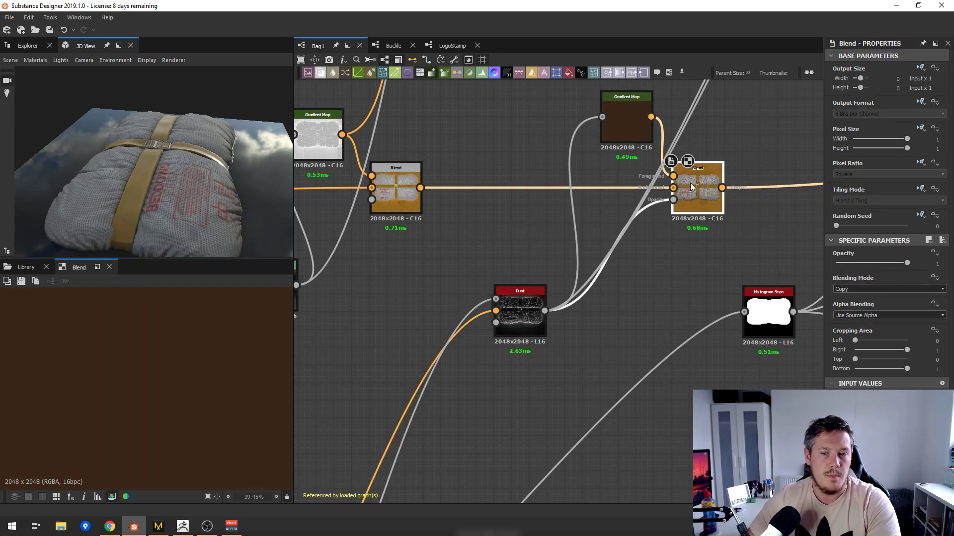
{"action": "scroll", "coordinate": [143, 365], "scroll_direction": "down", "scroll_amount": 2}
{"action": "scroll", "coordinate": [143, 365], "scroll_direction": "up", "scroll_amount": 4}
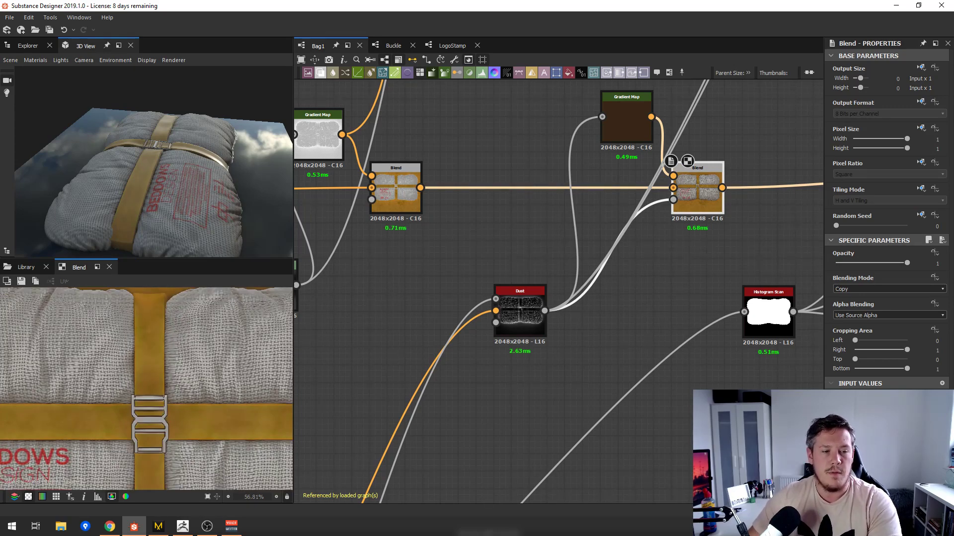
{"action": "scroll", "coordinate": [174, 355], "scroll_direction": "down", "scroll_amount": 5}
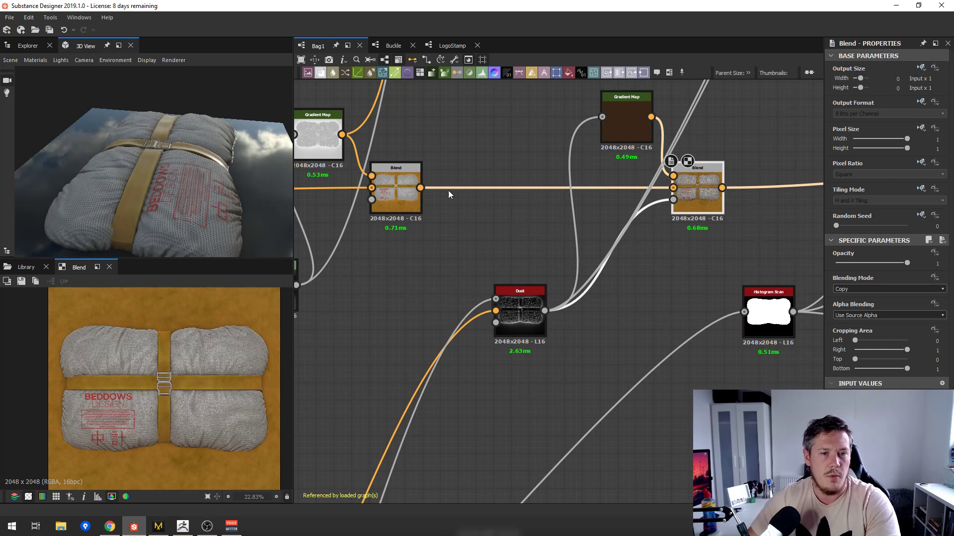
- Compare the Min (Darken) blend's preview with the dust blend's preview
{"action": "left_click", "coordinate": [398, 186]}
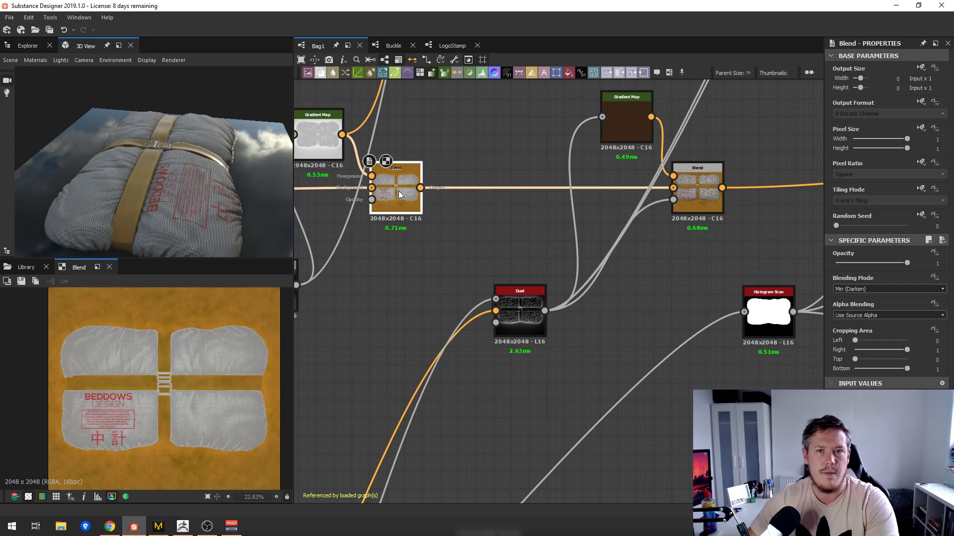
{"action": "left_click", "coordinate": [699, 212], "text": "shift"}
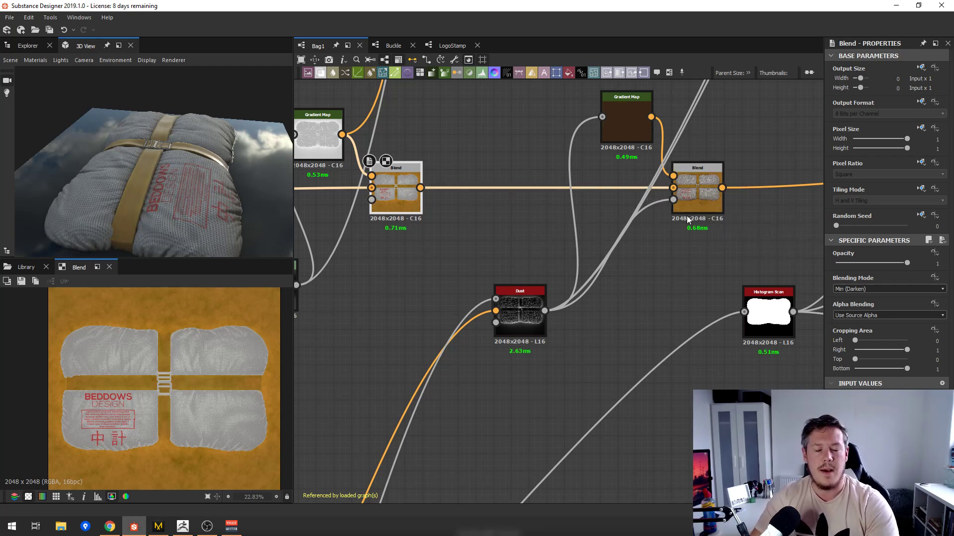
{"action": "double_click", "coordinate": [696, 183]}
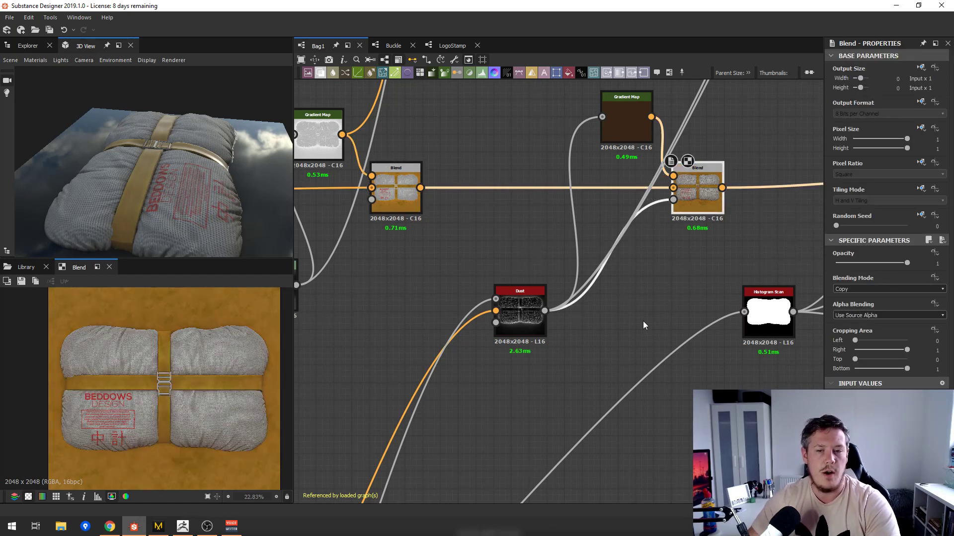
- Preview the Histogram Scan mask that feeds the final colour blend
{"action": "middle_click_drag", "start_coordinate": [620, 299], "coordinate": [547, 299]}
{"action": "scroll", "coordinate": [548, 299], "scroll_direction": "down", "scroll_amount": 3}
{"action": "middle_click_drag", "start_coordinate": [640, 250], "coordinate": [379, 243]}
{"action": "scroll", "coordinate": [457, 259], "scroll_direction": "up", "scroll_amount": 1}
{"action": "middle_click_drag", "start_coordinate": [387, 304], "coordinate": [516, 275]}
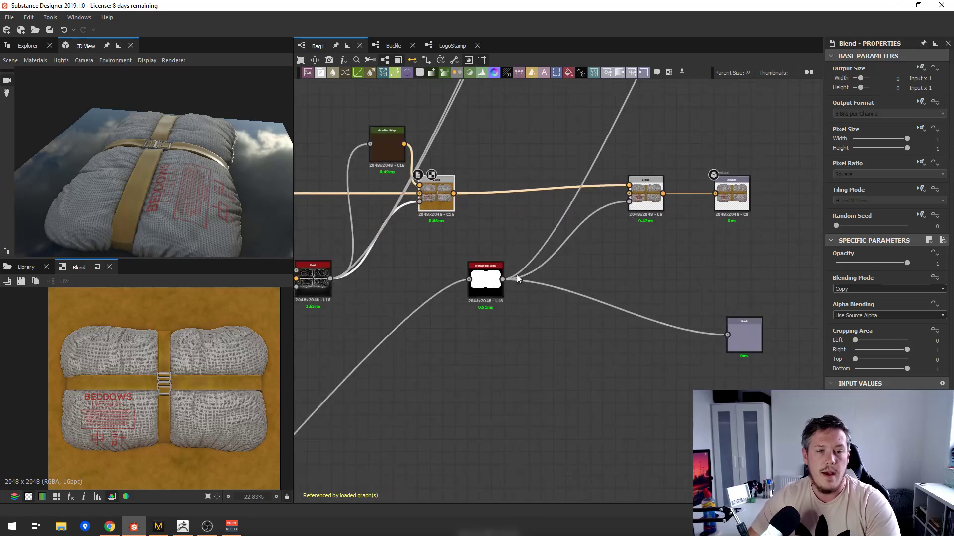
{"action": "double_click", "coordinate": [486, 279]}
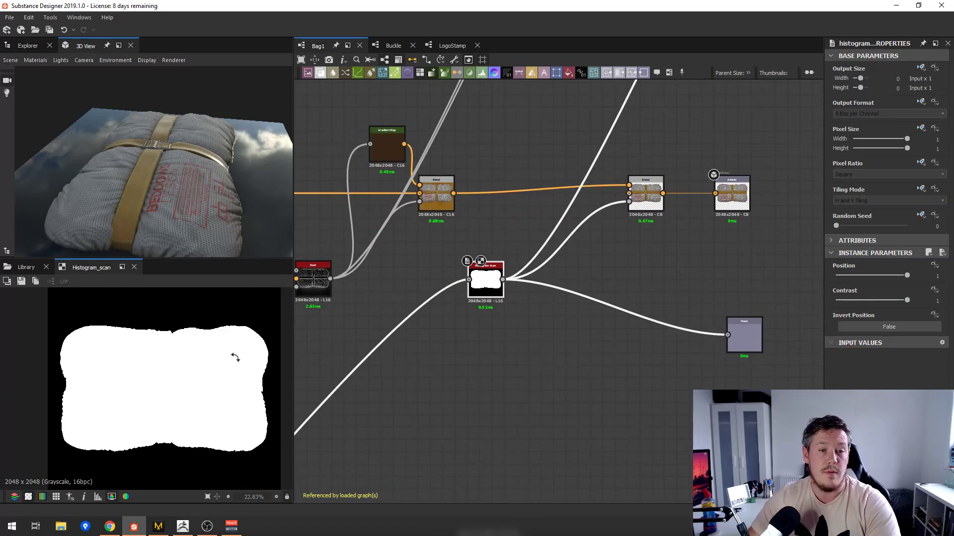
- Preview the Mask output node and move it closer to the Histogram Scan that feeds it
{"action": "double_click", "coordinate": [749, 323]}
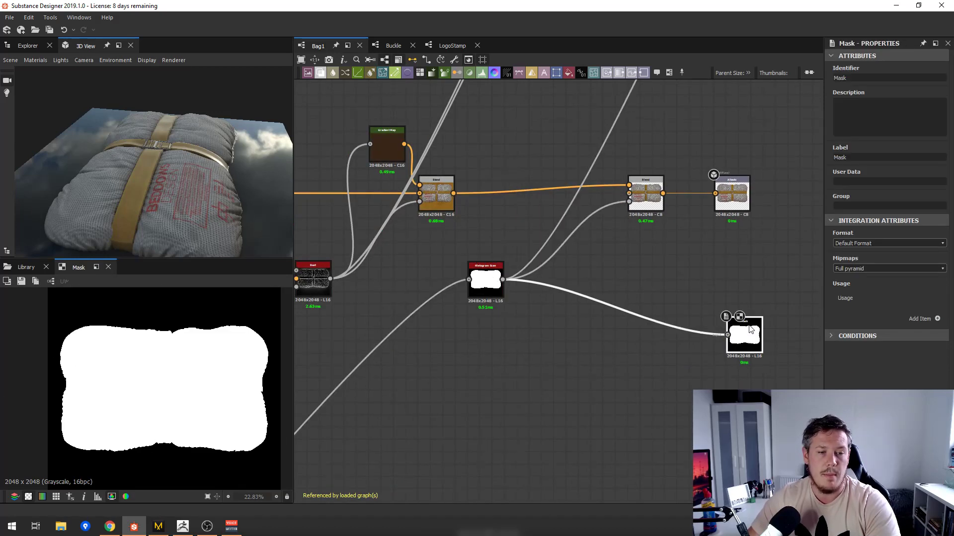
{"action": "left_click_drag", "start_coordinate": [761, 348], "coordinate": [706, 323]}
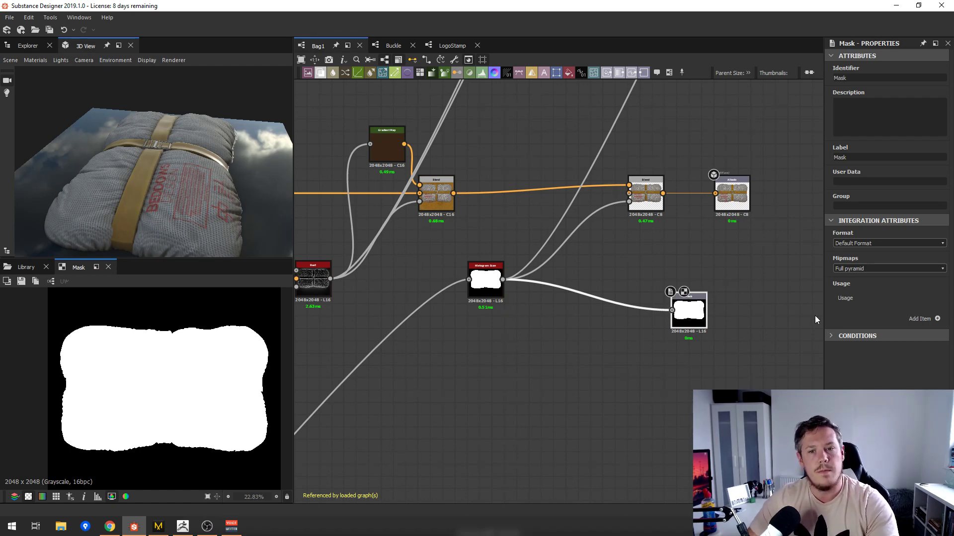
{"action": "scroll", "coordinate": [599, 263], "scroll_direction": "down", "scroll_amount": 5}
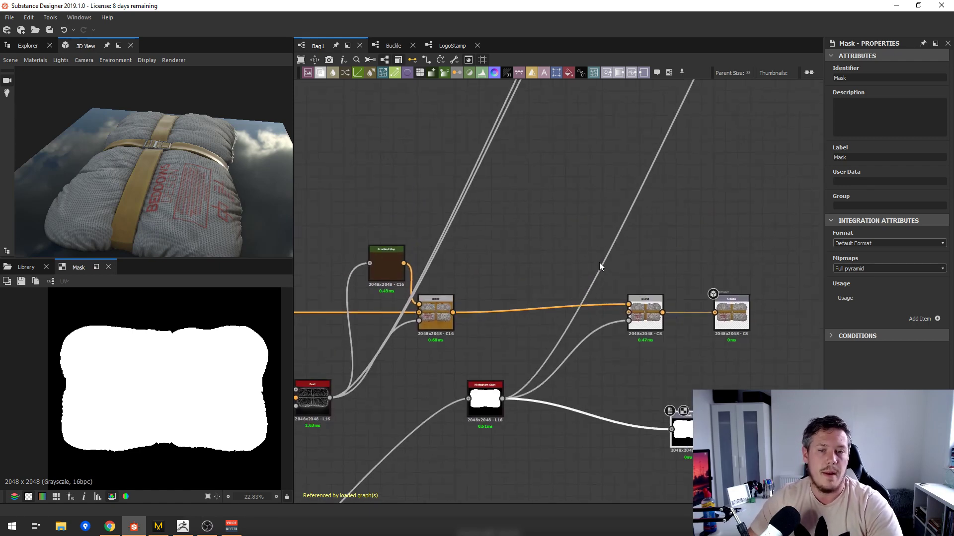
- Find the belt section of the colour chain and select its mask, gradient and blend nodes
{"action": "scroll", "coordinate": [468, 226], "scroll_direction": "up", "scroll_amount": 4}
{"action": "middle_click_drag", "start_coordinate": [388, 252], "coordinate": [661, 204]}
{"action": "scroll", "coordinate": [659, 206], "scroll_direction": "down", "scroll_amount": 3}
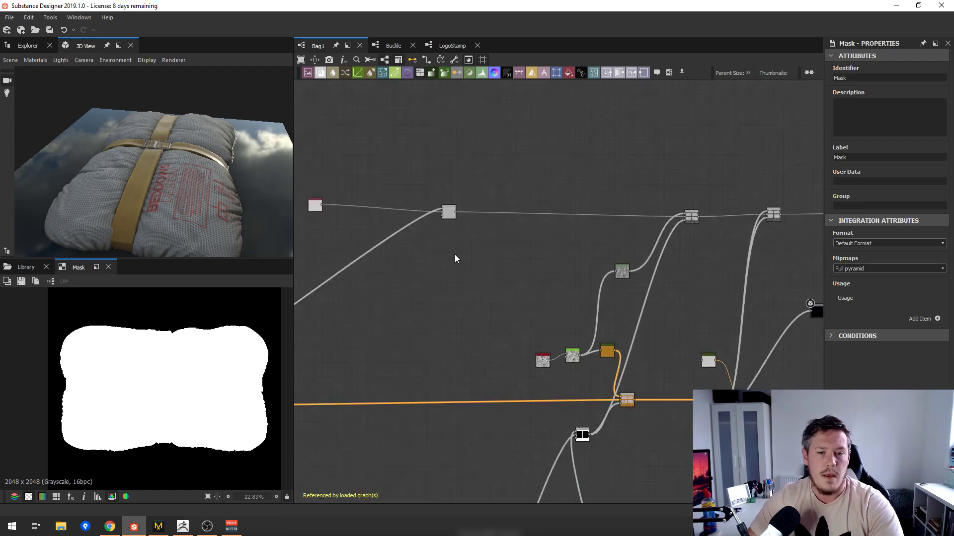
{"action": "middle_click_drag", "start_coordinate": [456, 258], "coordinate": [819, 297]}
{"action": "scroll", "coordinate": [583, 285], "scroll_direction": "down", "scroll_amount": 2}
{"action": "middle_click_drag", "start_coordinate": [677, 357], "coordinate": [570, 295]}
{"action": "scroll", "coordinate": [717, 300], "scroll_direction": "down", "scroll_amount": 2}
{"action": "middle_click_drag", "start_coordinate": [717, 300], "coordinate": [573, 266]}
{"action": "scroll", "coordinate": [540, 280], "scroll_direction": "up", "scroll_amount": 1}
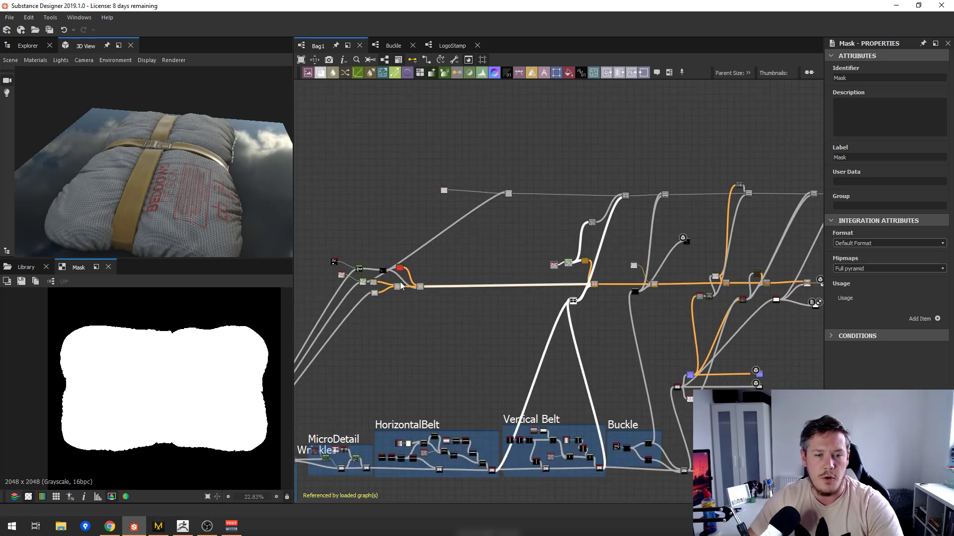
{"action": "scroll", "coordinate": [401, 282], "scroll_direction": "up", "scroll_amount": 2}
{"action": "middle_click_drag", "start_coordinate": [562, 301], "coordinate": [418, 285]}
{"action": "left_click_drag", "start_coordinate": [530, 220], "coordinate": [590, 293]}
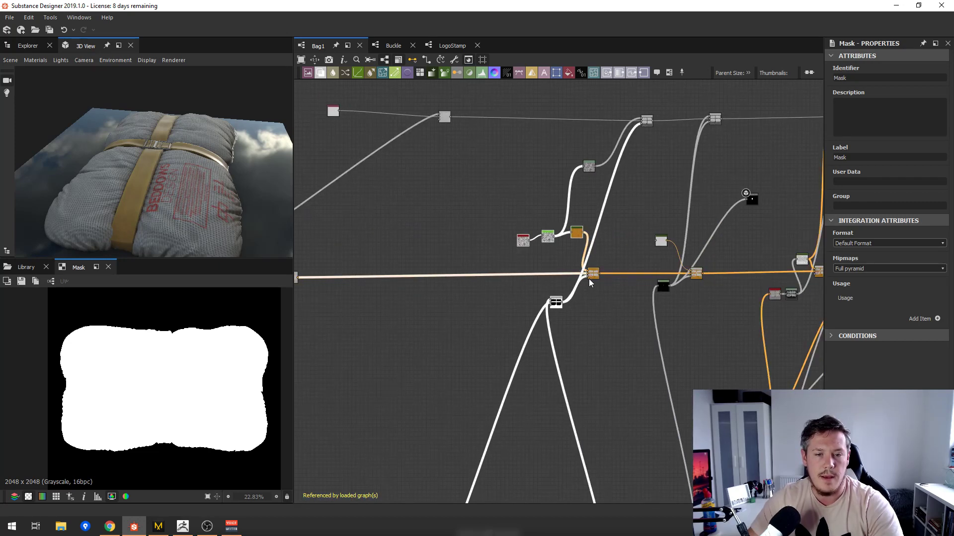
- Select the buckle nodes of the colour chain, followed by the curvature and dust nodes
{"action": "middle_click_drag", "start_coordinate": [621, 261], "coordinate": [526, 240]}
{"action": "mouse_move", "coordinate": [539, 186]}
{"action": "left_mouse_down"}
{"action": "mouse_move", "coordinate": [575, 247]}
{"action": "mouse_move", "coordinate": [616, 278]}
{"action": "left_mouse_up"}
{"action": "middle_click_drag", "start_coordinate": [698, 272], "coordinate": [548, 279]}
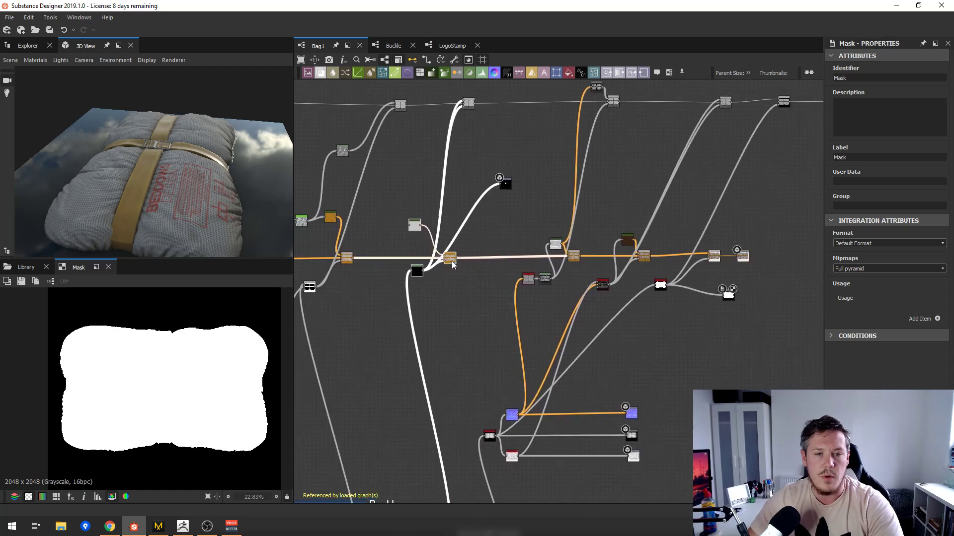
{"action": "scroll", "coordinate": [565, 253], "scroll_direction": "up", "scroll_amount": 4}
{"action": "scroll", "coordinate": [570, 302], "scroll_direction": "down", "scroll_amount": 2}
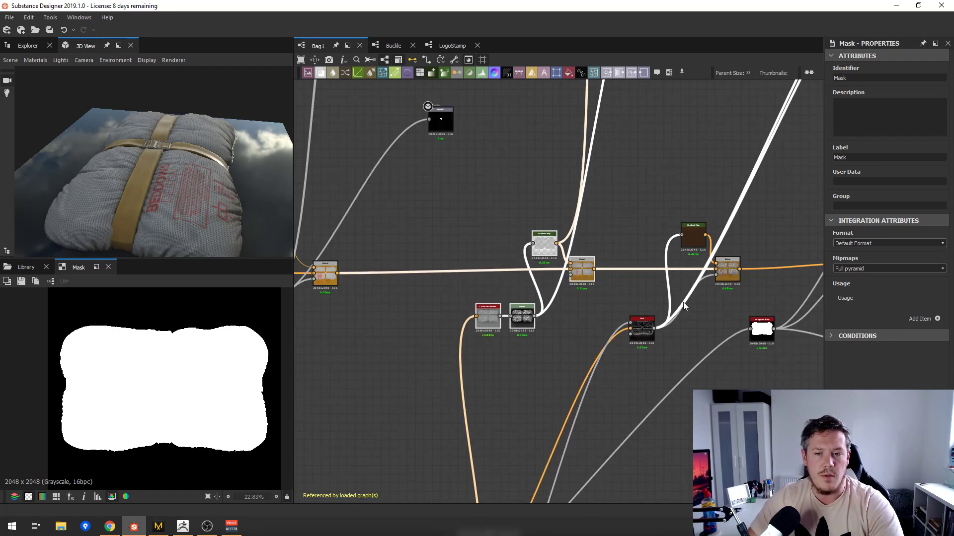
{"action": "scroll", "coordinate": [512, 195], "scroll_direction": "down", "scroll_amount": 3}
- Preview the first Subtract blend at the start of the grayscale chain
{"action": "scroll", "coordinate": [560, 221], "scroll_direction": "up", "scroll_amount": 10}
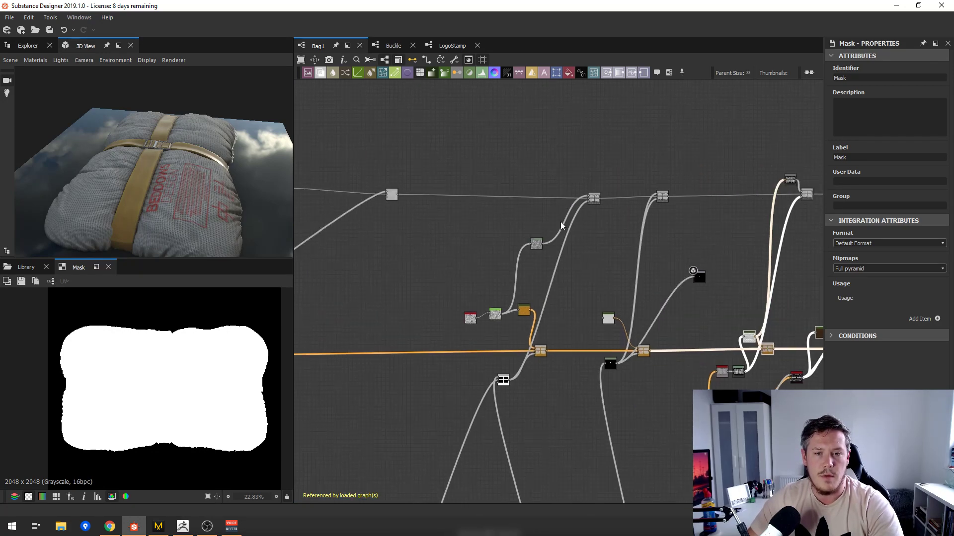
{"action": "double_click", "coordinate": [639, 253]}
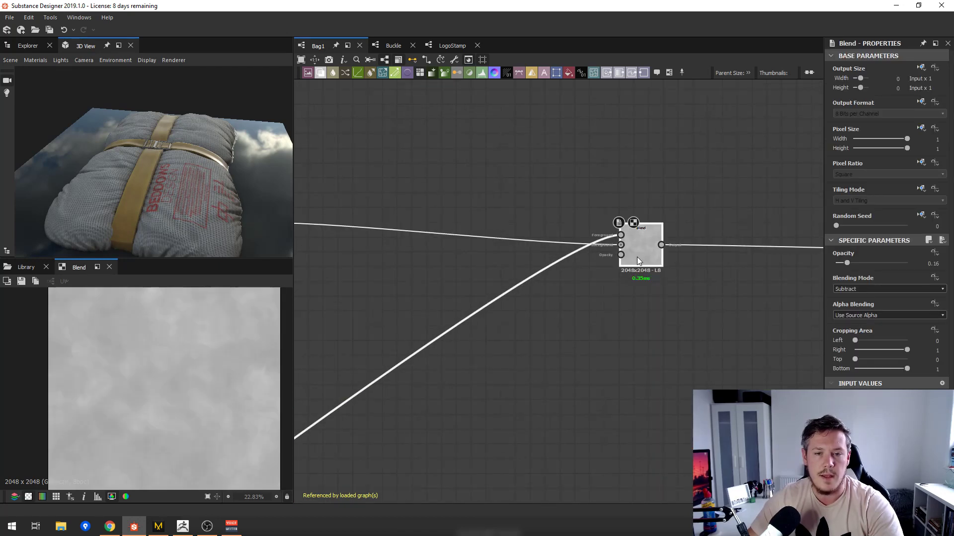
{"action": "scroll", "coordinate": [636, 257], "scroll_direction": "down", "scroll_amount": 4}
{"action": "scroll", "coordinate": [532, 249], "scroll_direction": "down", "scroll_amount": 3}
{"action": "scroll", "coordinate": [607, 269], "scroll_direction": "up", "scroll_amount": 3}
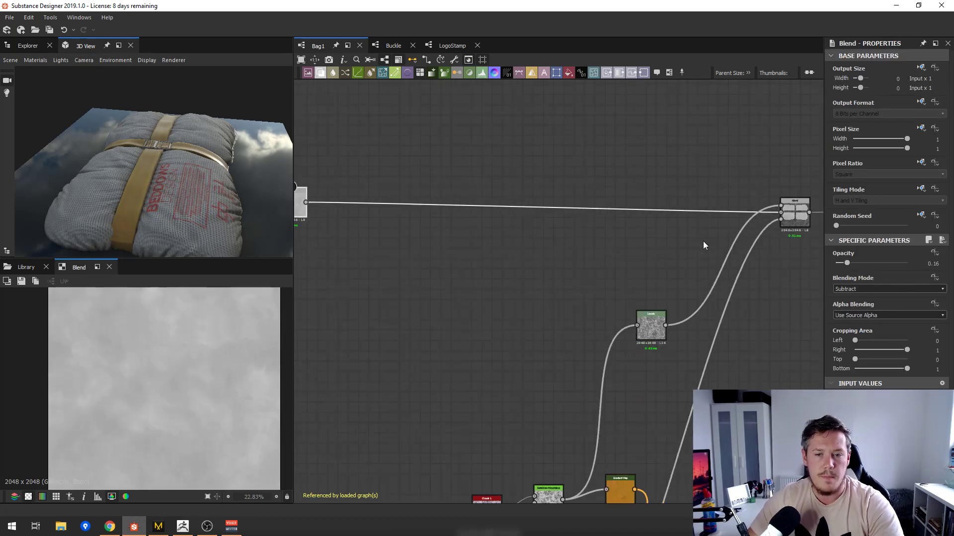
- Compare the belt Subtract blend's preview with the Levels noise that feeds it
{"action": "double_click", "coordinate": [791, 214]}
{"action": "middle_click_drag", "start_coordinate": [663, 268], "coordinate": [634, 248]}
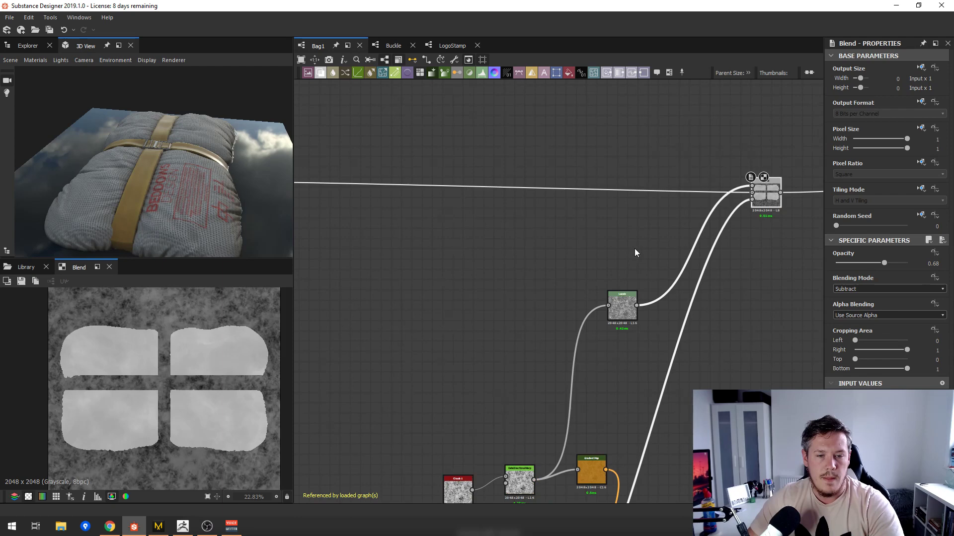
{"action": "double_click", "coordinate": [617, 310]}
{"action": "middle_click_drag", "start_coordinate": [757, 196], "coordinate": [692, 202]}
{"action": "left_click", "coordinate": [700, 200]}
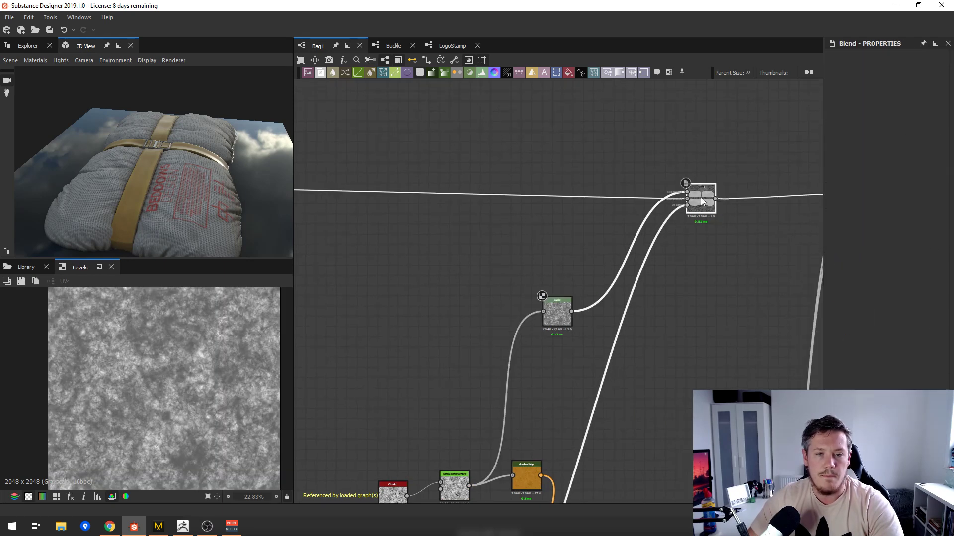
{"action": "double_click", "coordinate": [700, 199]}
- Preview the buckle Subtract blend in the grayscale chain and inspect the buckle area up close
{"action": "scroll", "coordinate": [695, 216], "scroll_direction": "down", "scroll_amount": 2}
{"action": "middle_click_drag", "start_coordinate": [817, 223], "coordinate": [645, 222]}
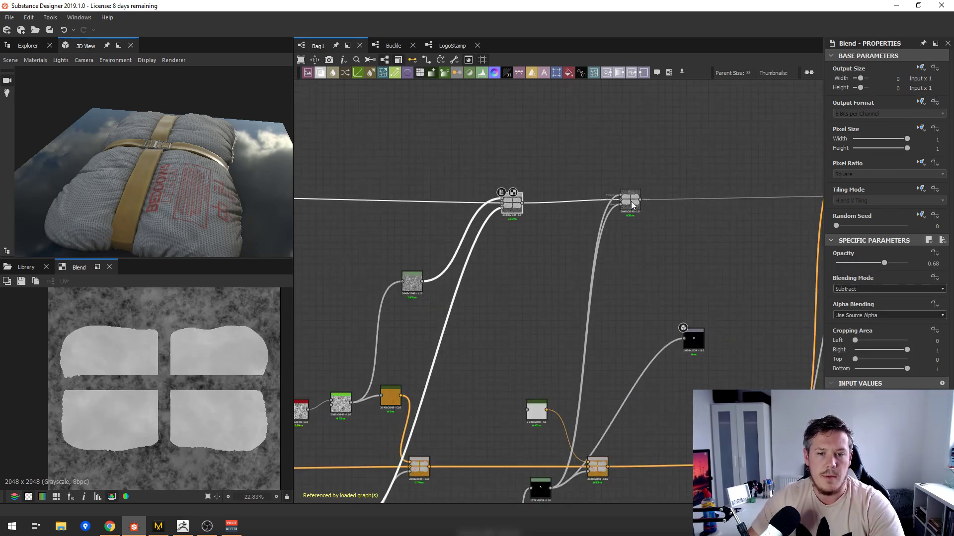
{"action": "double_click", "coordinate": [631, 202]}
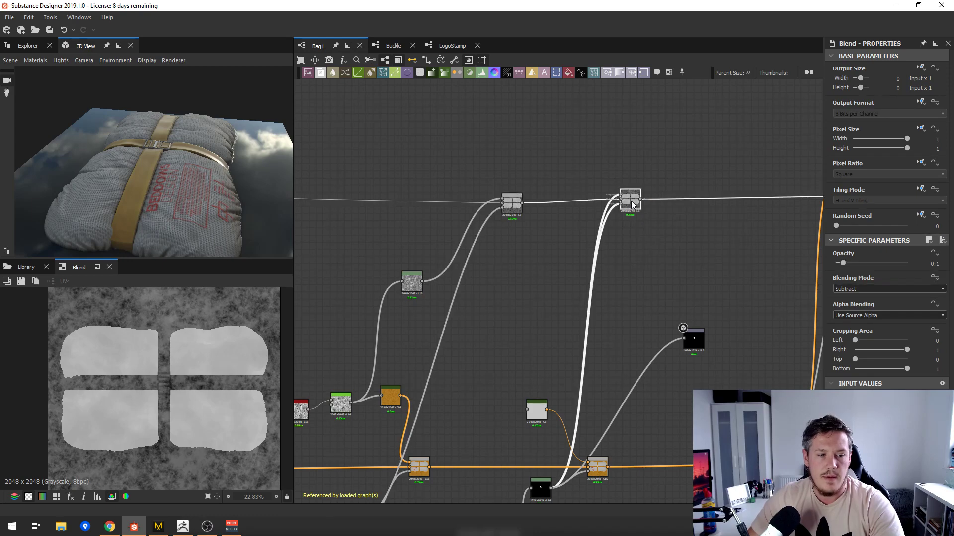
{"action": "scroll", "coordinate": [181, 377], "scroll_direction": "up", "scroll_amount": 5}
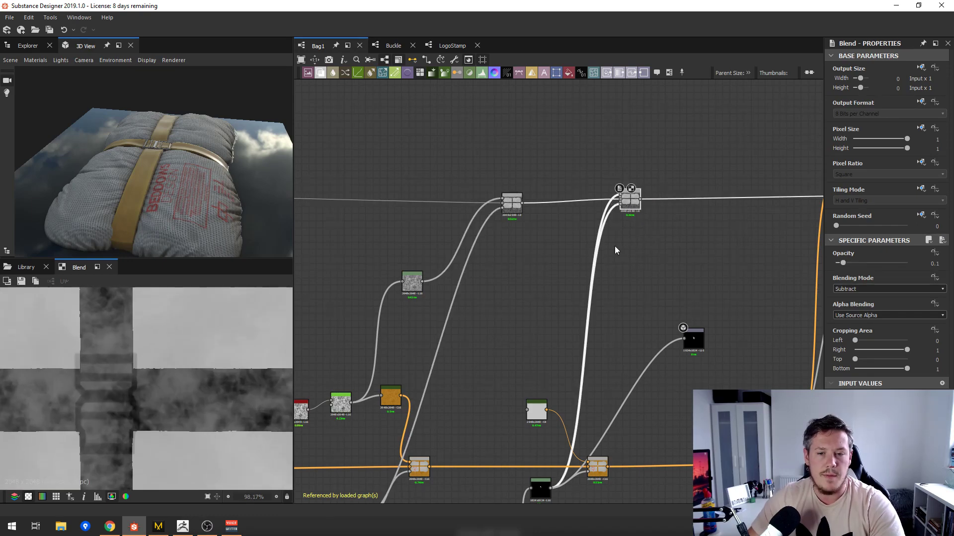
- Preview the grayscale chain's blend fed by the Grayscale Conversion node
{"action": "scroll", "coordinate": [615, 246], "scroll_direction": "down", "scroll_amount": 3}
{"action": "middle_click_drag", "start_coordinate": [794, 214], "coordinate": [550, 216]}
{"action": "scroll", "coordinate": [550, 216], "scroll_direction": "up", "scroll_amount": 6}
{"action": "double_click", "coordinate": [471, 234]}
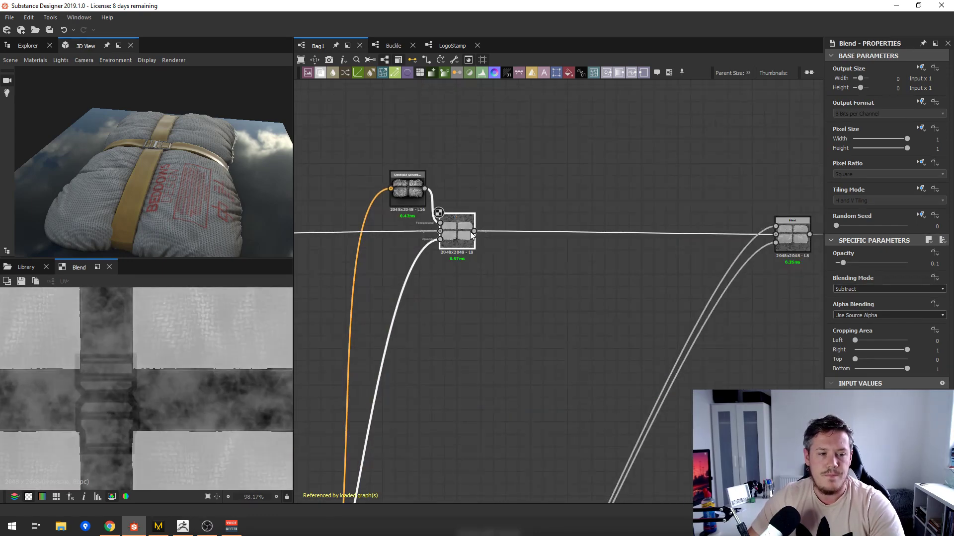
{"action": "scroll", "coordinate": [456, 237], "scroll_direction": "down", "scroll_amount": 3}
- Preview the Copy blend driven by the dust mask and inspect the whole grayscale result
{"action": "scroll", "coordinate": [141, 379], "scroll_direction": "down", "scroll_amount": 5}
{"action": "middle_click_drag", "start_coordinate": [429, 283], "coordinate": [495, 220]}
{"action": "scroll", "coordinate": [492, 224], "scroll_direction": "up", "scroll_amount": 1}
{"action": "double_click", "coordinate": [768, 165]}
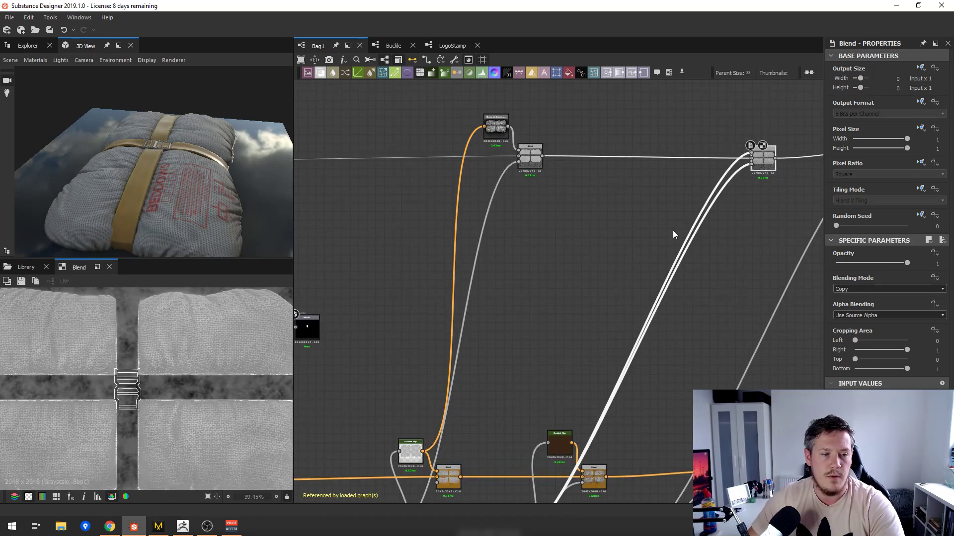
{"action": "scroll", "coordinate": [54, 395], "scroll_direction": "down", "scroll_amount": 5}
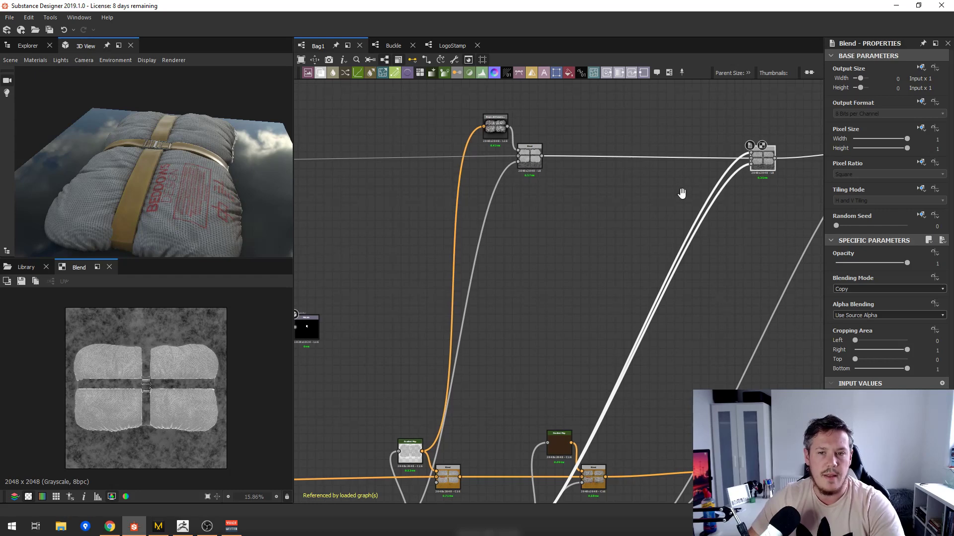
- Go back to the beginning of the height graph and select the Bag Start, Additional Wrinkles and MicroDetail frames in turn
{"action": "scroll", "coordinate": [683, 199], "scroll_direction": "down", "scroll_amount": 3}
{"action": "scroll", "coordinate": [553, 326], "scroll_direction": "down", "scroll_amount": 2}
{"action": "middle_click_drag", "start_coordinate": [516, 379], "coordinate": [585, 238]}
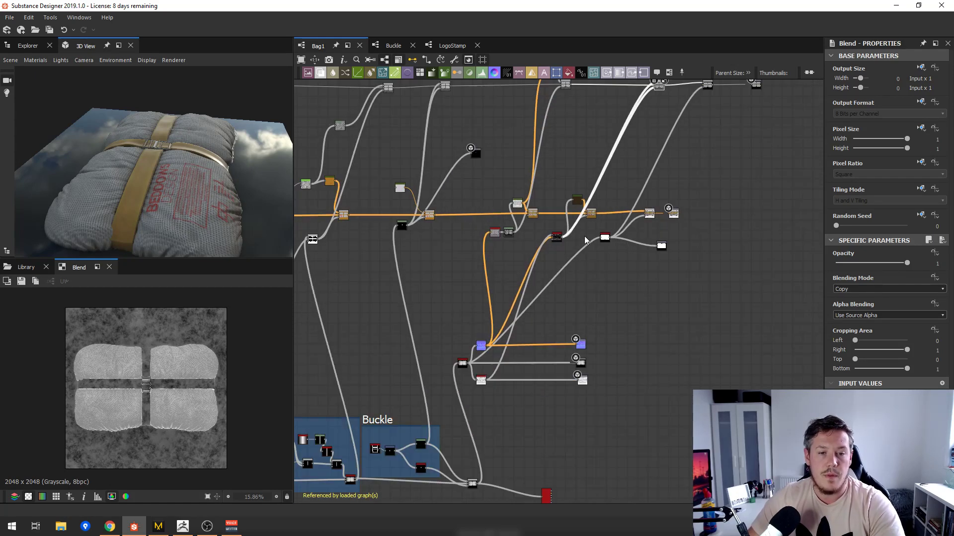
{"action": "middle_click_drag", "start_coordinate": [540, 323], "coordinate": [723, 267]}
{"action": "middle_click_drag", "start_coordinate": [495, 363], "coordinate": [578, 347]}
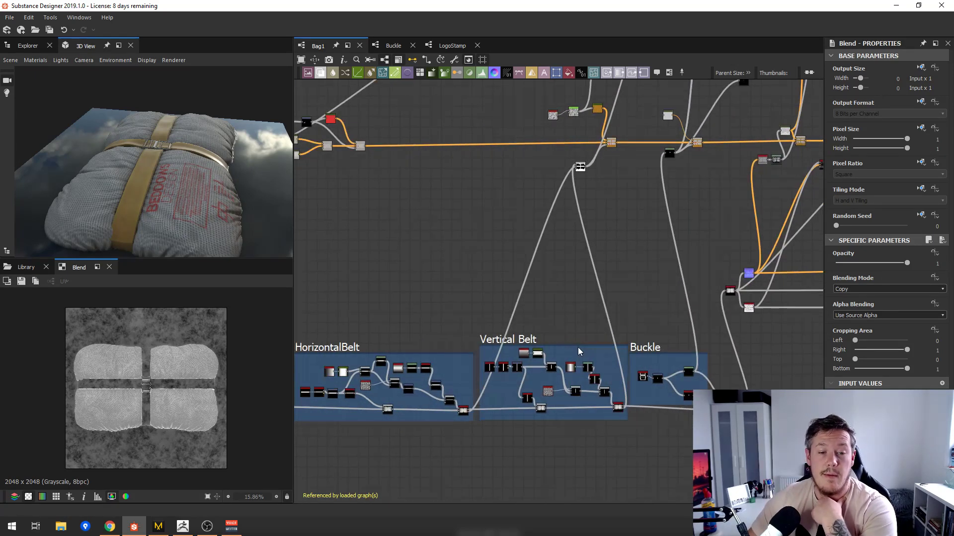
{"action": "scroll", "coordinate": [514, 327], "scroll_direction": "up", "scroll_amount": 1}
{"action": "middle_click_drag", "start_coordinate": [513, 327], "coordinate": [645, 317]}
{"action": "scroll", "coordinate": [536, 387], "scroll_direction": "down", "scroll_amount": 2}
{"action": "middle_click_drag", "start_coordinate": [536, 387], "coordinate": [588, 321]}
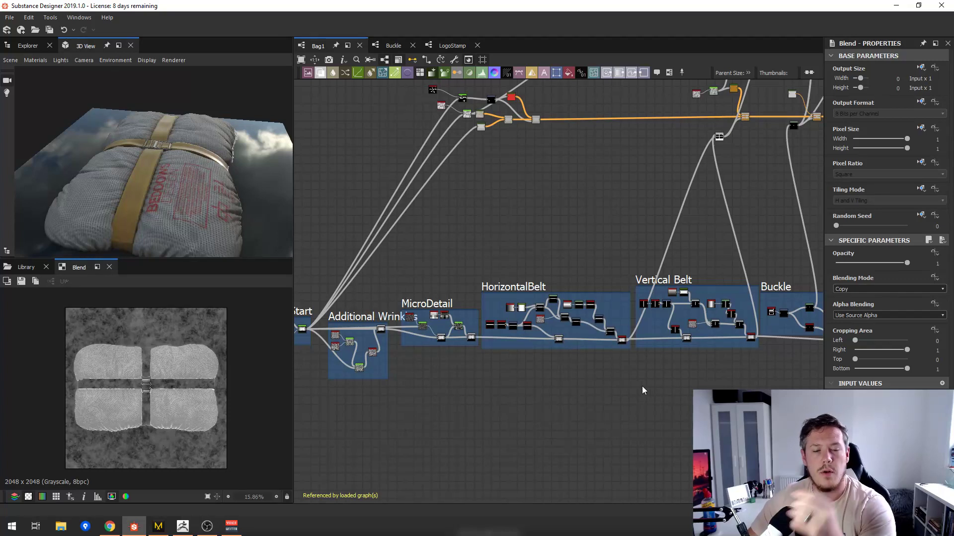
{"action": "middle_click_drag", "start_coordinate": [387, 353], "coordinate": [534, 350]}
{"action": "scroll", "coordinate": [534, 350], "scroll_direction": "up", "scroll_amount": 1}
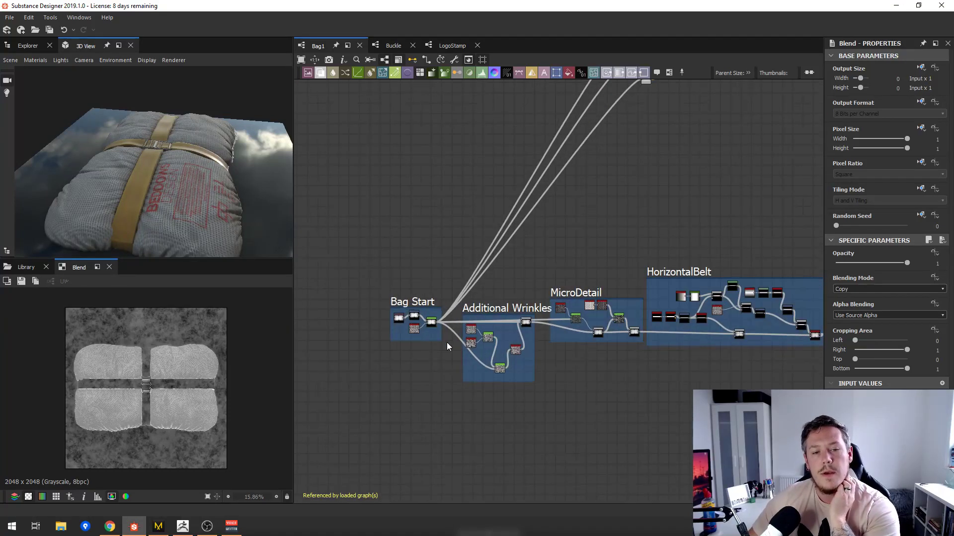
{"action": "left_click", "coordinate": [417, 308]}
{"action": "left_click", "coordinate": [506, 309]}
{"action": "middle_click_drag", "start_coordinate": [617, 305], "coordinate": [548, 309]}
{"action": "left_click", "coordinate": [518, 293]}
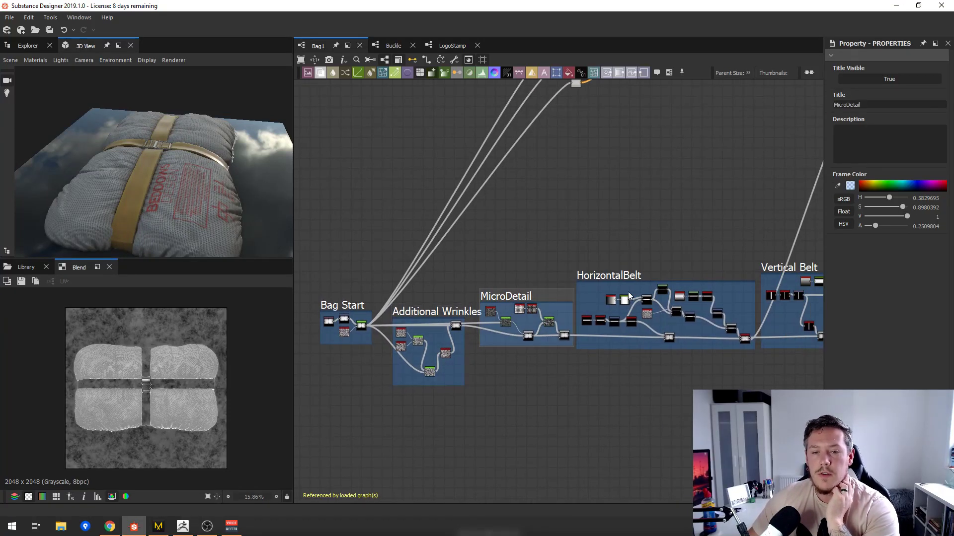
- Select the HorizontalBelt, Vertical Belt and Buckle frames in turn to point out the remaining height stages
{"action": "middle_click_drag", "start_coordinate": [628, 291], "coordinate": [522, 298]}
{"action": "scroll", "coordinate": [522, 298], "scroll_direction": "up", "scroll_amount": 1}
{"action": "left_click", "coordinate": [518, 284]}
{"action": "scroll", "coordinate": [585, 297], "scroll_direction": "down", "scroll_amount": 2}
{"action": "middle_click_drag", "start_coordinate": [689, 307], "coordinate": [572, 302]}
{"action": "scroll", "coordinate": [572, 302], "scroll_direction": "up", "scroll_amount": 1}
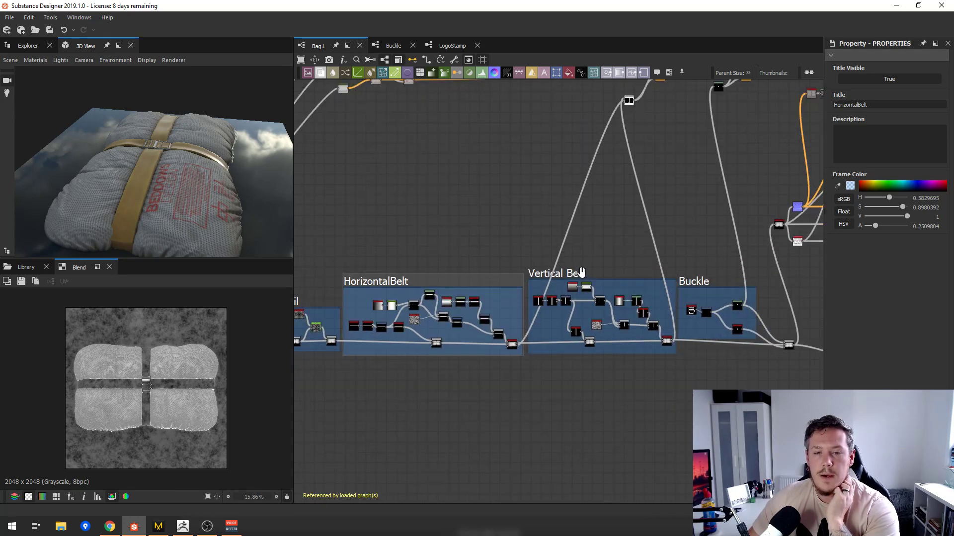
{"action": "left_click", "coordinate": [581, 272]}
{"action": "left_click", "coordinate": [687, 282]}
- Review the colour and grayscale chains above the frames from their first nodes through to the outputs
{"action": "scroll", "coordinate": [628, 283], "scroll_direction": "down", "scroll_amount": 2}
{"action": "middle_click_drag", "start_coordinate": [627, 282], "coordinate": [701, 321]}
{"action": "scroll", "coordinate": [702, 322], "scroll_direction": "up", "scroll_amount": 1}
{"action": "middle_click_drag", "start_coordinate": [561, 240], "coordinate": [514, 313]}
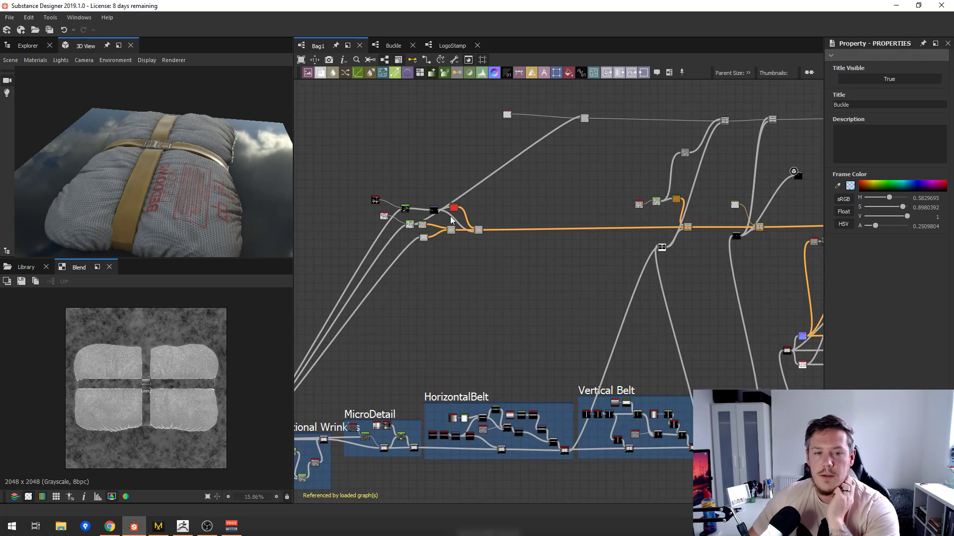
{"action": "middle_click_drag", "start_coordinate": [548, 357], "coordinate": [447, 363]}
{"action": "middle_click_drag", "start_coordinate": [579, 319], "coordinate": [451, 330]}
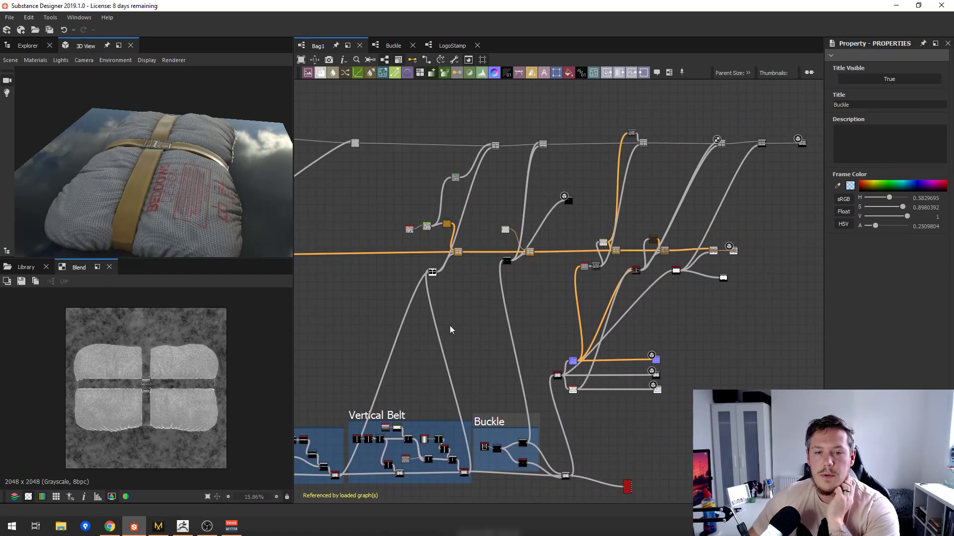
{"action": "middle_click_drag", "start_coordinate": [517, 315], "coordinate": [447, 304]}
{"action": "scroll", "coordinate": [447, 304], "scroll_direction": "down", "scroll_amount": 1}
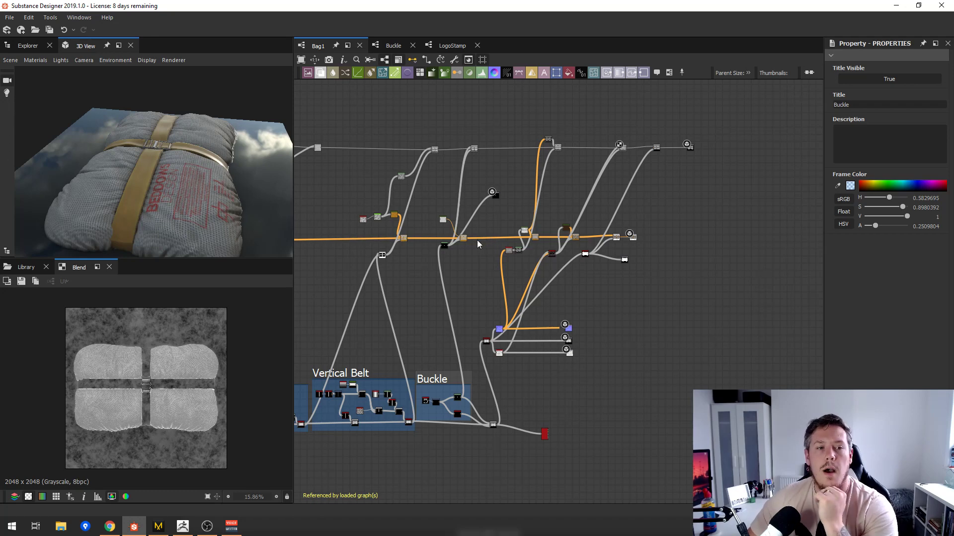
{"action": "middle_click_drag", "start_coordinate": [418, 209], "coordinate": [478, 159]}
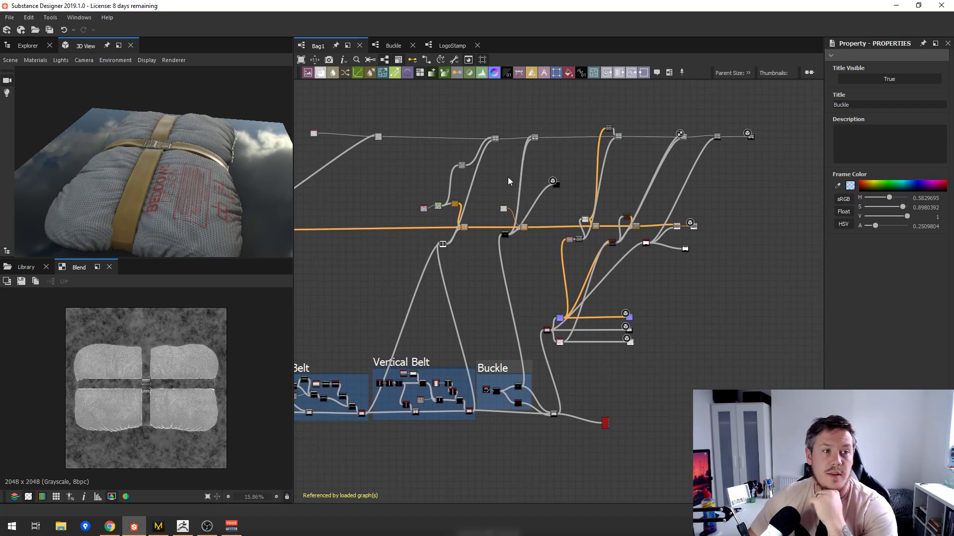
- Open the Bag2 graph from the package, followed by the Bag3 graph
{"action": "left_click", "coordinate": [34, 46]}
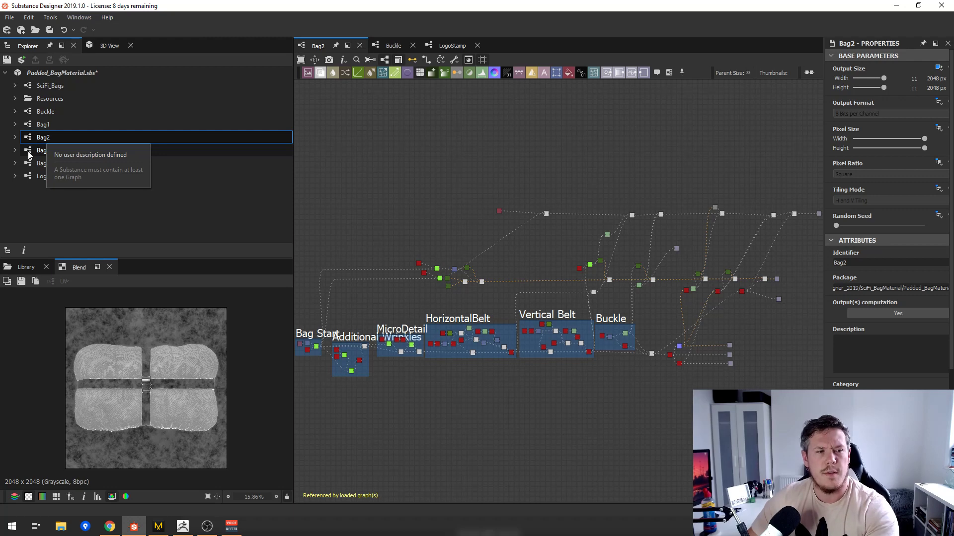
{"action": "left_click", "coordinate": [29, 154]}
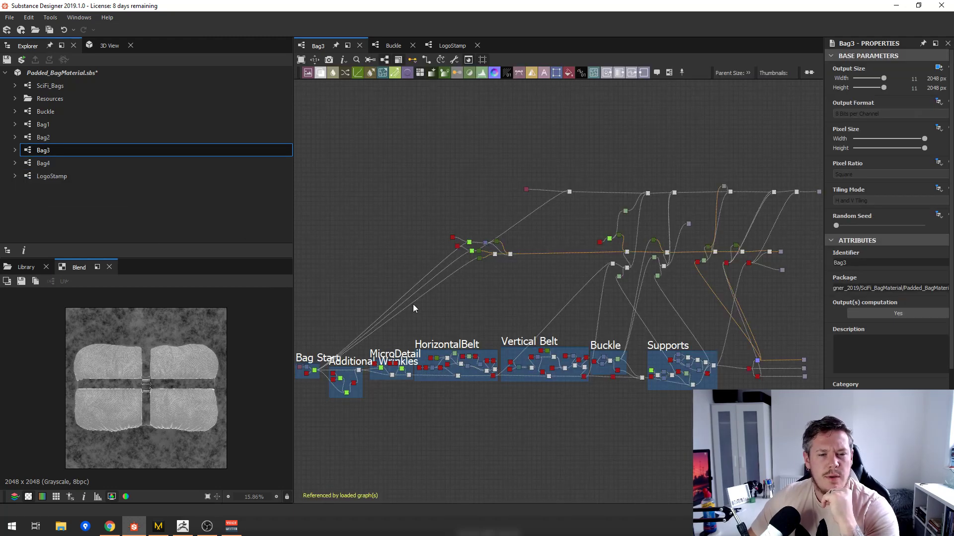
- Examine Bag3's frames and preview the Shape node at the start of its HorizontalBelt frame
{"action": "middle_click_drag", "start_coordinate": [383, 339], "coordinate": [484, 316]}
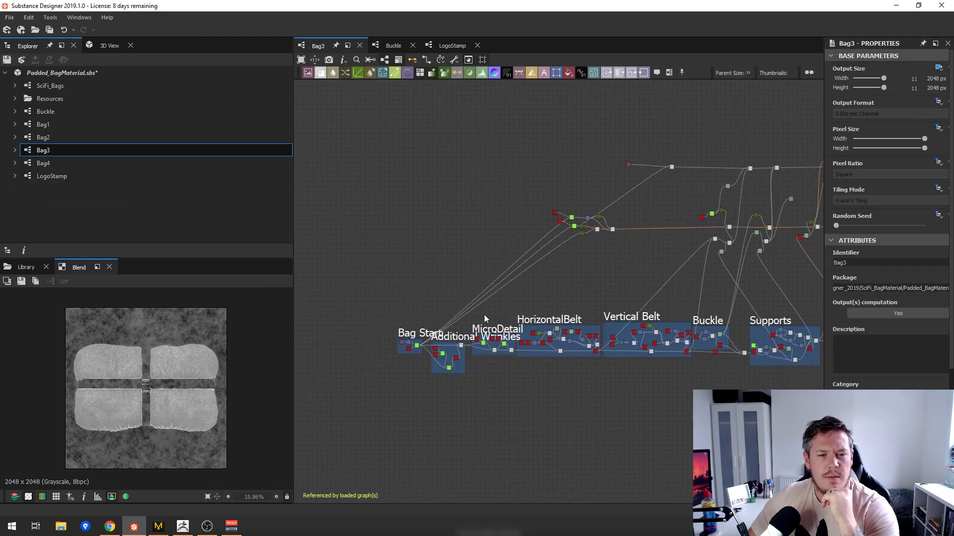
{"action": "scroll", "coordinate": [458, 354], "scroll_direction": "up", "scroll_amount": 4}
{"action": "middle_click_drag", "start_coordinate": [631, 319], "coordinate": [366, 292]}
{"action": "scroll", "coordinate": [375, 294], "scroll_direction": "up", "scroll_amount": 2}
{"action": "scroll", "coordinate": [467, 308], "scroll_direction": "up", "scroll_amount": 4}
{"action": "middle_click_drag", "start_coordinate": [301, 308], "coordinate": [675, 304]}
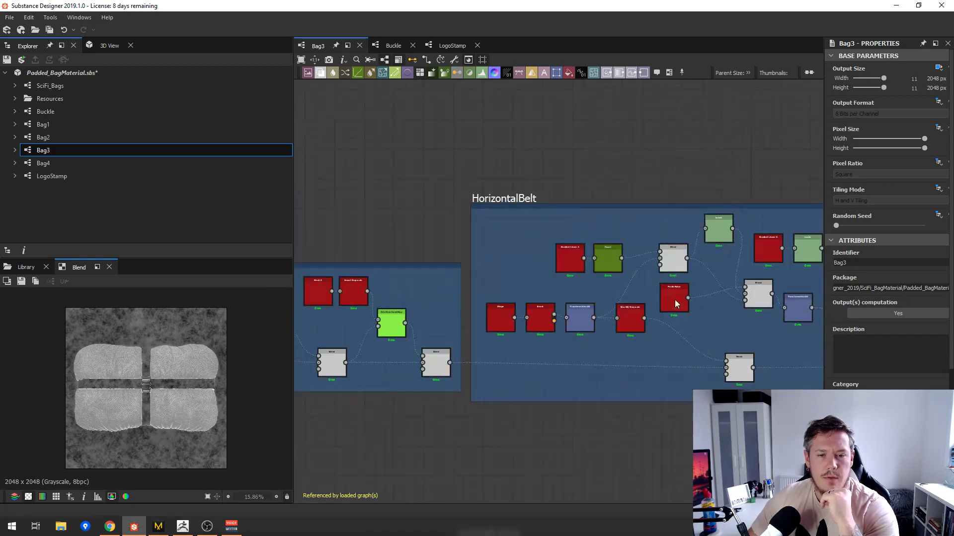
{"action": "left_click", "coordinate": [506, 320]}
- Show the Bag3 graph's outputs in the 3D view and inspect its belts, buckles and logo up close
{"action": "scroll", "coordinate": [512, 348], "scroll_direction": "down", "scroll_amount": 8}
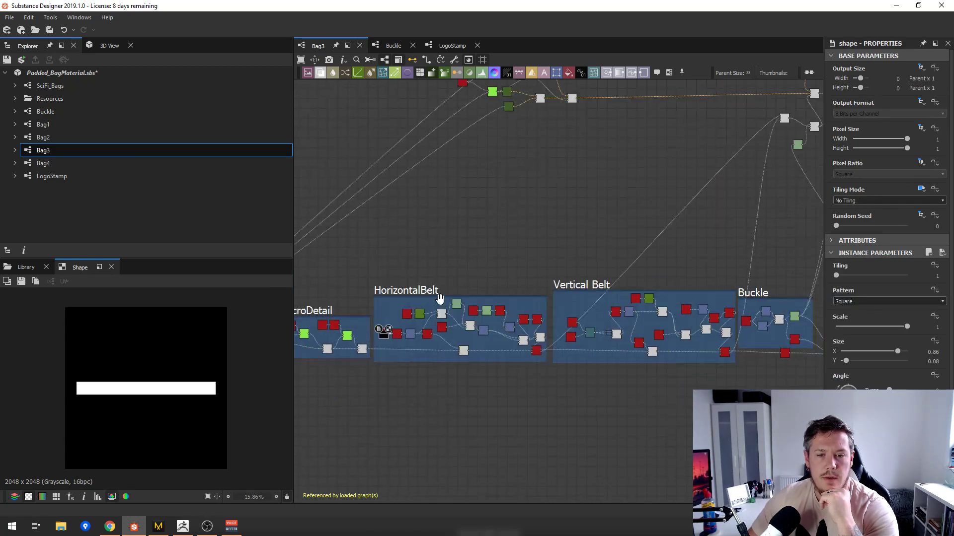
{"action": "right_click", "coordinate": [723, 294]}
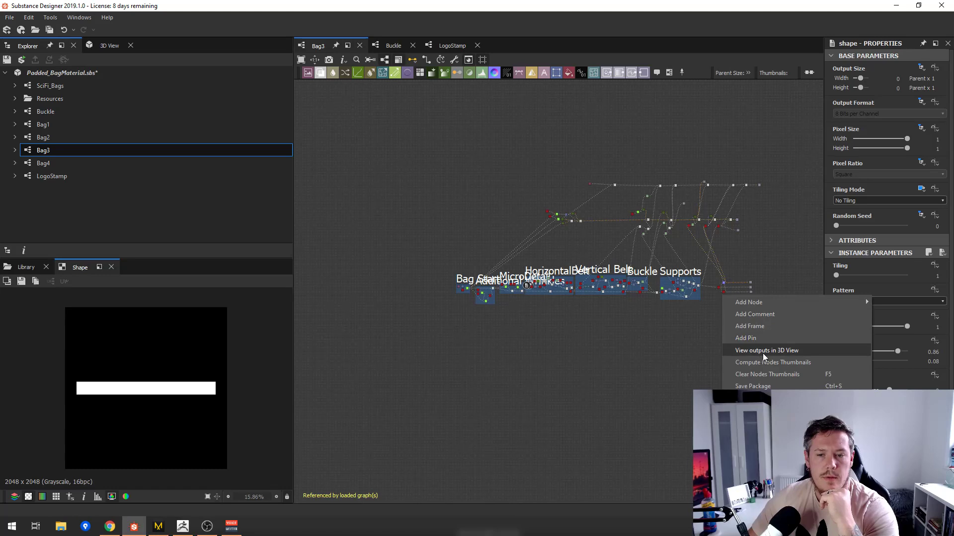
{"action": "left_click", "coordinate": [762, 353]}
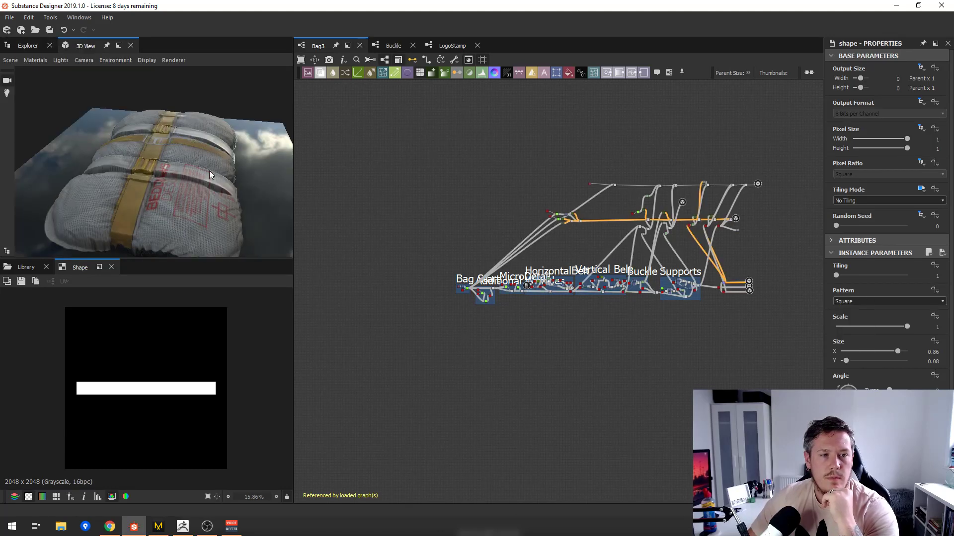
{"action": "left_click_drag", "start_coordinate": [210, 171], "coordinate": [157, 114]}
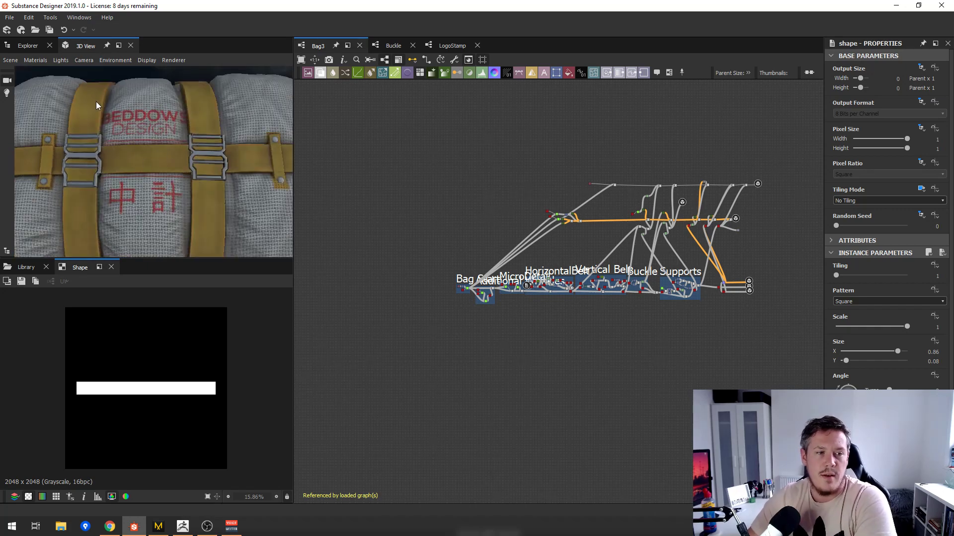
{"action": "left_click_drag", "start_coordinate": [96, 101], "coordinate": [106, 119]}
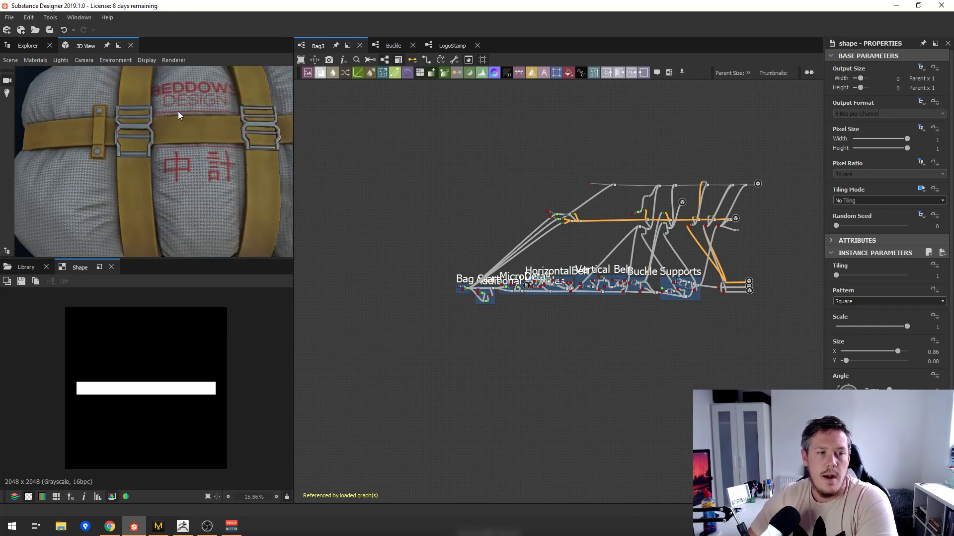
- Examine Bag3's height frames from Bag Start through Additional Wrinkles, MicroDetail and HorizontalBelt to Vertical Belt
{"action": "scroll", "coordinate": [506, 264], "scroll_direction": "up", "scroll_amount": 9}
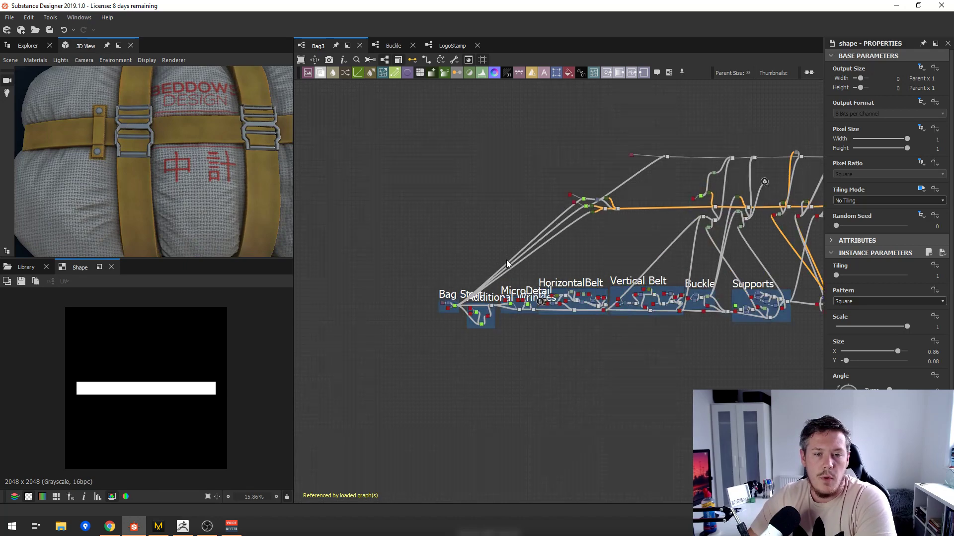
{"action": "scroll", "coordinate": [633, 260], "scroll_direction": "up", "scroll_amount": 3}
{"action": "middle_click_drag", "start_coordinate": [554, 249], "coordinate": [372, 225]}
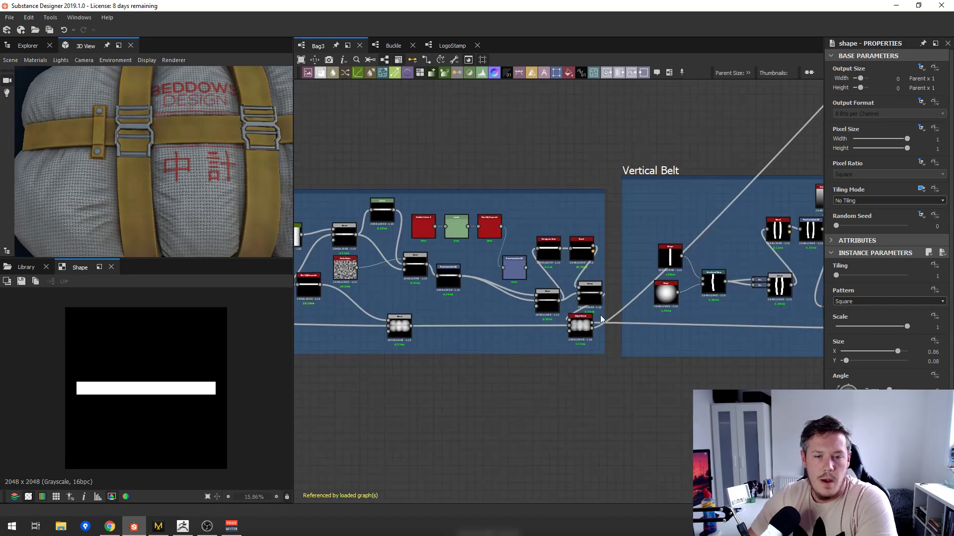
{"action": "scroll", "coordinate": [601, 320], "scroll_direction": "up", "scroll_amount": 4}
{"action": "middle_click_drag", "start_coordinate": [587, 281], "coordinate": [548, 279]}
{"action": "scroll", "coordinate": [548, 279], "scroll_direction": "down", "scroll_amount": 3}
{"action": "scroll", "coordinate": [452, 241], "scroll_direction": "down", "scroll_amount": 8}
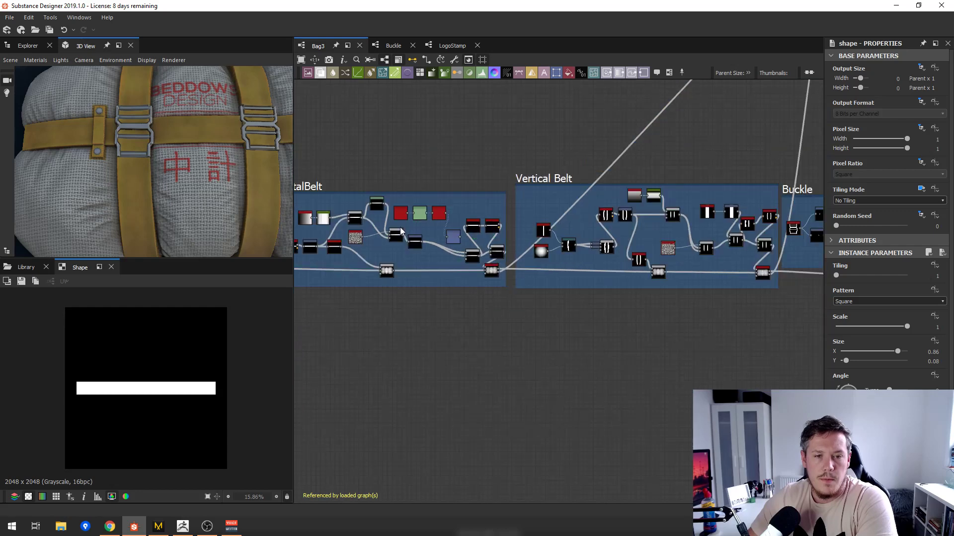
{"action": "middle_click_drag", "start_coordinate": [315, 225], "coordinate": [590, 226]}
{"action": "middle_click_drag", "start_coordinate": [478, 243], "coordinate": [487, 243]}
{"action": "scroll", "coordinate": [495, 243], "scroll_direction": "up", "scroll_amount": 5}
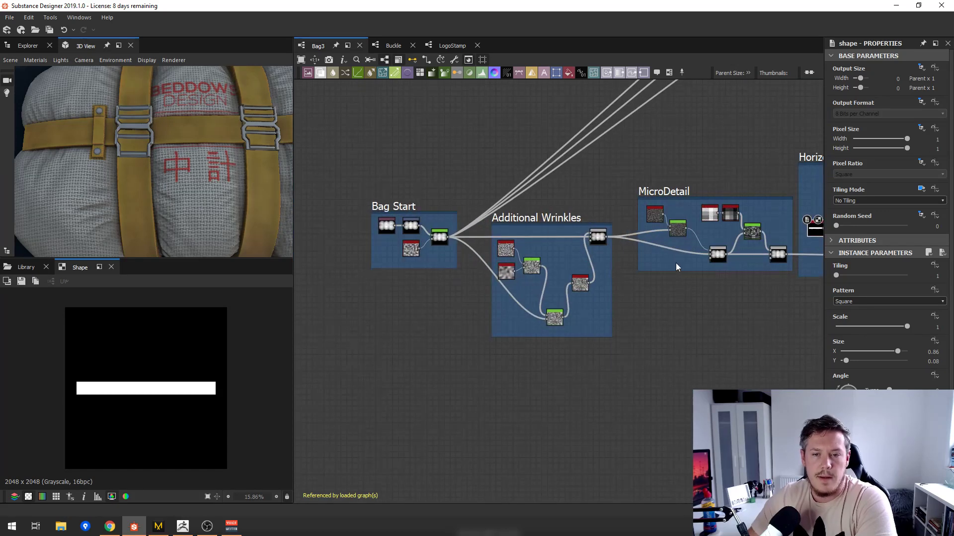
{"action": "scroll", "coordinate": [531, 273], "scroll_direction": "down", "scroll_amount": 1}
{"action": "middle_click_drag", "start_coordinate": [675, 263], "coordinate": [643, 252]}
{"action": "middle_click_drag", "start_coordinate": [700, 244], "coordinate": [577, 242]}
{"action": "scroll", "coordinate": [577, 242], "scroll_direction": "up", "scroll_amount": 1}
{"action": "middle_click_drag", "start_coordinate": [693, 225], "coordinate": [435, 220]}
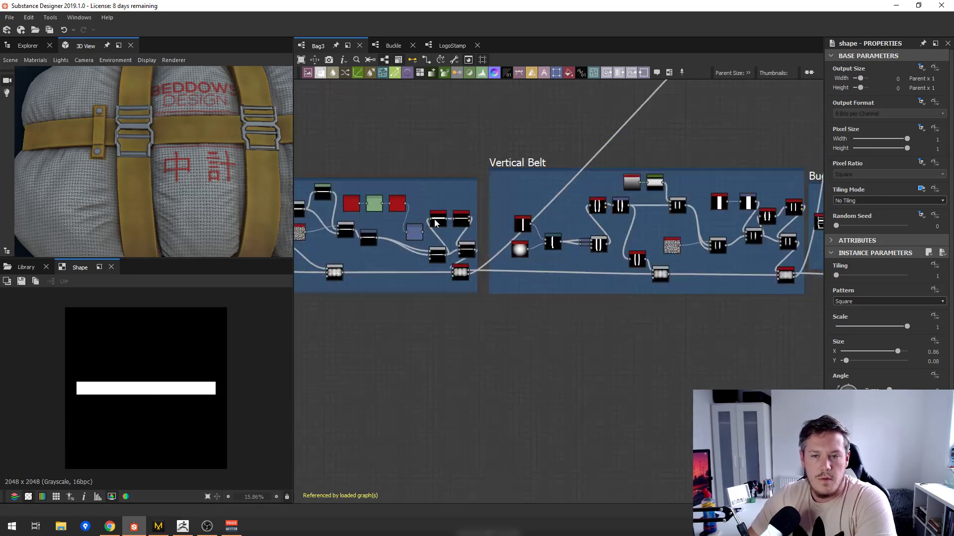
- Preview the Blend node in the Vertical Belt frame that combines the two transformed copies of the directionally warped strip
{"action": "scroll", "coordinate": [581, 214], "scroll_direction": "up", "scroll_amount": 4}
{"action": "middle_click_drag", "start_coordinate": [567, 279], "coordinate": [498, 276]}
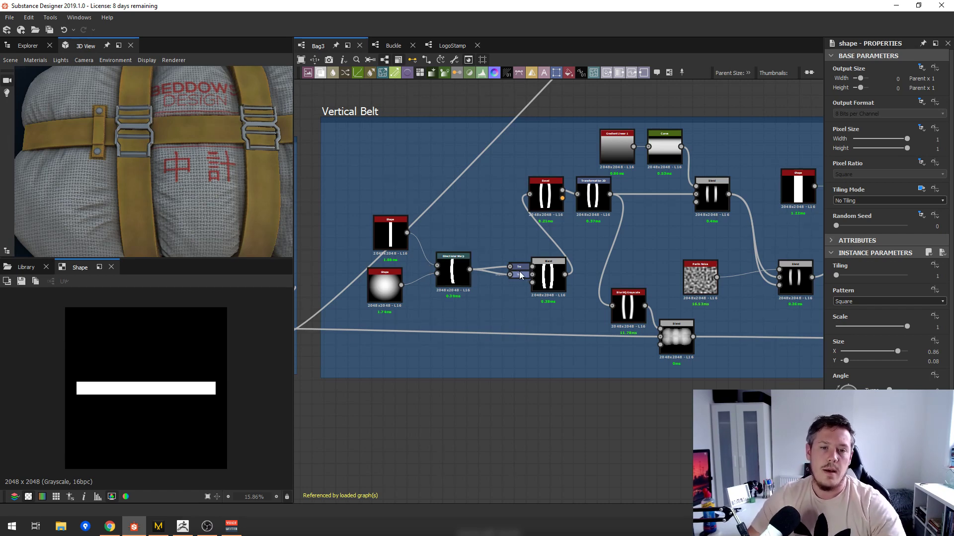
{"action": "scroll", "coordinate": [511, 276], "scroll_direction": "up", "scroll_amount": 3}
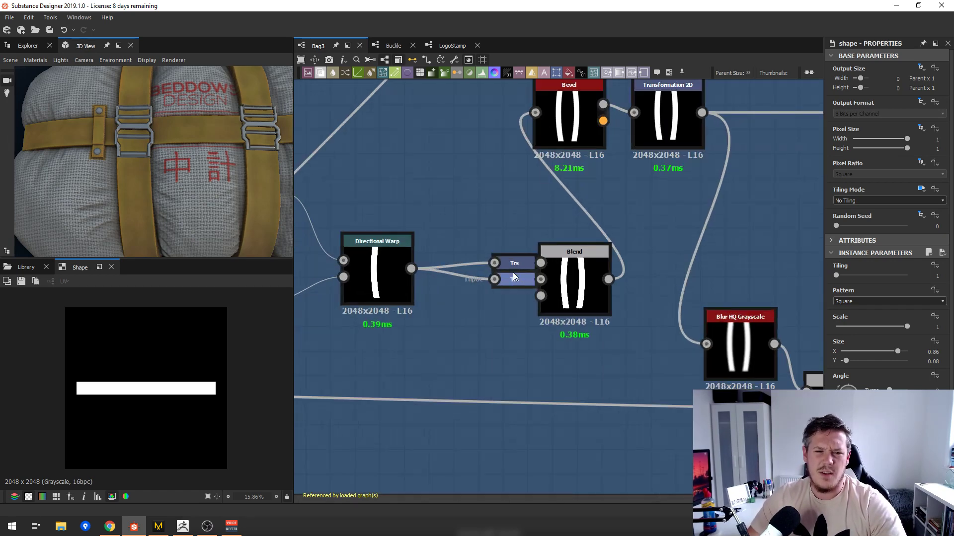
{"action": "scroll", "coordinate": [512, 276], "scroll_direction": "down", "scroll_amount": 3}
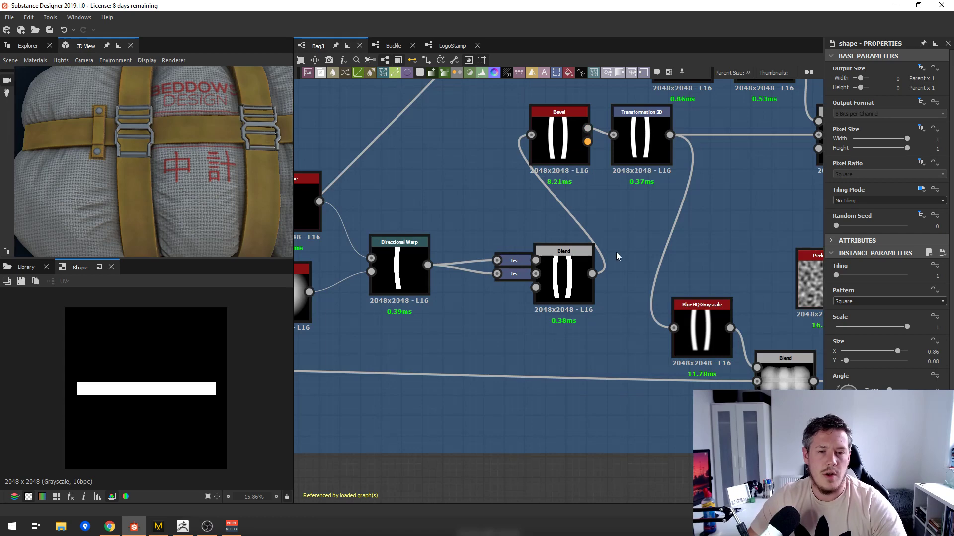
{"action": "double_click", "coordinate": [569, 276]}
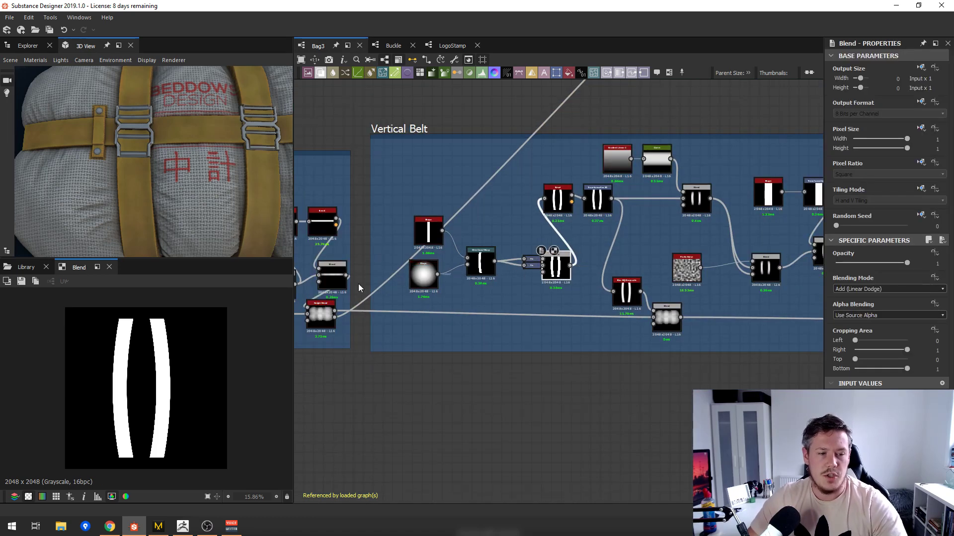
- Examine Bag3's Supports frame, preview the Paraboloid Shape feeding its Transformation 2D nodes, and check the bag in 3D
{"action": "mouse_move", "coordinate": [635, 199]}
{"action": "middle_mouse_down"}
{"action": "mouse_move", "coordinate": [524, 186]}
{"action": "mouse_move", "coordinate": [565, 170]}
{"action": "middle_mouse_up"}
{"action": "scroll", "coordinate": [654, 216], "scroll_direction": "down", "scroll_amount": 5}
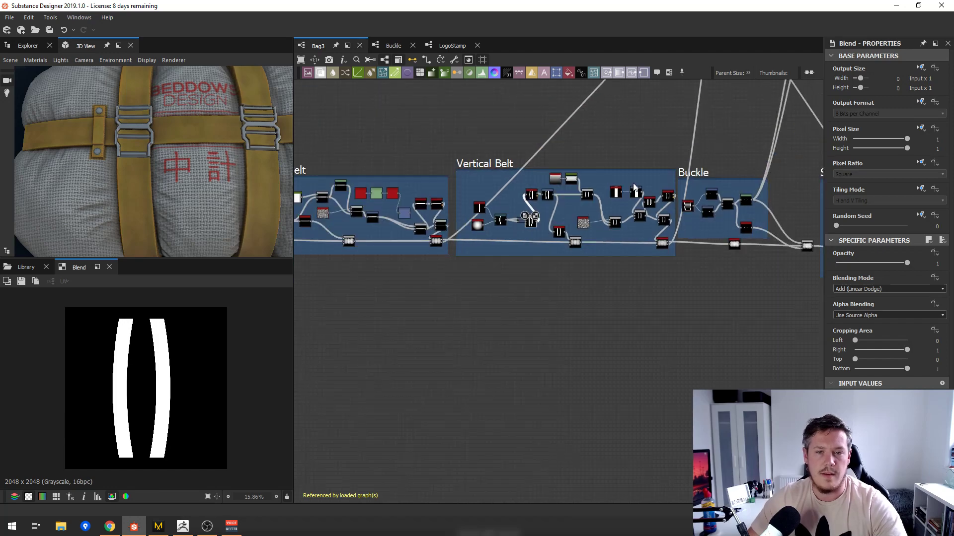
{"action": "middle_click_drag", "start_coordinate": [750, 249], "coordinate": [626, 228]}
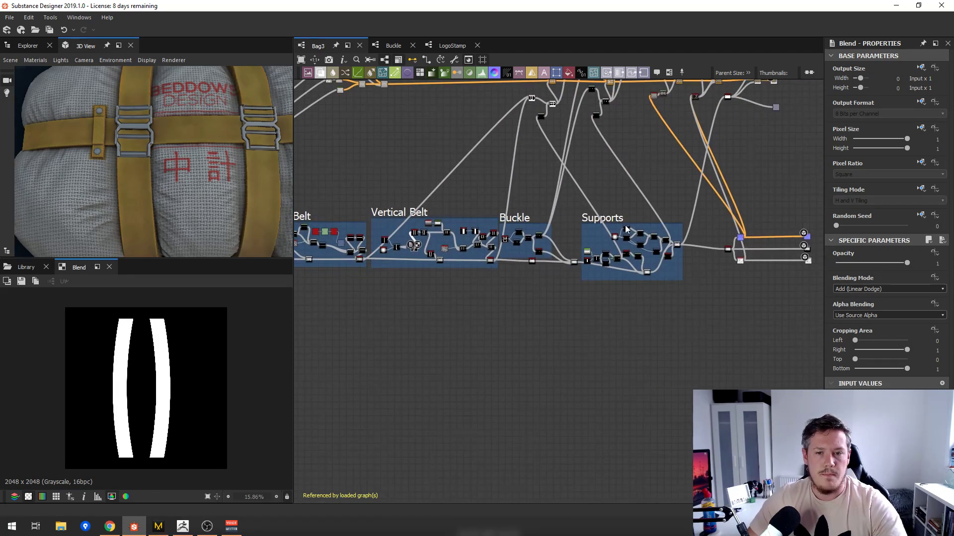
{"action": "scroll", "coordinate": [627, 236], "scroll_direction": "up", "scroll_amount": 6}
{"action": "middle_click_drag", "start_coordinate": [600, 292], "coordinate": [539, 273]}
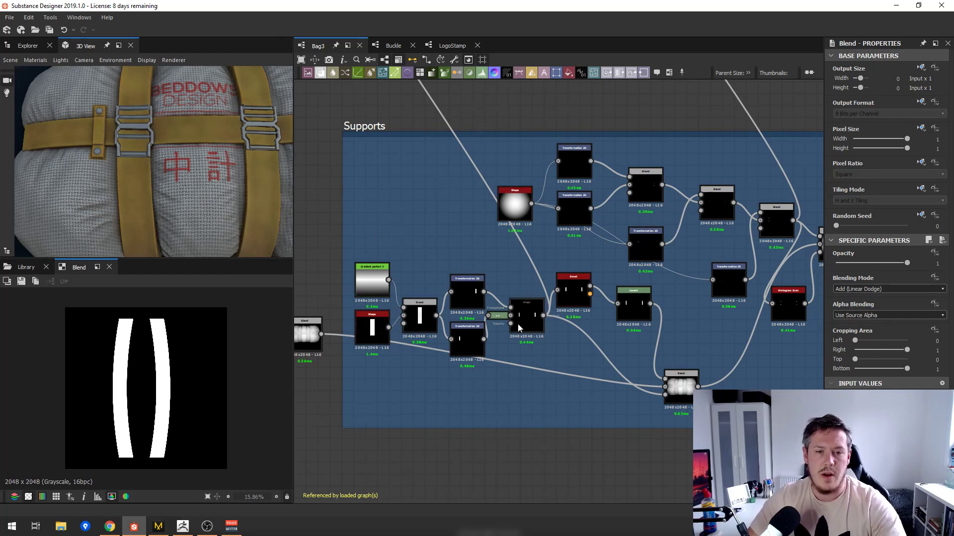
{"action": "middle_click_drag", "start_coordinate": [573, 284], "coordinate": [514, 276]}
{"action": "scroll", "coordinate": [514, 275], "scroll_direction": "up", "scroll_amount": 1}
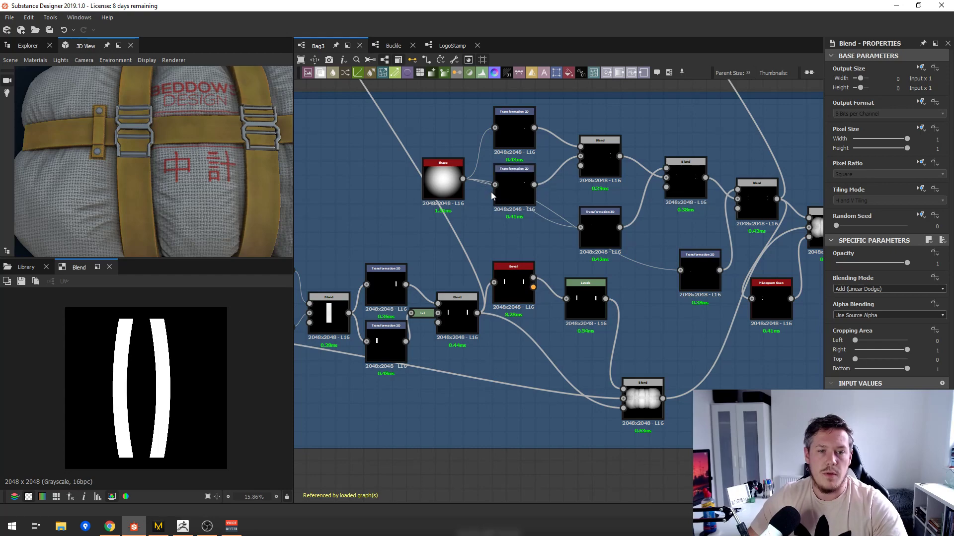
{"action": "left_click", "coordinate": [437, 181]}
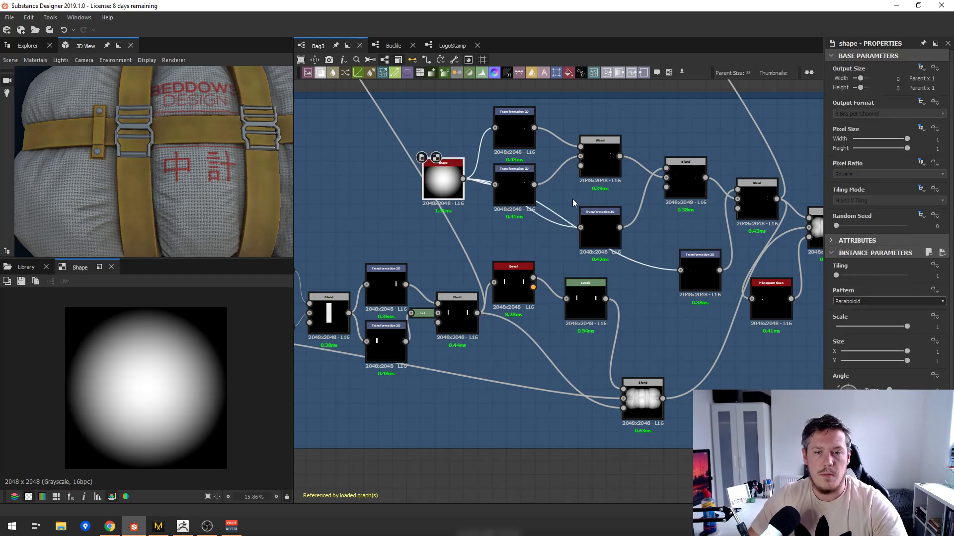
{"action": "middle_click_drag", "start_coordinate": [632, 227], "coordinate": [511, 230]}
{"action": "scroll", "coordinate": [420, 264], "scroll_direction": "down", "scroll_amount": 5}
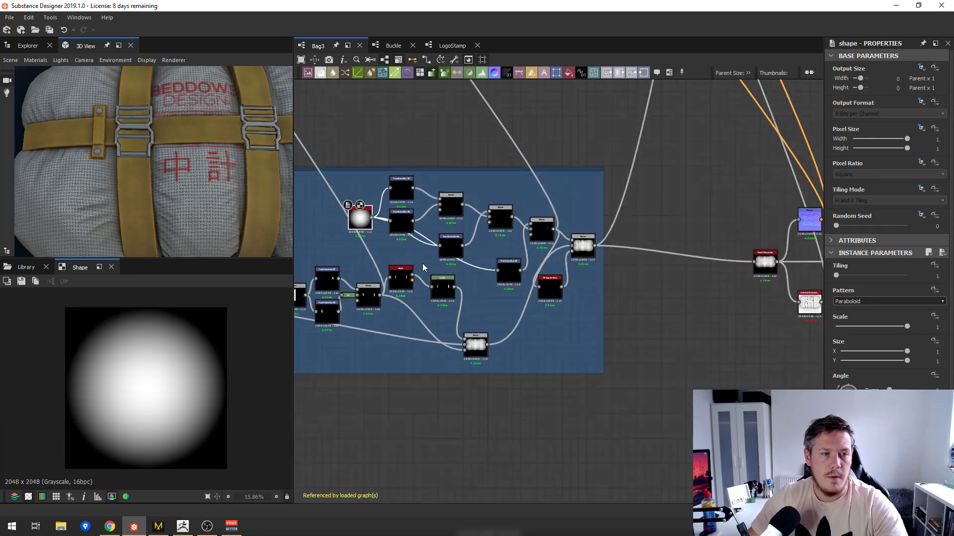
{"action": "left_click_drag", "start_coordinate": [167, 159], "coordinate": [202, 151]}
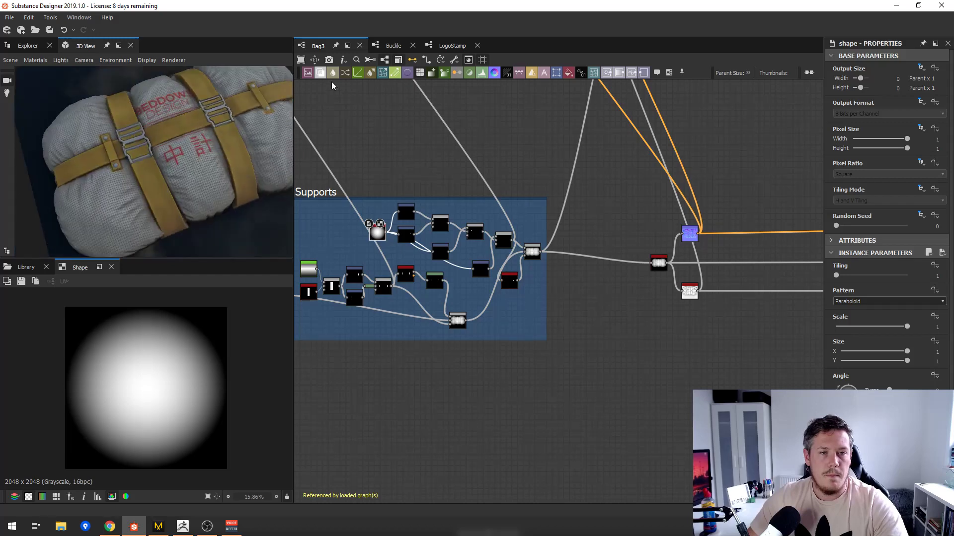
- Open the Bag4 graph from the package and inspect its outputs in the 3D view
{"action": "left_click", "coordinate": [28, 45]}
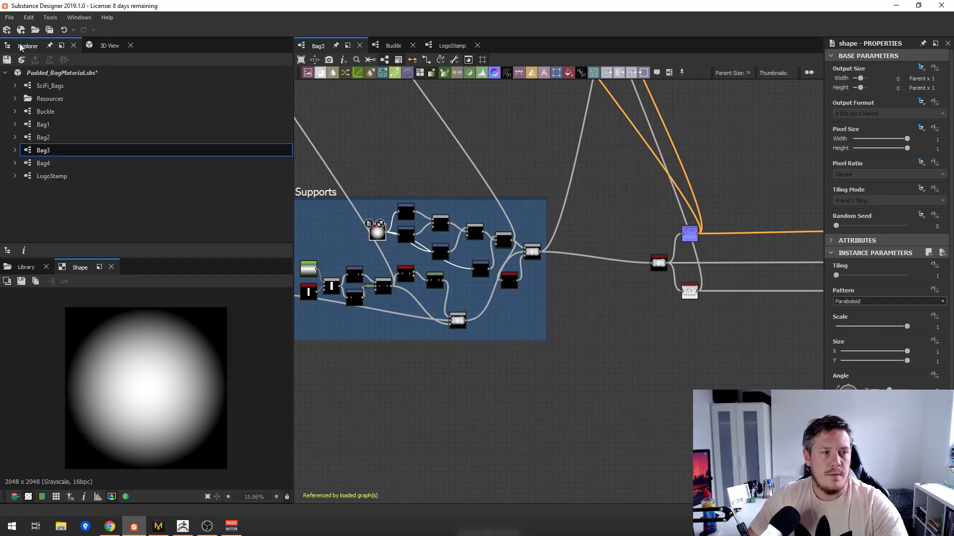
{"action": "double_click", "coordinate": [31, 164]}
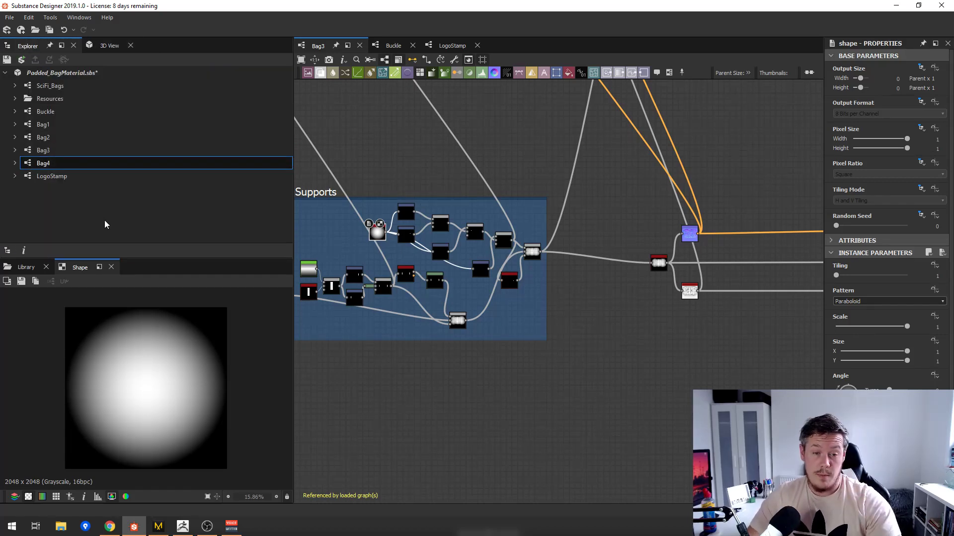
{"action": "right_click", "coordinate": [526, 89]}
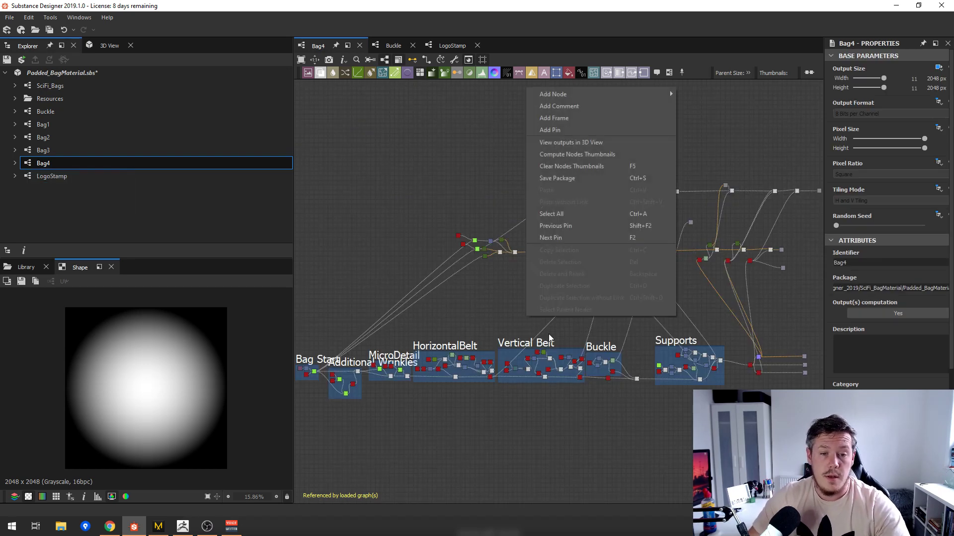
{"action": "left_click", "coordinate": [571, 143]}
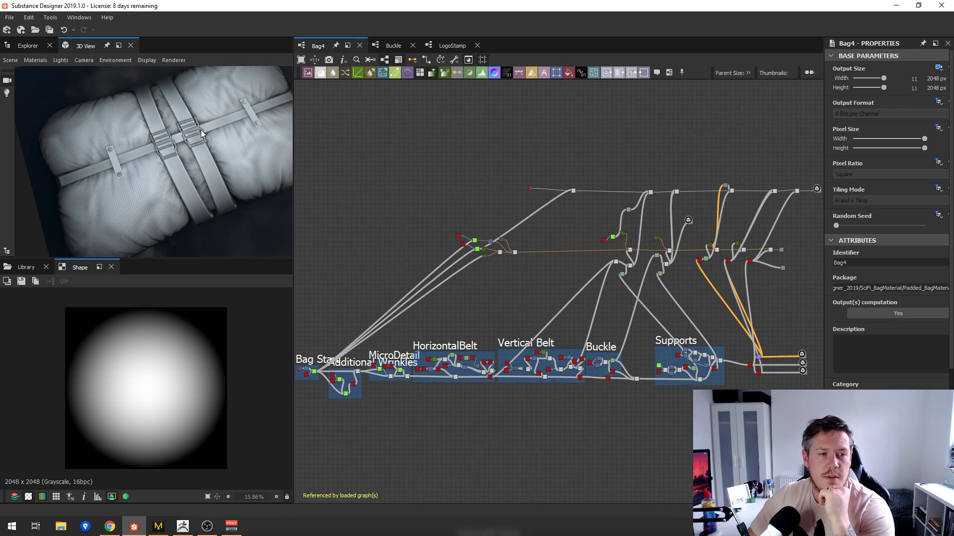
{"action": "left_click_drag", "start_coordinate": [164, 192], "coordinate": [155, 107]}
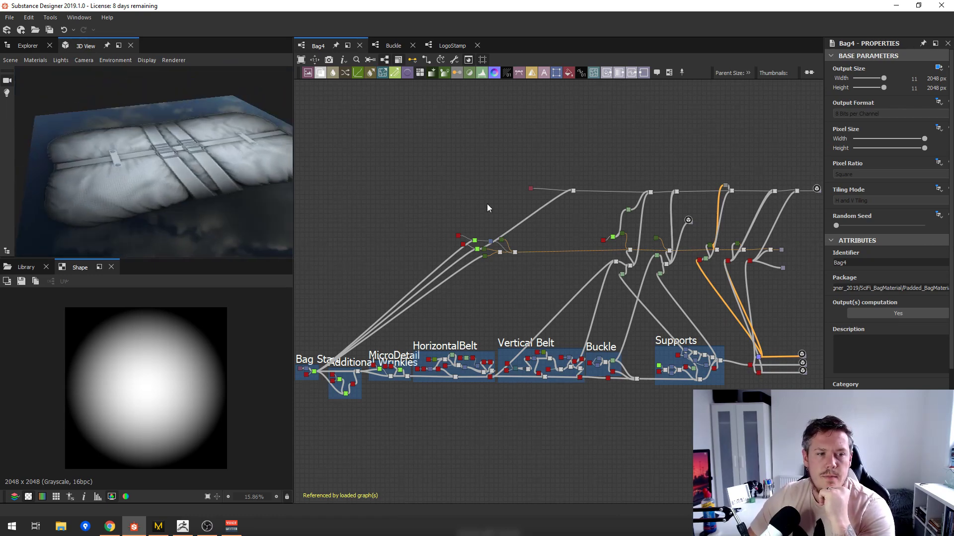
- Send Bag4's outputs to the 3D view again and preview its Albedo and Mask output nodes
{"action": "scroll", "coordinate": [585, 204], "scroll_direction": "up", "scroll_amount": 1}
{"action": "middle_click_drag", "start_coordinate": [585, 205], "coordinate": [394, 161]}
{"action": "scroll", "coordinate": [656, 241], "scroll_direction": "up", "scroll_amount": 4}
{"action": "right_click", "coordinate": [671, 223]}
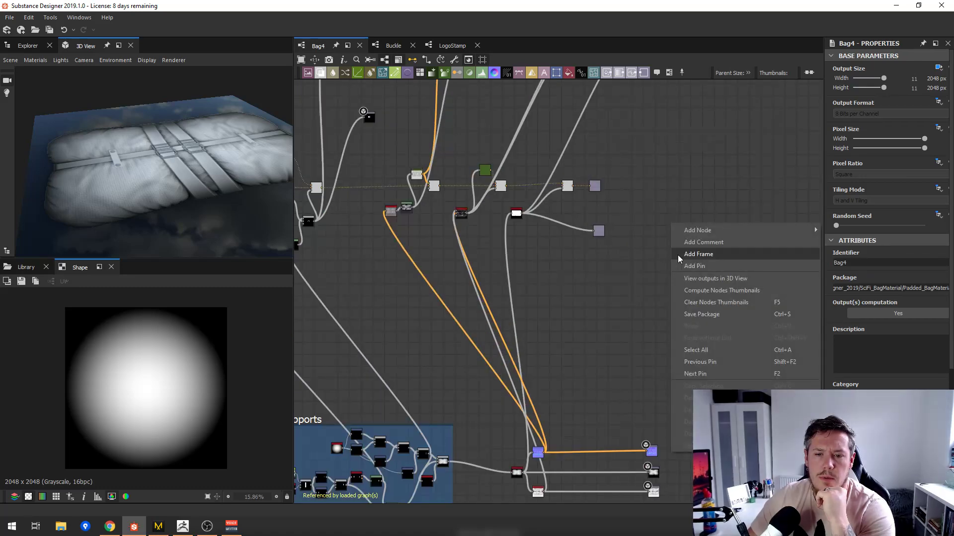
{"action": "left_click", "coordinate": [690, 280]}
{"action": "double_click", "coordinate": [595, 187]}
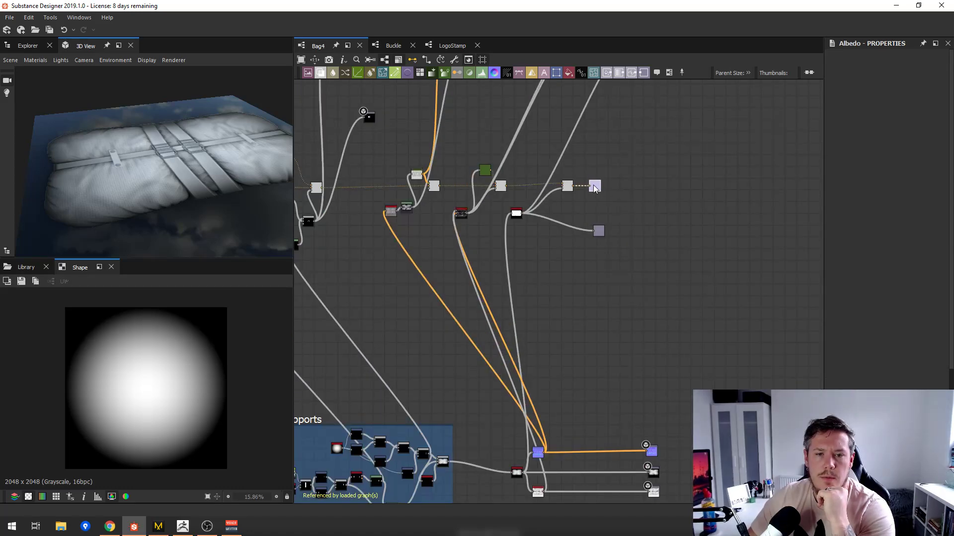
{"action": "double_click", "coordinate": [599, 231]}
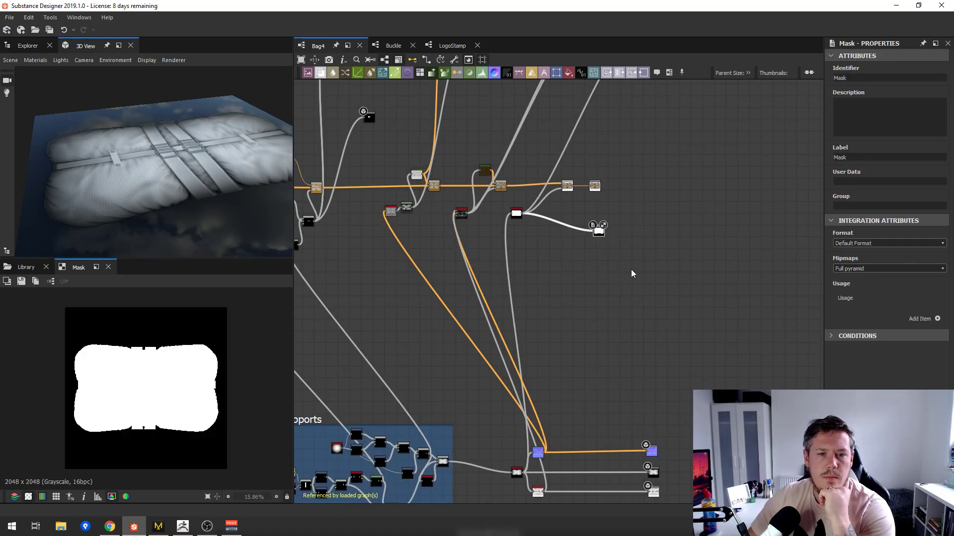
- Select Bag4's Height output and reload the graph's outputs in the 3D view
{"action": "middle_click_drag", "start_coordinate": [649, 458], "coordinate": [642, 377]}
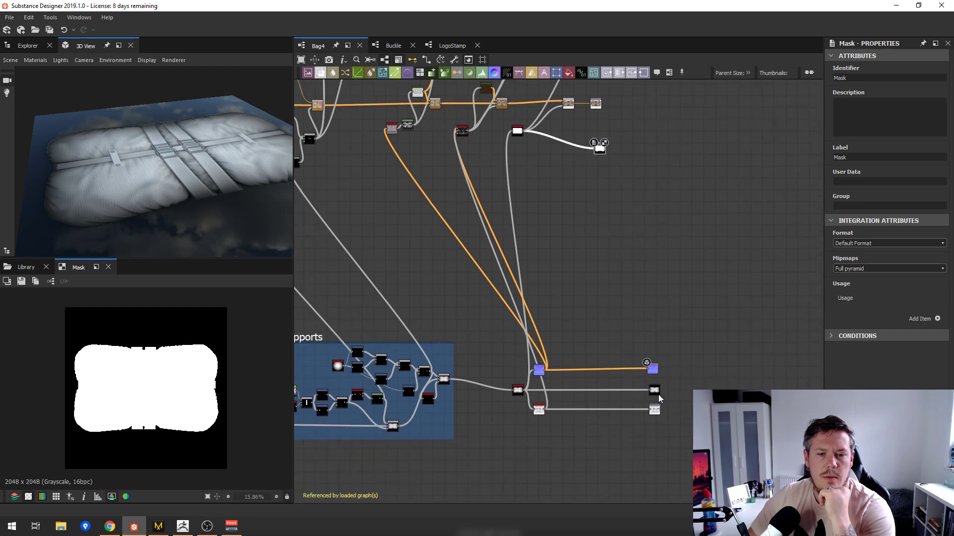
{"action": "left_click", "coordinate": [654, 391]}
{"action": "right_click", "coordinate": [680, 374]}
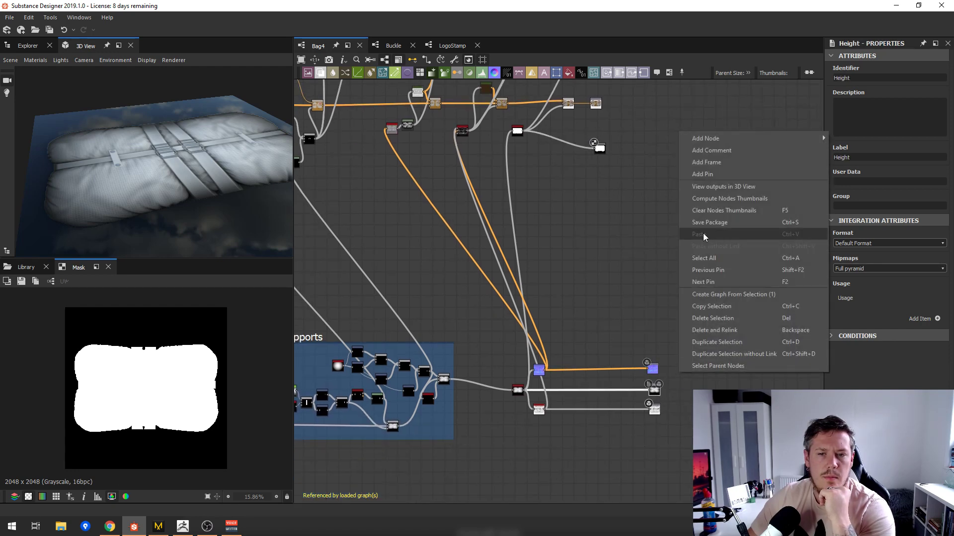
{"action": "left_click", "coordinate": [730, 192]}
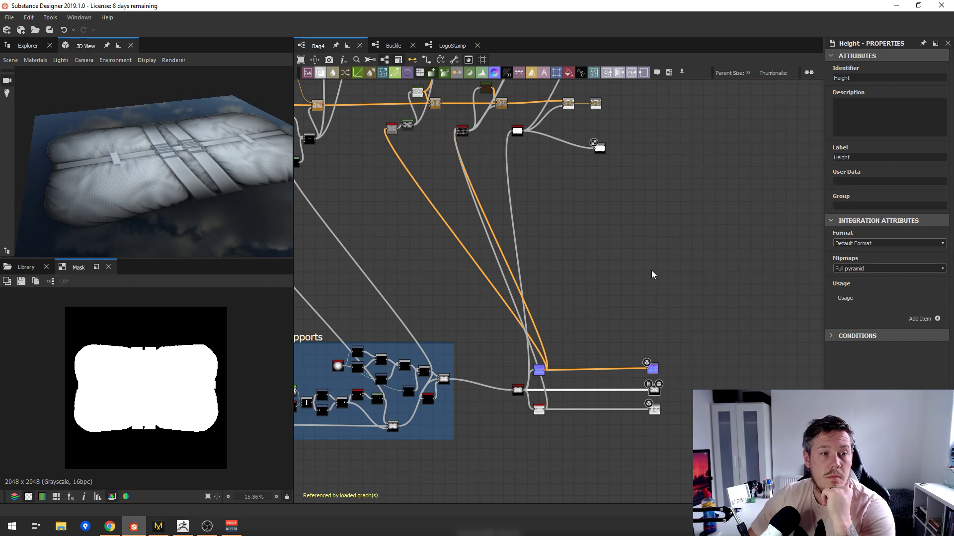
- Inspect Bag4's twin vertical belts in 3D, and look over the whole graph and its Bag Start frame
{"action": "scroll", "coordinate": [441, 273], "scroll_direction": "down", "scroll_amount": 5}
{"action": "middle_click_drag", "start_coordinate": [441, 273], "coordinate": [516, 300]}
{"action": "left_click_drag", "start_coordinate": [178, 171], "coordinate": [166, 201]}
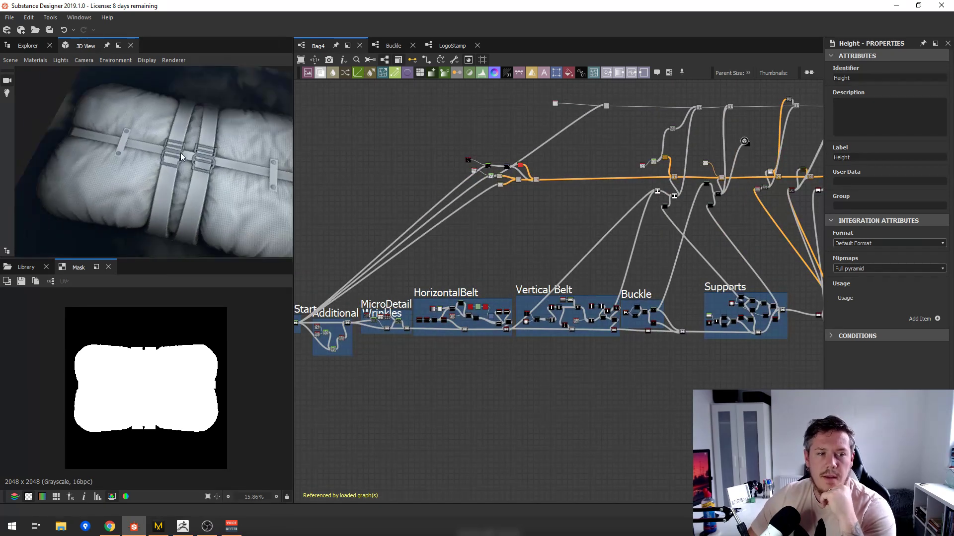
{"action": "scroll", "coordinate": [526, 240], "scroll_direction": "down", "scroll_amount": 3}
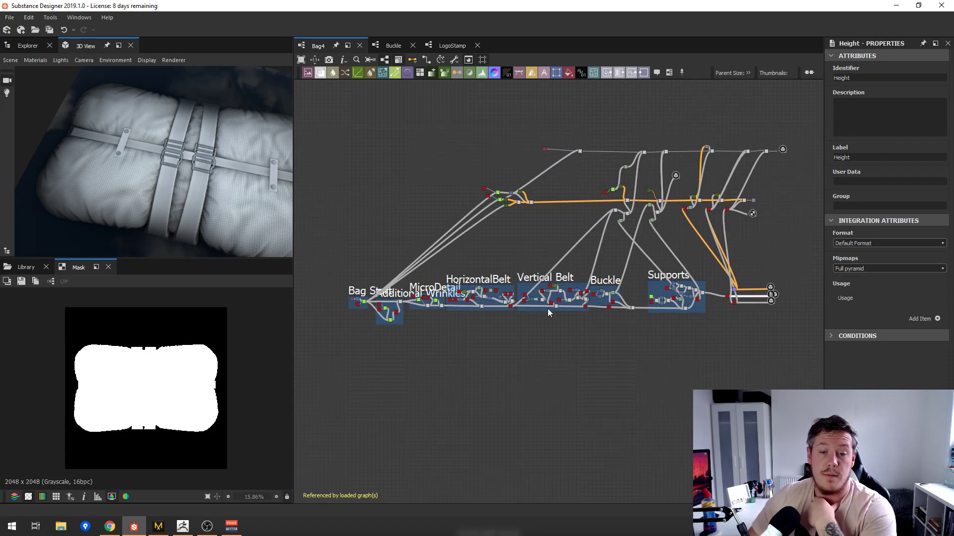
{"action": "scroll", "coordinate": [339, 299], "scroll_direction": "up", "scroll_amount": 5}
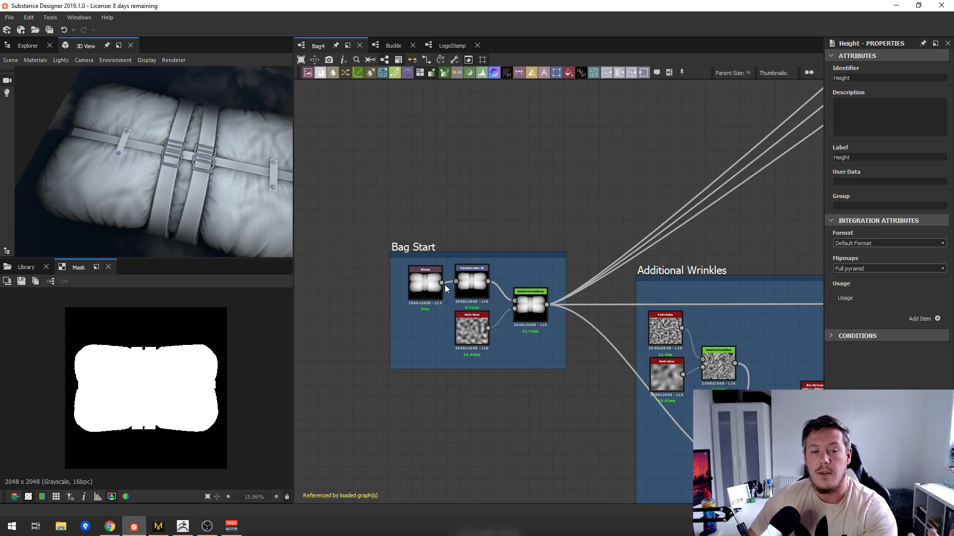
- Preview the Bag3 bitmap that feeds Bag4's Bag Start frame, and look over the graph's chain of frames
{"action": "left_click", "coordinate": [434, 283]}
{"action": "double_click", "coordinate": [433, 282]}
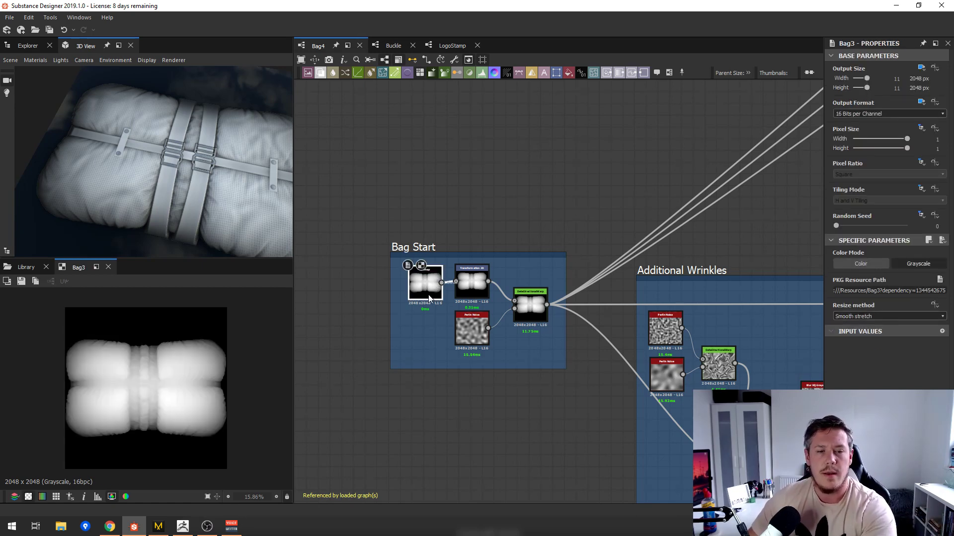
{"action": "double_click", "coordinate": [425, 292]}
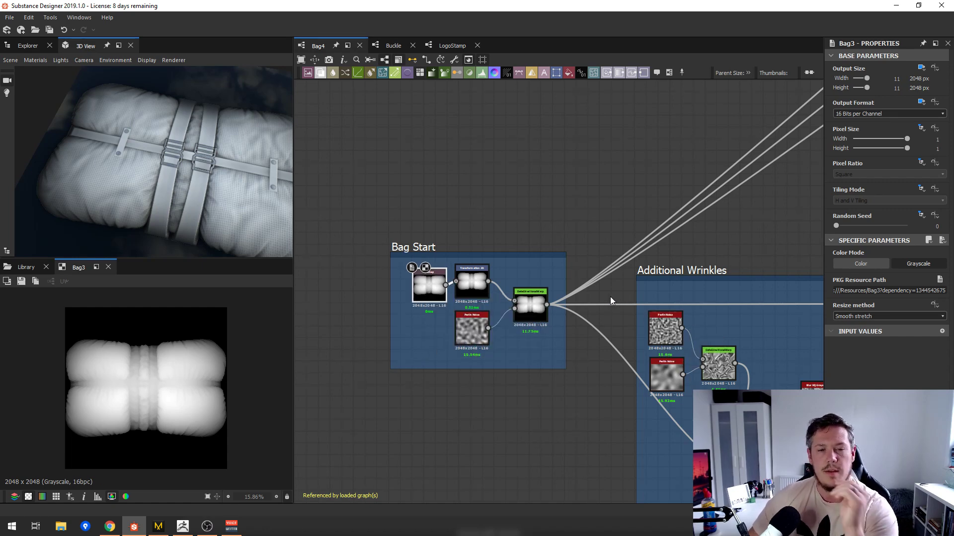
{"action": "scroll", "coordinate": [527, 260], "scroll_direction": "down", "scroll_amount": 5}
{"action": "scroll", "coordinate": [715, 251], "scroll_direction": "down", "scroll_amount": 4}
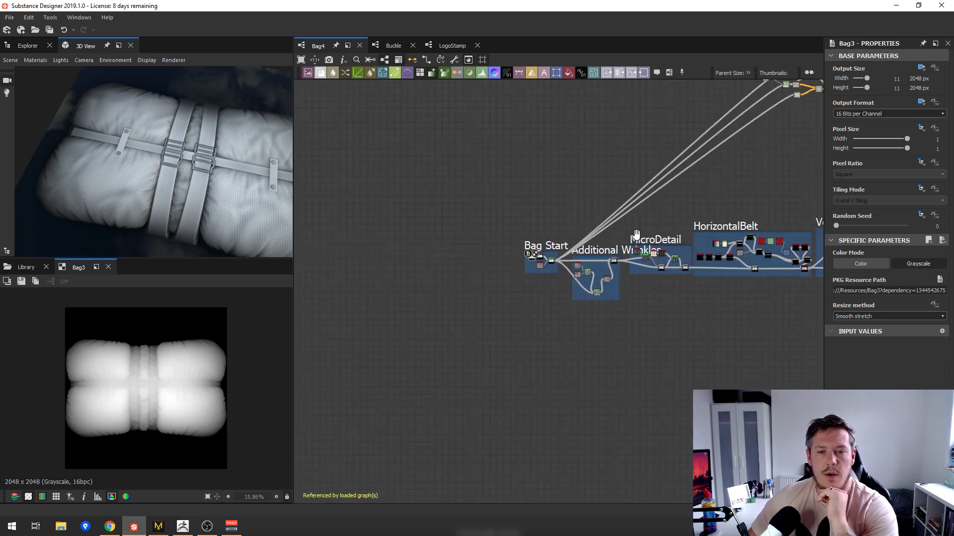
{"action": "scroll", "coordinate": [640, 226], "scroll_direction": "up", "scroll_amount": 1}
{"action": "scroll", "coordinate": [640, 226], "scroll_direction": "down", "scroll_amount": 2}
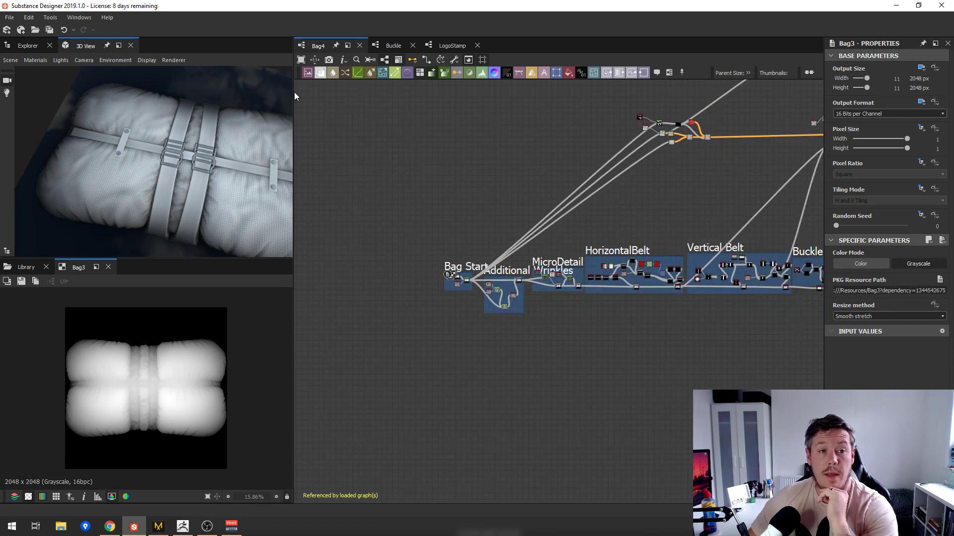
- Open the SciFi_Bags graph from the package and send its outputs to the 3D view
{"action": "left_click", "coordinate": [32, 44]}
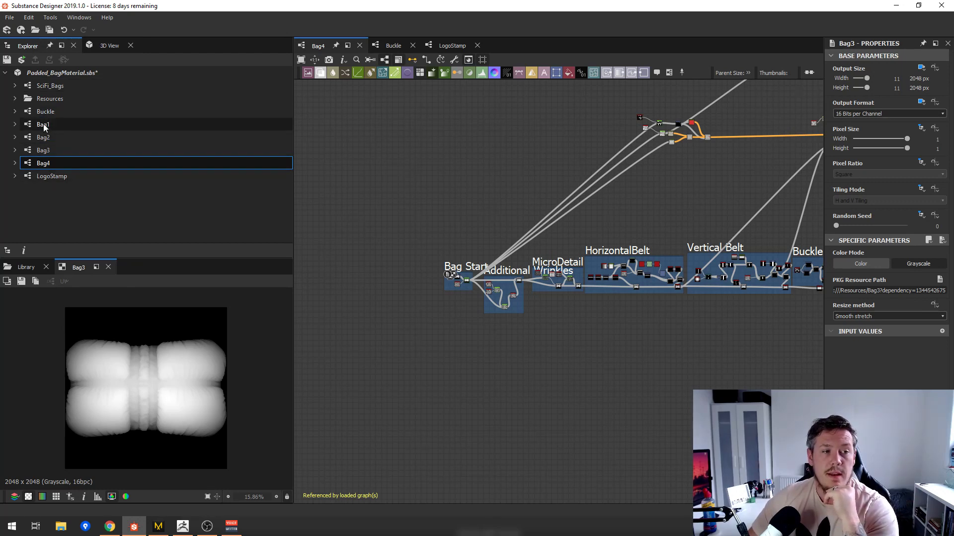
{"action": "left_click", "coordinate": [31, 88]}
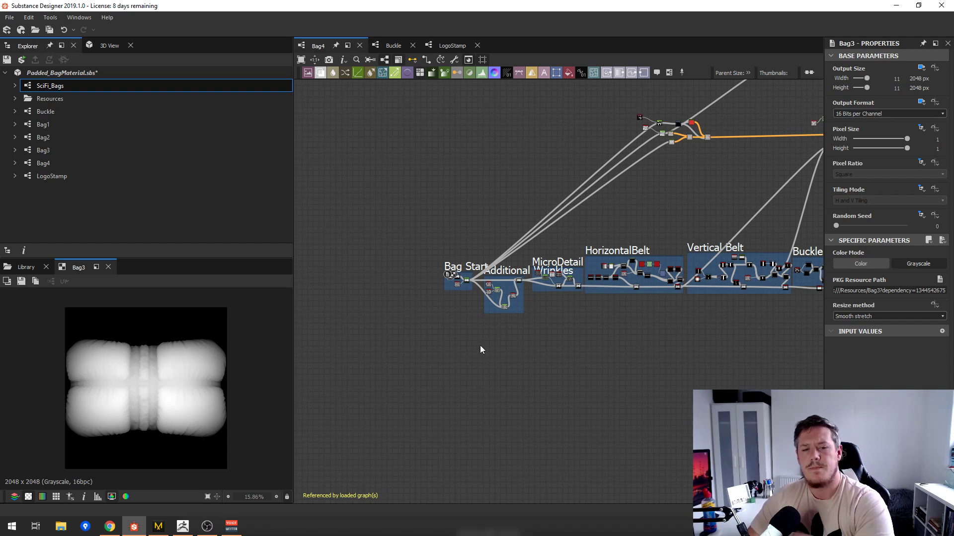
{"action": "double_click", "coordinate": [69, 86]}
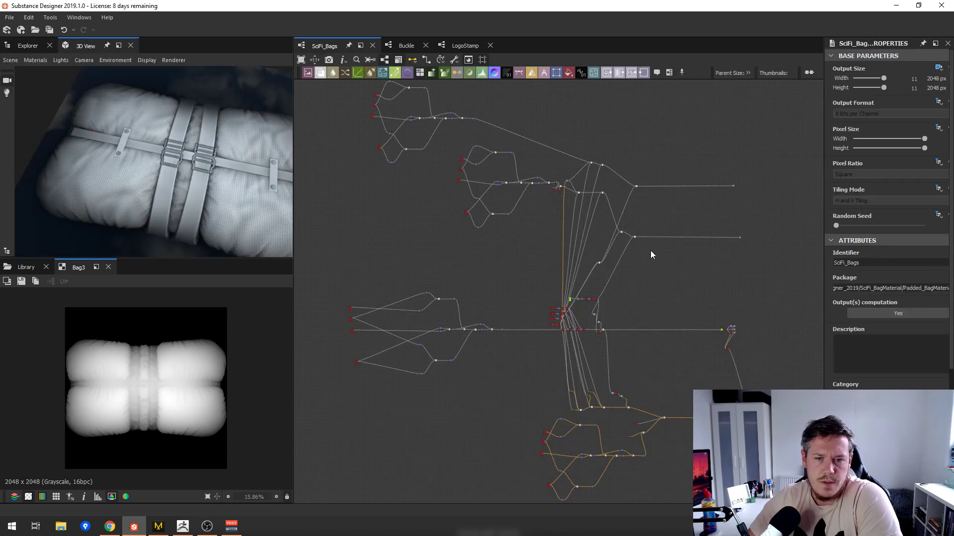
{"action": "right_click", "coordinate": [681, 266]}
{"action": "left_click", "coordinate": [734, 320]}
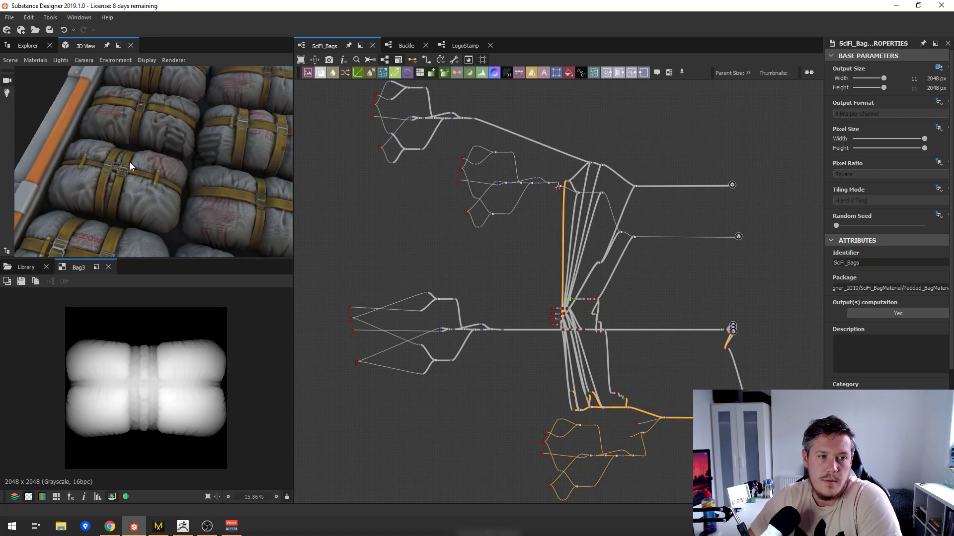
- Inspect the assembled rows of strapped bags and the side rails from several angles in the 3D view
{"action": "scroll", "coordinate": [139, 144], "scroll_direction": "down", "scroll_amount": 5}
{"action": "left_click_drag", "start_coordinate": [140, 148], "coordinate": [197, 185]}
{"action": "scroll", "coordinate": [198, 153], "scroll_direction": "down", "scroll_amount": 4}
{"action": "scroll", "coordinate": [128, 141], "scroll_direction": "up", "scroll_amount": 3}
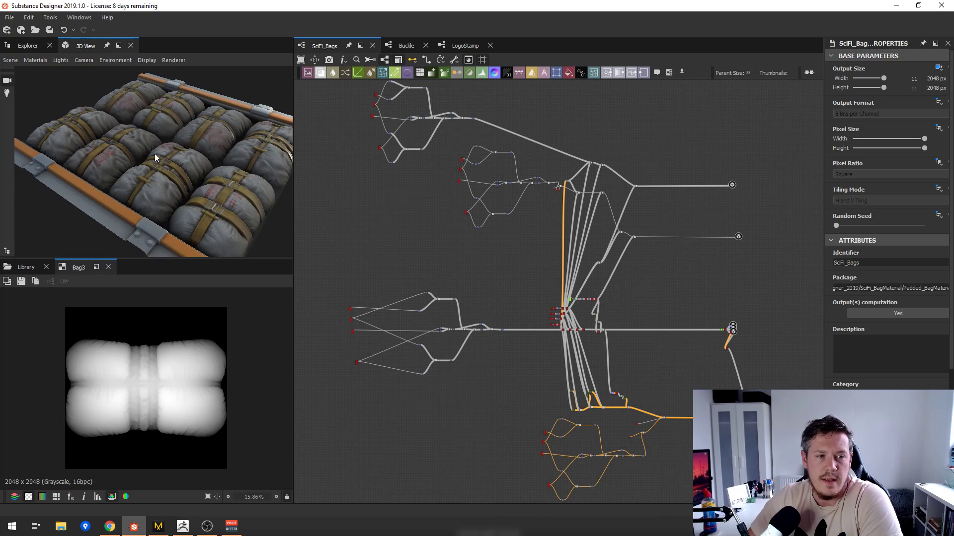
{"action": "left_click_drag", "start_coordinate": [214, 130], "coordinate": [172, 151]}
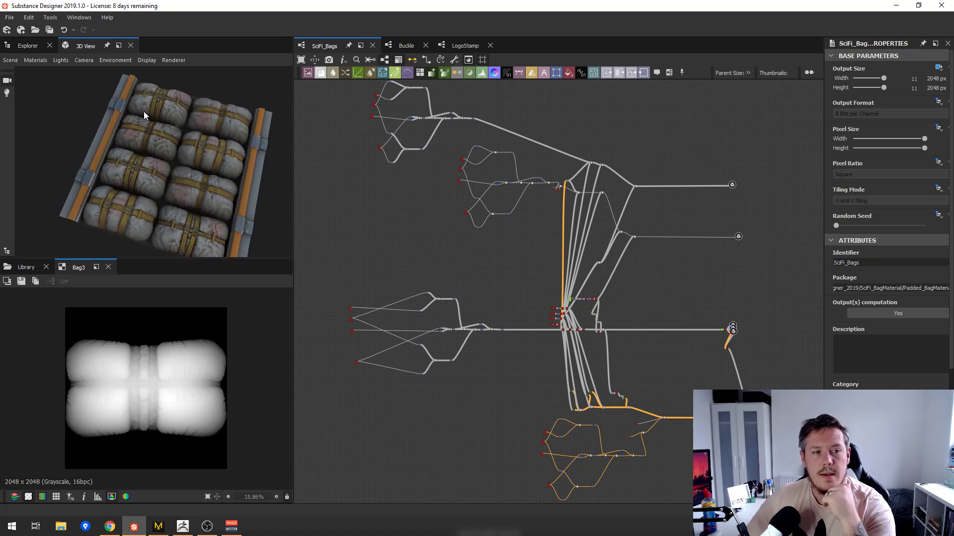
{"action": "left_click_drag", "start_coordinate": [160, 142], "coordinate": [175, 120]}
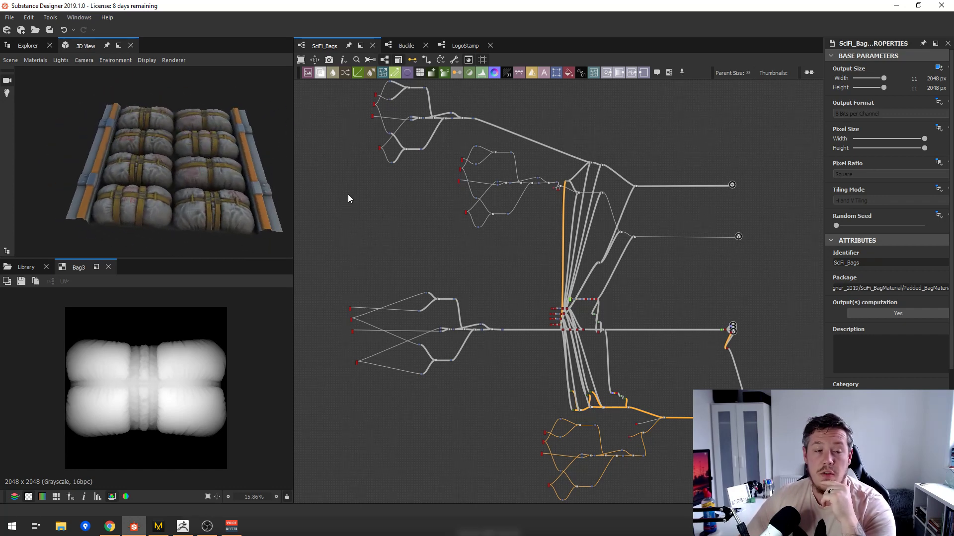
- Line up the four bag instance nodes at the start of the height chain in a column and select them all
{"action": "middle_click_drag", "start_coordinate": [427, 250], "coordinate": [441, 230]}
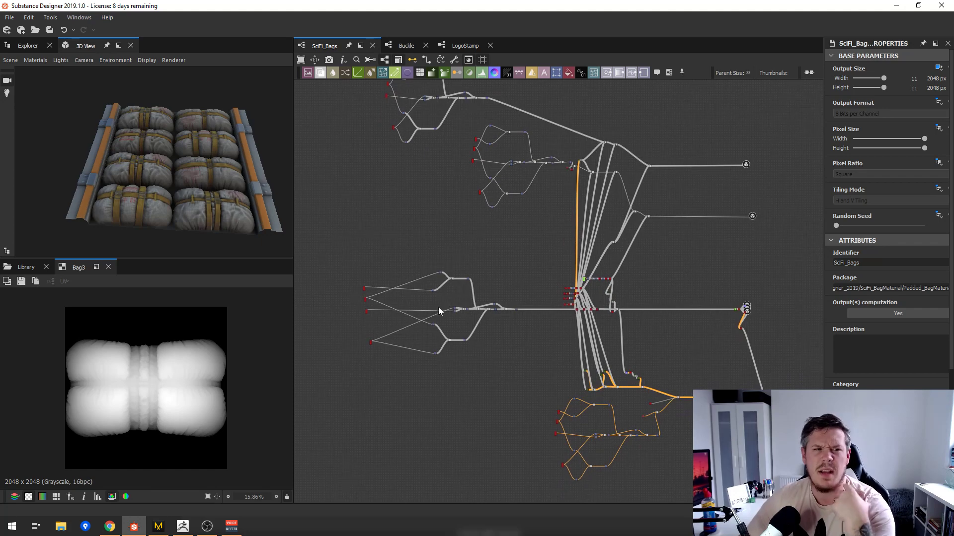
{"action": "scroll", "coordinate": [410, 285], "scroll_direction": "up", "scroll_amount": 8}
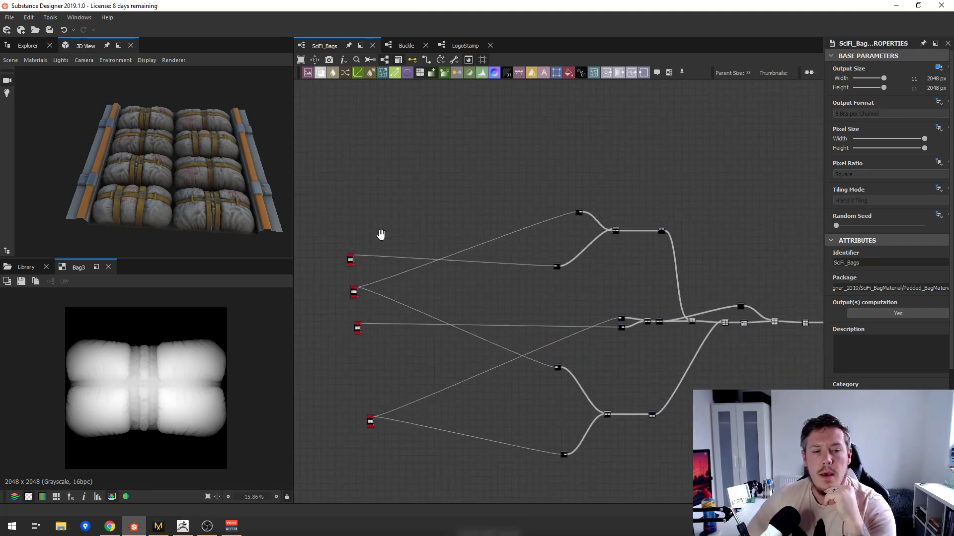
{"action": "scroll", "coordinate": [392, 248], "scroll_direction": "up", "scroll_amount": 2}
{"action": "middle_click_drag", "start_coordinate": [393, 249], "coordinate": [404, 166]}
{"action": "scroll", "coordinate": [404, 166], "scroll_direction": "down", "scroll_amount": 2}
{"action": "left_click_drag", "start_coordinate": [443, 304], "coordinate": [438, 331]}
{"action": "left_click_drag", "start_coordinate": [471, 496], "coordinate": [444, 407]}
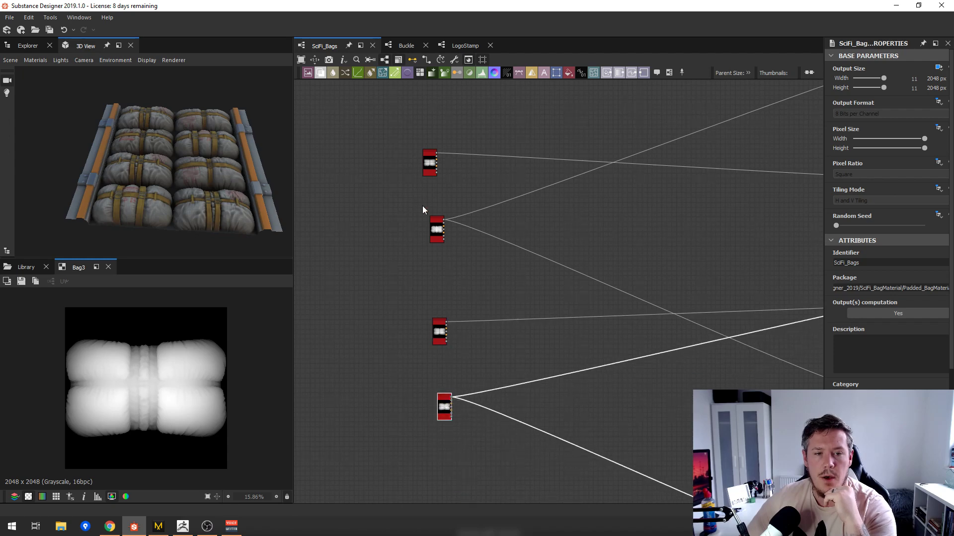
{"action": "left_click", "coordinate": [436, 171]}
{"action": "left_click_drag", "start_coordinate": [437, 172], "coordinate": [439, 172]}
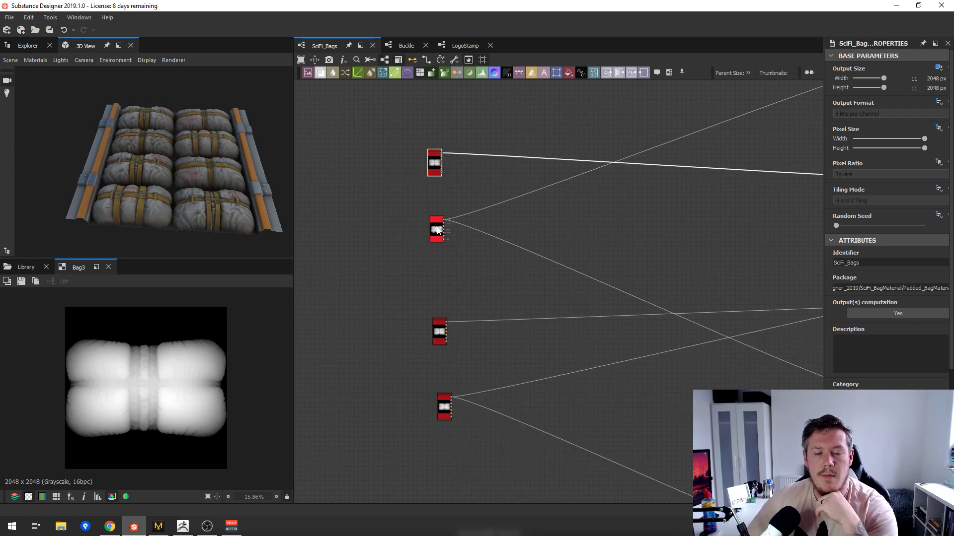
{"action": "left_click_drag", "start_coordinate": [403, 139], "coordinate": [455, 420]}
- Trace the bags' connections and preview the upper branch's Transformation 2D placement, its Add (Linear Dodge) Blend and the Transformation 2D after it
{"action": "middle_click_drag", "start_coordinate": [509, 327], "coordinate": [354, 281]}
{"action": "scroll", "coordinate": [354, 280], "scroll_direction": "down", "scroll_amount": 3}
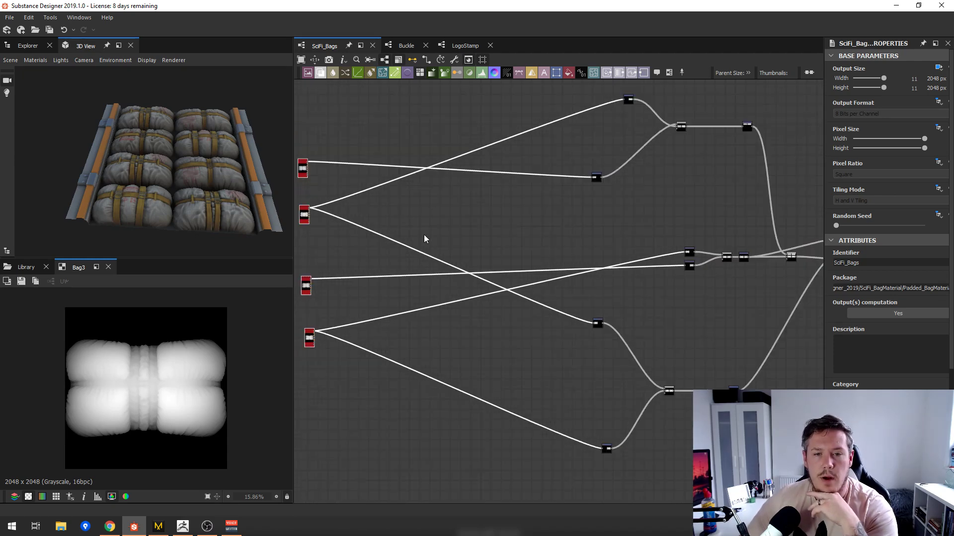
{"action": "scroll", "coordinate": [581, 170], "scroll_direction": "up", "scroll_amount": 8}
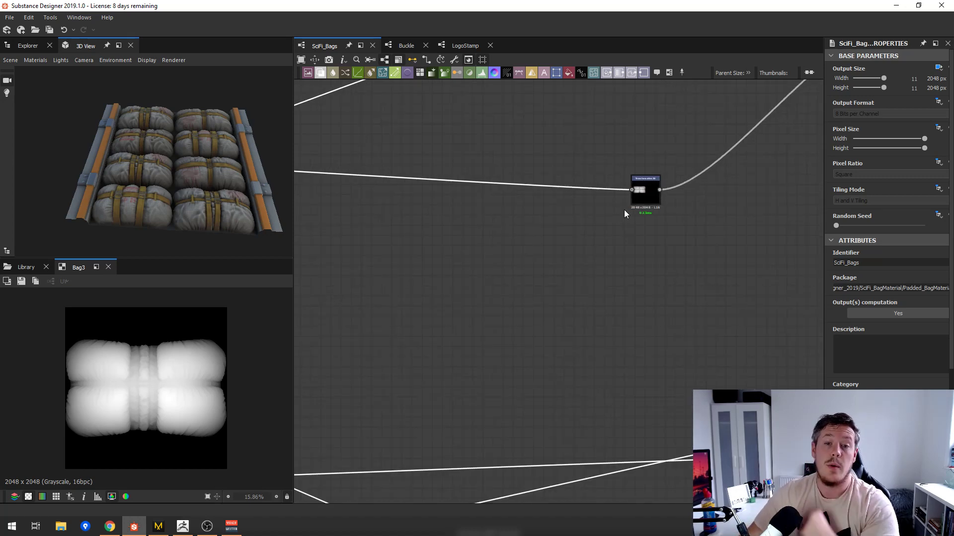
{"action": "middle_click_drag", "start_coordinate": [729, 137], "coordinate": [649, 218]}
{"action": "scroll", "coordinate": [648, 218], "scroll_direction": "up", "scroll_amount": 1}
{"action": "middle_click_drag", "start_coordinate": [809, 339], "coordinate": [646, 244]}
{"action": "scroll", "coordinate": [649, 245], "scroll_direction": "down", "scroll_amount": 3}
{"action": "scroll", "coordinate": [642, 258], "scroll_direction": "down", "scroll_amount": 2}
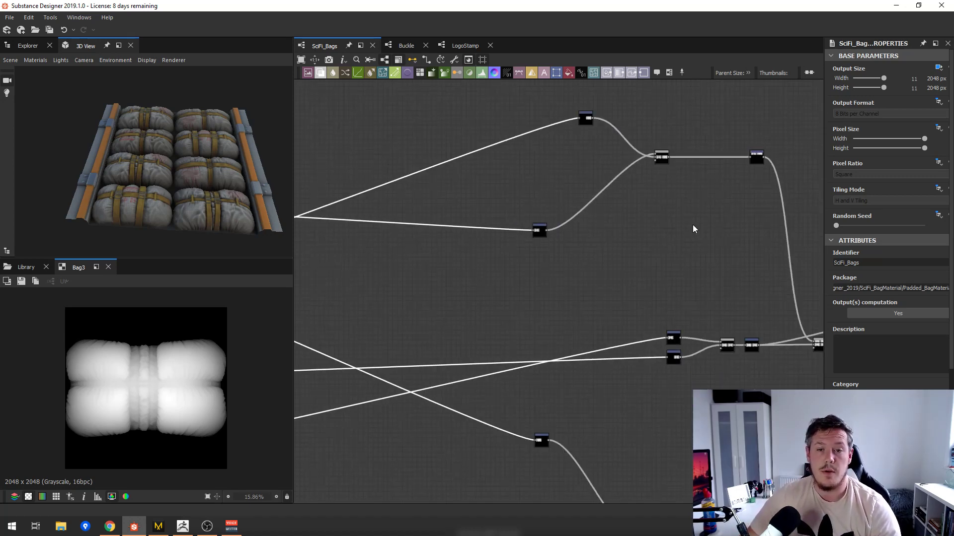
{"action": "middle_click_drag", "start_coordinate": [754, 212], "coordinate": [696, 228]}
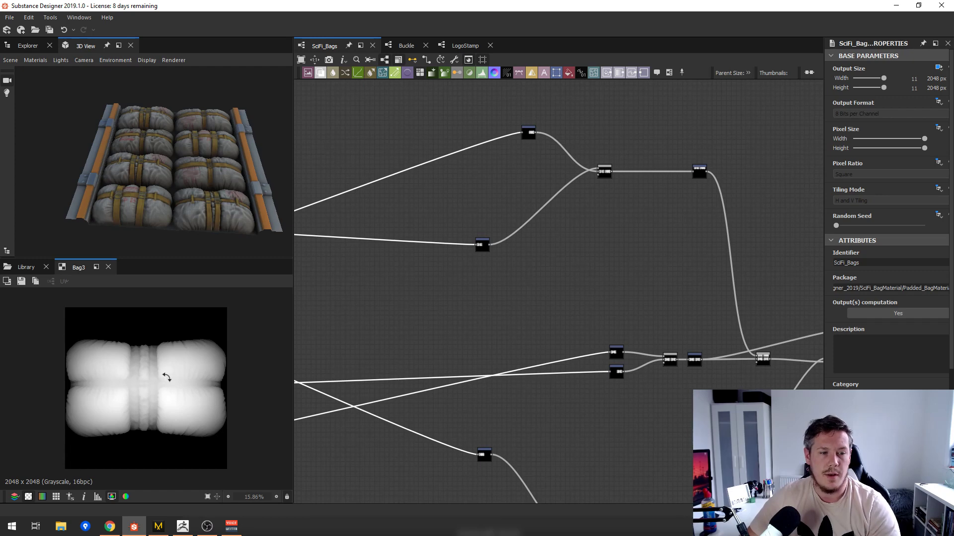
{"action": "left_click", "coordinate": [481, 245]}
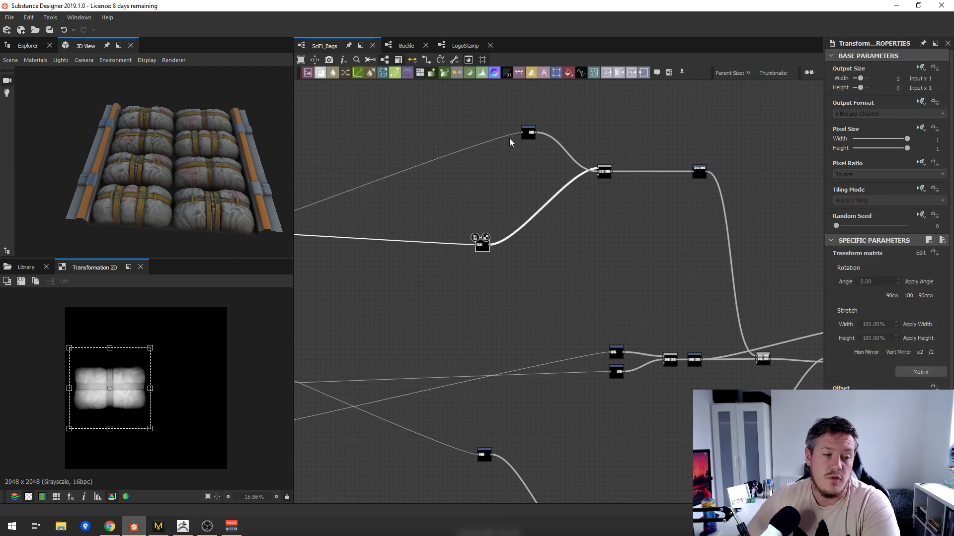
{"action": "left_click", "coordinate": [604, 172]}
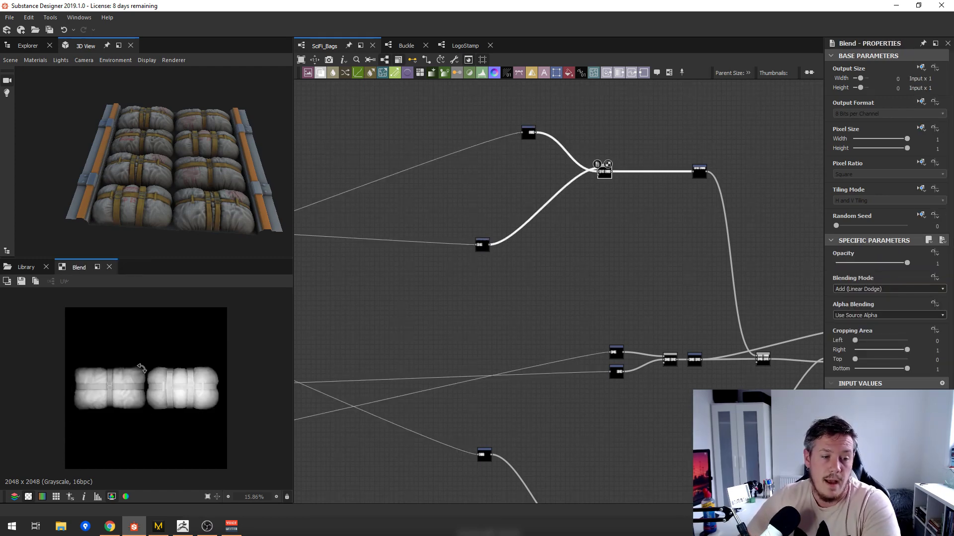
{"action": "double_click", "coordinate": [700, 175]}
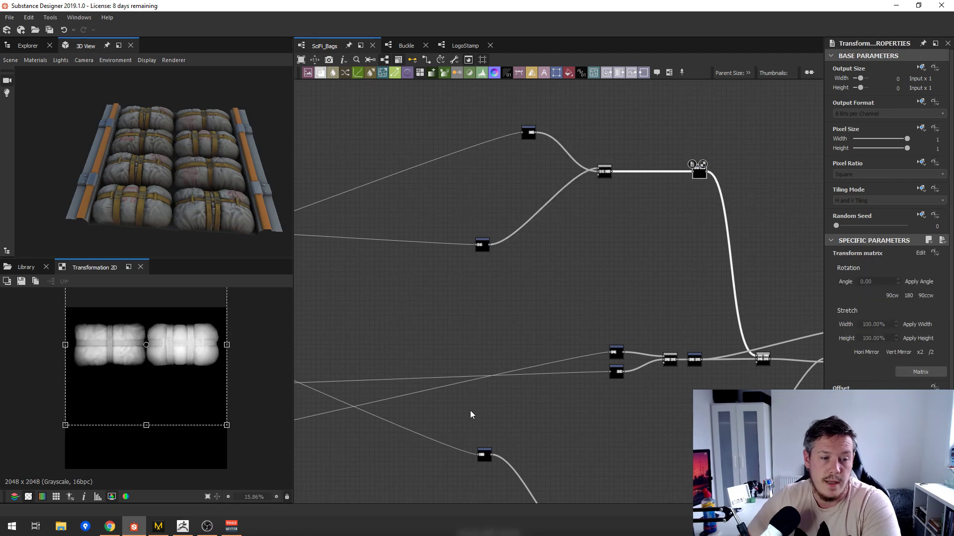
- Examine the Transformation 2D nodes that place single bags in the middle and lower branches
{"action": "middle_click_drag", "start_coordinate": [659, 365], "coordinate": [654, 320]}
{"action": "scroll", "coordinate": [654, 321], "scroll_direction": "down", "scroll_amount": 4}
{"action": "middle_click_drag", "start_coordinate": [464, 312], "coordinate": [466, 310]}
{"action": "left_click", "coordinate": [634, 313]}
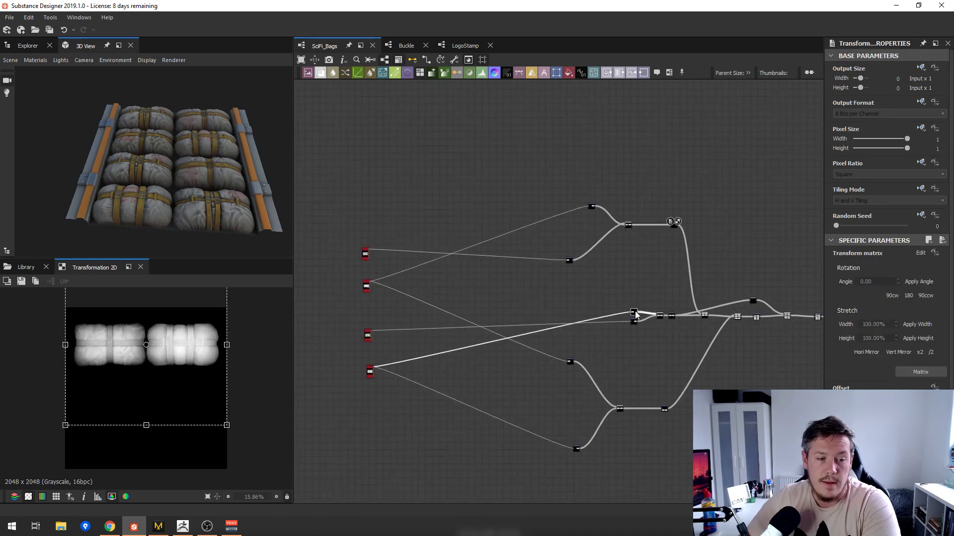
{"action": "left_click", "coordinate": [634, 322]}
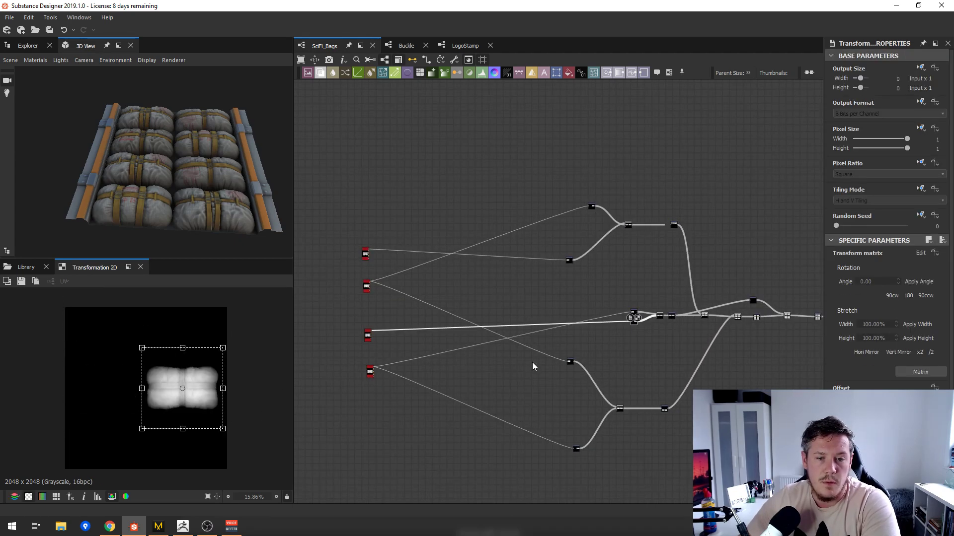
{"action": "left_click", "coordinate": [569, 360]}
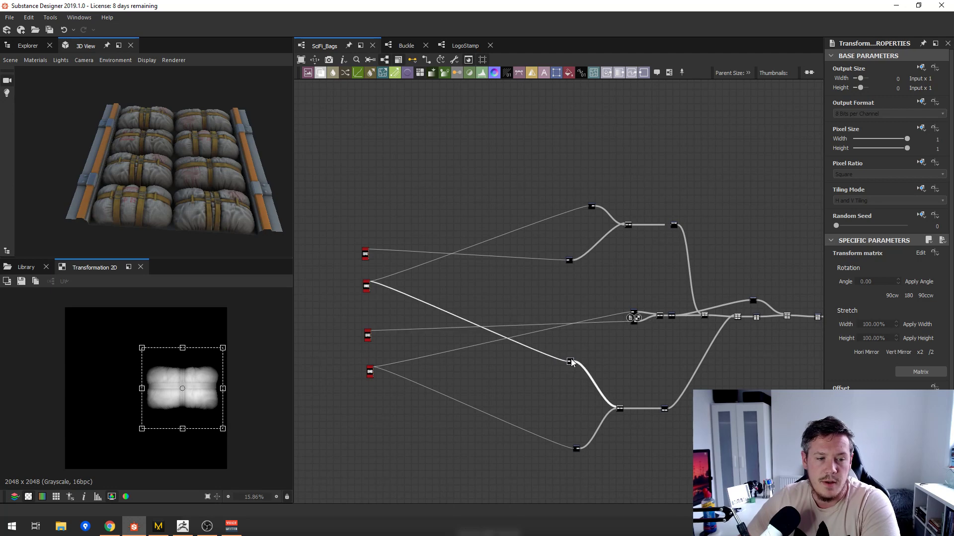
- Preview the Transformation 2D nodes that offset the bag pairs into rows, and compare them with the 3D arrangement
{"action": "left_click", "coordinate": [666, 409]}
{"action": "scroll", "coordinate": [687, 317], "scroll_direction": "up", "scroll_amount": 3}
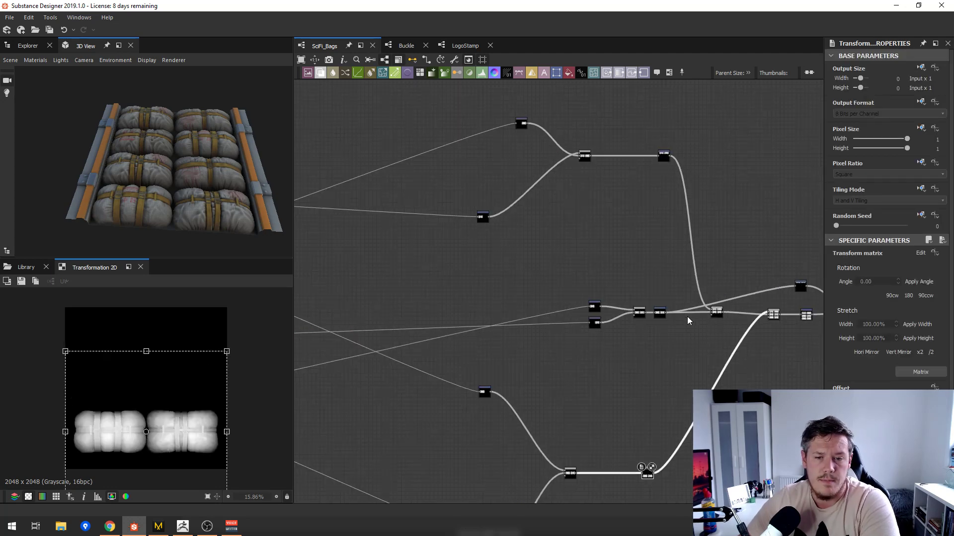
{"action": "left_click", "coordinate": [663, 313]}
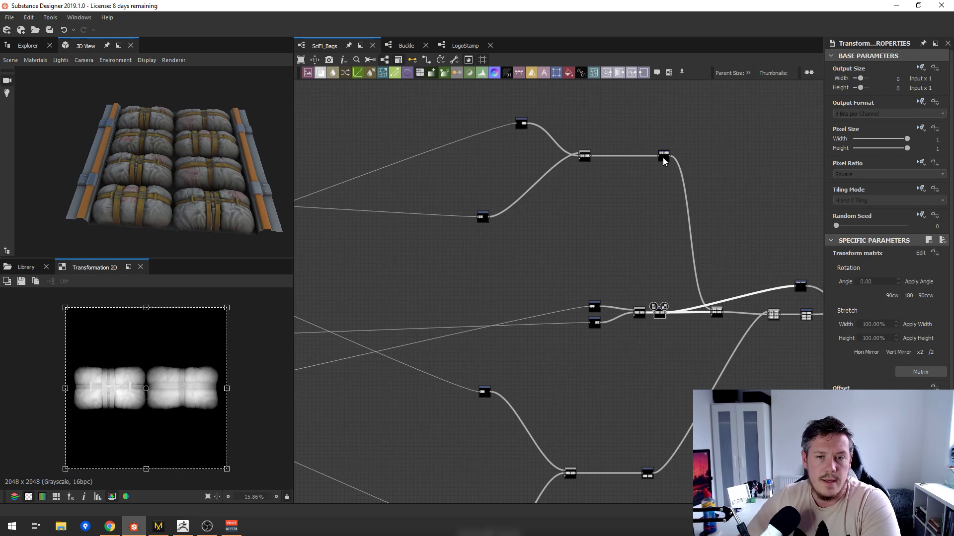
{"action": "left_click_drag", "start_coordinate": [200, 137], "coordinate": [184, 172]}
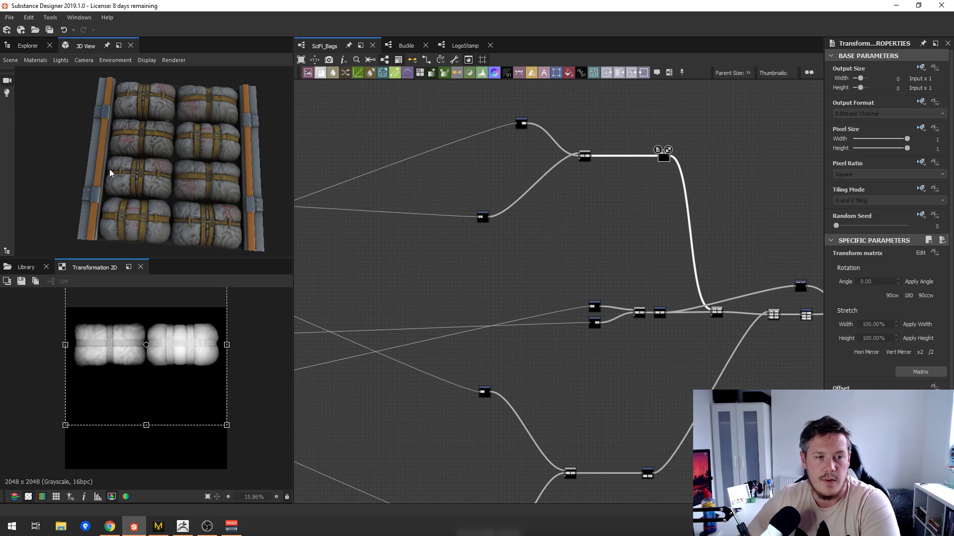
{"action": "left_click_drag", "start_coordinate": [145, 179], "coordinate": [157, 142]}
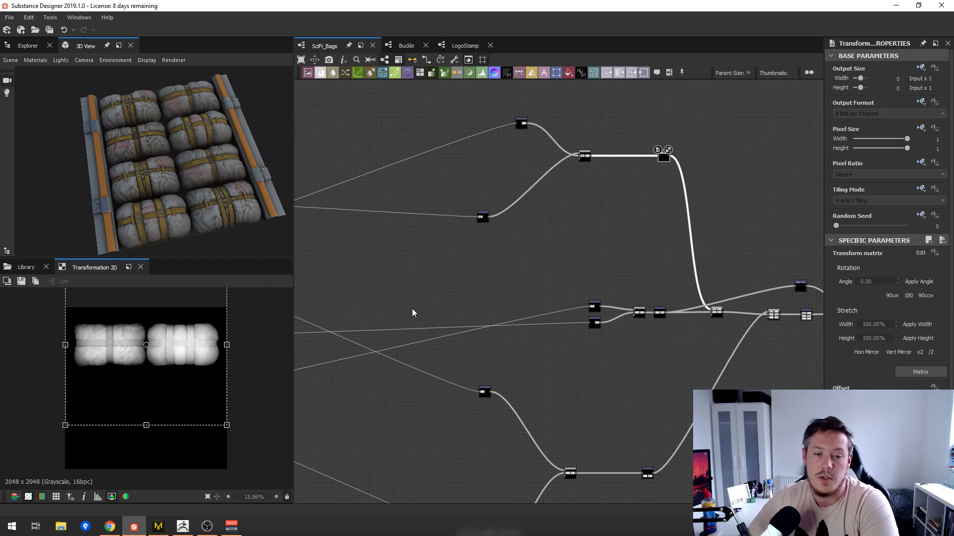
- Preview the chained Blend nodes that stack the bag rows, and the Transformation 2D nodes feeding the last Blend
{"action": "middle_click_drag", "start_coordinate": [627, 272], "coordinate": [511, 259]}
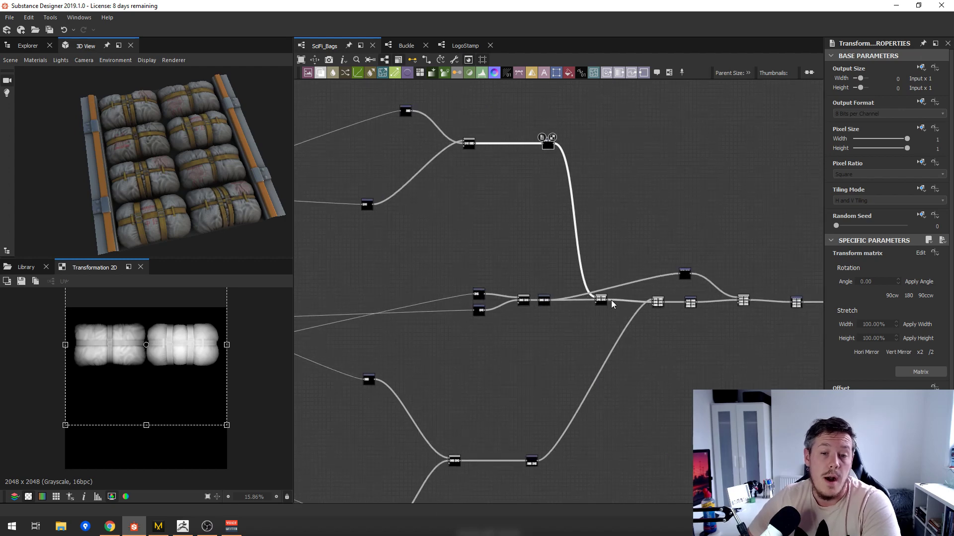
{"action": "left_click", "coordinate": [601, 299]}
{"action": "left_click", "coordinate": [657, 302]}
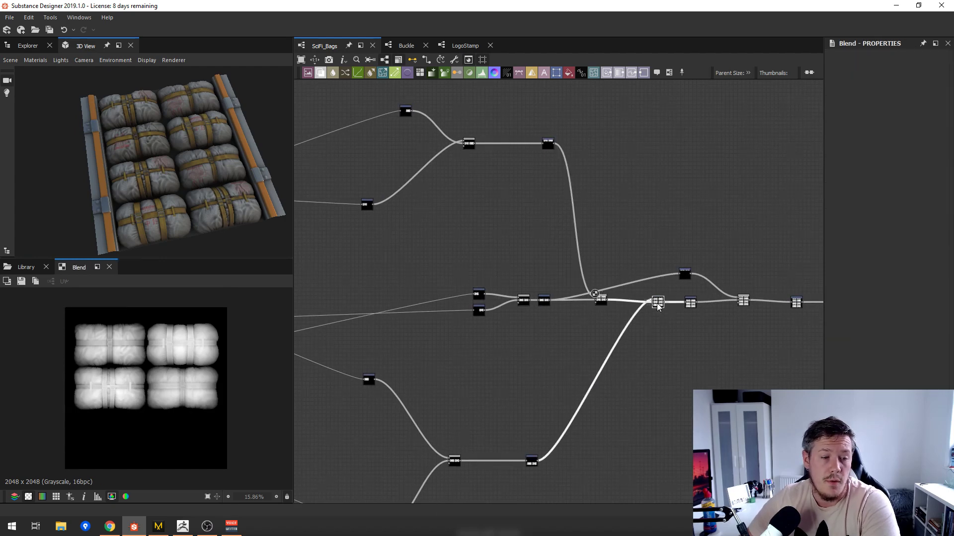
{"action": "left_click", "coordinate": [741, 301]}
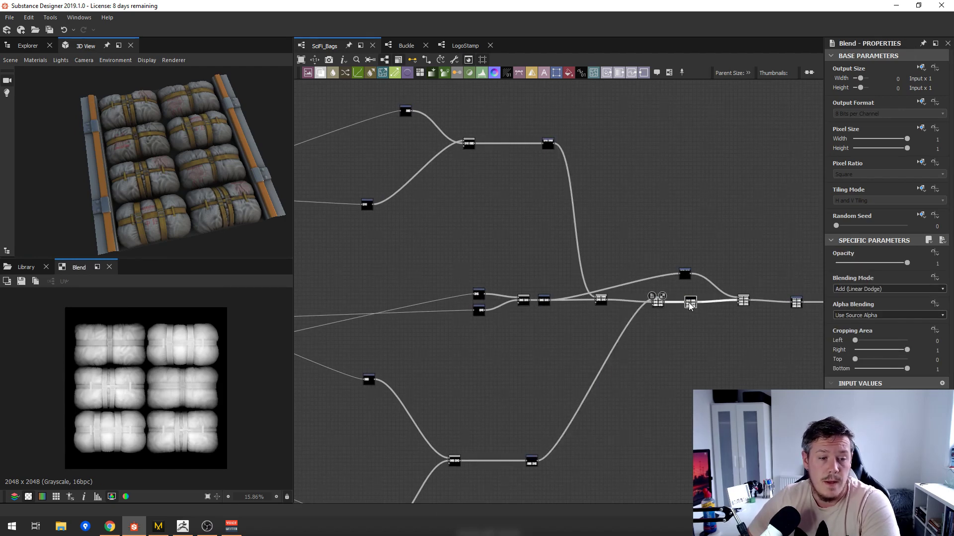
{"action": "left_click", "coordinate": [744, 301]}
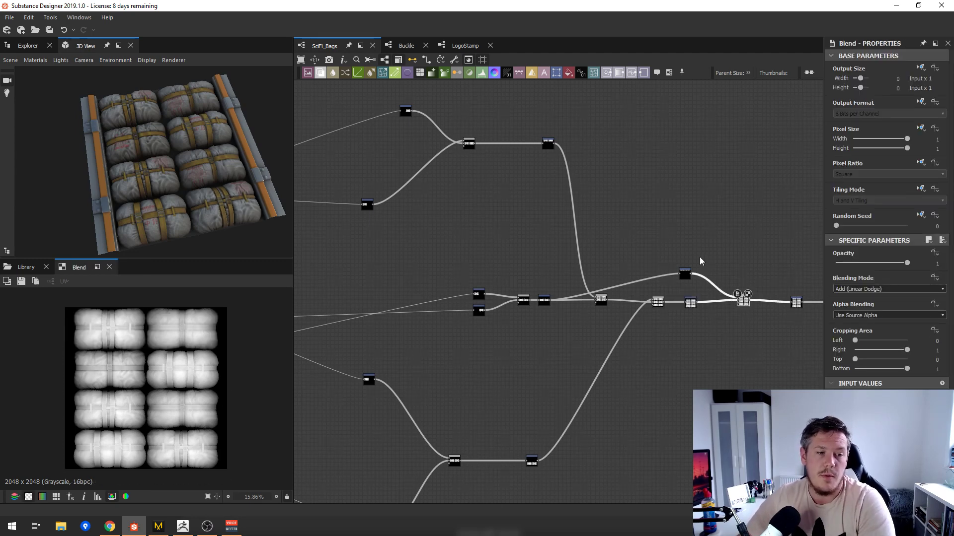
{"action": "scroll", "coordinate": [696, 260], "scroll_direction": "up", "scroll_amount": 4}
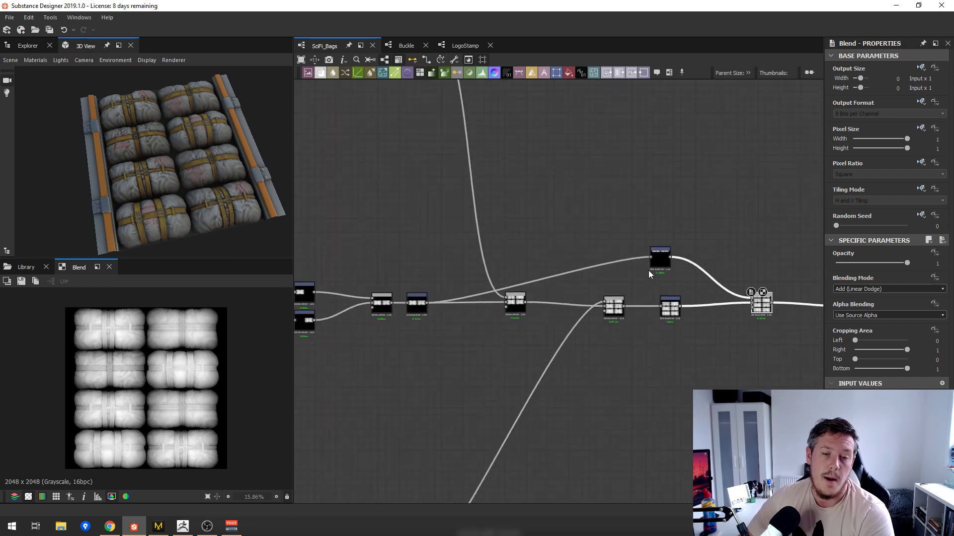
{"action": "left_click", "coordinate": [671, 314]}
{"action": "scroll", "coordinate": [653, 309], "scroll_direction": "down", "scroll_amount": 4}
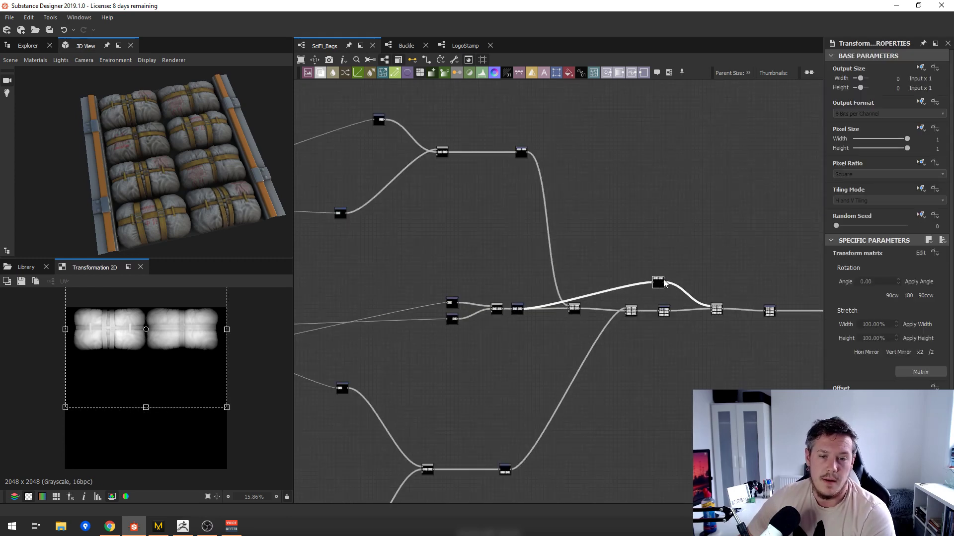
- Move the Transformation 2D feeding the last Blend away from the chain, and preview the chain through to its final Transformation 2D
{"action": "left_click_drag", "start_coordinate": [664, 281], "coordinate": [715, 253]}
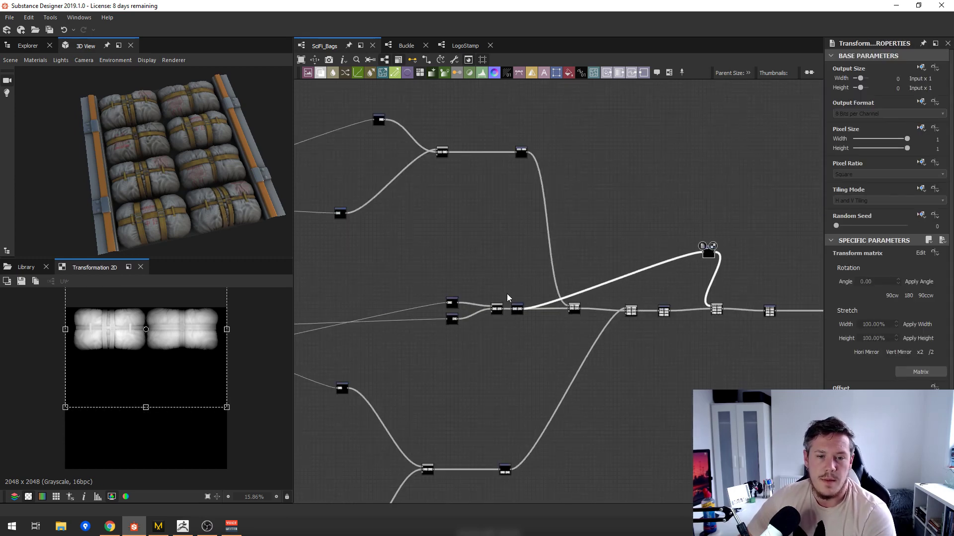
{"action": "left_click", "coordinate": [630, 311]}
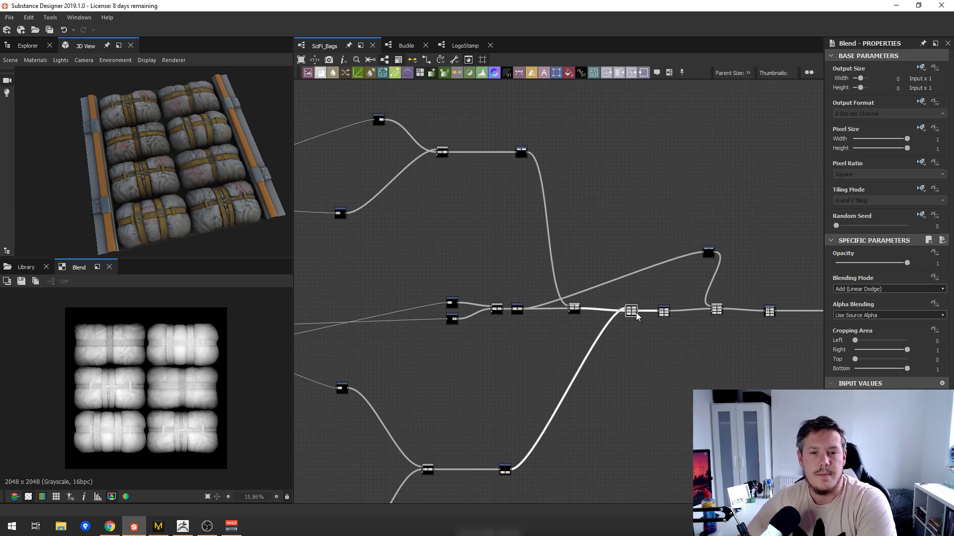
{"action": "double_click", "coordinate": [661, 312]}
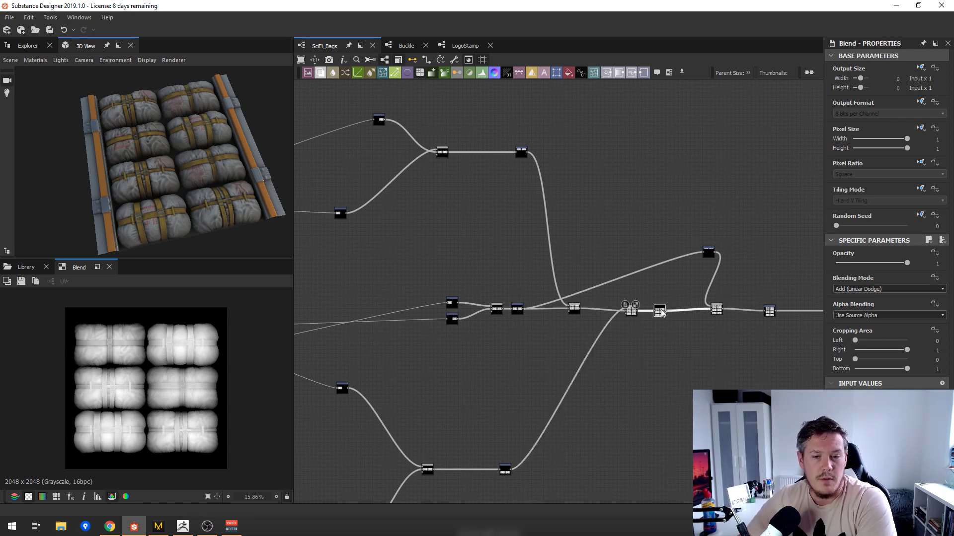
{"action": "double_click", "coordinate": [714, 308]}
{"action": "left_click", "coordinate": [769, 312]}
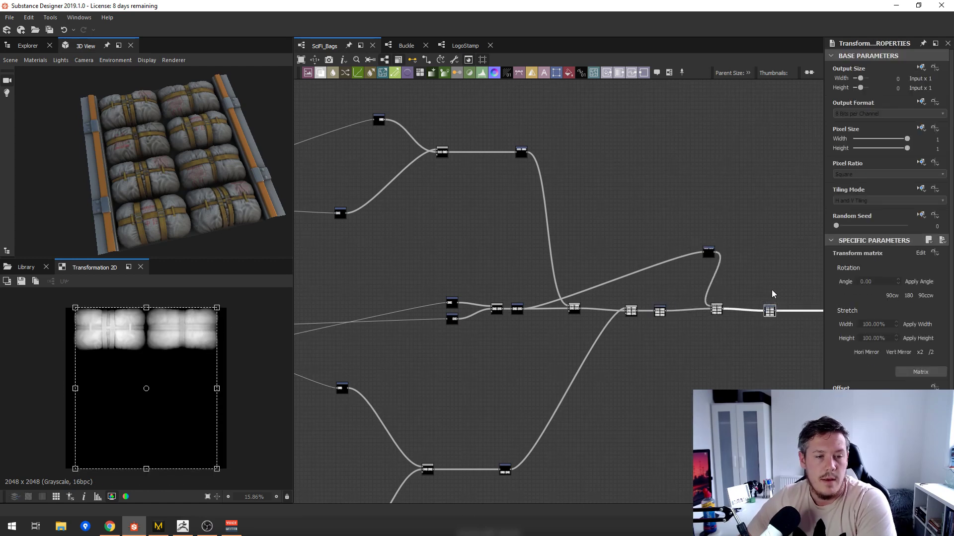
{"action": "middle_click_drag", "start_coordinate": [745, 286], "coordinate": [610, 295]}
{"action": "scroll", "coordinate": [591, 292], "scroll_direction": "down", "scroll_amount": 2}
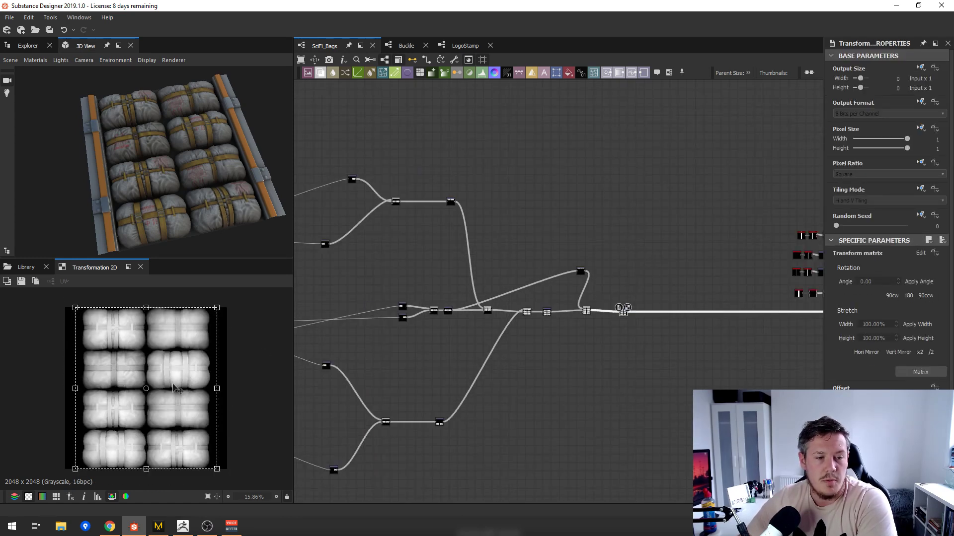
- Review the complete height branch, from the four bag nodes to the arranged output, by selecting its placement nodes
{"action": "scroll", "coordinate": [496, 336], "scroll_direction": "up", "scroll_amount": 1}
{"action": "middle_click_drag", "start_coordinate": [496, 336], "coordinate": [356, 328]}
{"action": "scroll", "coordinate": [531, 303], "scroll_direction": "down", "scroll_amount": 2}
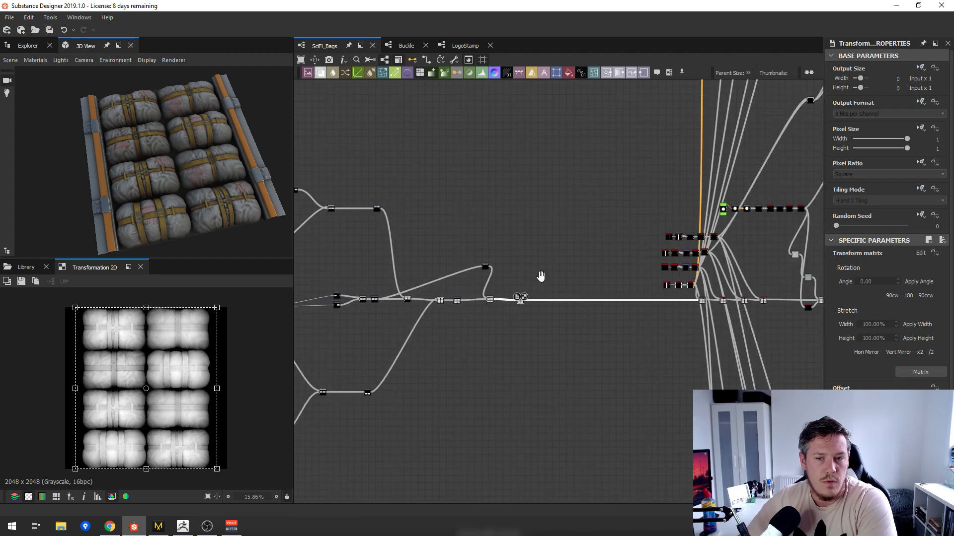
{"action": "middle_click_drag", "start_coordinate": [541, 276], "coordinate": [574, 269]}
{"action": "scroll", "coordinate": [539, 281], "scroll_direction": "down", "scroll_amount": 4}
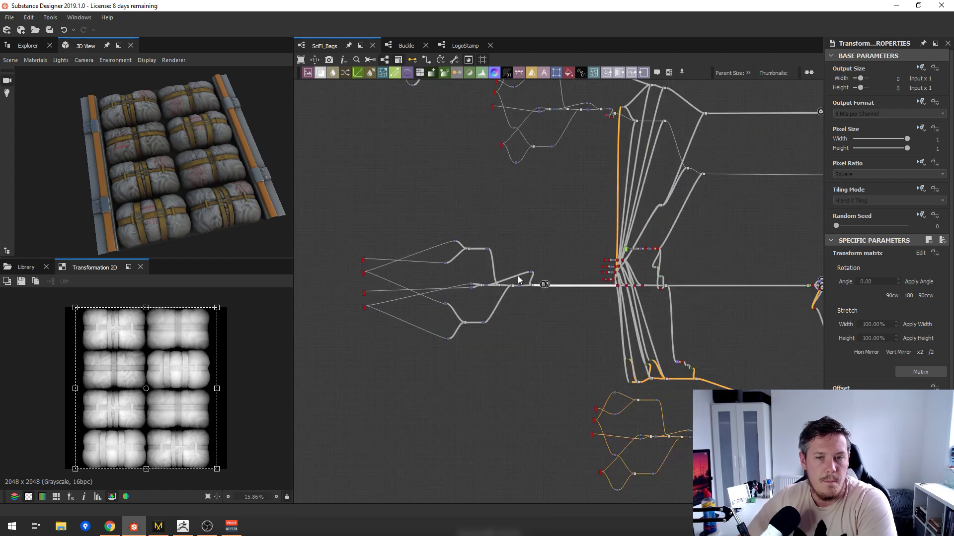
{"action": "left_click_drag", "start_coordinate": [416, 224], "coordinate": [553, 365]}
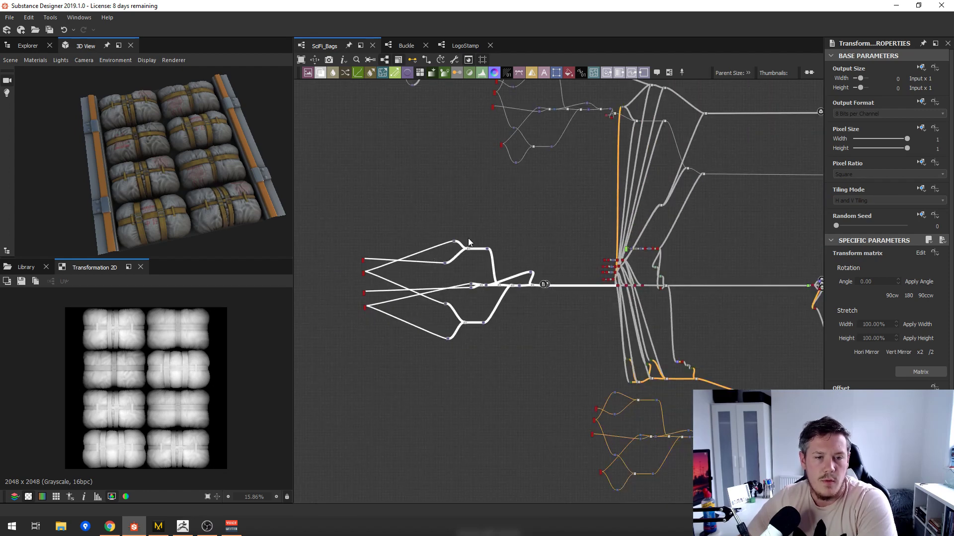
{"action": "middle_click_drag", "start_coordinate": [462, 200], "coordinate": [480, 283]}
{"action": "scroll", "coordinate": [398, 359], "scroll_direction": "up", "scroll_amount": 6}
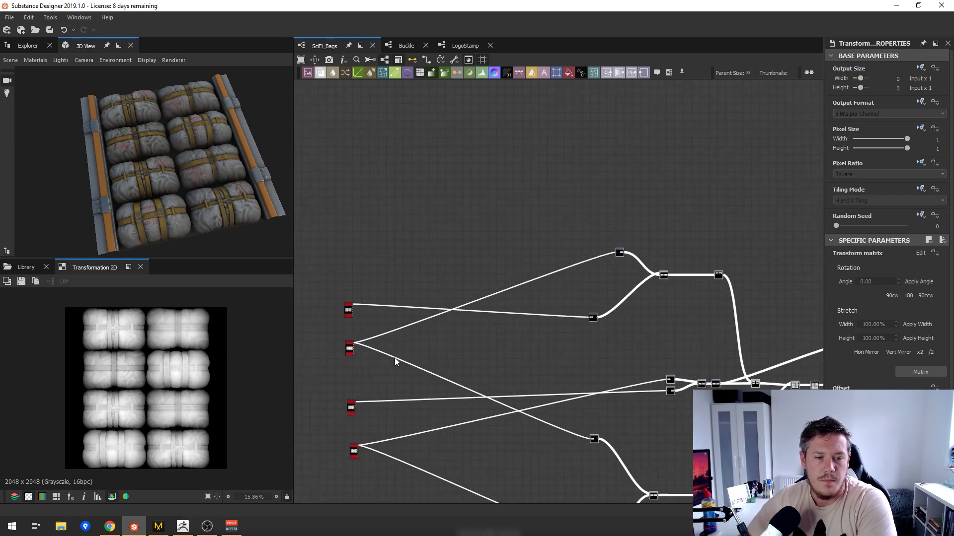
{"action": "scroll", "coordinate": [394, 357], "scroll_direction": "down", "scroll_amount": 4}
{"action": "left_click_drag", "start_coordinate": [350, 269], "coordinate": [649, 467]}
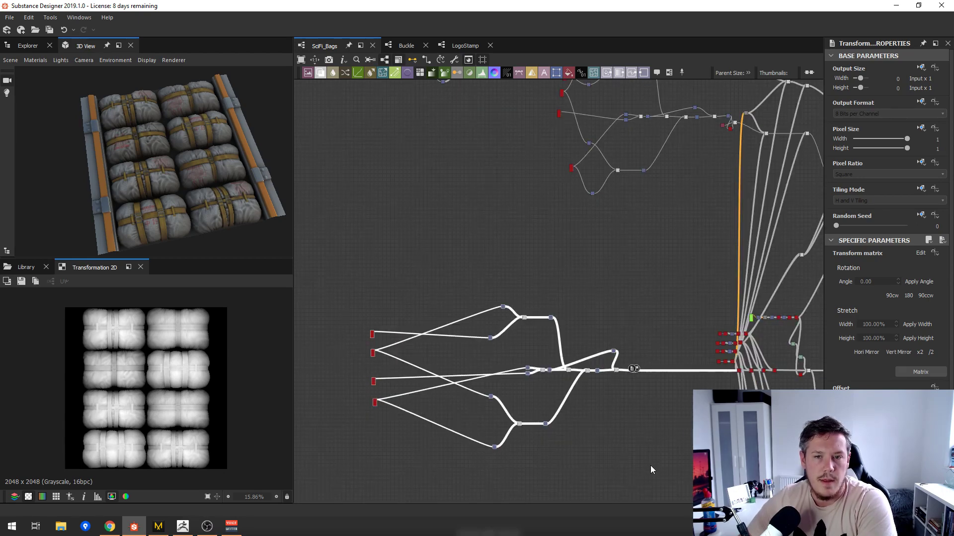
- Compare the duplicated bag arrangement branches and check which Bag1 and Bag3 output feeds the roughness copy
{"action": "middle_click_drag", "start_coordinate": [619, 232], "coordinate": [767, 405]}
{"action": "scroll", "coordinate": [598, 178], "scroll_direction": "up", "scroll_amount": 7}
{"action": "middle_click_drag", "start_coordinate": [597, 184], "coordinate": [555, 178]}
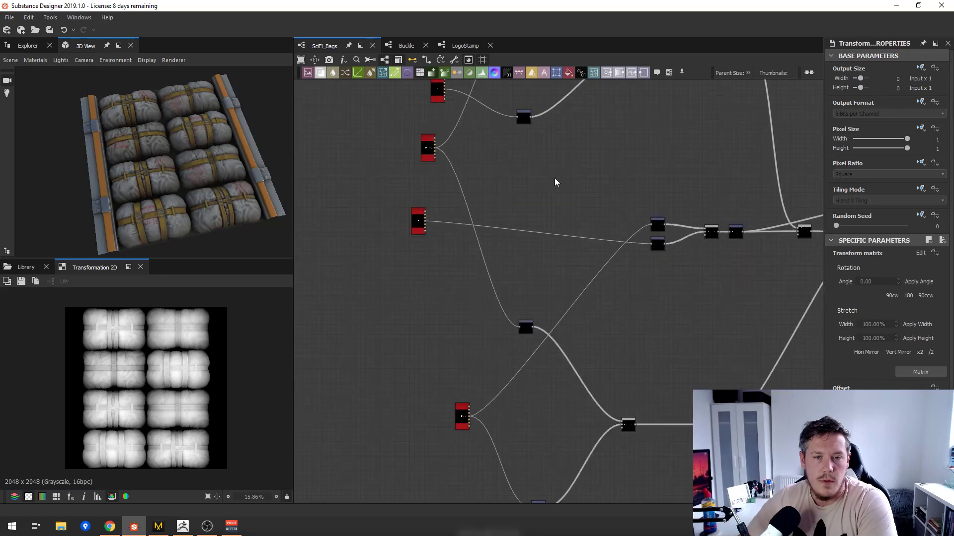
{"action": "scroll", "coordinate": [531, 226], "scroll_direction": "down", "scroll_amount": 2}
{"action": "scroll", "coordinate": [531, 228], "scroll_direction": "down", "scroll_amount": 1}
{"action": "scroll", "coordinate": [547, 231], "scroll_direction": "up", "scroll_amount": 2}
{"action": "middle_click_drag", "start_coordinate": [614, 280], "coordinate": [397, 88]}
{"action": "middle_click_drag", "start_coordinate": [591, 299], "coordinate": [338, 226]}
{"action": "scroll", "coordinate": [504, 298], "scroll_direction": "down", "scroll_amount": 3}
{"action": "scroll", "coordinate": [434, 210], "scroll_direction": "up", "scroll_amount": 10}
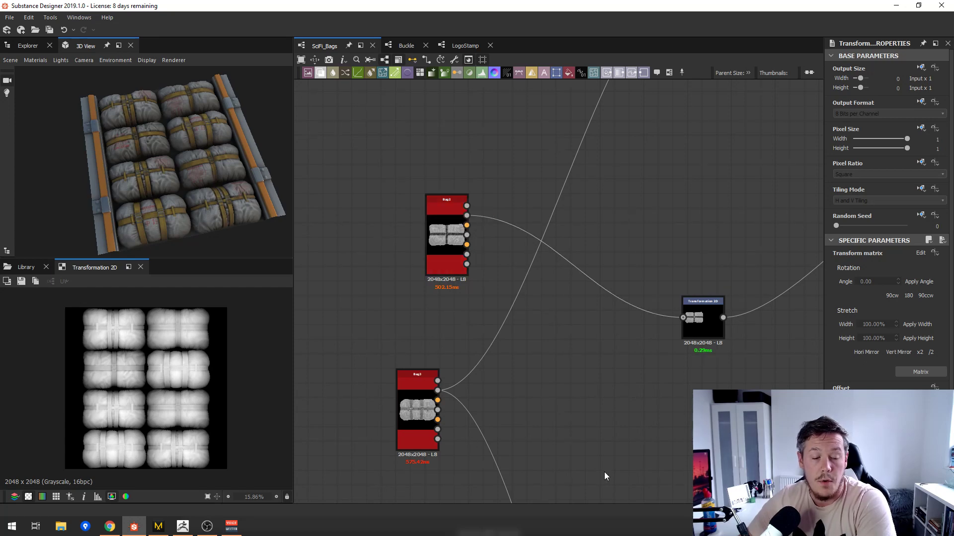
- Preview the last Add (Linear Dodge) Blend that combines the bag rows in the roughness branch
{"action": "scroll", "coordinate": [526, 288], "scroll_direction": "down", "scroll_amount": 5}
{"action": "scroll", "coordinate": [601, 306], "scroll_direction": "down", "scroll_amount": 5}
{"action": "middle_click_drag", "start_coordinate": [695, 326], "coordinate": [601, 293]}
{"action": "scroll", "coordinate": [601, 292], "scroll_direction": "up", "scroll_amount": 1}
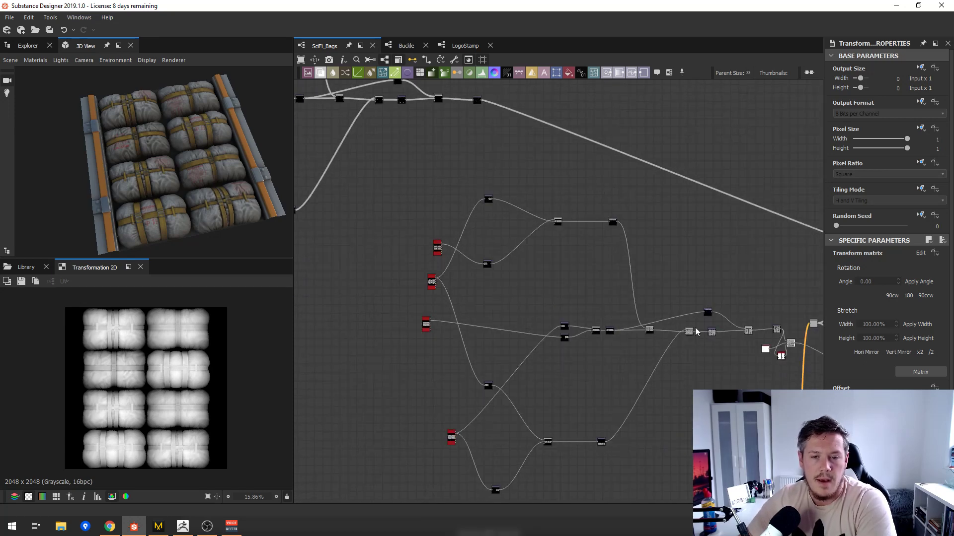
{"action": "scroll", "coordinate": [700, 333], "scroll_direction": "up", "scroll_amount": 6}
{"action": "middle_click_drag", "start_coordinate": [795, 324], "coordinate": [560, 290]}
{"action": "scroll", "coordinate": [561, 290], "scroll_direction": "up", "scroll_amount": 1}
{"action": "double_click", "coordinate": [619, 293]}
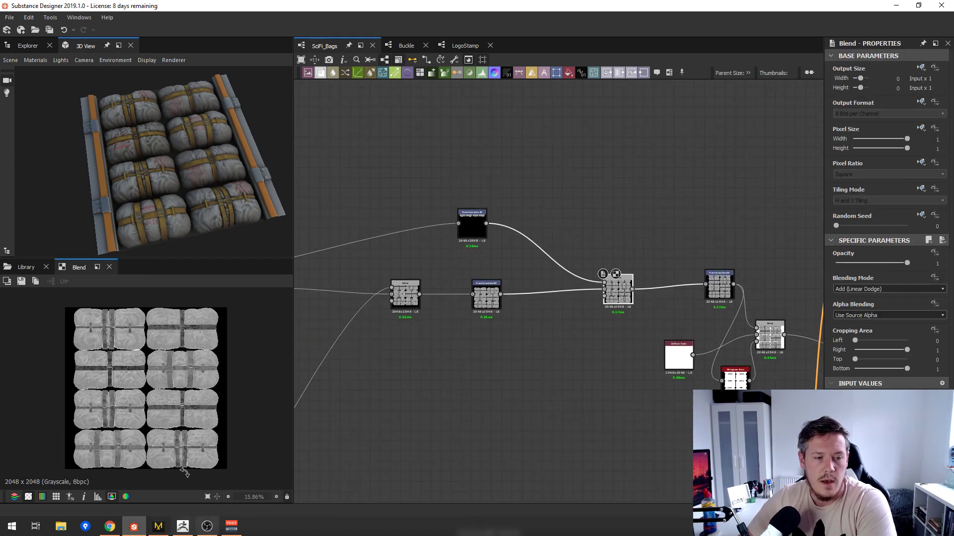
- Preview the last Blend of the duplicated branch that arranges the buckle masks, and inspect it enlarged
{"action": "scroll", "coordinate": [136, 405], "scroll_direction": "down", "scroll_amount": 6}
{"action": "scroll", "coordinate": [332, 403], "scroll_direction": "down", "scroll_amount": 7}
{"action": "middle_click_drag", "start_coordinate": [372, 437], "coordinate": [795, 208]}
{"action": "middle_click_drag", "start_coordinate": [603, 246], "coordinate": [518, 413]}
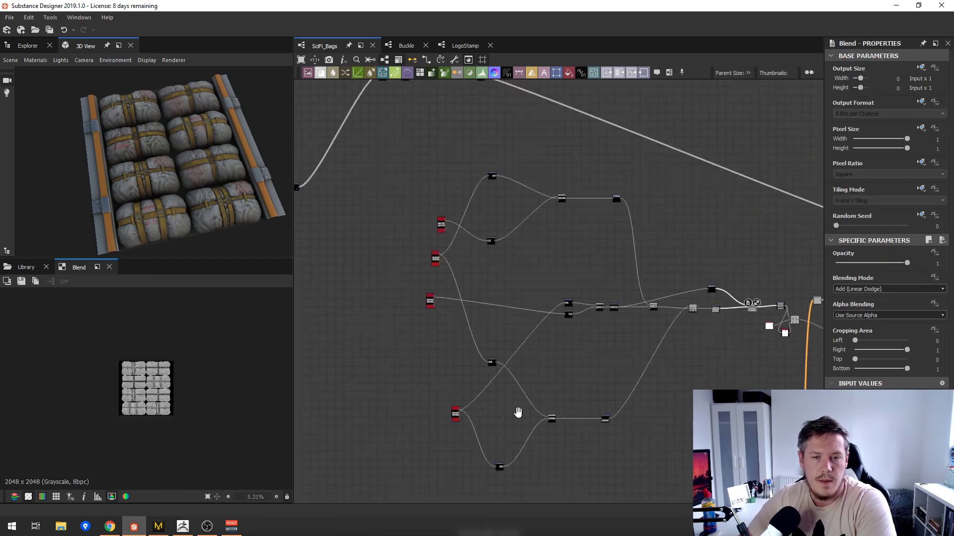
{"action": "scroll", "coordinate": [368, 105], "scroll_direction": "down", "scroll_amount": 2}
{"action": "middle_click_drag", "start_coordinate": [368, 105], "coordinate": [564, 242]}
{"action": "scroll", "coordinate": [565, 241], "scroll_direction": "up", "scroll_amount": 8}
{"action": "scroll", "coordinate": [720, 279], "scroll_direction": "up", "scroll_amount": 1}
{"action": "middle_click_drag", "start_coordinate": [721, 279], "coordinate": [611, 274]}
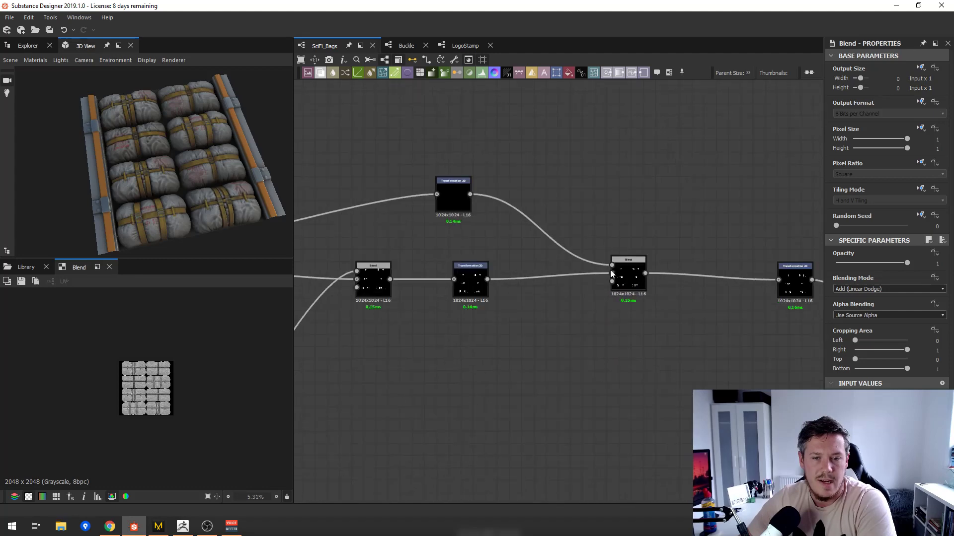
{"action": "double_click", "coordinate": [611, 274]}
{"action": "scroll", "coordinate": [134, 378], "scroll_direction": "up", "scroll_amount": 10}
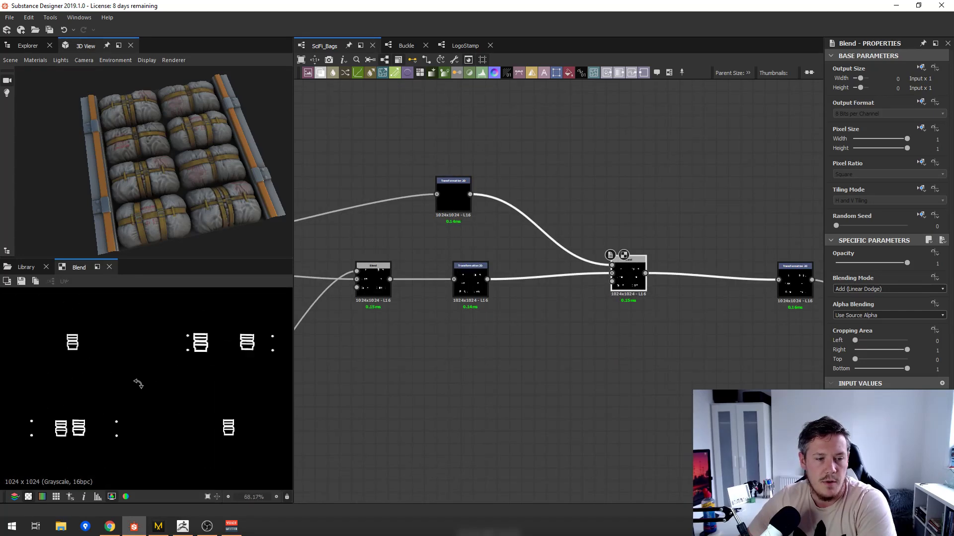
- Preview the final Transformation 2D of the colour branch that arranges the bags' albedo
{"action": "scroll", "coordinate": [525, 357], "scroll_direction": "down", "scroll_amount": 9}
{"action": "middle_click_drag", "start_coordinate": [604, 353], "coordinate": [577, 159]}
{"action": "middle_click_drag", "start_coordinate": [550, 364], "coordinate": [474, 118]}
{"action": "scroll", "coordinate": [609, 306], "scroll_direction": "up", "scroll_amount": 6}
{"action": "scroll", "coordinate": [666, 269], "scroll_direction": "up", "scroll_amount": 3}
{"action": "middle_click_drag", "start_coordinate": [709, 299], "coordinate": [638, 326]}
{"action": "scroll", "coordinate": [638, 323], "scroll_direction": "up", "scroll_amount": 1}
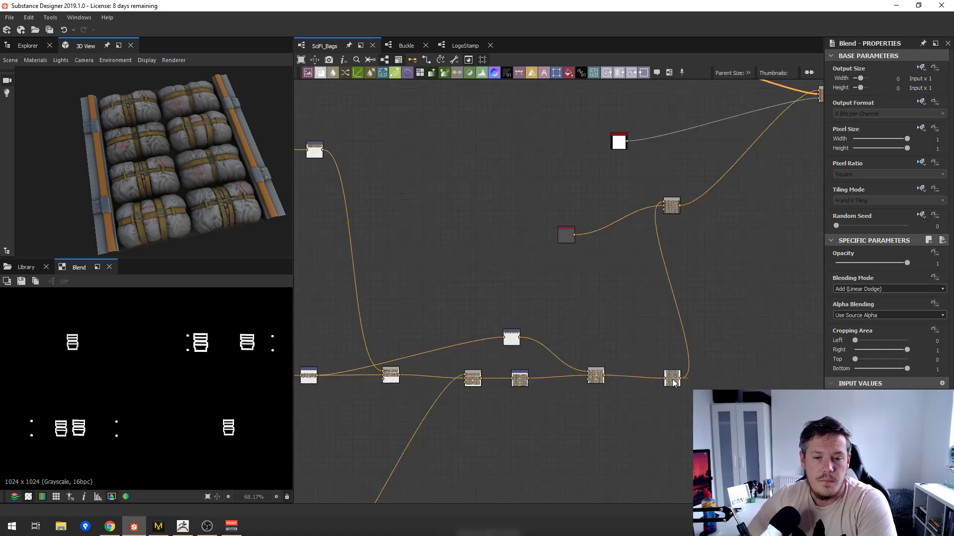
{"action": "double_click", "coordinate": [672, 380]}
{"action": "scroll", "coordinate": [354, 301], "scroll_direction": "down", "scroll_amount": 4}
{"action": "middle_click_drag", "start_coordinate": [354, 301], "coordinate": [652, 335]}
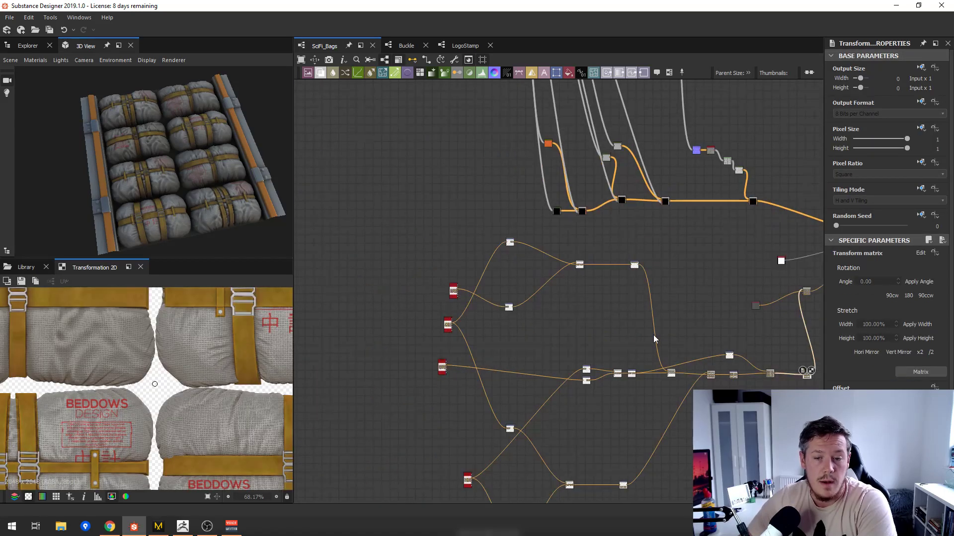
- Examine the output connectors of the Bag1 node in the height branch
{"action": "middle_click_drag", "start_coordinate": [710, 327], "coordinate": [689, 344]}
{"action": "scroll", "coordinate": [579, 265], "scroll_direction": "down", "scroll_amount": 4}
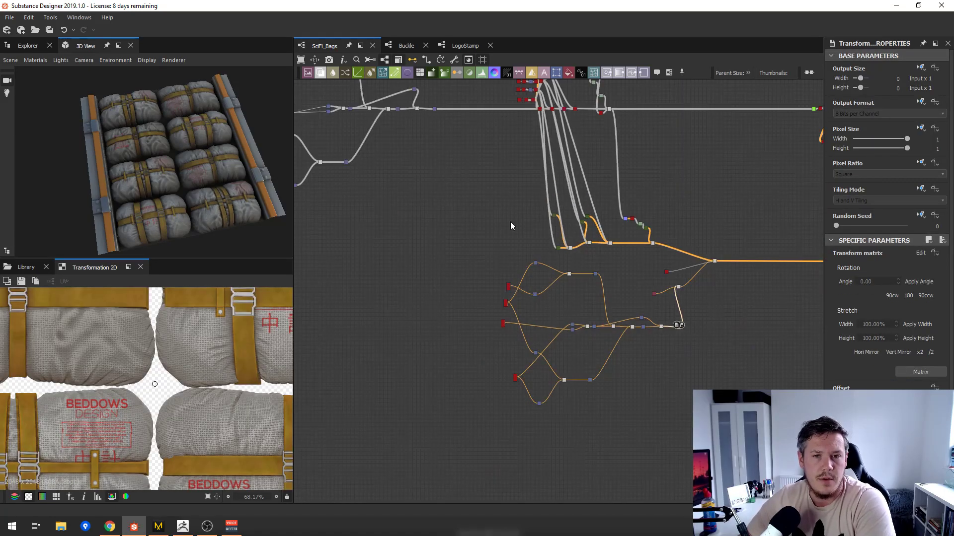
{"action": "middle_click_drag", "start_coordinate": [510, 222], "coordinate": [549, 276]}
{"action": "scroll", "coordinate": [547, 265], "scroll_direction": "up", "scroll_amount": 1}
{"action": "middle_click_drag", "start_coordinate": [464, 204], "coordinate": [624, 232]}
{"action": "scroll", "coordinate": [512, 194], "scroll_direction": "up", "scroll_amount": 6}
{"action": "scroll", "coordinate": [474, 205], "scroll_direction": "down", "scroll_amount": 1}
{"action": "middle_click_drag", "start_coordinate": [443, 212], "coordinate": [685, 272]}
{"action": "scroll", "coordinate": [592, 249], "scroll_direction": "down", "scroll_amount": 3}
{"action": "scroll", "coordinate": [685, 272], "scroll_direction": "up", "scroll_amount": 3}
{"action": "scroll", "coordinate": [685, 273], "scroll_direction": "up", "scroll_amount": 2}
{"action": "scroll", "coordinate": [636, 268], "scroll_direction": "up", "scroll_amount": 3}
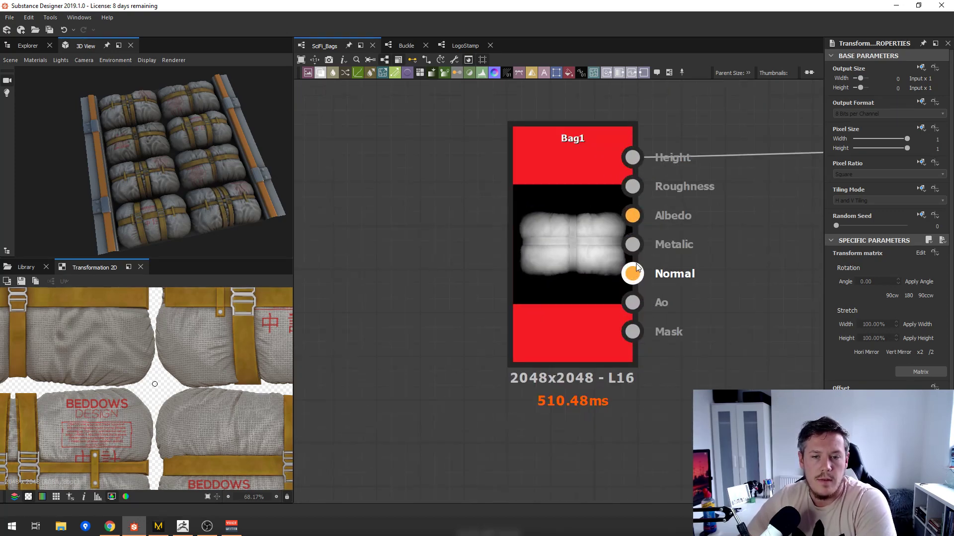
{"action": "middle_click_drag", "start_coordinate": [645, 170], "coordinate": [583, 203]}
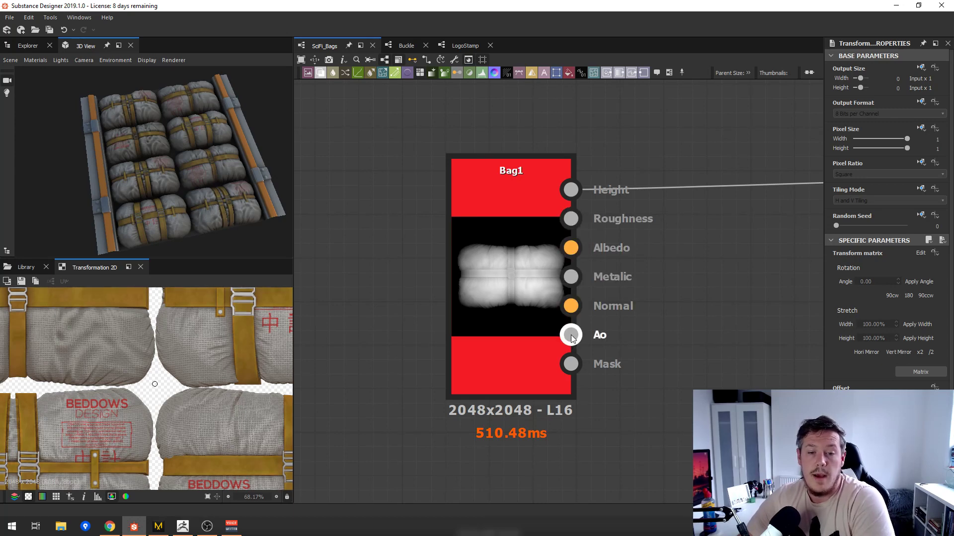
- Preview the Mask and Roughness outputs of the Bag1 node
{"action": "double_click", "coordinate": [574, 373]}
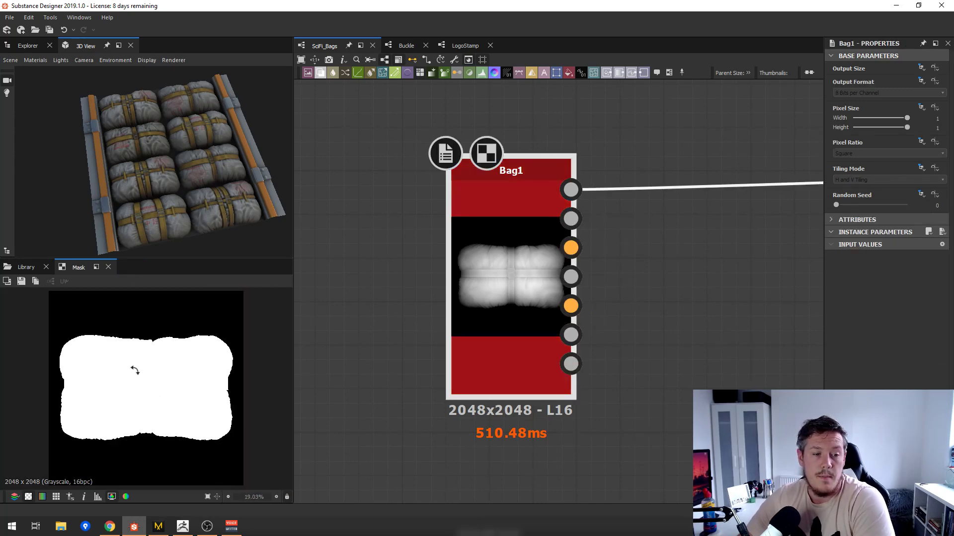
{"action": "double_click", "coordinate": [570, 218]}
{"action": "scroll", "coordinate": [566, 213], "scroll_direction": "down", "scroll_amount": 6}
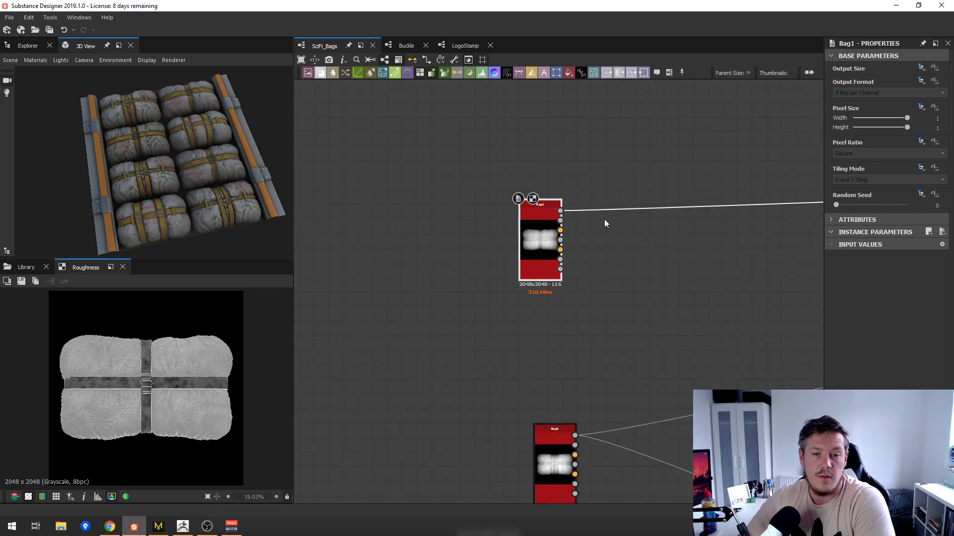
{"action": "middle_click_drag", "start_coordinate": [702, 209], "coordinate": [520, 242]}
{"action": "scroll", "coordinate": [521, 241], "scroll_direction": "up", "scroll_amount": 1}
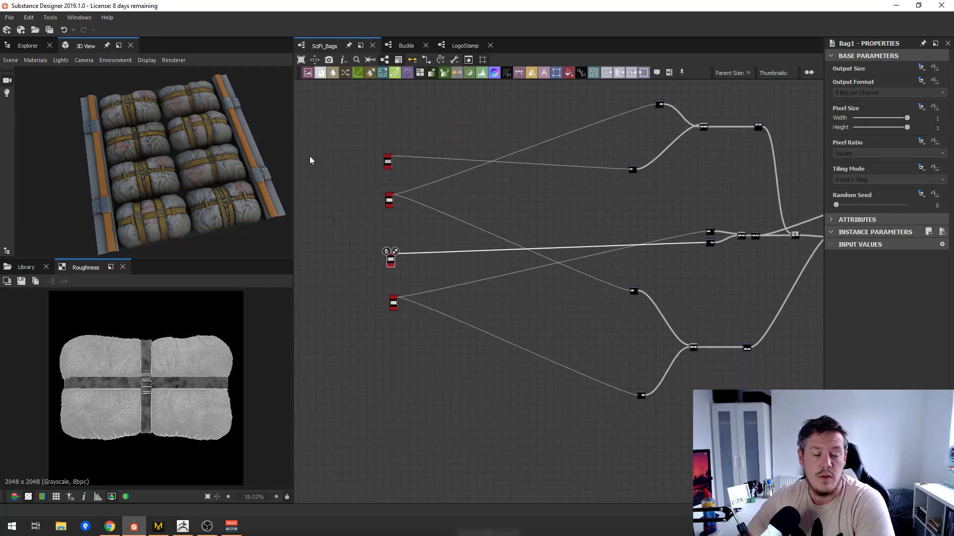
- View the material's side rails in 3D, and preview the wide square Shape that starts the lowest rail row
{"action": "scroll", "coordinate": [624, 196], "scroll_direction": "down", "scroll_amount": 5}
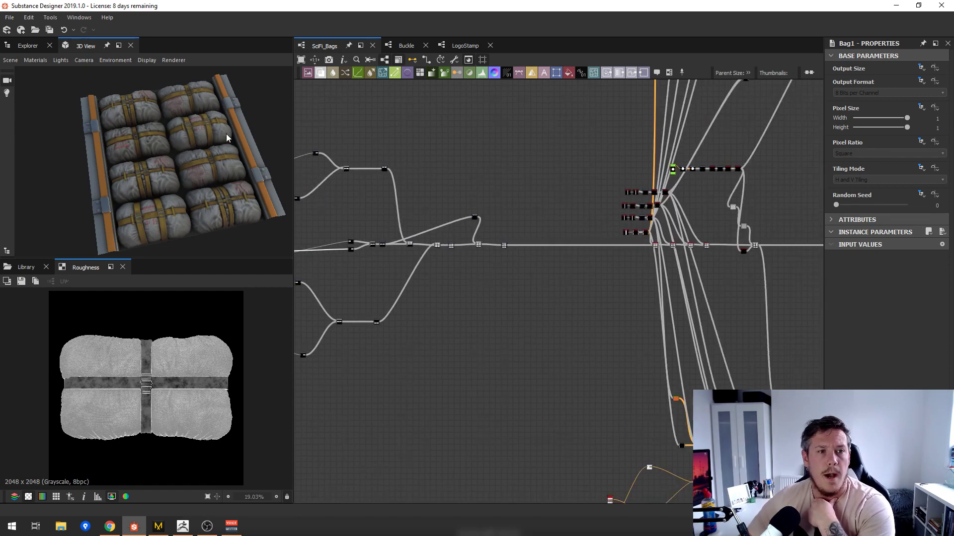
{"action": "left_click_drag", "start_coordinate": [226, 134], "coordinate": [198, 106]}
{"action": "scroll", "coordinate": [636, 215], "scroll_direction": "up", "scroll_amount": 5}
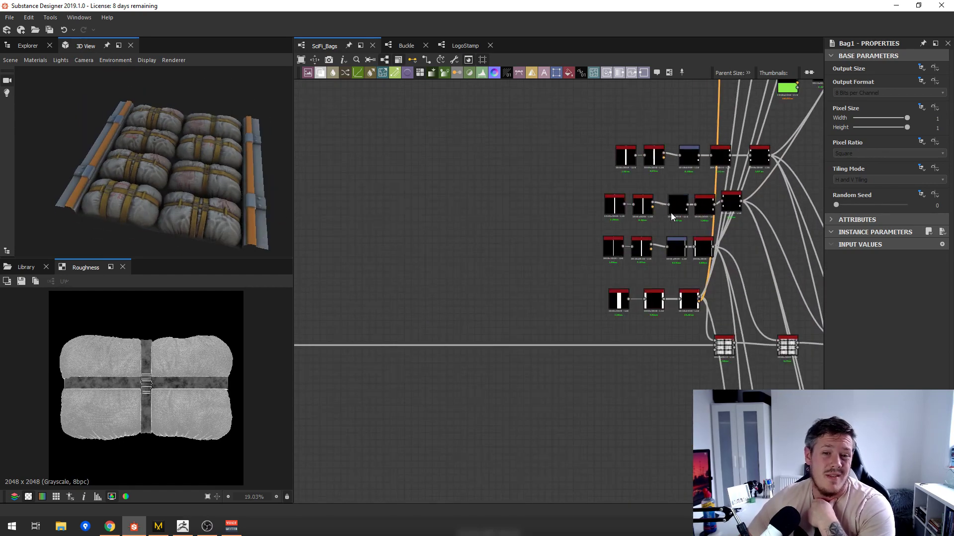
{"action": "scroll", "coordinate": [536, 257], "scroll_direction": "up", "scroll_amount": 3}
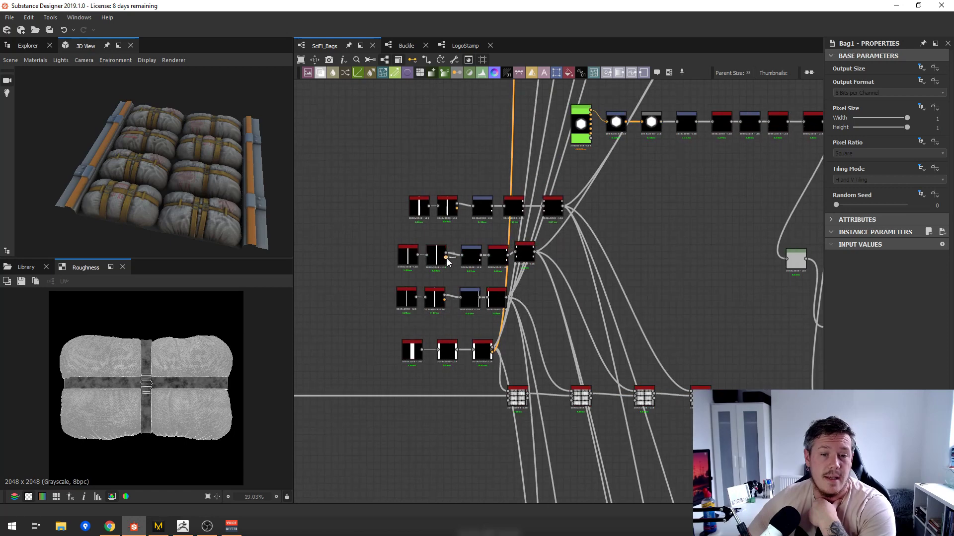
{"action": "left_click", "coordinate": [391, 448]}
{"action": "double_click", "coordinate": [391, 445]}
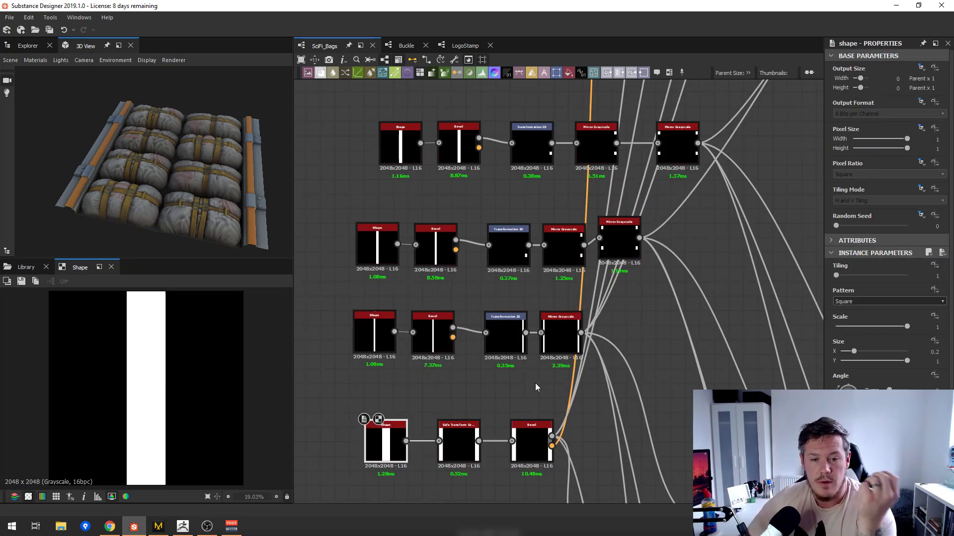
- Compare the four Shape and Bevel rows with the side rails from another angle in 3D
{"action": "scroll", "coordinate": [551, 427], "scroll_direction": "down", "scroll_amount": 1}
{"action": "middle_click_drag", "start_coordinate": [552, 427], "coordinate": [527, 431]}
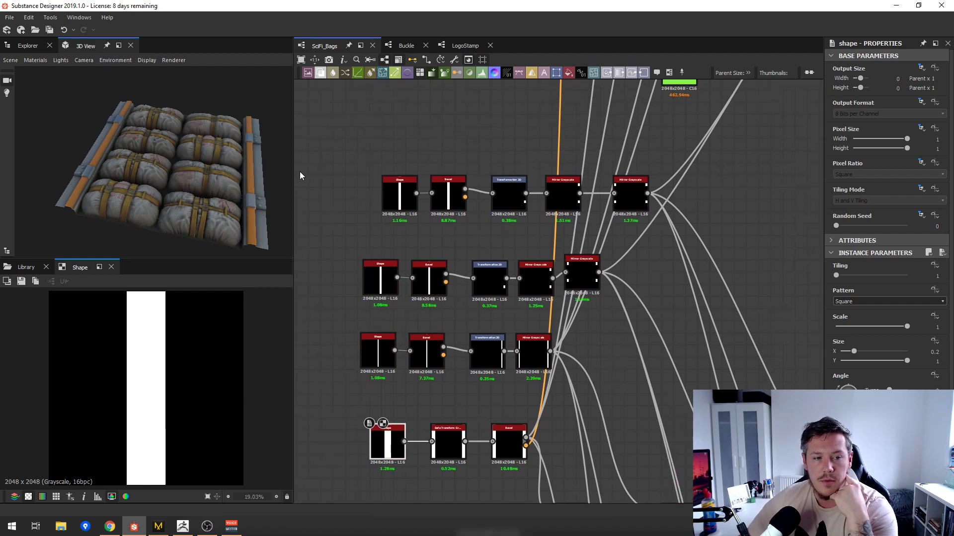
{"action": "left_click_drag", "start_coordinate": [285, 177], "coordinate": [263, 183]}
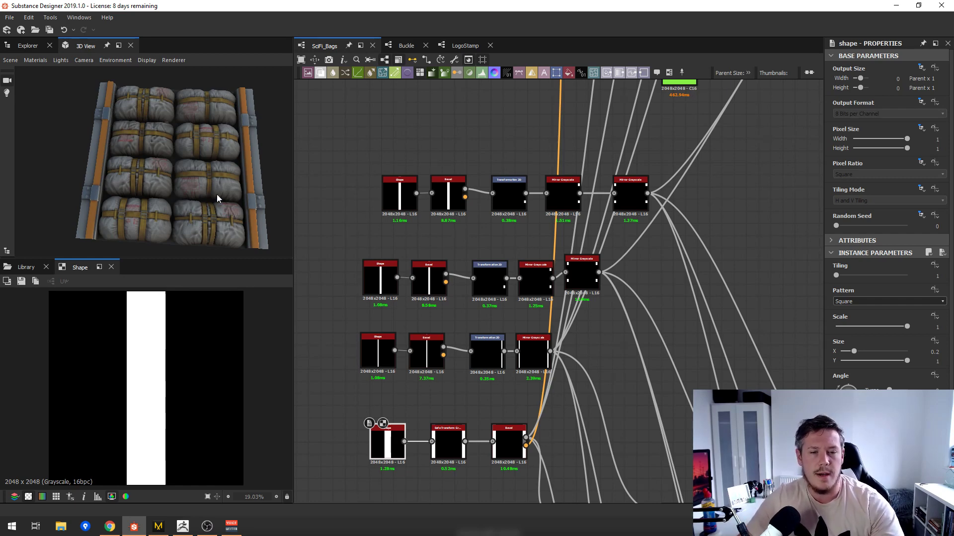
- Move the Bollt_6_Side node below its neighbouring nodes and examine its outputs and the Transformation 2D chain after it
{"action": "scroll", "coordinate": [498, 257], "scroll_direction": "down", "scroll_amount": 3}
{"action": "scroll", "coordinate": [499, 139], "scroll_direction": "up", "scroll_amount": 6}
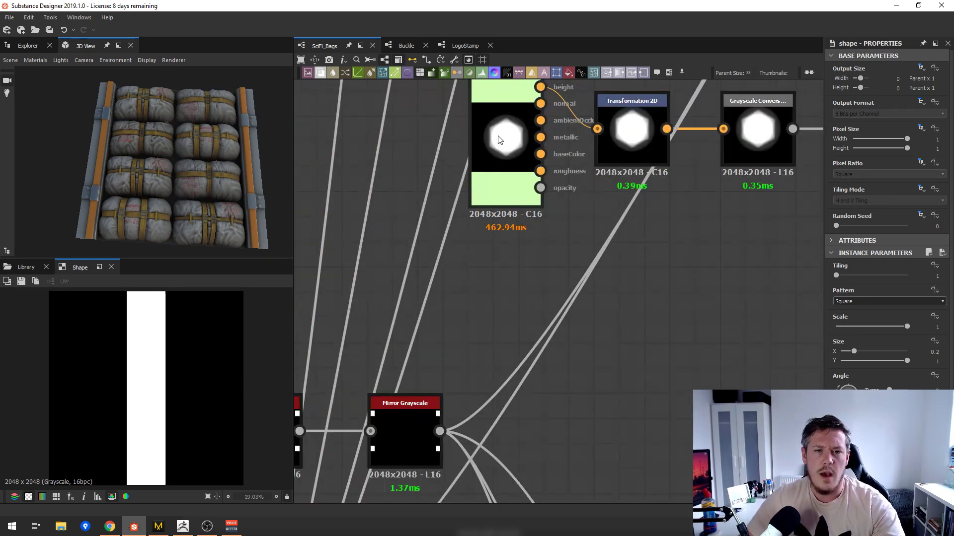
{"action": "left_click_drag", "start_coordinate": [499, 139], "coordinate": [501, 190]}
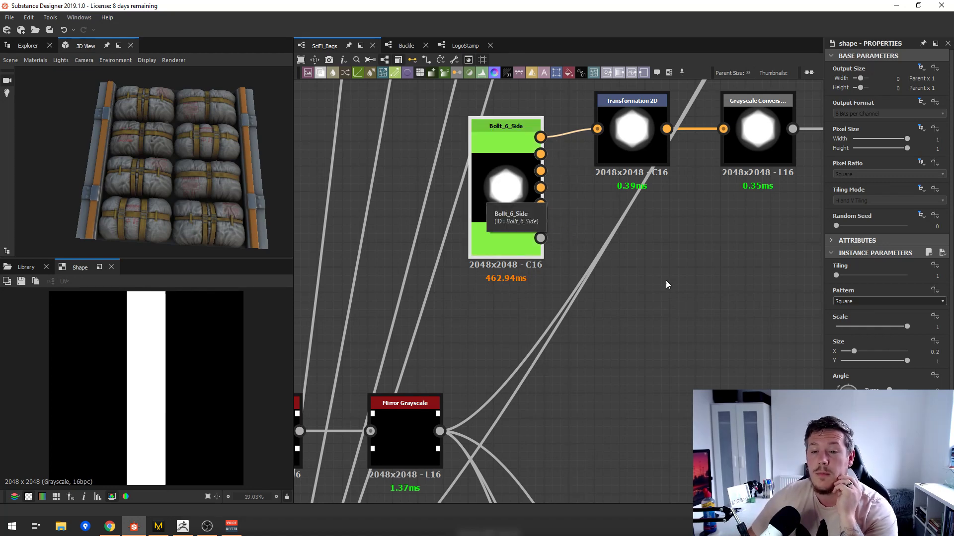
{"action": "scroll", "coordinate": [890, 326], "scroll_direction": "down", "scroll_amount": 1}
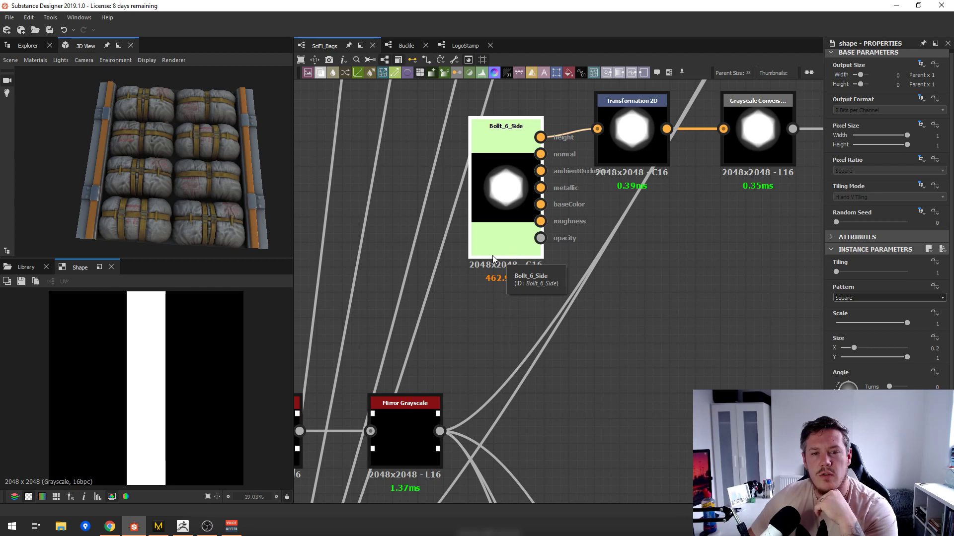
{"action": "middle_click_drag", "start_coordinate": [596, 212], "coordinate": [473, 251]}
{"action": "scroll", "coordinate": [473, 251], "scroll_direction": "down", "scroll_amount": 1}
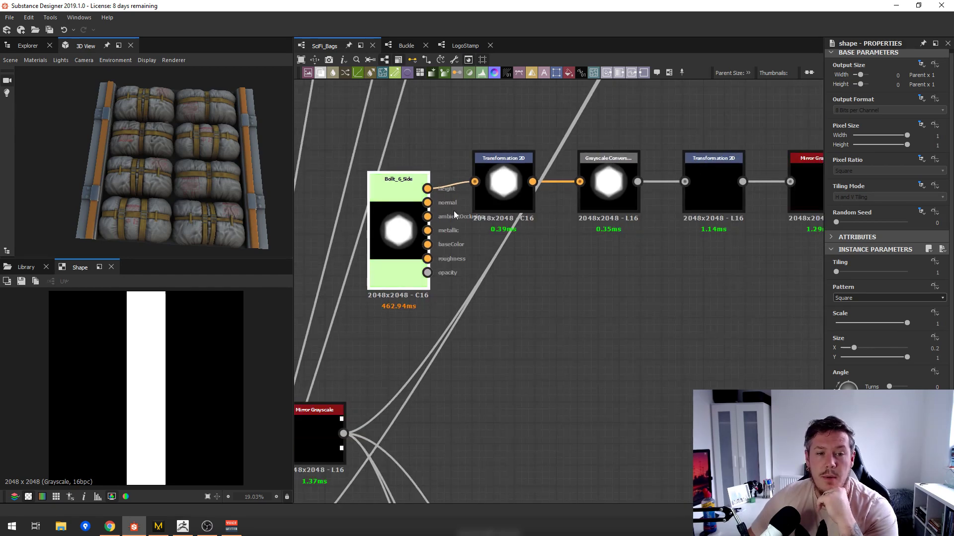
- Follow the Bollt_6_Side branch through its Transformation 2D and Mirror Grayscale nodes to see how the bolts are positioned
{"action": "middle_click_drag", "start_coordinate": [733, 315], "coordinate": [595, 296]}
{"action": "scroll", "coordinate": [596, 296], "scroll_direction": "down", "scroll_amount": 5}
{"action": "middle_click_drag", "start_coordinate": [573, 256], "coordinate": [527, 210]}
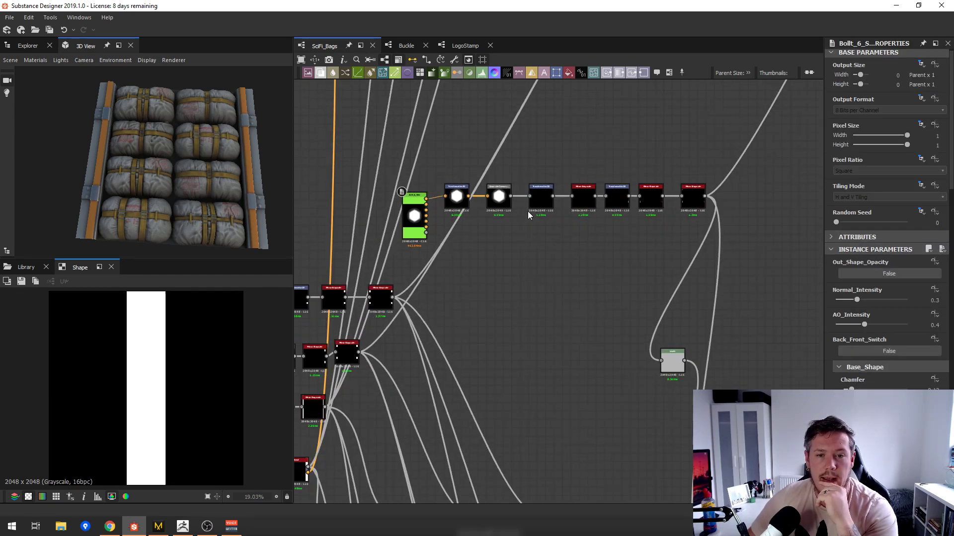
{"action": "scroll", "coordinate": [530, 203], "scroll_direction": "up", "scroll_amount": 6}
{"action": "middle_click_drag", "start_coordinate": [726, 195], "coordinate": [588, 194]}
{"action": "scroll", "coordinate": [589, 194], "scroll_direction": "up", "scroll_amount": 1}
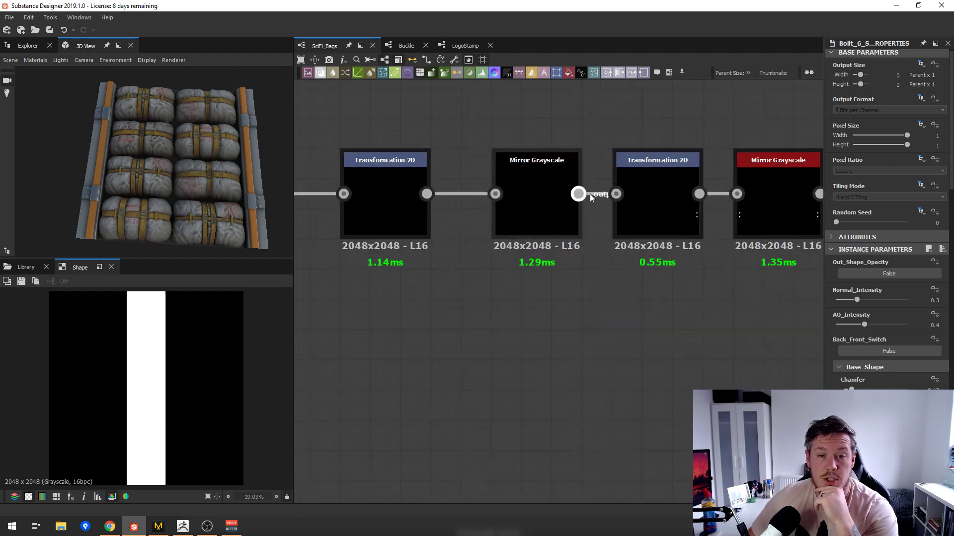
{"action": "scroll", "coordinate": [589, 195], "scroll_direction": "down", "scroll_amount": 4}
{"action": "middle_click_drag", "start_coordinate": [575, 269], "coordinate": [412, 145]}
{"action": "scroll", "coordinate": [633, 298], "scroll_direction": "down", "scroll_amount": 7}
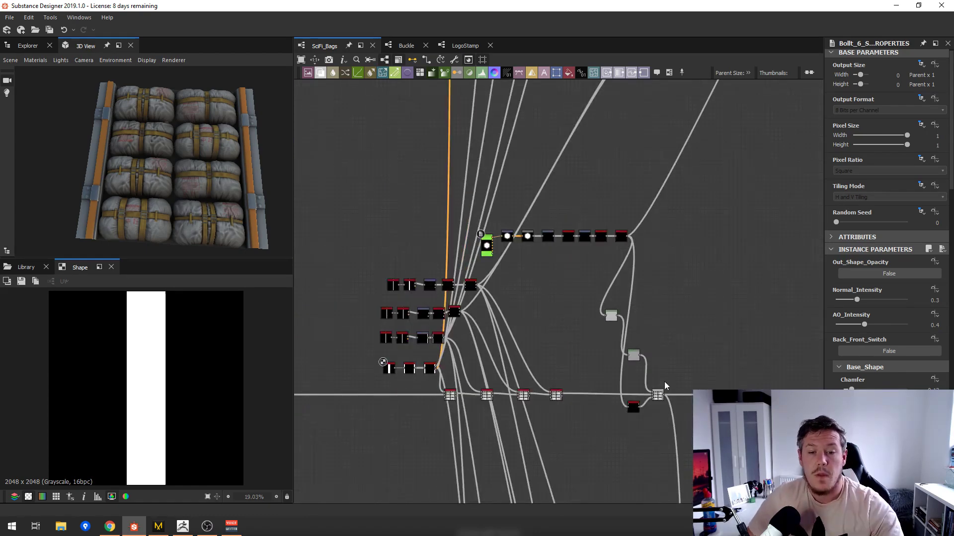
- Preview the last of the four height blend nodes that merge the side rails with the bags
{"action": "scroll", "coordinate": [625, 371], "scroll_direction": "down", "scroll_amount": 1}
{"action": "scroll", "coordinate": [624, 371], "scroll_direction": "down", "scroll_amount": 1}
{"action": "middle_click_drag", "start_coordinate": [553, 369], "coordinate": [533, 294]}
{"action": "scroll", "coordinate": [537, 314], "scroll_direction": "up", "scroll_amount": 5}
{"action": "double_click", "coordinate": [591, 304]}
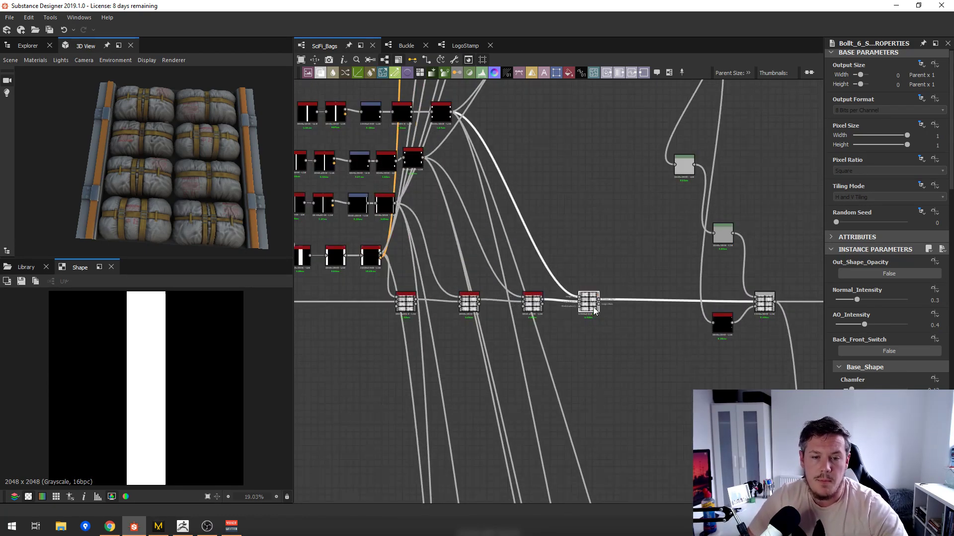
{"action": "scroll", "coordinate": [653, 320], "scroll_direction": "down", "scroll_amount": 5}
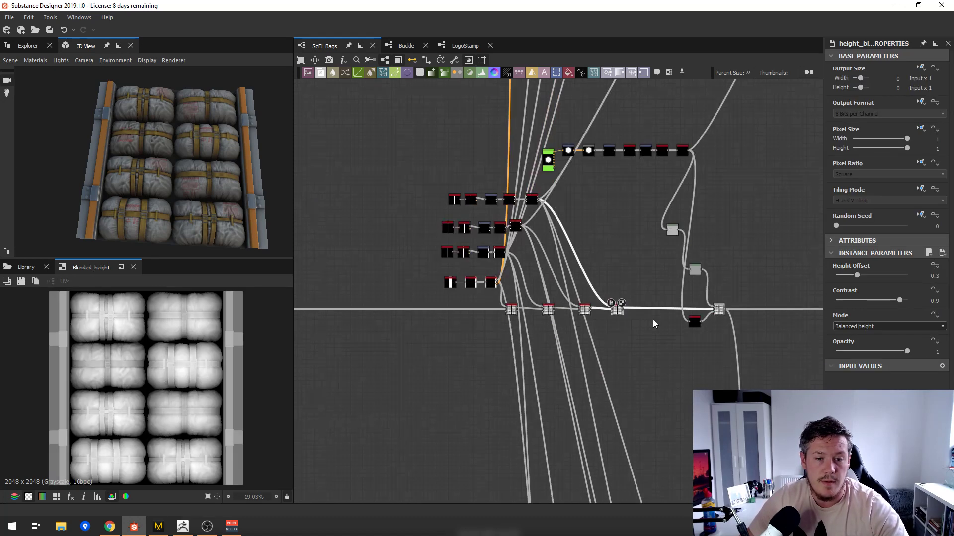
- Preview the orange and grey Gradient Map nodes that colour the side rails, and the first Blend combining them
{"action": "middle_click_drag", "start_coordinate": [606, 372], "coordinate": [559, 236]}
{"action": "scroll", "coordinate": [546, 408], "scroll_direction": "up", "scroll_amount": 4}
{"action": "middle_click_drag", "start_coordinate": [546, 408], "coordinate": [501, 282]}
{"action": "scroll", "coordinate": [502, 282], "scroll_direction": "up", "scroll_amount": 1}
{"action": "double_click", "coordinate": [467, 277]}
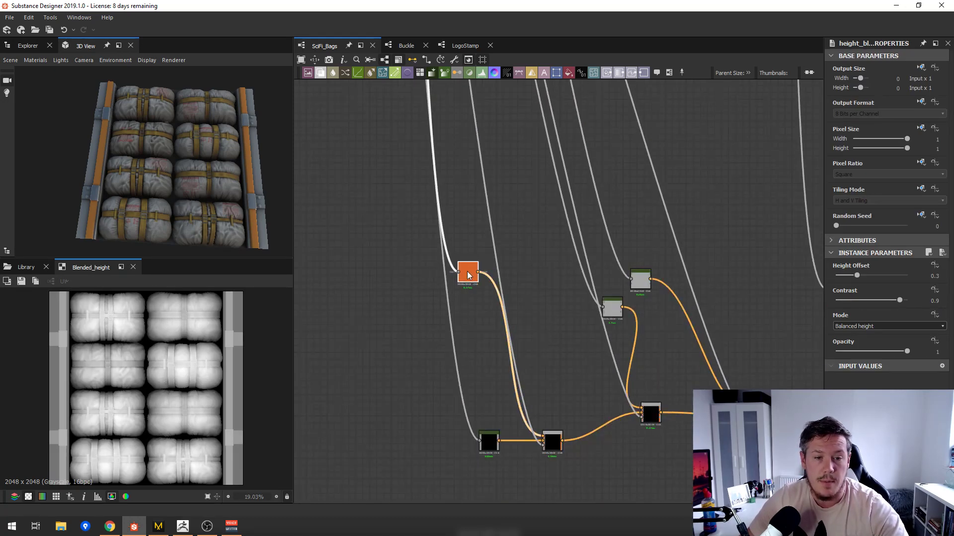
{"action": "double_click", "coordinate": [614, 309]}
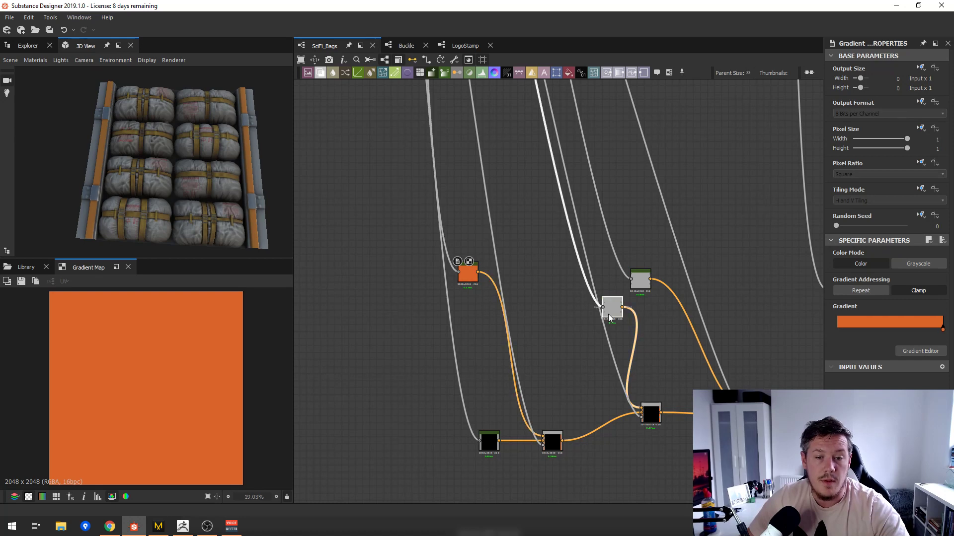
{"action": "double_click", "coordinate": [645, 283]}
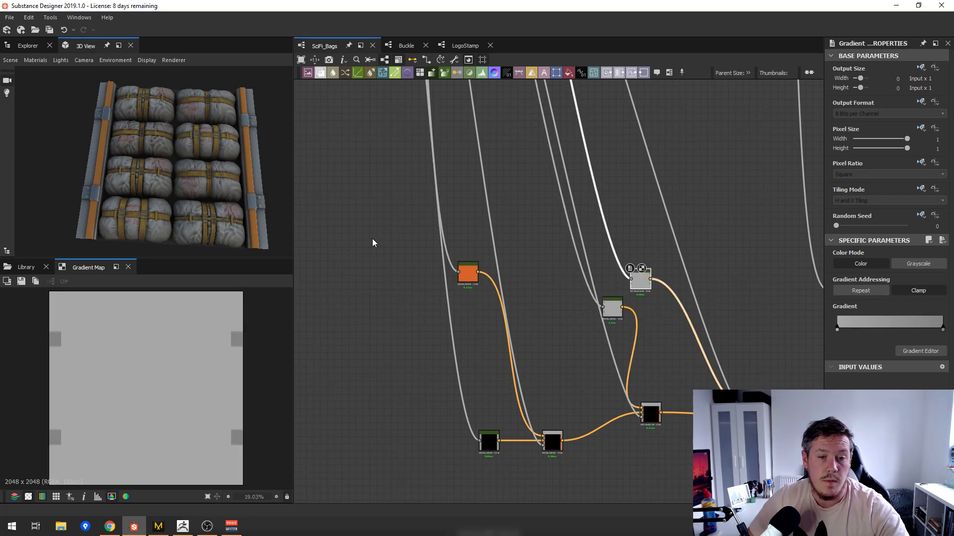
{"action": "double_click", "coordinate": [551, 439]}
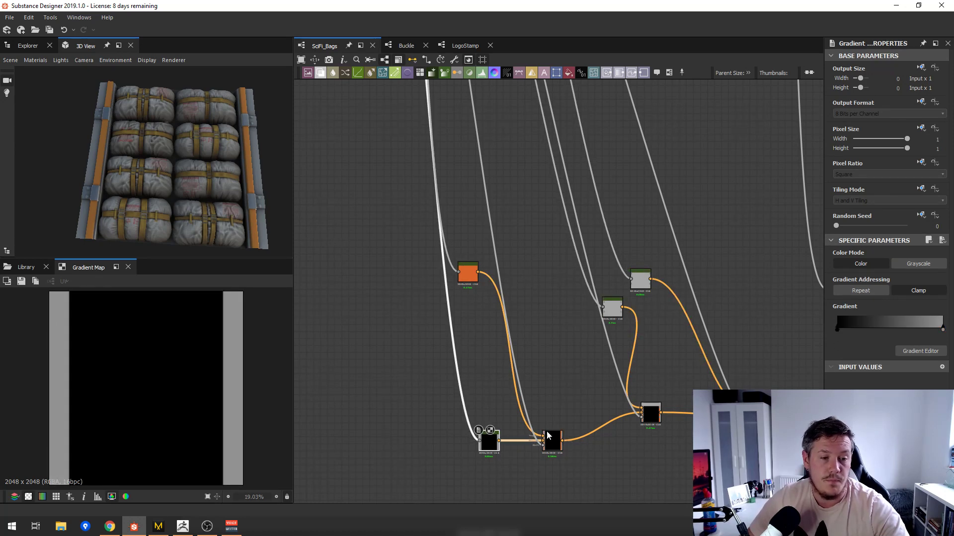
{"action": "middle_click_drag", "start_coordinate": [689, 399], "coordinate": [617, 381]}
{"action": "scroll", "coordinate": [617, 381], "scroll_direction": "up", "scroll_amount": 1}
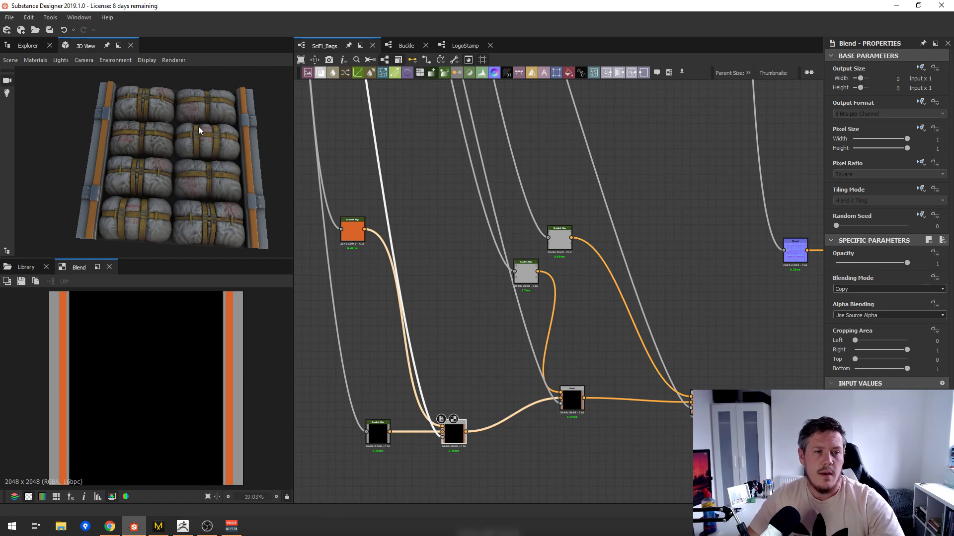
- Switch to Chrome to check the sci-fi interior concept reference on ArtStation, and return to Substance Designer
{"action": "mouse_move", "coordinate": [109, 529]}
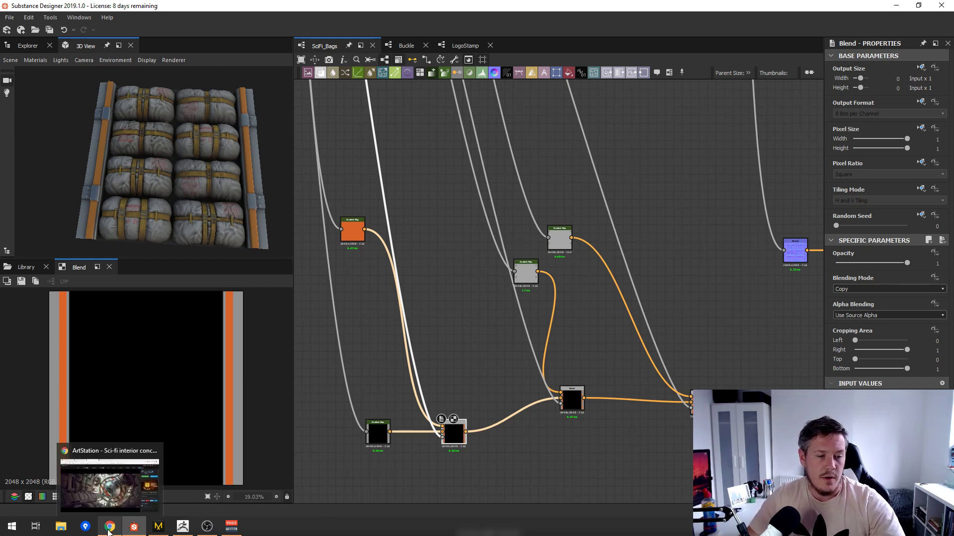
{"action": "left_click", "coordinate": [118, 490]}
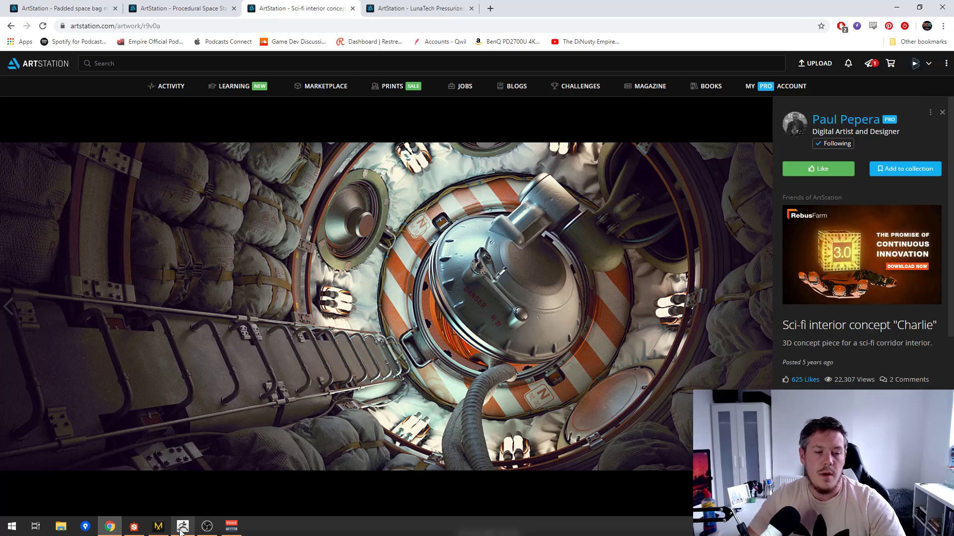
{"action": "left_click", "coordinate": [134, 526]}
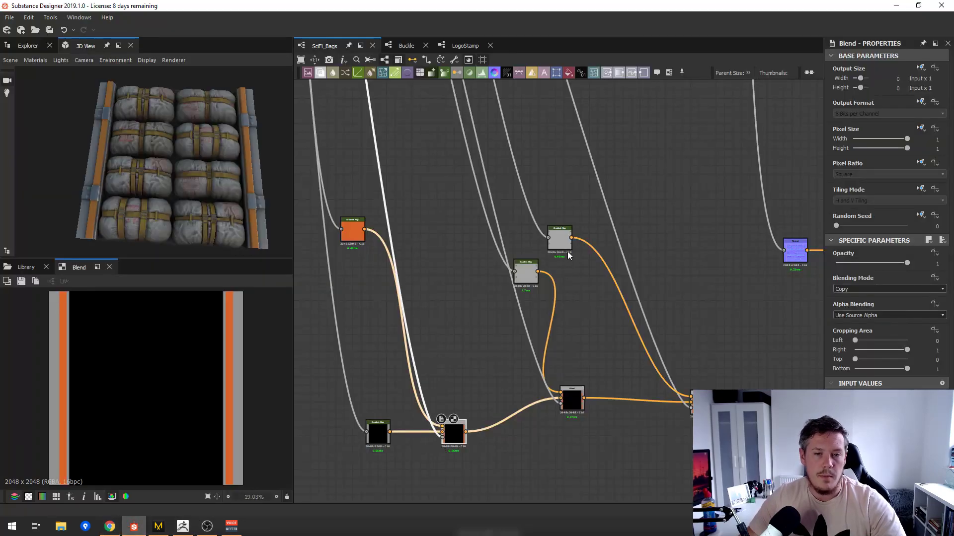
- Preview the Gradient Map at the end of the Normal and Curvature Smooth branch that feeds the rails' base colour
{"action": "scroll", "coordinate": [571, 238], "scroll_direction": "down", "scroll_amount": 5}
{"action": "middle_click_drag", "start_coordinate": [579, 221], "coordinate": [643, 251]}
{"action": "scroll", "coordinate": [695, 241], "scroll_direction": "up", "scroll_amount": 3}
{"action": "scroll", "coordinate": [748, 231], "scroll_direction": "up", "scroll_amount": 2}
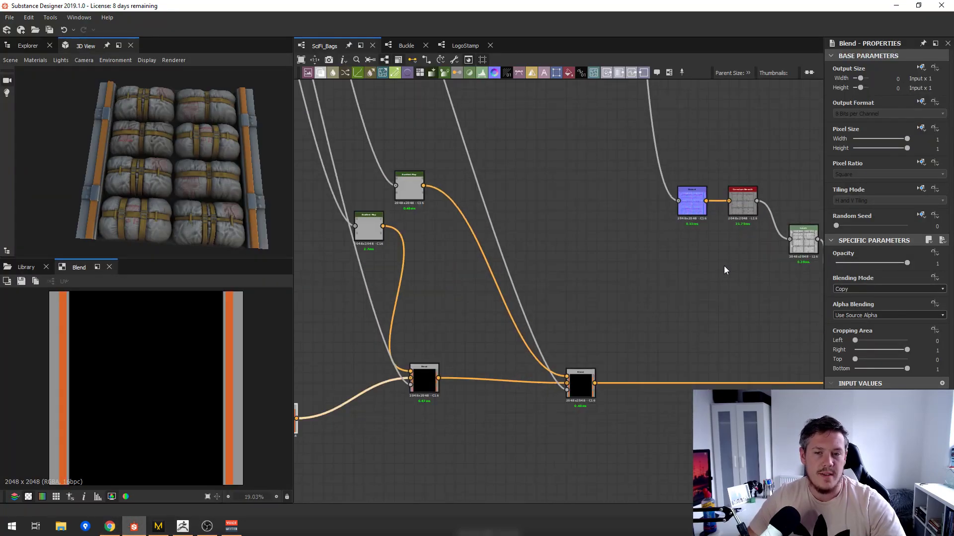
{"action": "middle_click_drag", "start_coordinate": [652, 335], "coordinate": [516, 327]}
{"action": "left_click", "coordinate": [709, 263]}
{"action": "double_click", "coordinate": [709, 263]}
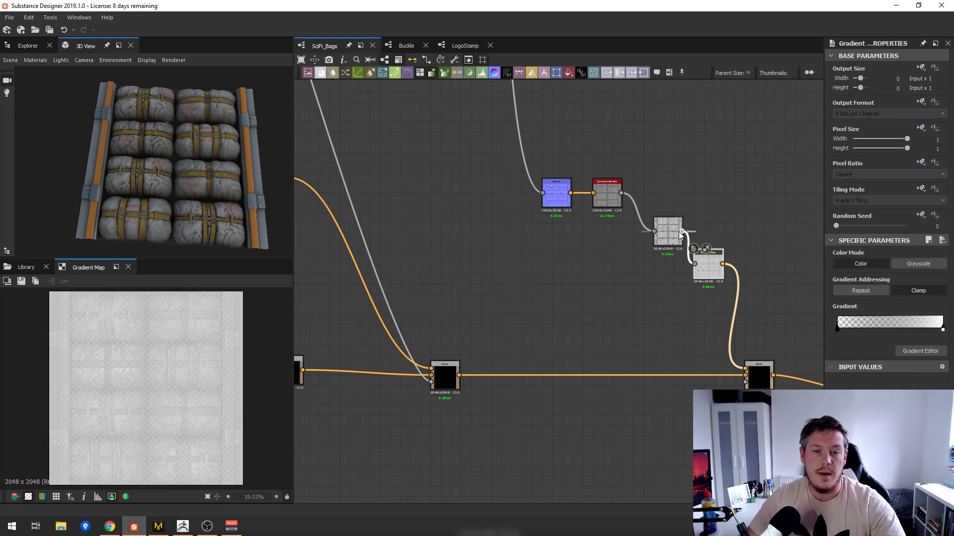
- Preview the Curvature Smooth, Levels and Gradient Map nodes in sequence to see how the edge highlights are made
{"action": "scroll", "coordinate": [612, 208], "scroll_direction": "up", "scroll_amount": 5}
{"action": "double_click", "coordinate": [597, 172]}
{"action": "middle_click_drag", "start_coordinate": [666, 213], "coordinate": [500, 166]}
{"action": "scroll", "coordinate": [611, 203], "scroll_direction": "down", "scroll_amount": 1}
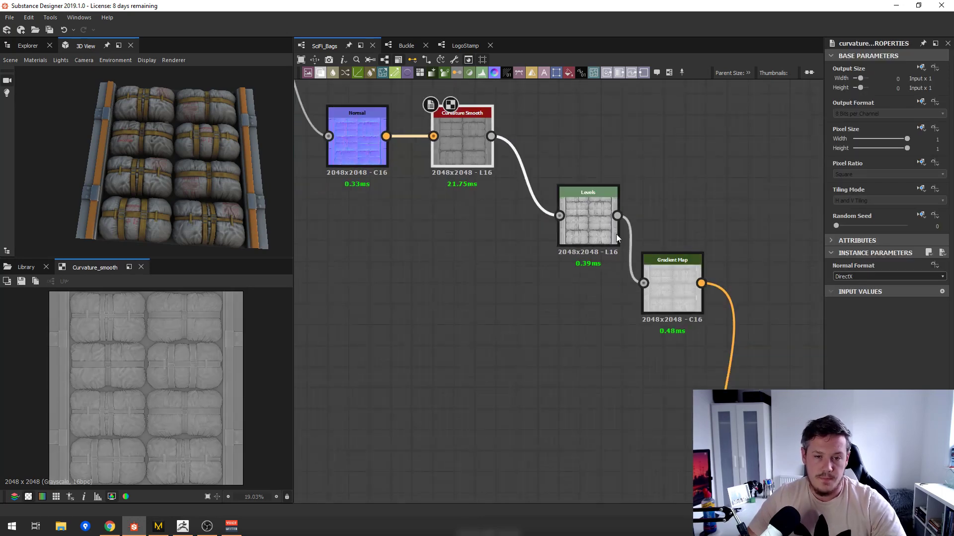
{"action": "double_click", "coordinate": [600, 237]}
{"action": "double_click", "coordinate": [683, 286]}
{"action": "scroll", "coordinate": [702, 294], "scroll_direction": "down", "scroll_amount": 1}
{"action": "middle_click_drag", "start_coordinate": [716, 338], "coordinate": [609, 262]}
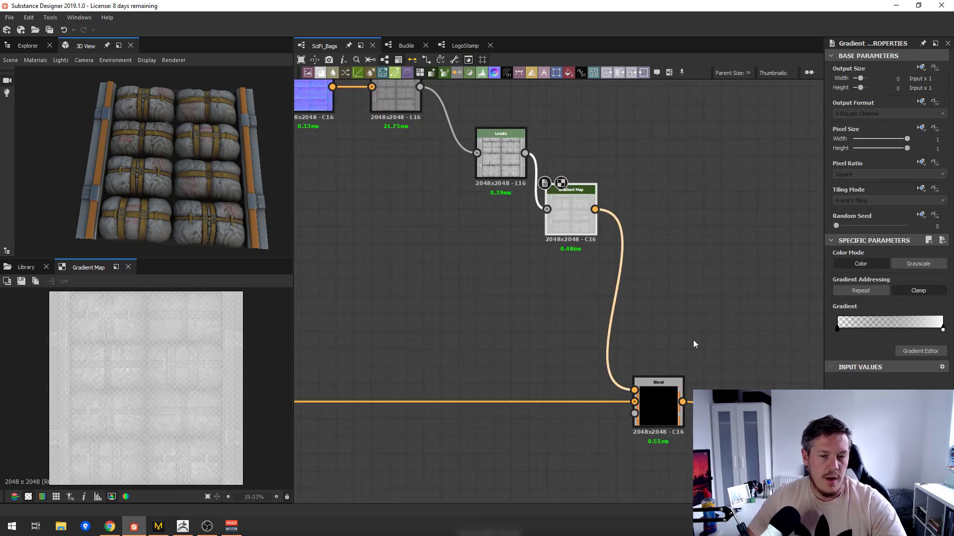
- Preview the Overlay Blend of the rail colours and examine the bolt and bracket edges up close in 2D
{"action": "double_click", "coordinate": [666, 400]}
{"action": "scroll", "coordinate": [228, 354], "scroll_direction": "up", "scroll_amount": 5}
{"action": "scroll", "coordinate": [232, 343], "scroll_direction": "up", "scroll_amount": 3}
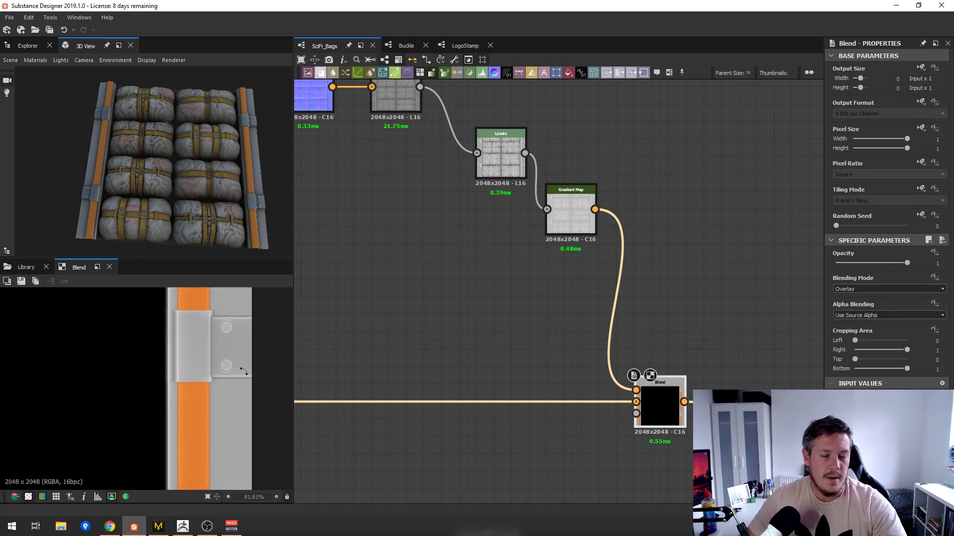
{"action": "scroll", "coordinate": [194, 368], "scroll_direction": "down", "scroll_amount": 6}
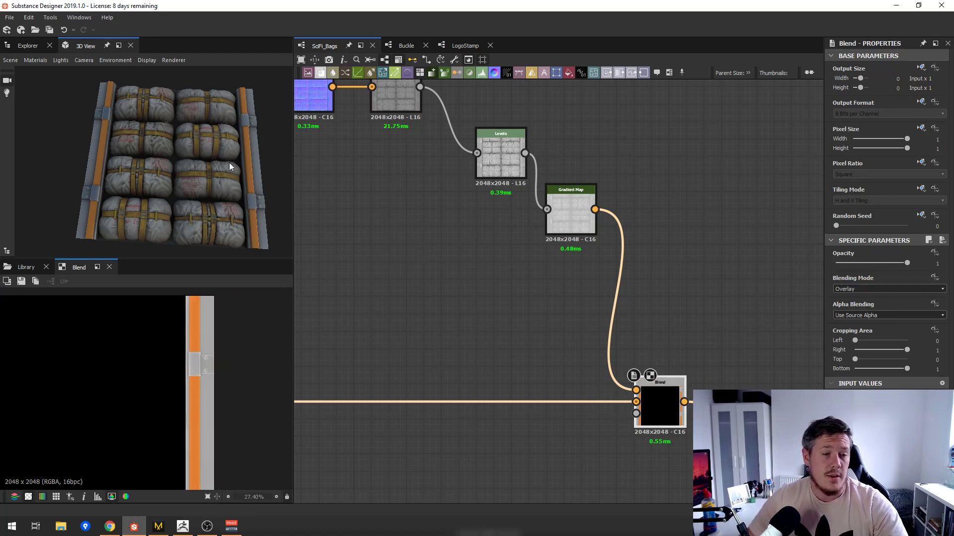
- Trace the rail and bag colour chains to the Copy Blend that merges them, and preview the complete base colour
{"action": "scroll", "coordinate": [659, 389], "scroll_direction": "down", "scroll_amount": 5}
{"action": "middle_click_drag", "start_coordinate": [665, 370], "coordinate": [502, 295]}
{"action": "scroll", "coordinate": [504, 283], "scroll_direction": "down", "scroll_amount": 3}
{"action": "middle_click_drag", "start_coordinate": [536, 384], "coordinate": [556, 345]}
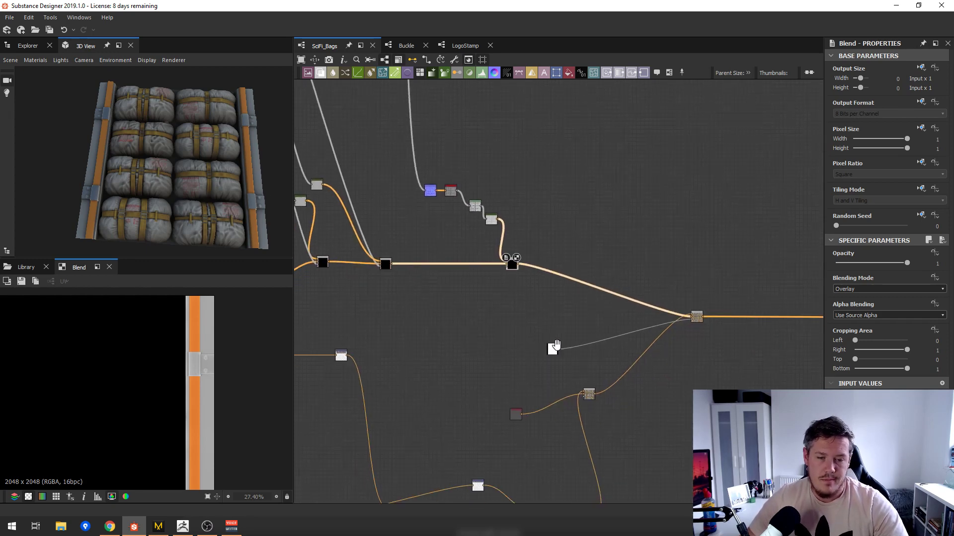
{"action": "scroll", "coordinate": [557, 370], "scroll_direction": "up", "scroll_amount": 1}
{"action": "middle_click_drag", "start_coordinate": [611, 387], "coordinate": [615, 323]}
{"action": "scroll", "coordinate": [459, 381], "scroll_direction": "down", "scroll_amount": 1}
{"action": "middle_click_drag", "start_coordinate": [484, 371], "coordinate": [569, 294]}
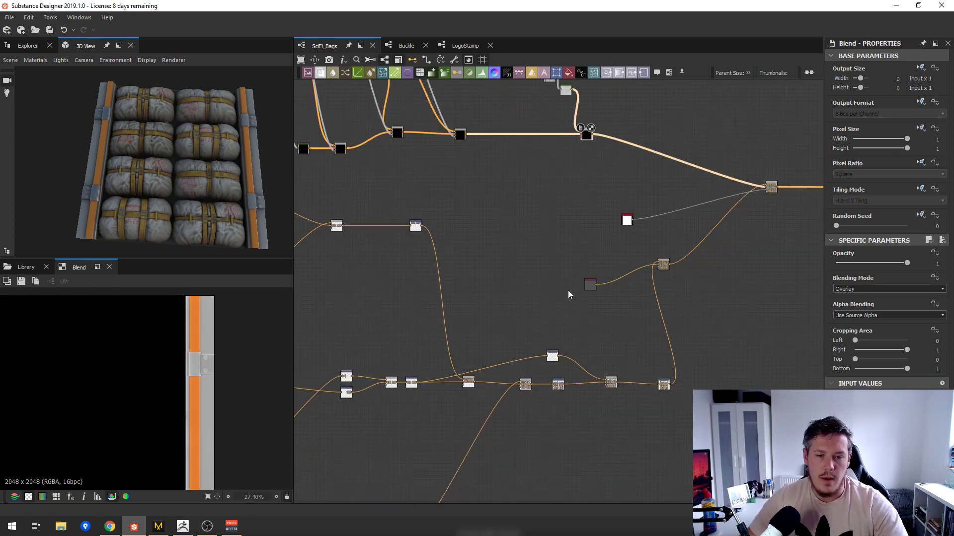
{"action": "middle_click_drag", "start_coordinate": [745, 152], "coordinate": [555, 189]}
{"action": "double_click", "coordinate": [580, 225]}
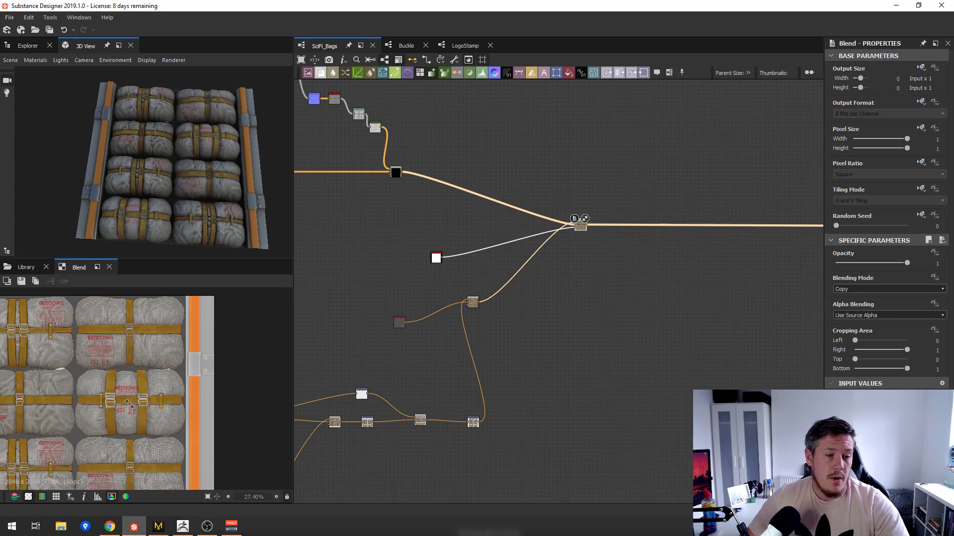
{"action": "scroll", "coordinate": [97, 404], "scroll_direction": "down", "scroll_amount": 4}
- Find the DeteLowPassing node ahead of the Invert Grayscale node on the height chain and preview its output
{"action": "scroll", "coordinate": [629, 245], "scroll_direction": "down", "scroll_amount": 4}
{"action": "middle_click_drag", "start_coordinate": [630, 246], "coordinate": [556, 278]}
{"action": "scroll", "coordinate": [652, 274], "scroll_direction": "down", "scroll_amount": 5}
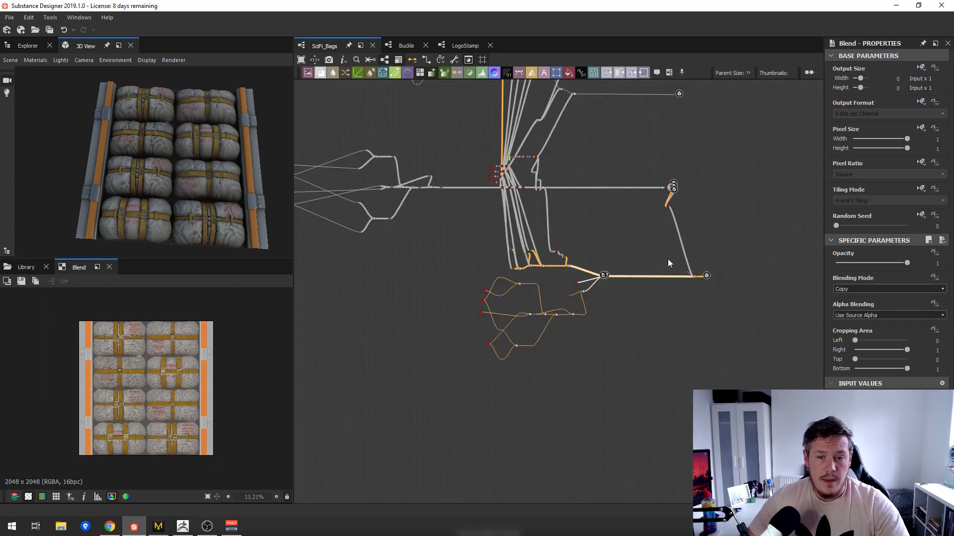
{"action": "middle_click_drag", "start_coordinate": [678, 235], "coordinate": [592, 240]}
{"action": "scroll", "coordinate": [588, 215], "scroll_direction": "up", "scroll_amount": 7}
{"action": "scroll", "coordinate": [559, 148], "scroll_direction": "up", "scroll_amount": 10}
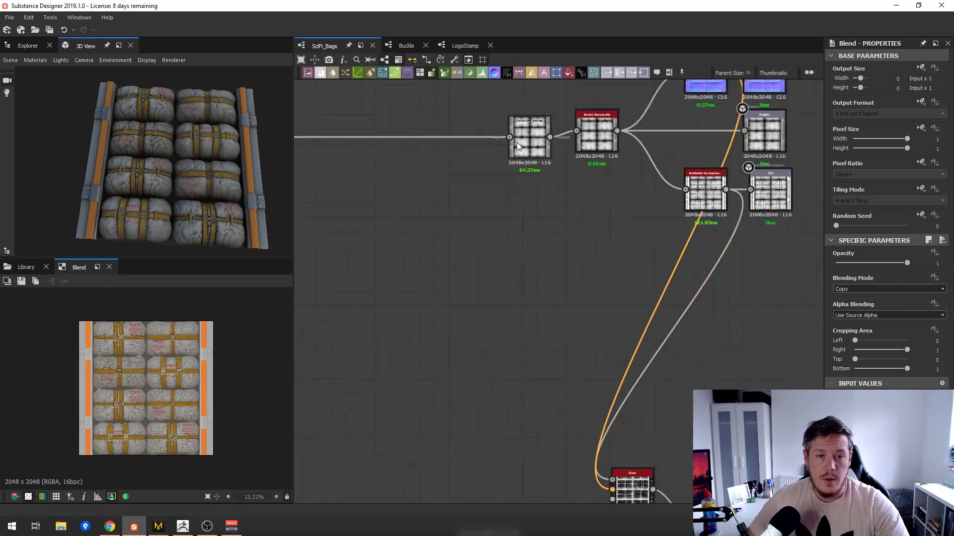
{"action": "double_click", "coordinate": [540, 135]}
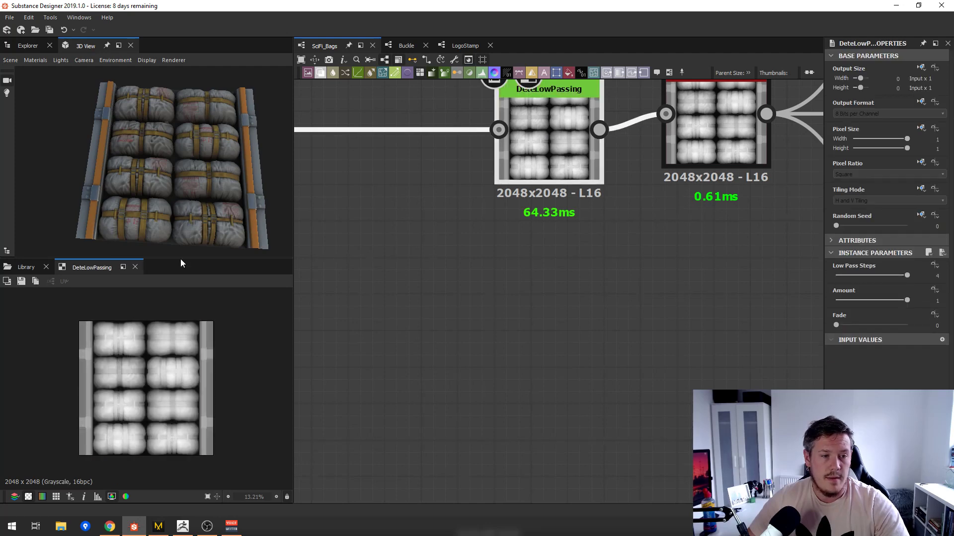
- Set DeteLowPassing's Low Pass Steps to 1 and Amount to 0.1, and inspect the bag surfaces up close in 3D
{"action": "left_click_drag", "start_coordinate": [162, 175], "coordinate": [171, 141]}
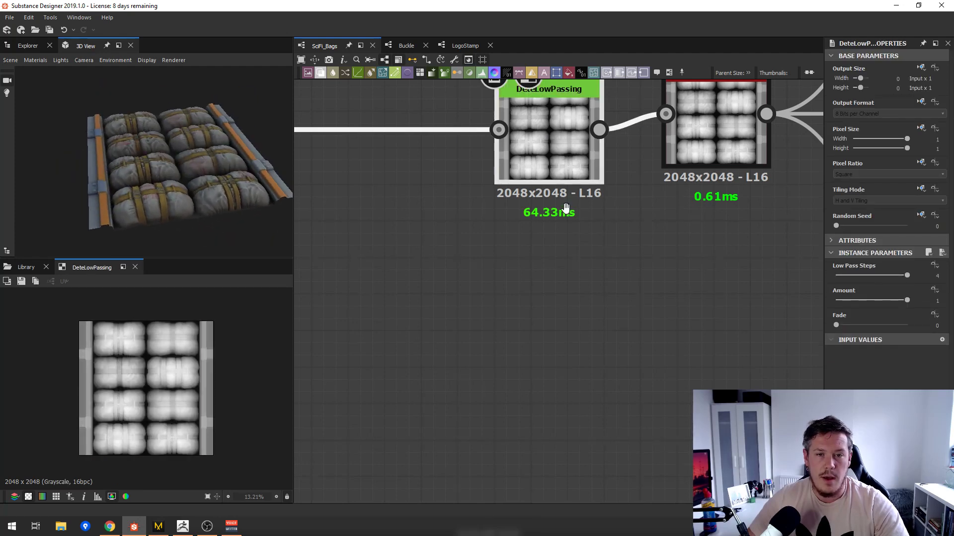
{"action": "middle_click_drag", "start_coordinate": [565, 209], "coordinate": [606, 247]}
{"action": "left_click_drag", "start_coordinate": [875, 277], "coordinate": [763, 279]}
{"action": "left_click_drag", "start_coordinate": [877, 300], "coordinate": [751, 296]}
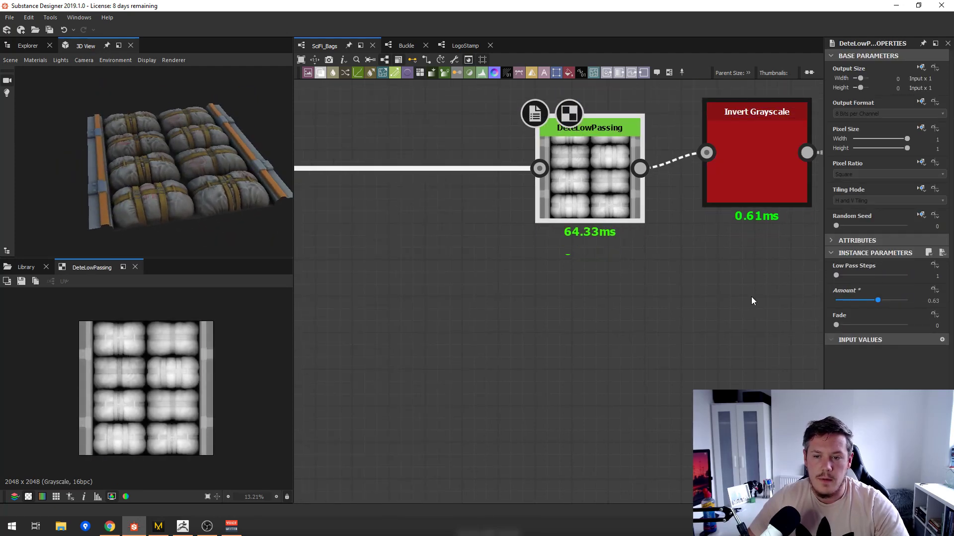
{"action": "right_click_drag", "start_coordinate": [182, 221], "coordinate": [224, 234]}
{"action": "middle_click_drag", "start_coordinate": [223, 233], "coordinate": [184, 227]}
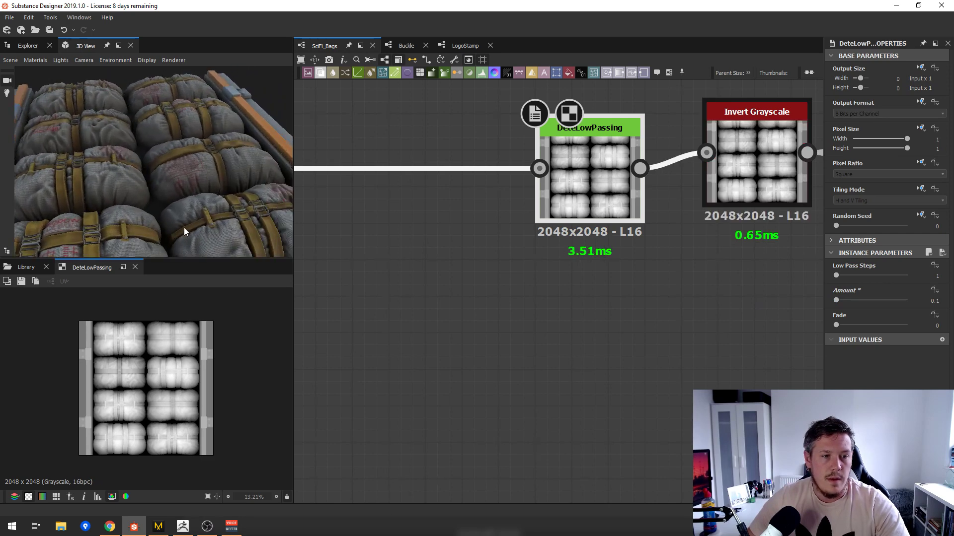
{"action": "right_click_drag", "start_coordinate": [184, 227], "coordinate": [159, 185]}
{"action": "middle_click_drag", "start_coordinate": [159, 184], "coordinate": [126, 201]}
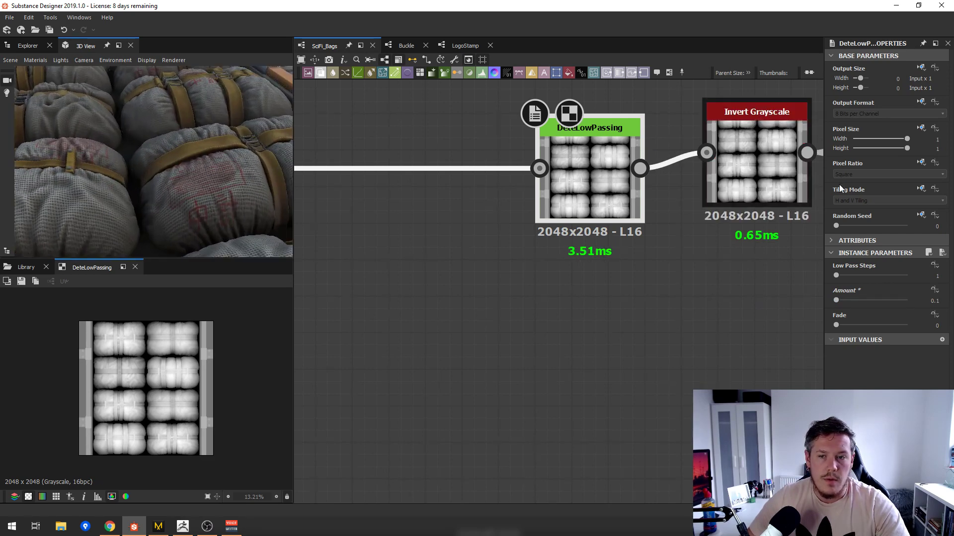
- Return DeteLowPassing's Low Pass Steps to 4 and Amount to 1, and view the whole material in 3D
{"action": "left_click_drag", "start_coordinate": [836, 275], "coordinate": [909, 281]}
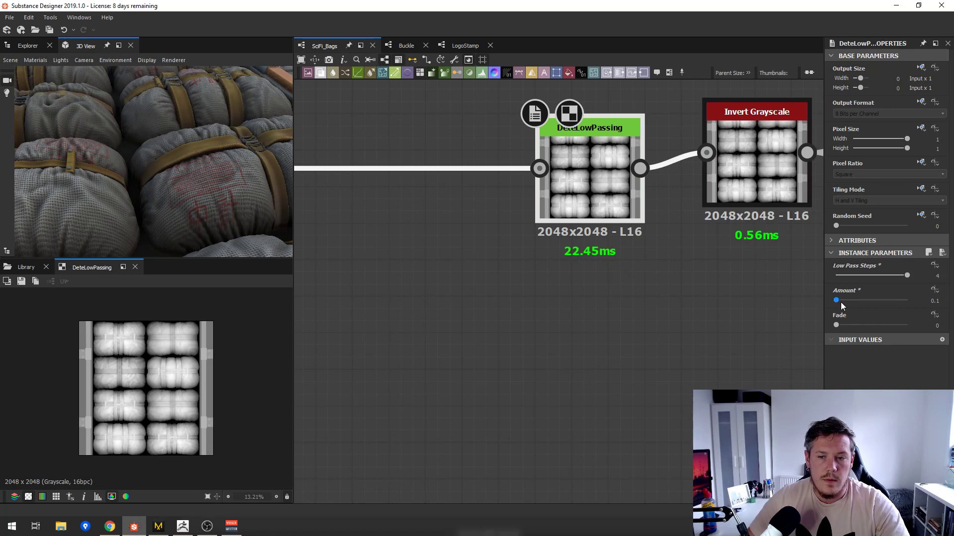
{"action": "left_click_drag", "start_coordinate": [839, 301], "coordinate": [908, 300]}
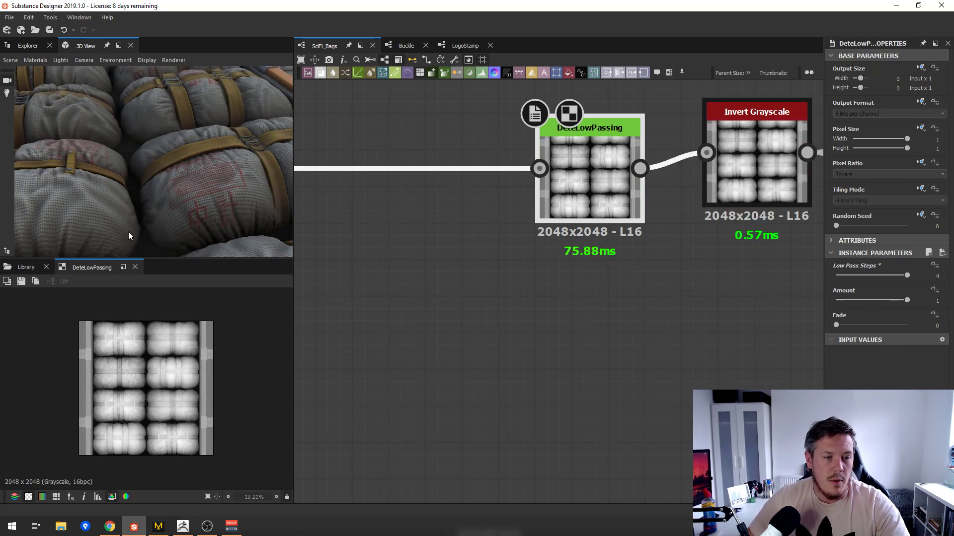
{"action": "left_click_drag", "start_coordinate": [128, 232], "coordinate": [214, 184]}
{"action": "scroll", "coordinate": [183, 252], "scroll_direction": "down", "scroll_amount": 5}
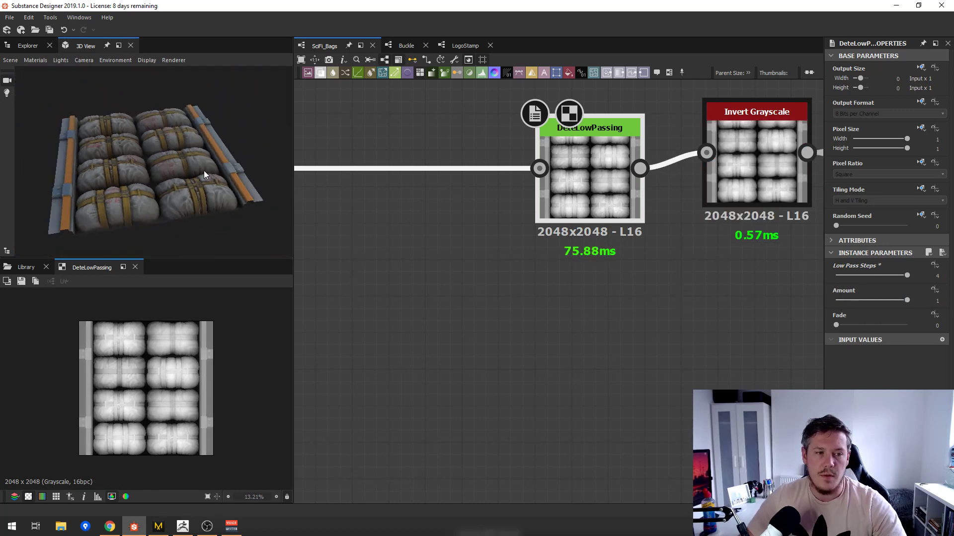
- Survey the overall SciFi_Bags graph, from the output nodes back to the channel chains
{"action": "scroll", "coordinate": [213, 164], "scroll_direction": "down", "scroll_amount": 4}
{"action": "scroll", "coordinate": [589, 231], "scroll_direction": "down", "scroll_amount": 12}
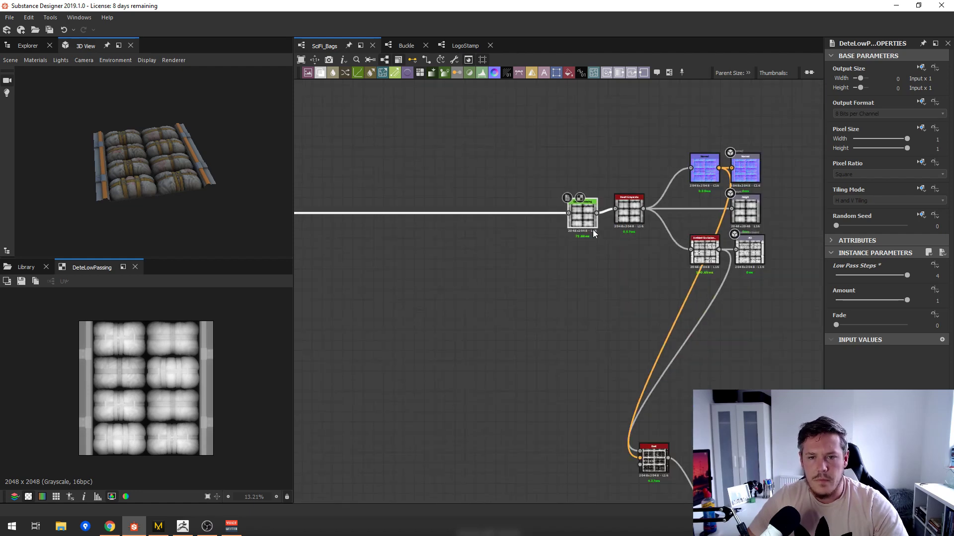
{"action": "middle_click_drag", "start_coordinate": [517, 233], "coordinate": [513, 350]}
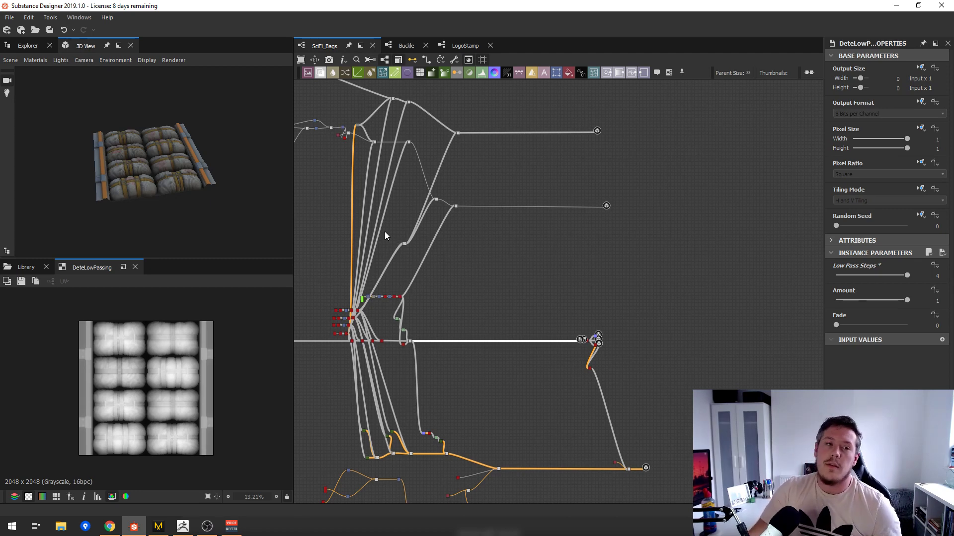
{"action": "middle_click_drag", "start_coordinate": [406, 222], "coordinate": [578, 215]}
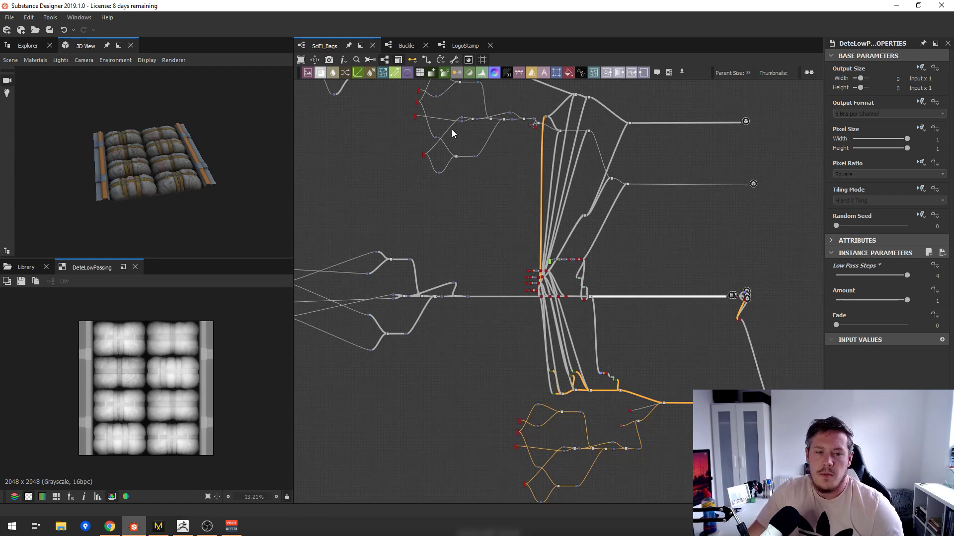
- Inspect the material up close in 3D, and switch to Chrome to review the renders in ArtStation's "Padded space bag material" post
{"action": "left_click_drag", "start_coordinate": [169, 131], "coordinate": [161, 86]}
{"action": "scroll", "coordinate": [150, 163], "scroll_direction": "up", "scroll_amount": 5}
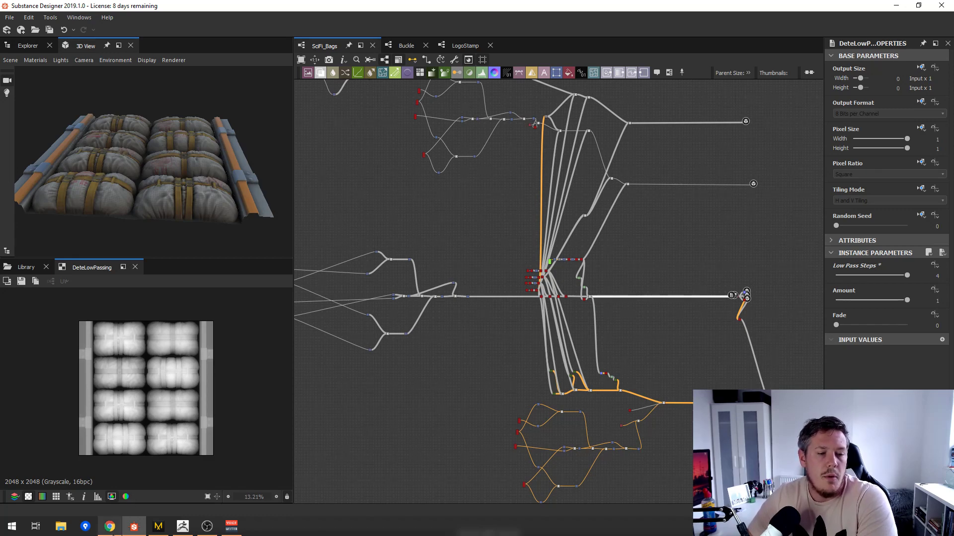
{"action": "left_click", "coordinate": [109, 526]}
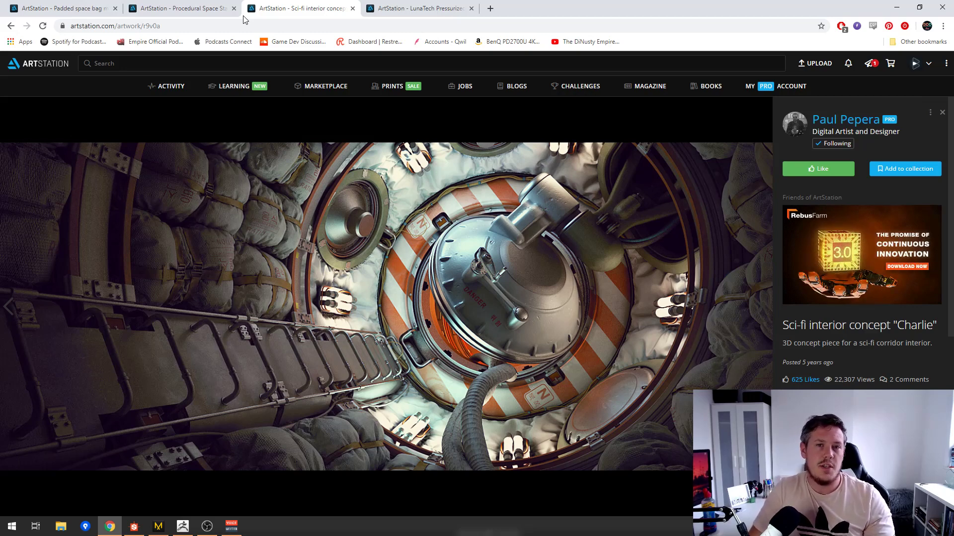
{"action": "left_click", "coordinate": [103, 6]}
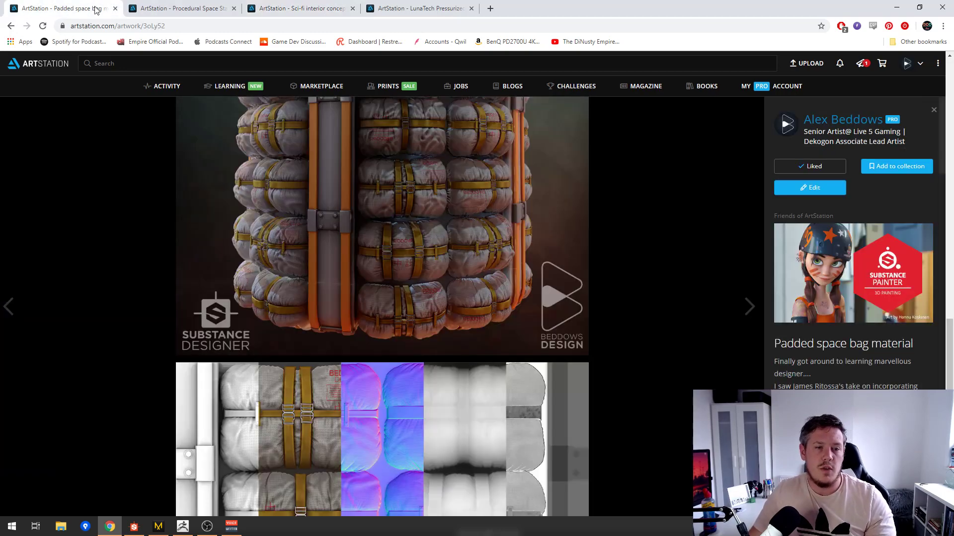
{"action": "scroll", "coordinate": [382, 257], "scroll_direction": "down", "scroll_amount": 5}
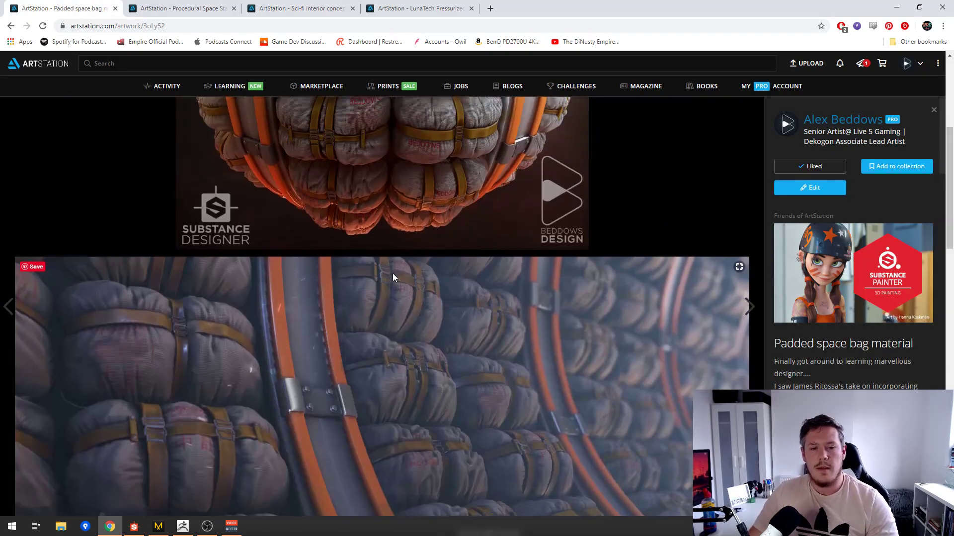
{"action": "scroll", "coordinate": [392, 273], "scroll_direction": "down", "scroll_amount": 2}
{"action": "scroll", "coordinate": [499, 299], "scroll_direction": "up", "scroll_amount": 8}
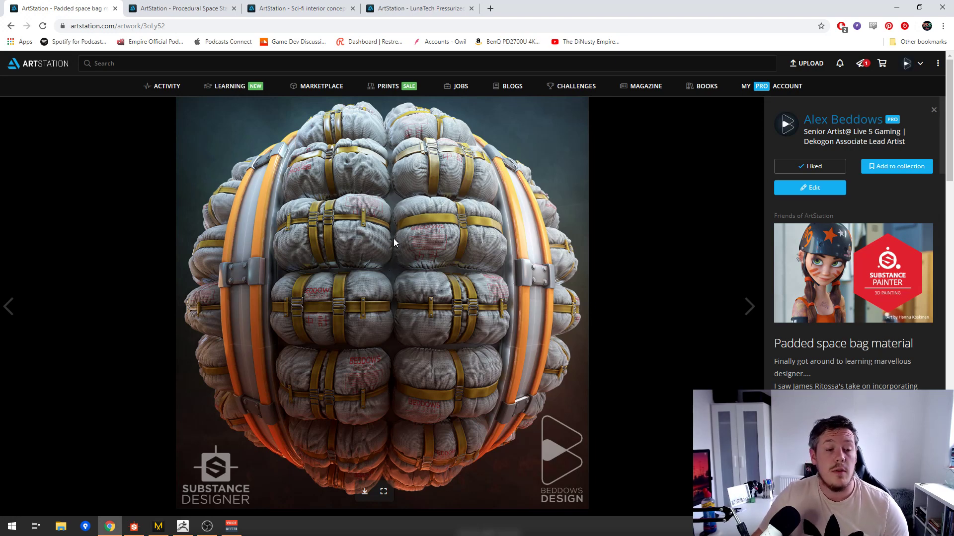
- Switch back to Substance Designer and nudge the uppermost of the four source nodes feeding the long central chain slightly upward
{"action": "left_click", "coordinate": [134, 526]}
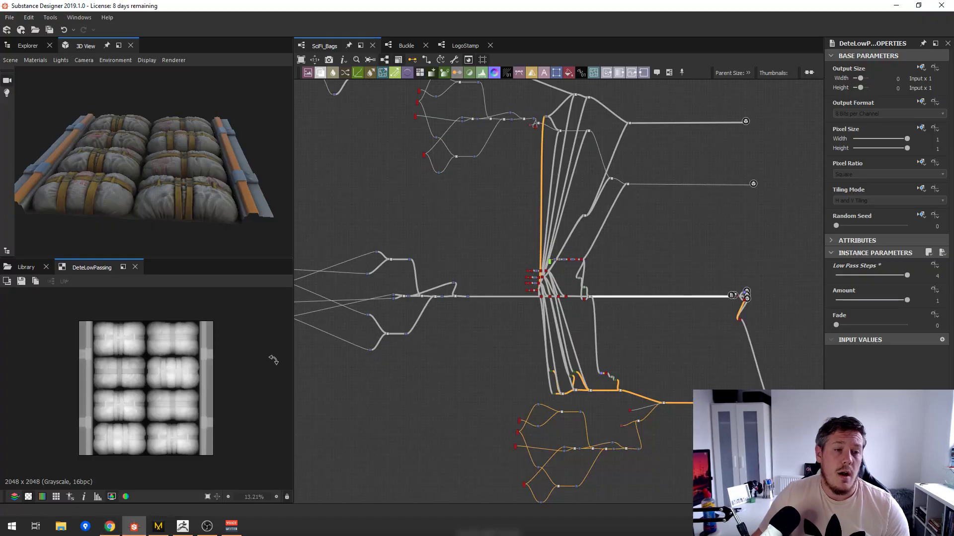
{"action": "left_click_drag", "start_coordinate": [162, 156], "coordinate": [134, 169]}
{"action": "scroll", "coordinate": [167, 169], "scroll_direction": "down", "scroll_amount": 4}
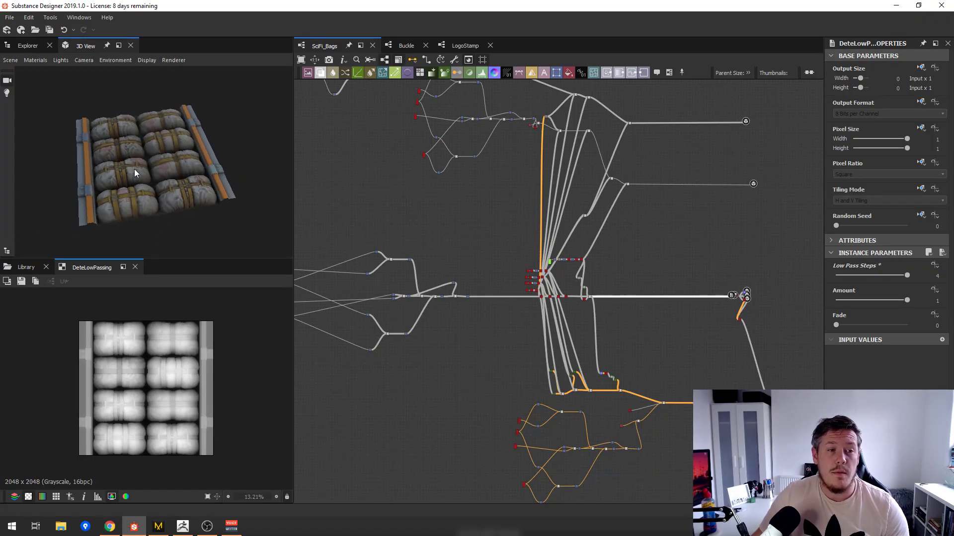
{"action": "middle_click_drag", "start_coordinate": [444, 188], "coordinate": [584, 194]}
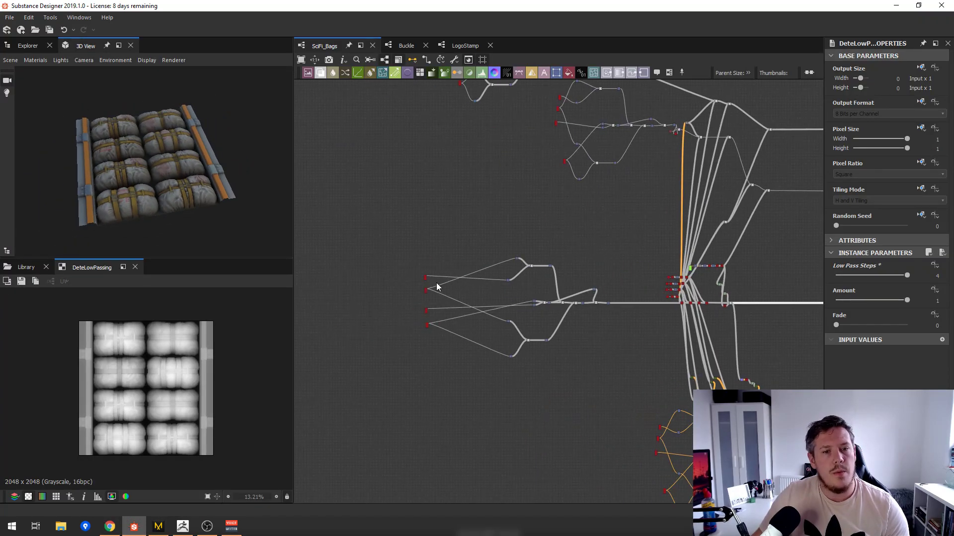
{"action": "mouse_move", "coordinate": [425, 278]}
{"action": "left_mouse_down"}
{"action": "mouse_move", "coordinate": [480, 288]}
{"action": "mouse_move", "coordinate": [433, 278]}
{"action": "left_mouse_up"}
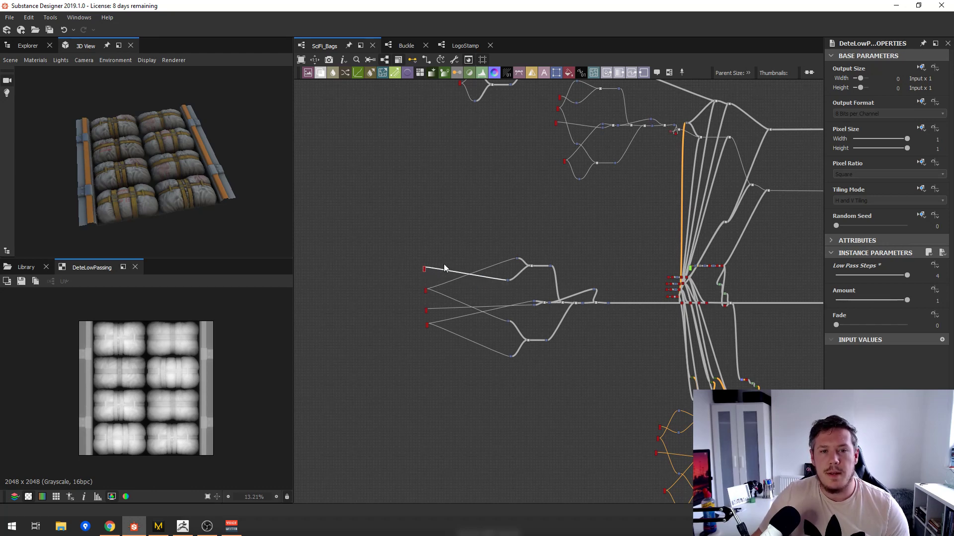
{"action": "middle_click_drag", "start_coordinate": [580, 155], "coordinate": [556, 191]}
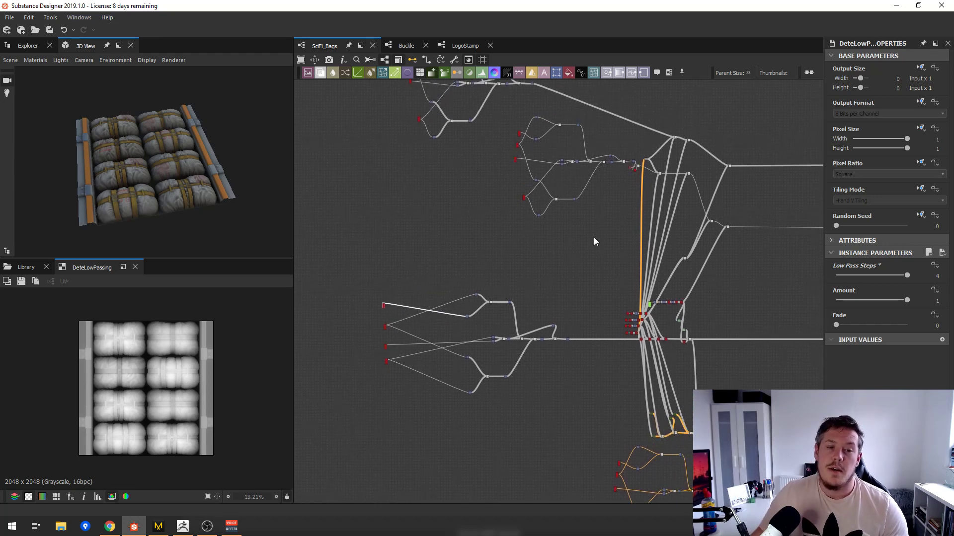
- Inspect the padded bags and side rails in 3D from a low angle and from above, up close
{"action": "left_click_drag", "start_coordinate": [154, 179], "coordinate": [253, 142]}
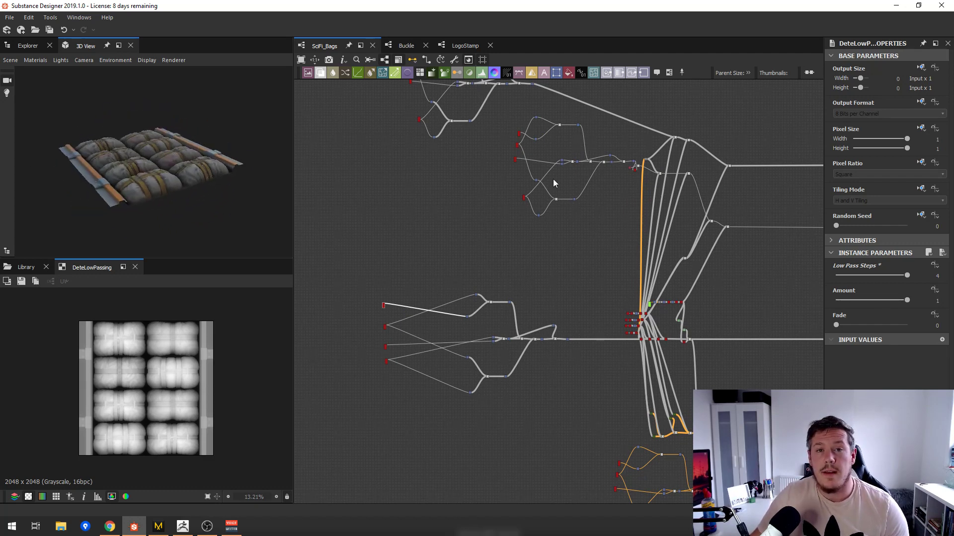
{"action": "left_click_drag", "start_coordinate": [191, 137], "coordinate": [117, 155]}
{"action": "scroll", "coordinate": [141, 164], "scroll_direction": "up", "scroll_amount": 3}
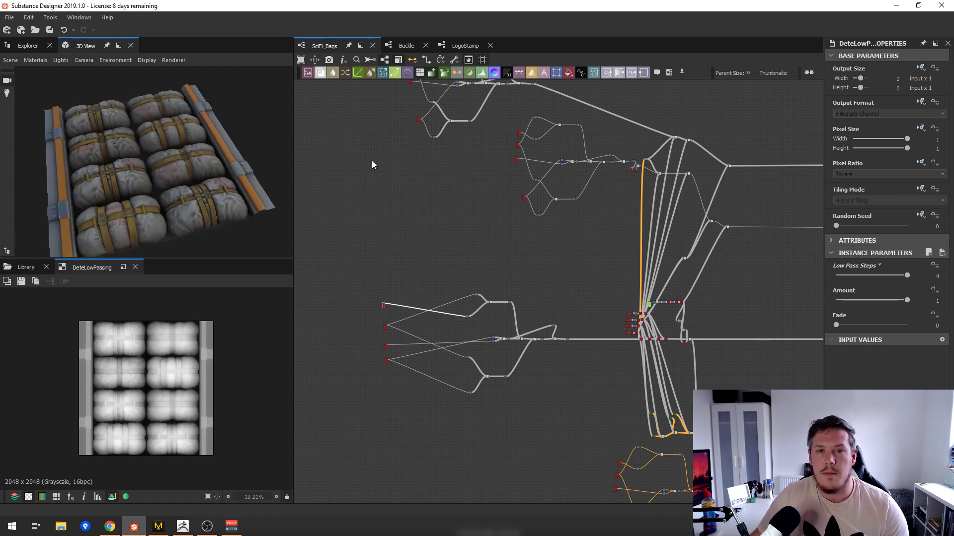